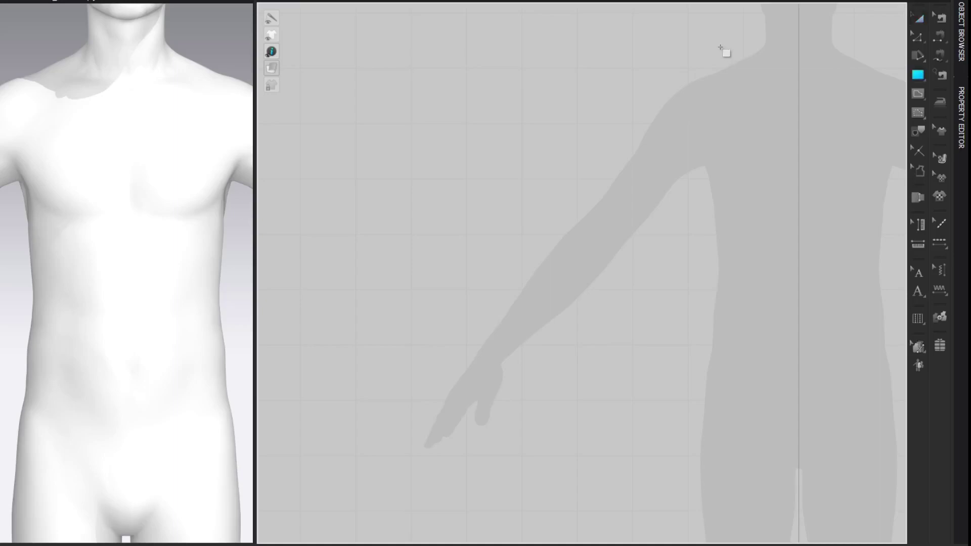
# Step: Draw a rectangular pattern over one side of the avatar's body silhouette and extend it to the centre line, about 57 by 74 cm
pyautogui.moveTo(774, 41); pyautogui.dragTo(484, 449)
pyautogui.press('z')
pyautogui.click(866, 71)
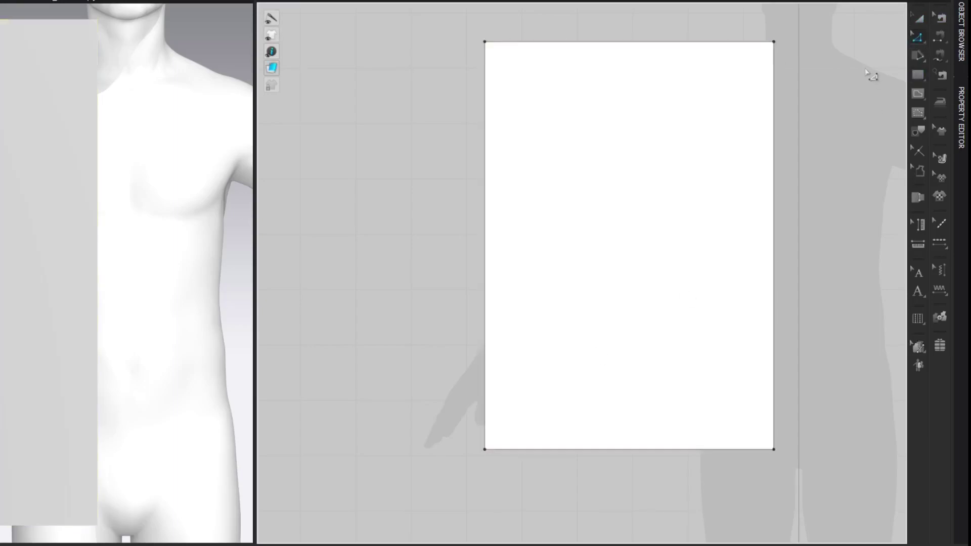
pyautogui.moveTo(775, 89); pyautogui.dragTo(800, 87)
pyautogui.click(868, 52)
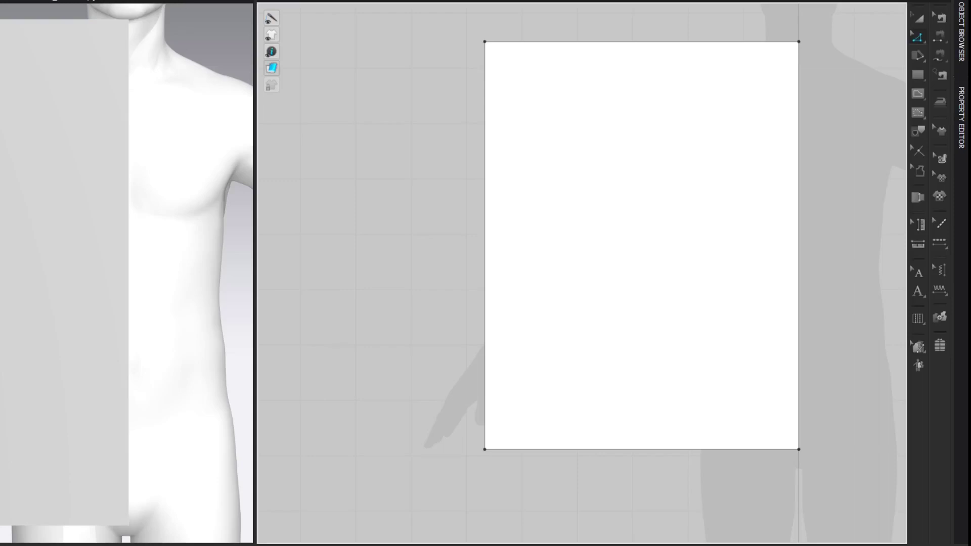
# Step: Look up the avatar's chest circumference in the avatar size settings and return to the 2D pattern
pyautogui.rightClick(142, 3)
pyautogui.click(195, 65)
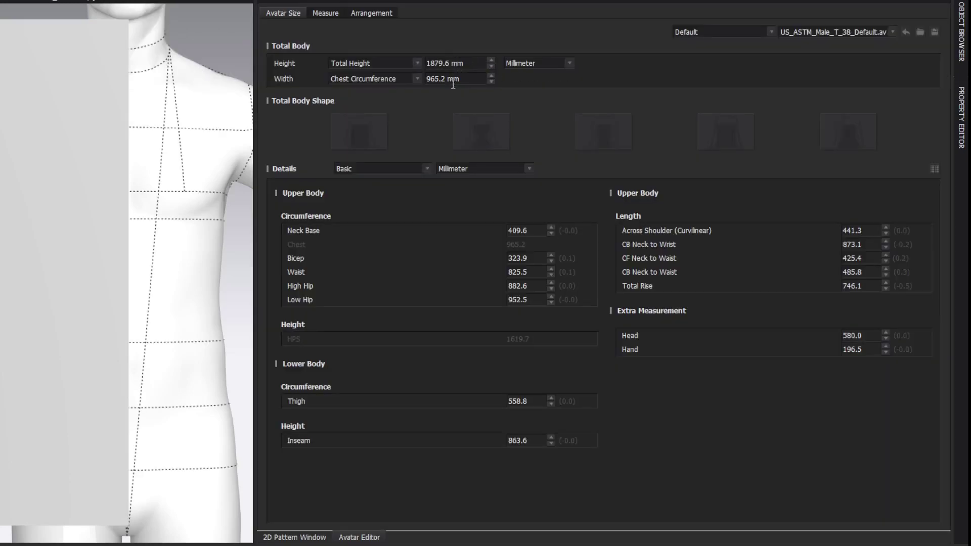
pyautogui.click(463, 79)
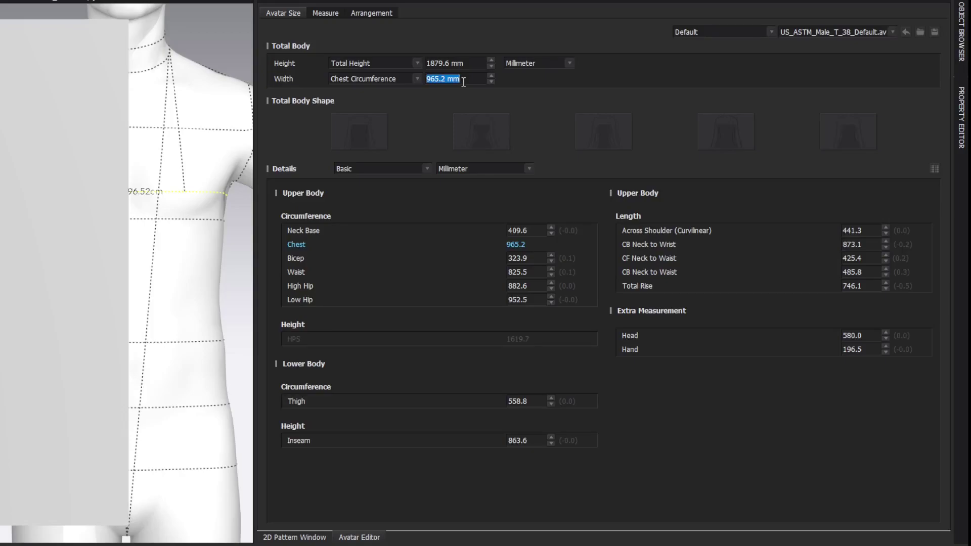
pyautogui.click(949, 2)
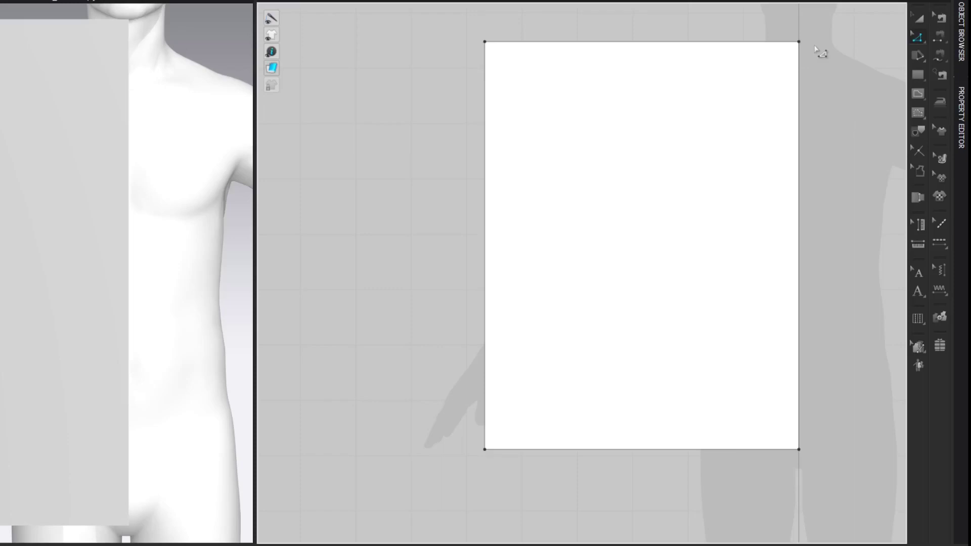
# Step: Set the pattern's top edge to 50.76 cm from the start side, calculated as 48.26 plus 2.5, and align the outer bottom corner with it
pyautogui.rightClick(762, 44)
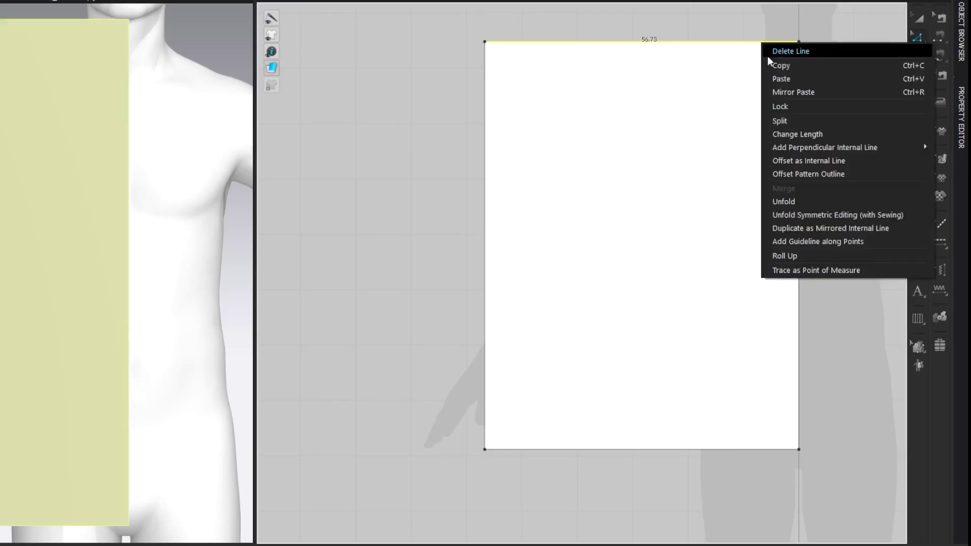
pyautogui.click(783, 134)
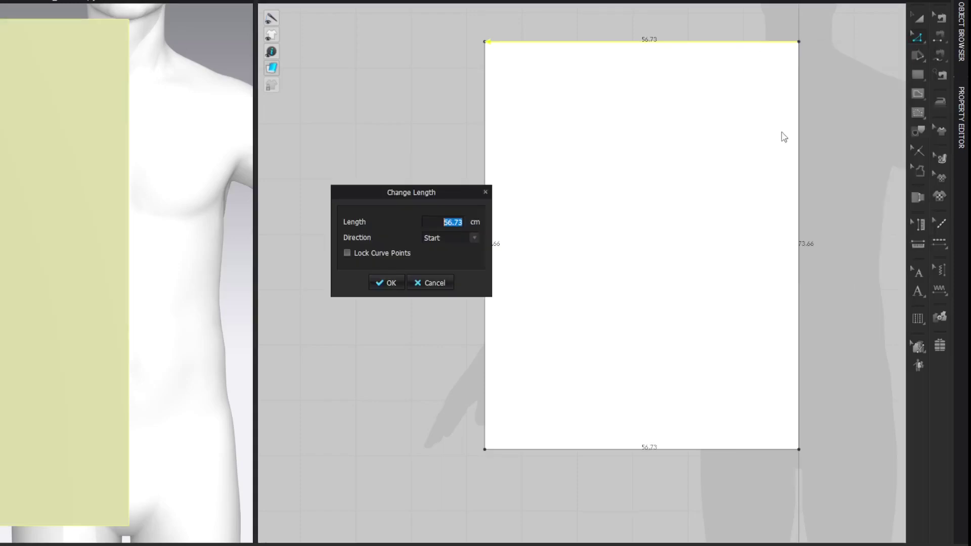
pyautogui.click(456, 225)
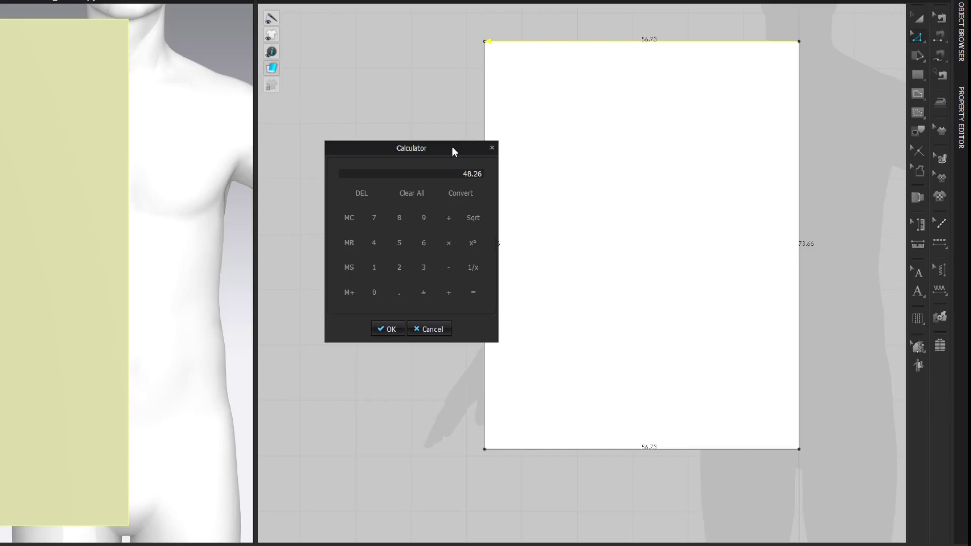
pyautogui.write('2.5')
pyautogui.click(400, 330)
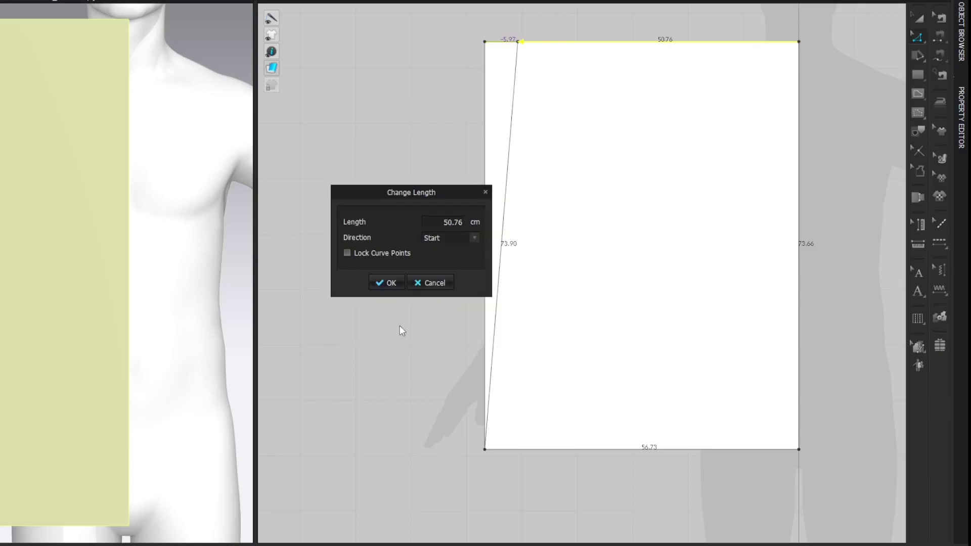
pyautogui.click(398, 285)
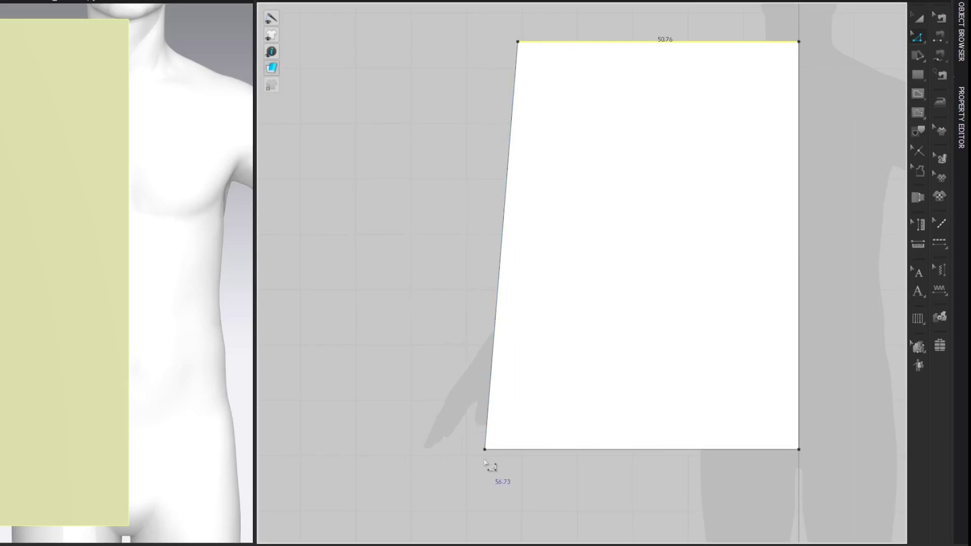
pyautogui.moveTo(487, 453); pyautogui.dragTo(527, 457)
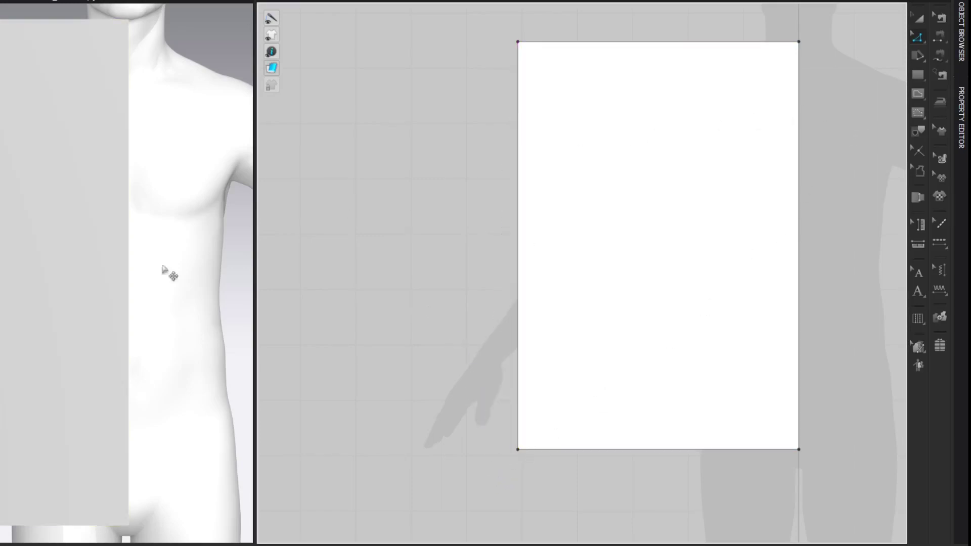
# Step: Measure the avatar's front length over the body surface from the side of the neck over the chest to the waist line
pyautogui.click(86, 1)
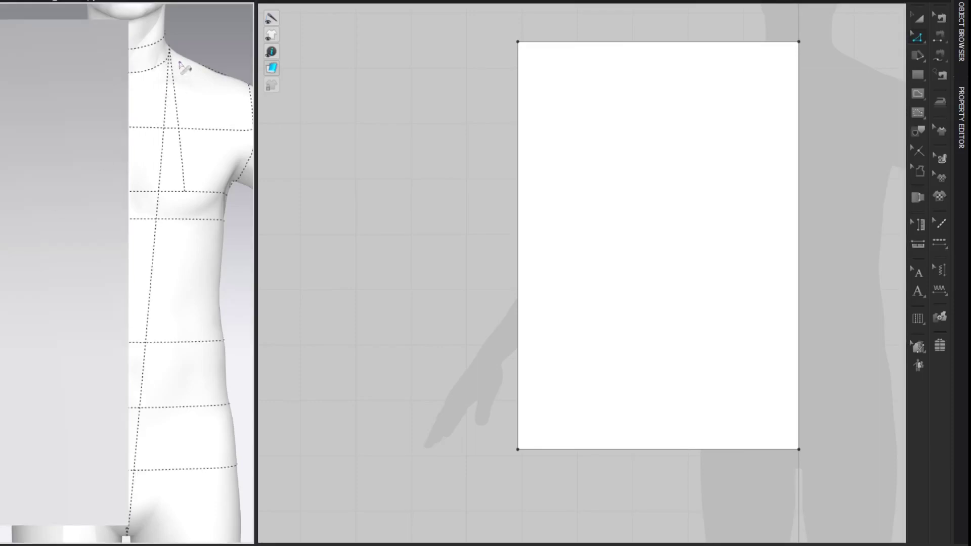
pyautogui.click(171, 48)
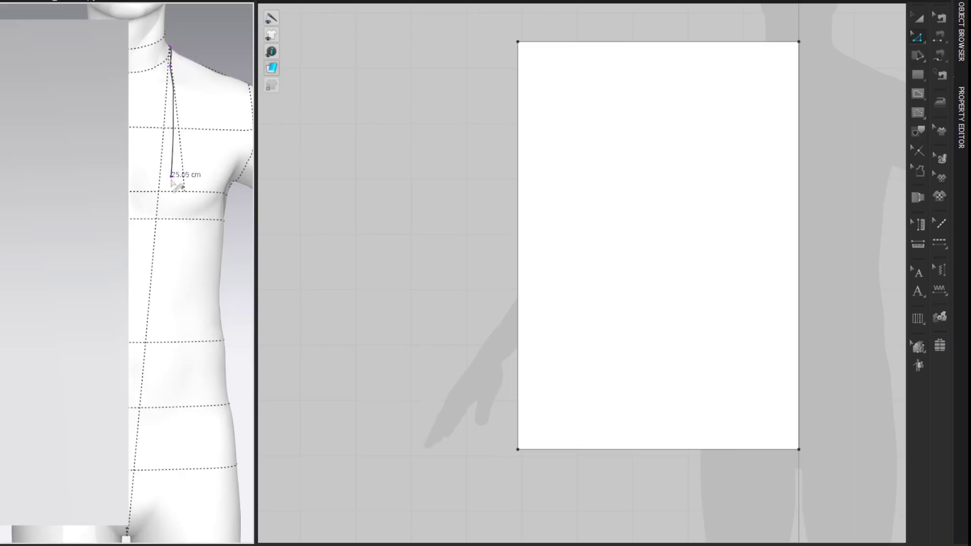
pyautogui.click(170, 155)
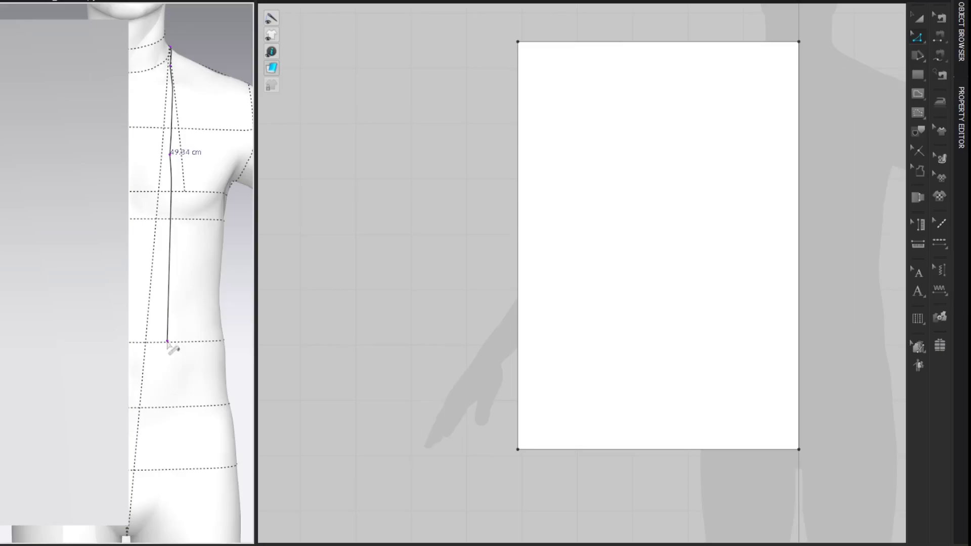
pyautogui.click(167, 343)
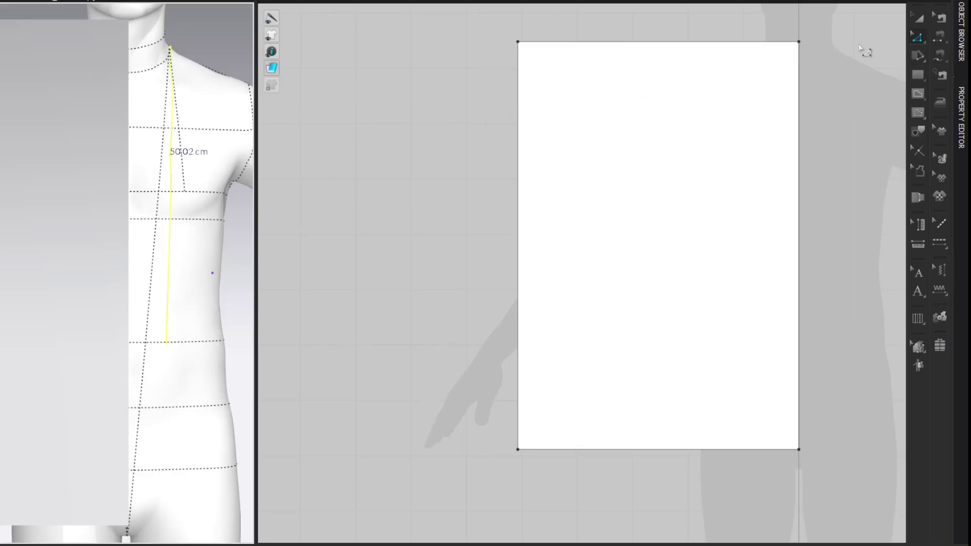
pyautogui.click(822, 18)
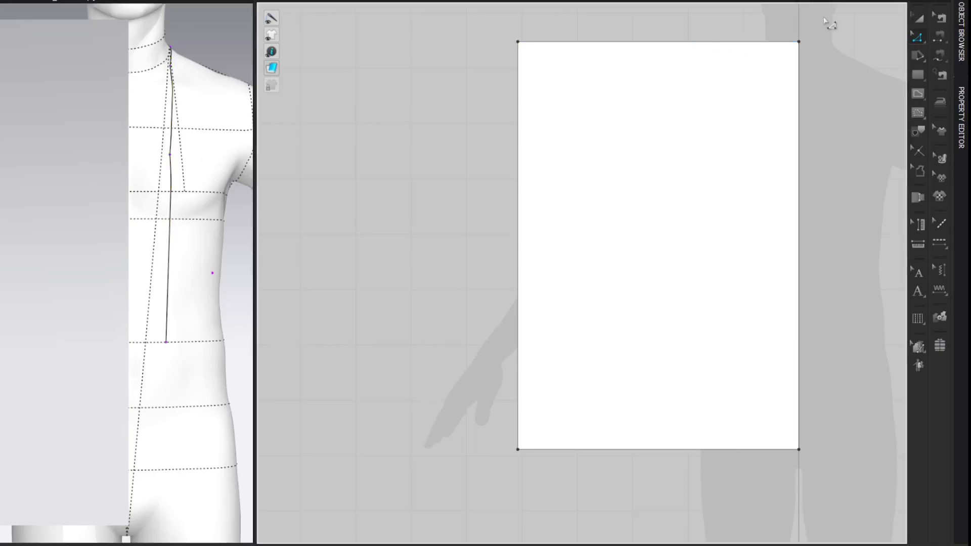
# Step: Split the pattern's centre edge 50 cm below its top corner
pyautogui.rightClick(800, 58)
pyautogui.click(820, 136)
pyautogui.write('50')
pyautogui.press('Return')
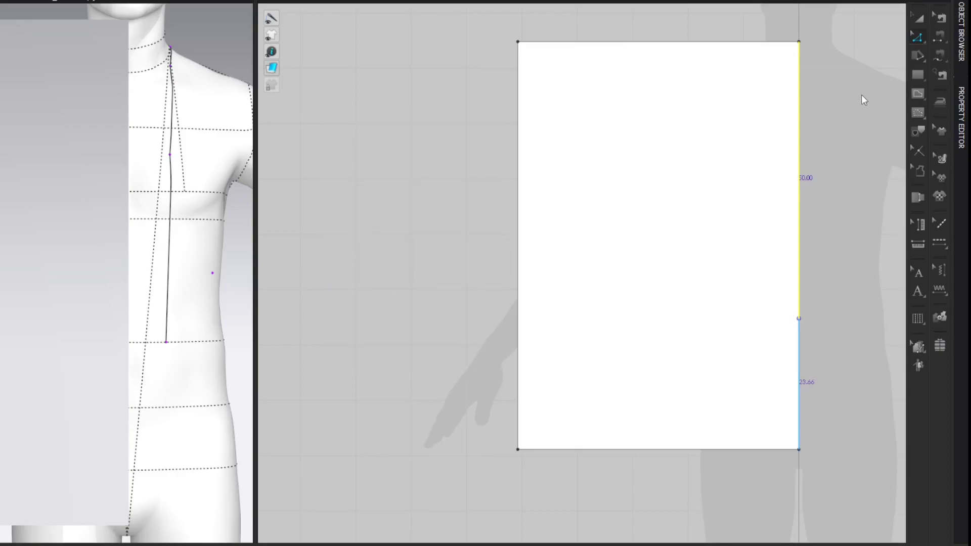
# Step: Draw a horizontal internal line at waist level from the split point on the centre edge to the opposite side edge
pyautogui.press('g')
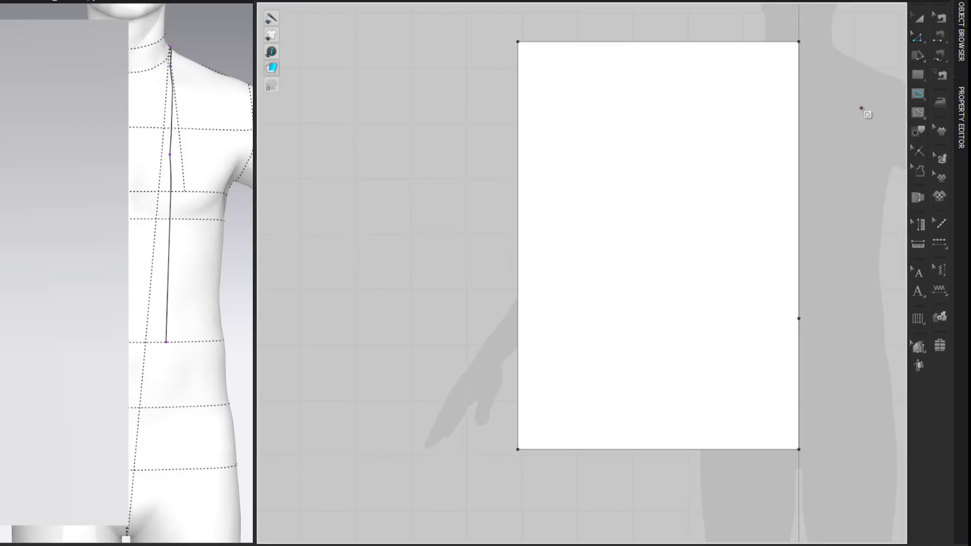
pyautogui.click(799, 319)
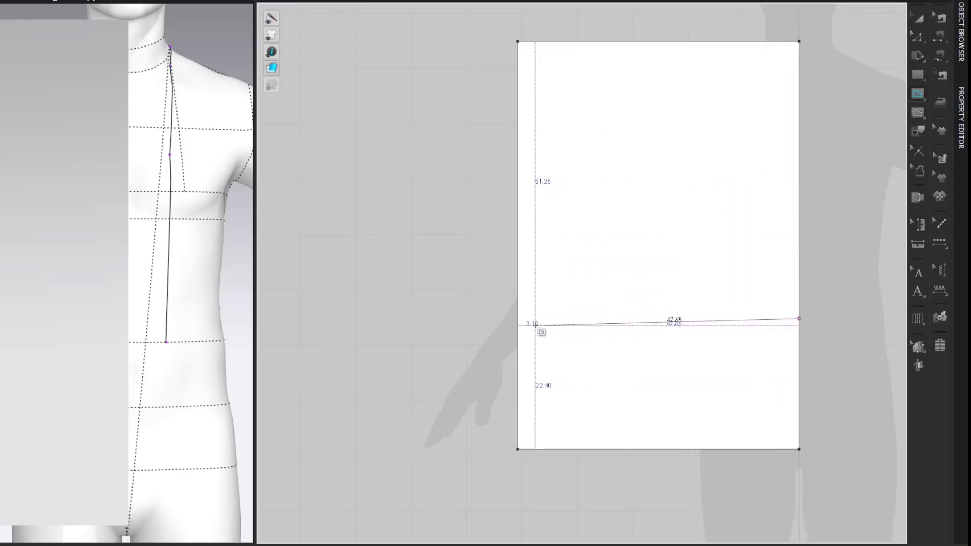
pyautogui.click(521, 319)
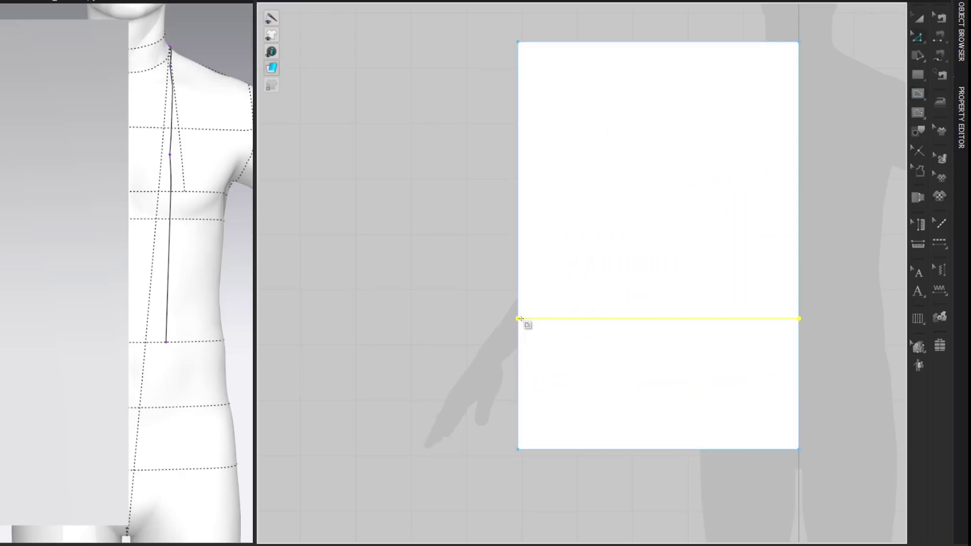
pyautogui.press('z')
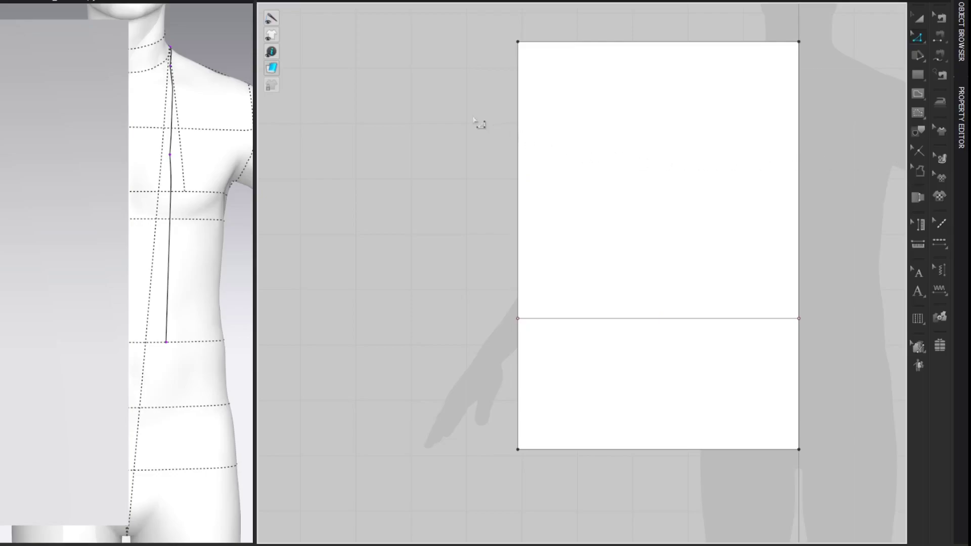
# Step: Show all of the avatar's detailed measurements and look up the Waist to Low Hip length
pyautogui.click(173, 1)
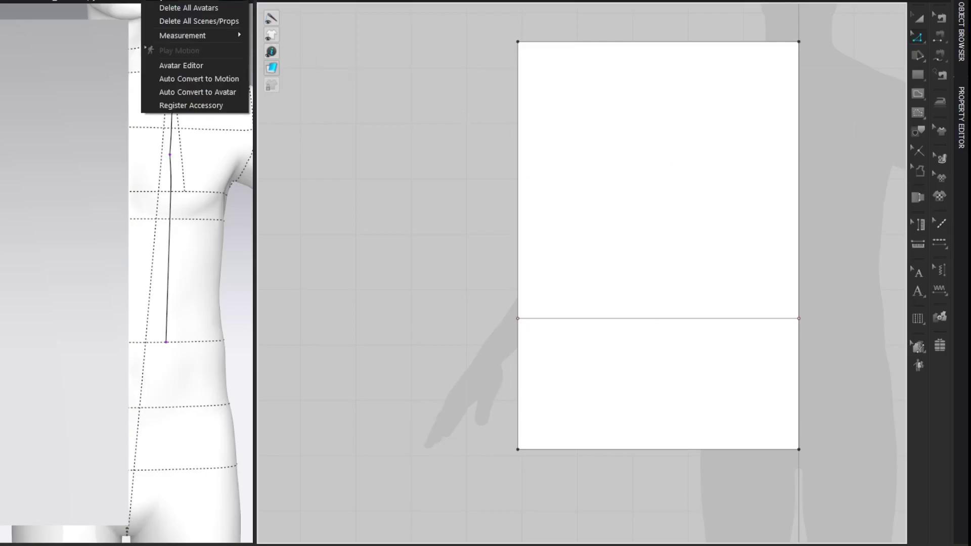
pyautogui.click(167, 64)
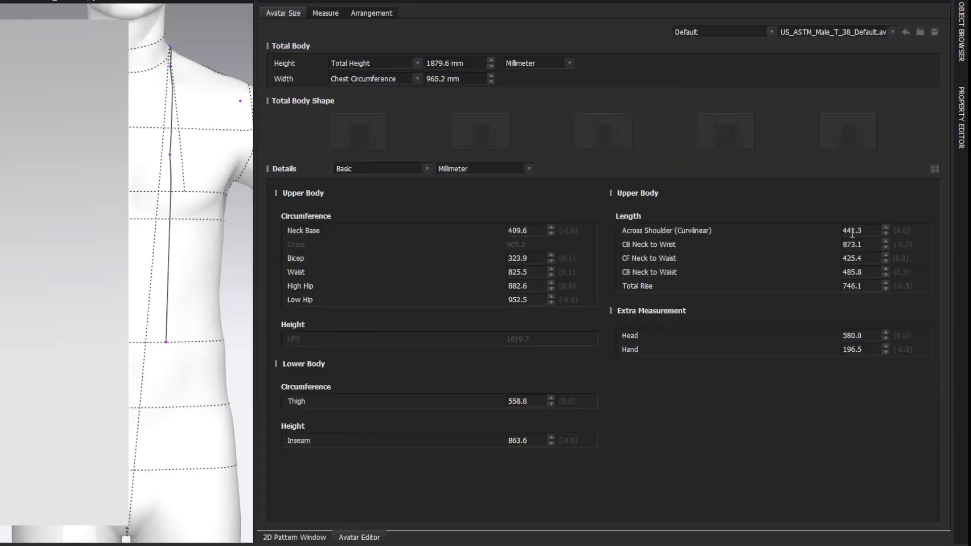
pyautogui.click(933, 169)
pyautogui.scroll(-3, 768, 277)
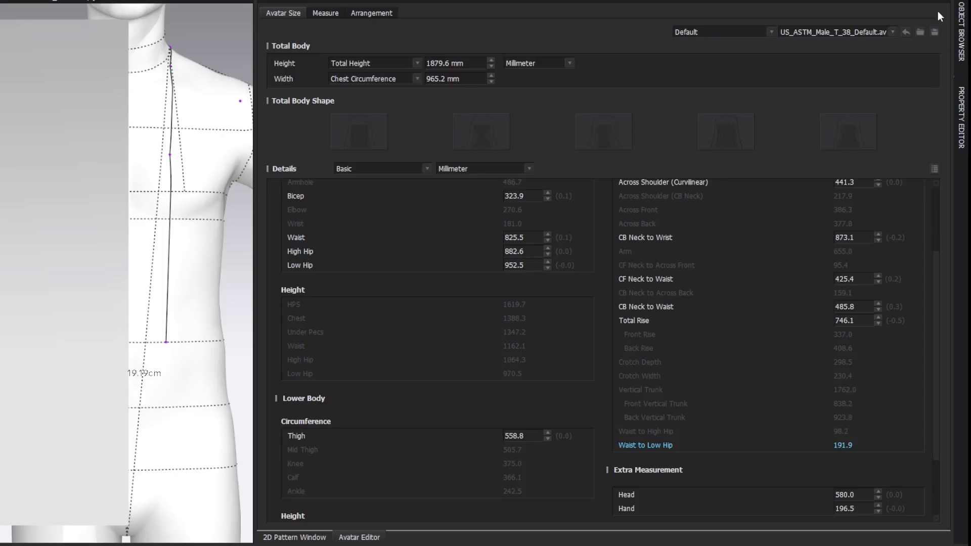
pyautogui.click(950, 3)
pyautogui.click(921, 58)
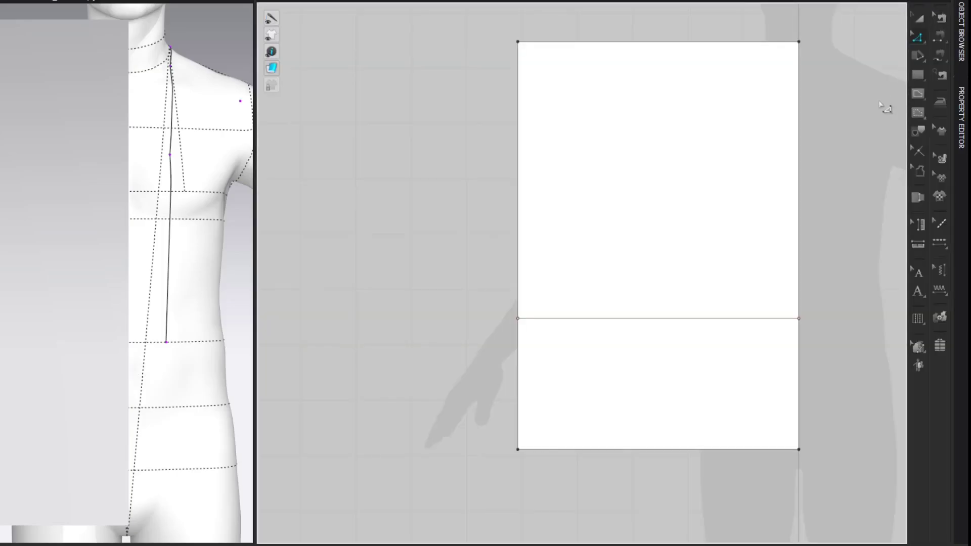
# Step: Set the centre edge below the waist line to 19.19 cm with direction End and level the outer bottom corner with it
pyautogui.rightClick(799, 351)
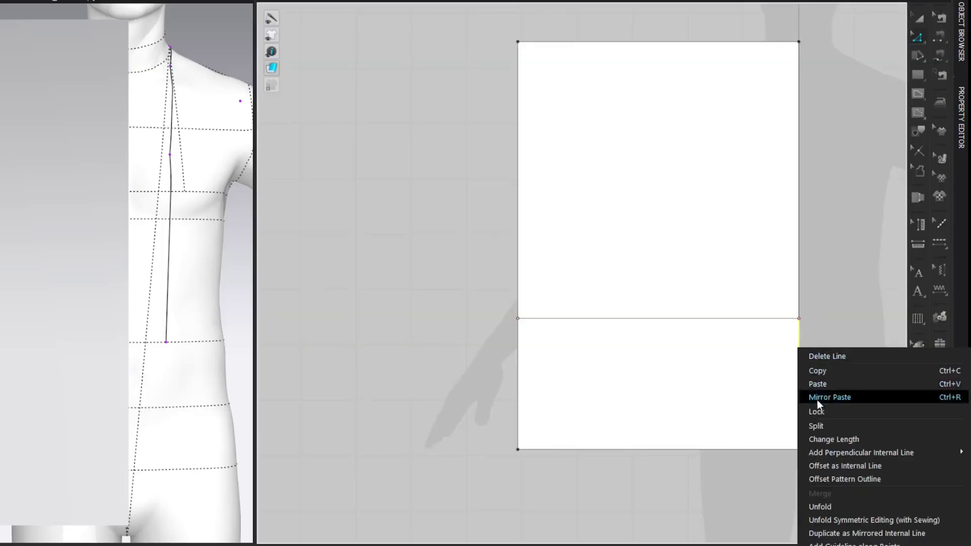
pyautogui.click(817, 435)
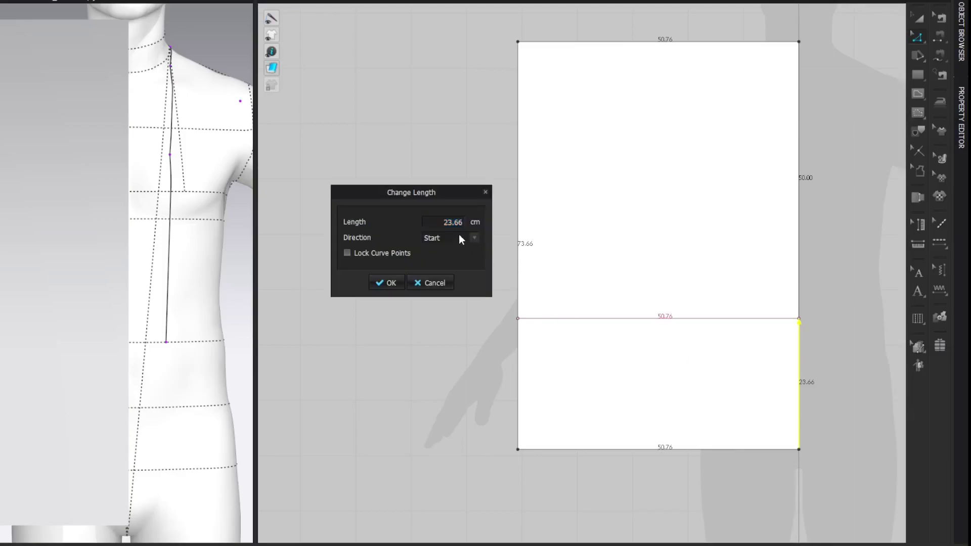
pyautogui.click(444, 263)
pyautogui.doubleClick(435, 218)
pyautogui.write('19.19')
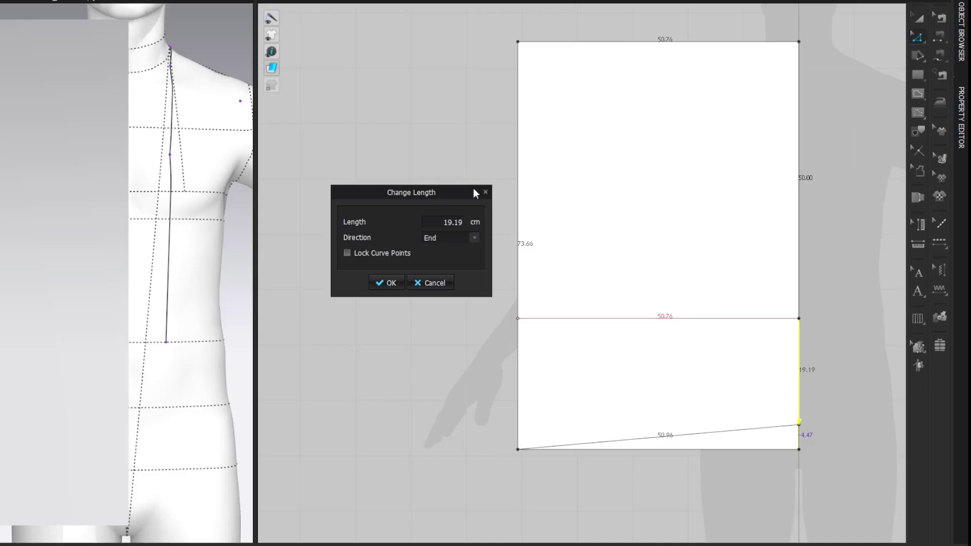
pyautogui.press('Return')
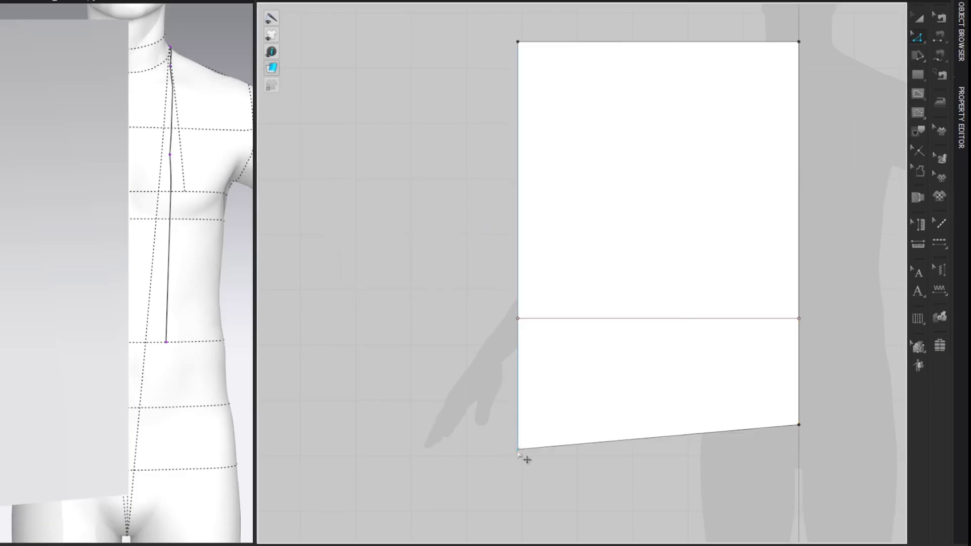
pyautogui.moveTo(519, 450); pyautogui.dragTo(528, 430)
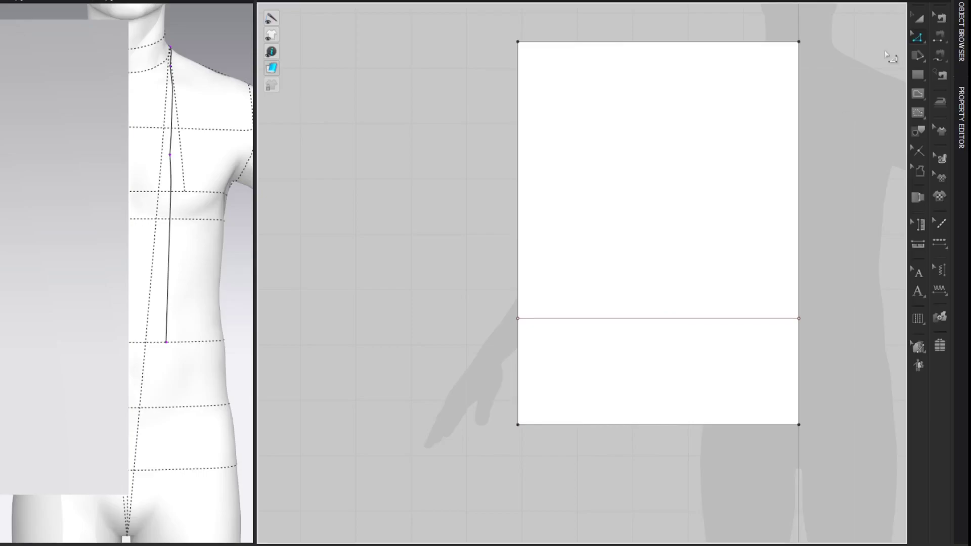
# Step: Look up the HPS to Apex length among the avatar's upper body measurements and return to the 2D pattern
pyautogui.rightClick(156, 63)
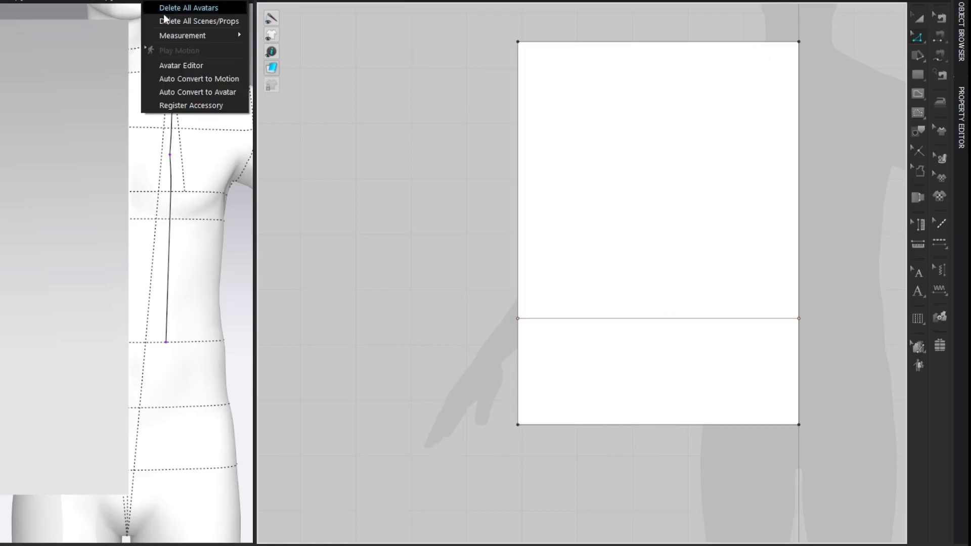
pyautogui.click(157, 60)
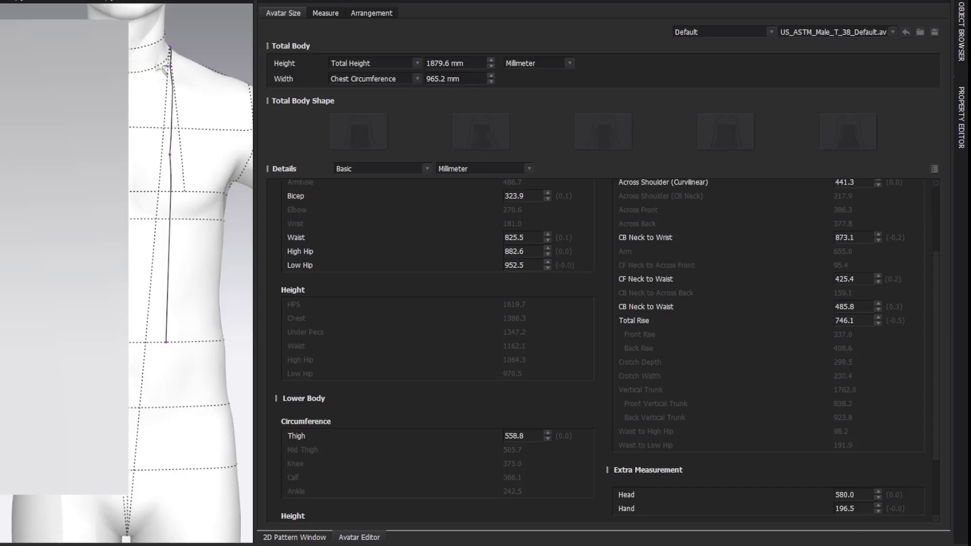
pyautogui.scroll(3, 622, 217)
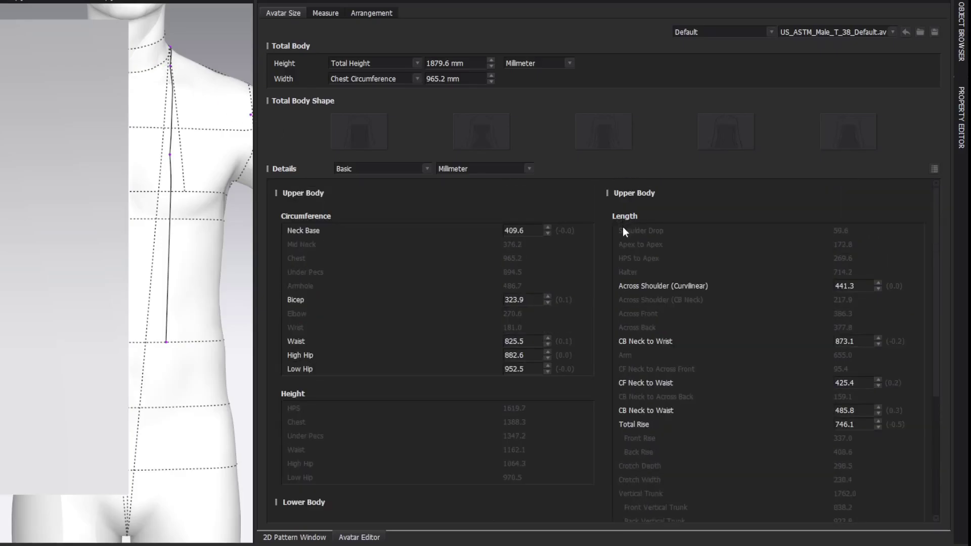
pyautogui.moveTo(627, 260)
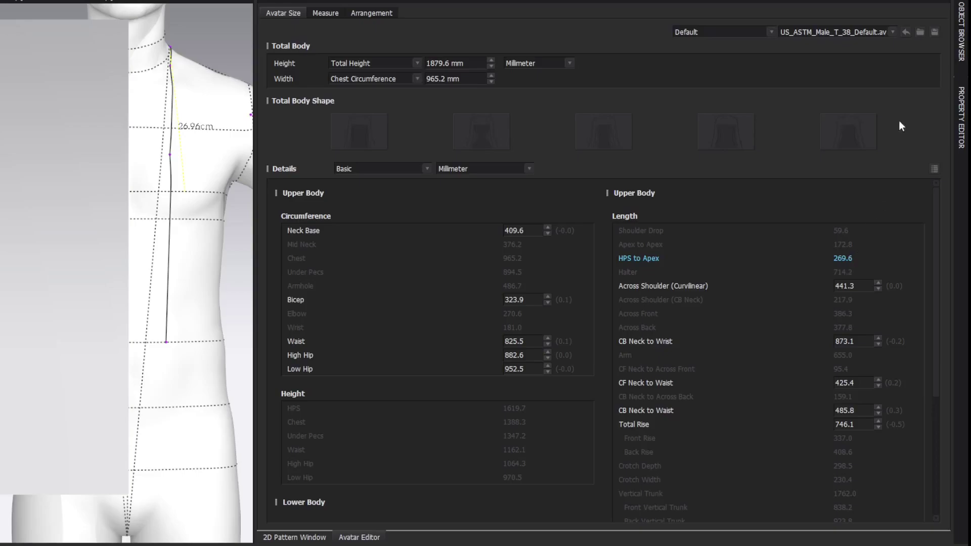
pyautogui.click(951, 3)
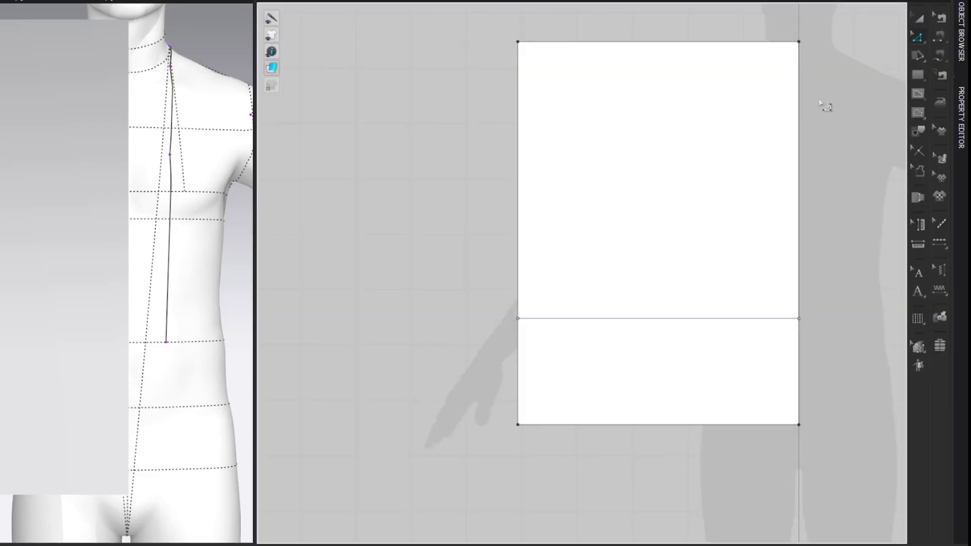
# Step: Split the centre edge above the waist line with the upper segment set to 26.96 cm
pyautogui.click(800, 86)
pyautogui.rightClick(799, 83)
pyautogui.click(823, 158)
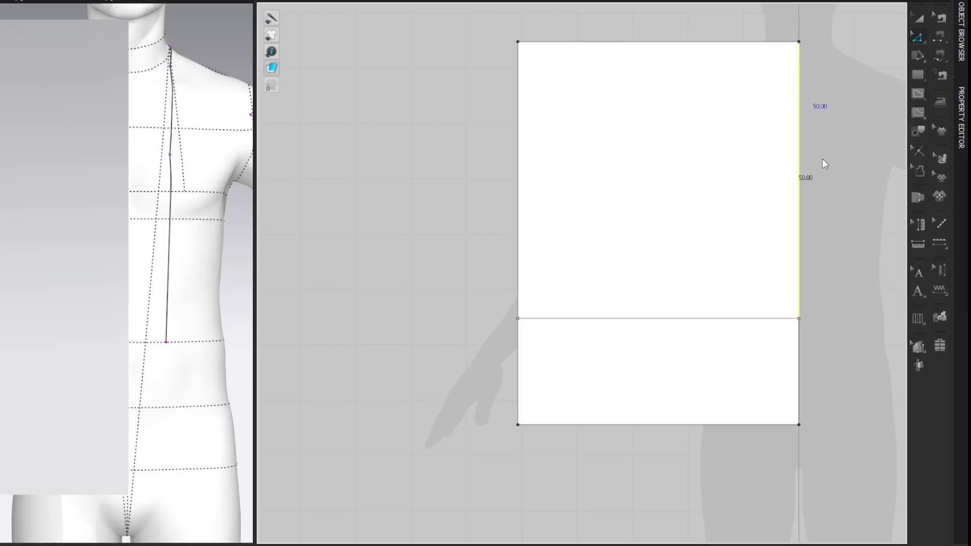
pyautogui.write('26.9')
pyautogui.press('Tab')
pyautogui.press('Return')
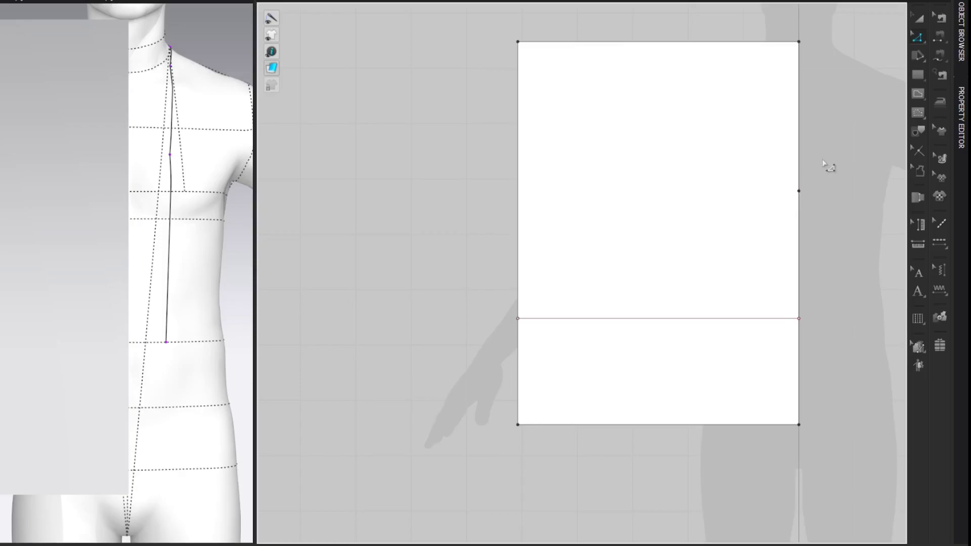
# Step: Draw a horizontal internal line at chest level from the new split point on the centre edge to the opposite side edge
pyautogui.click(799, 191)
pyautogui.click(522, 203)
pyautogui.press('z')
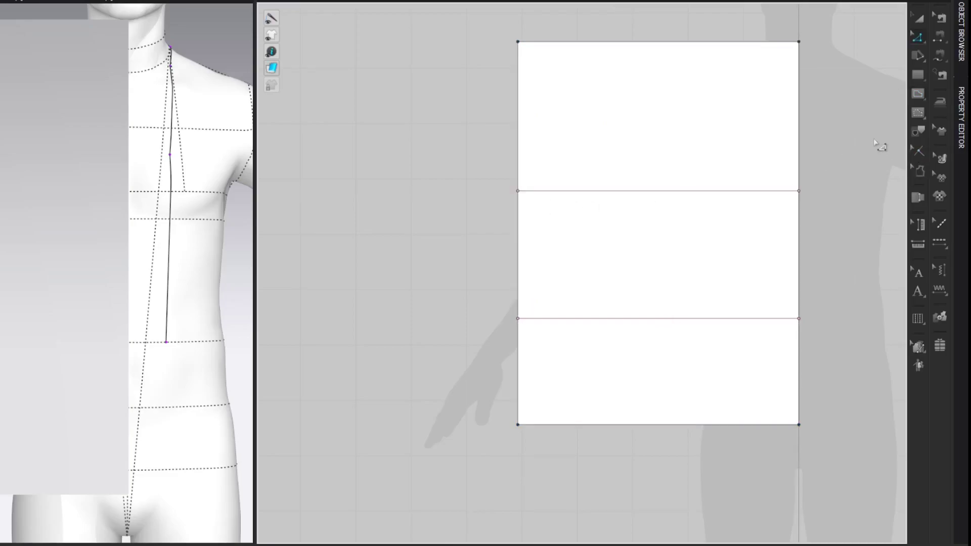
# Step: Split the pattern's top edge uniformly into two segments
pyautogui.rightClick(725, 42)
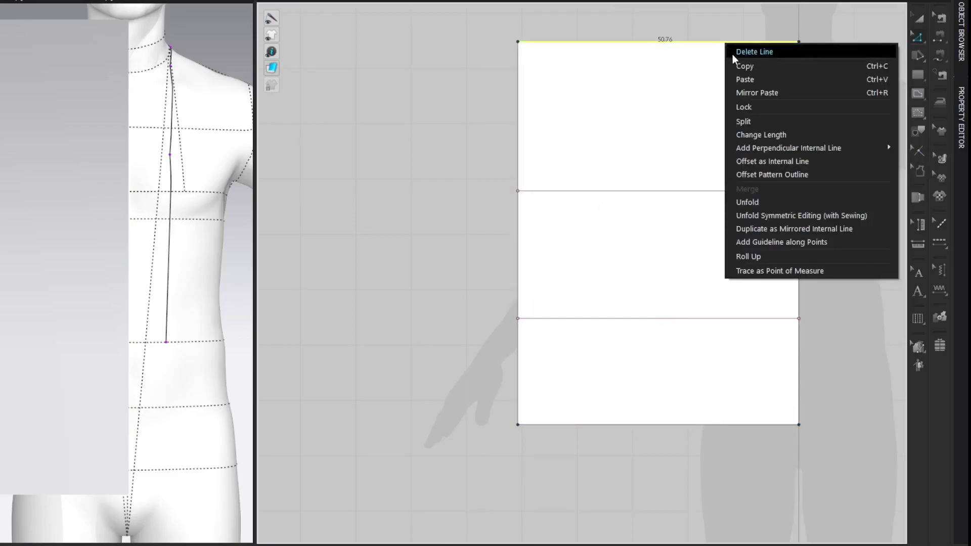
pyautogui.click(746, 121)
pyautogui.click(345, 283)
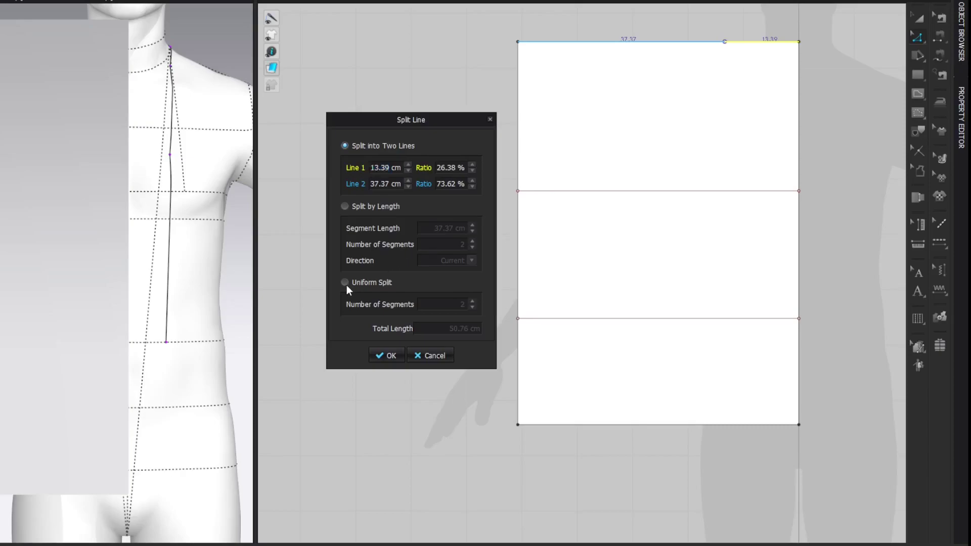
pyautogui.click(387, 356)
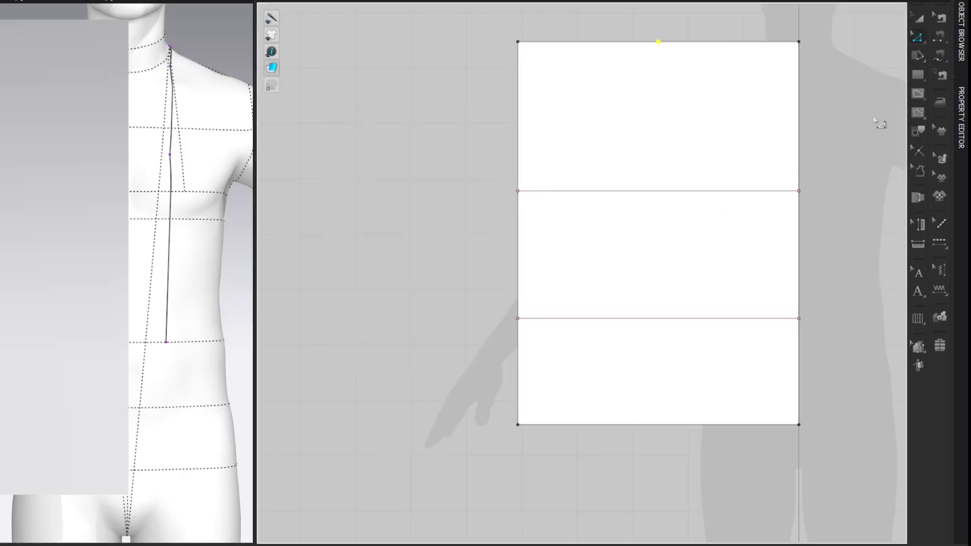
# Step: Draw a vertical internal line from the midpoint of the top edge straight down to the bottom edge
pyautogui.click(657, 42)
pyautogui.click(658, 424)
pyautogui.click(855, 28)
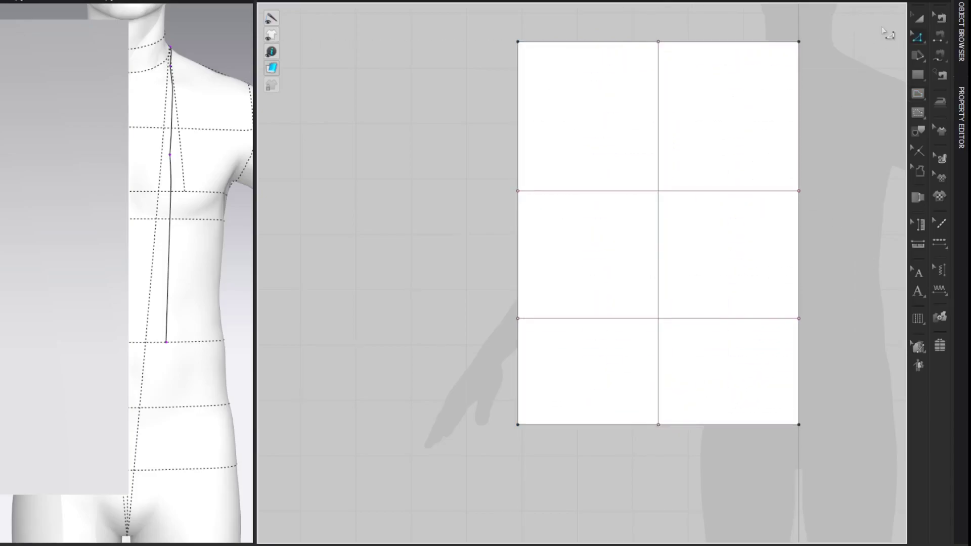
# Step: Measure across the avatar's surface from the centre front neck point to the shoulder tip
pyautogui.moveTo(229, 63); pyautogui.dragTo(221, 123, button='middle')
pyautogui.scroll(3, 228, 119)
pyautogui.moveTo(237, 75); pyautogui.dragTo(65, 171, button='right')
pyautogui.moveTo(141, 124); pyautogui.dragTo(134, 120, button='right')
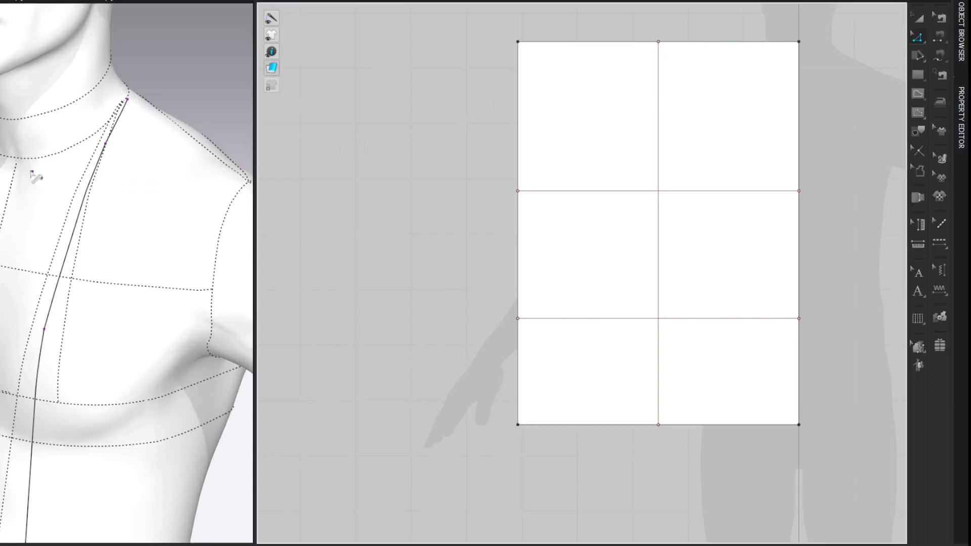
pyautogui.click(16, 166)
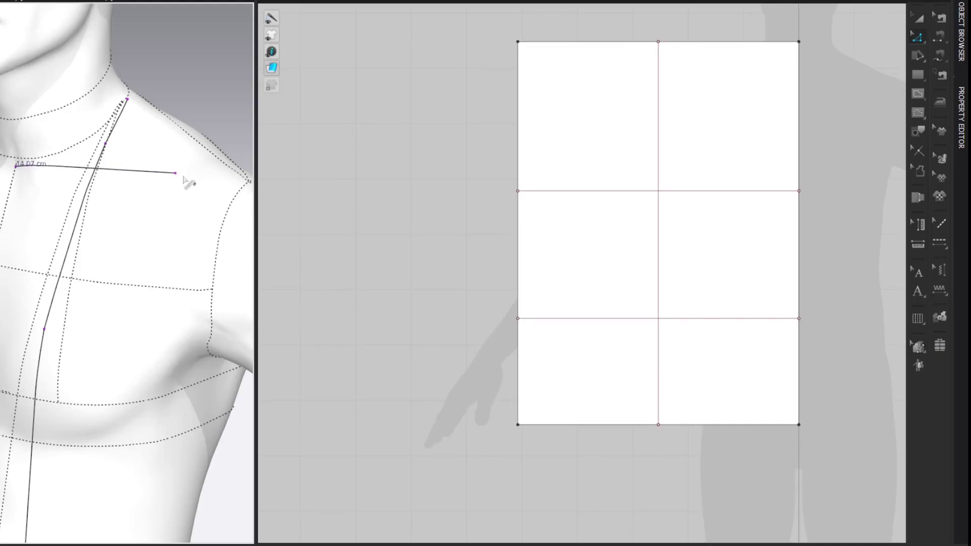
pyautogui.click(250, 182)
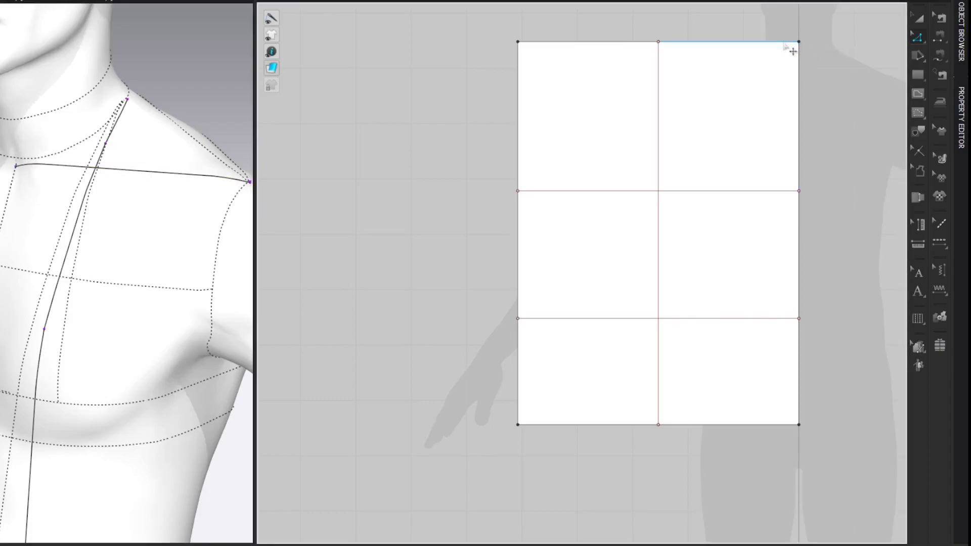
# Step: Split the centre-side half of the top edge at 20.5 cm from the centre edge corner
pyautogui.rightClick(784, 41)
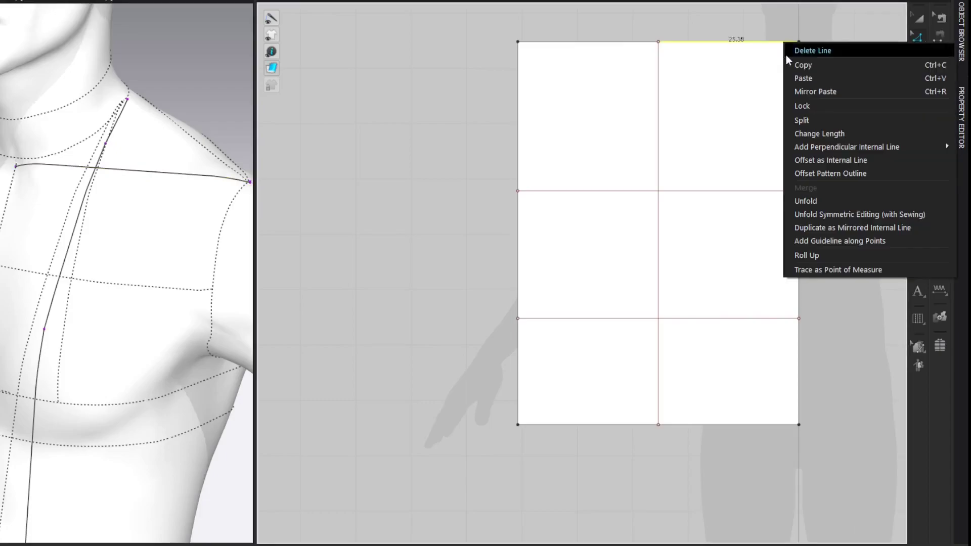
pyautogui.click(798, 119)
pyautogui.write('20.5')
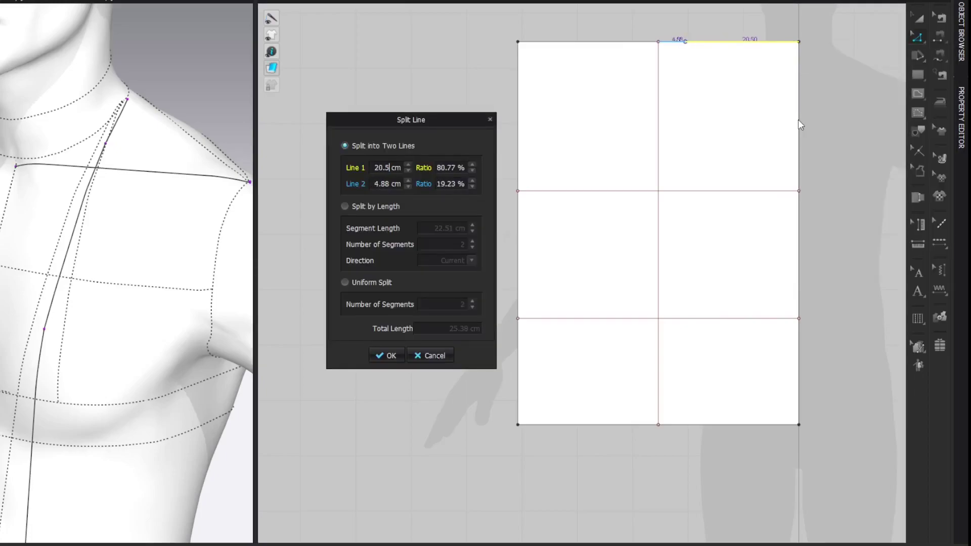
pyautogui.press('Return')
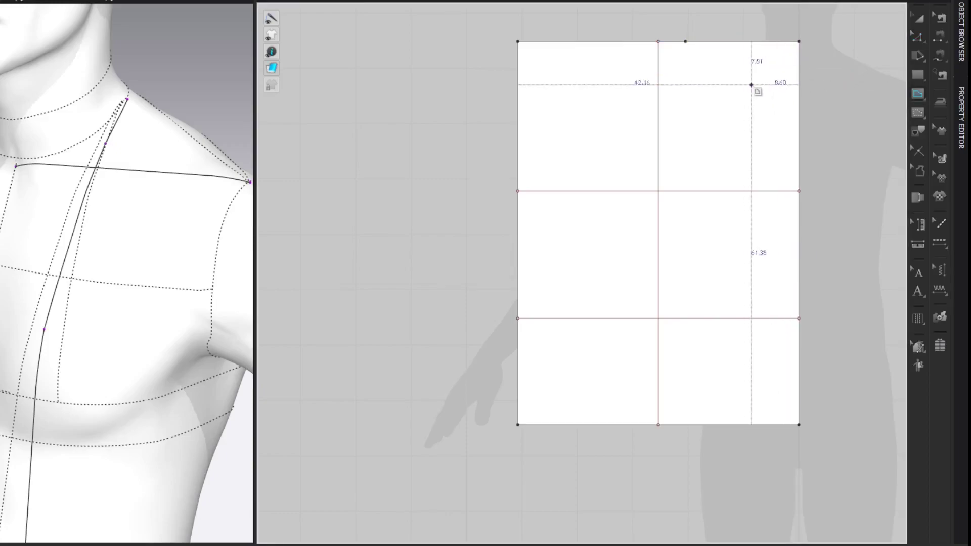
# Step: Draw a vertical internal guide line 10 cm long down from the 20.5 cm point on the top edge
pyautogui.click(687, 56)
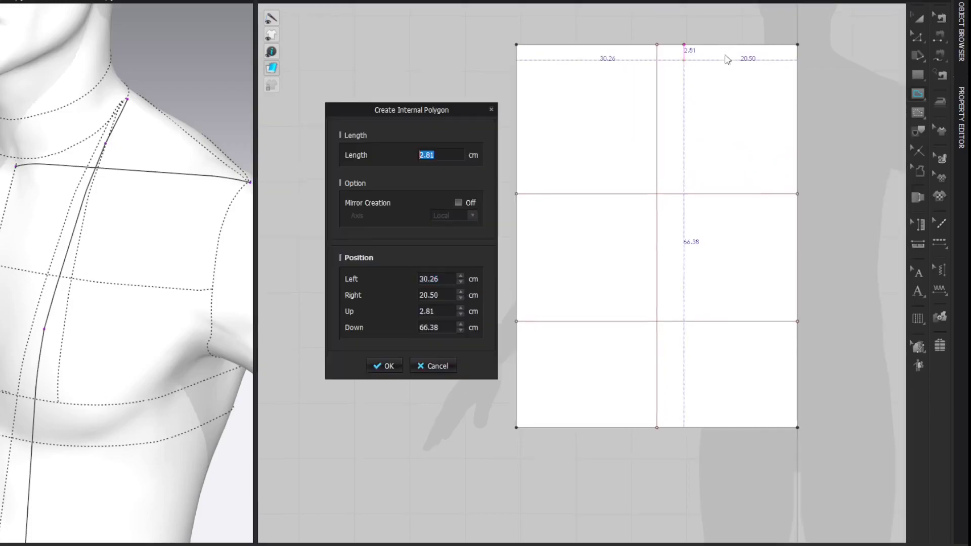
pyautogui.write('10')
pyautogui.press('Return')
pyautogui.press('z')
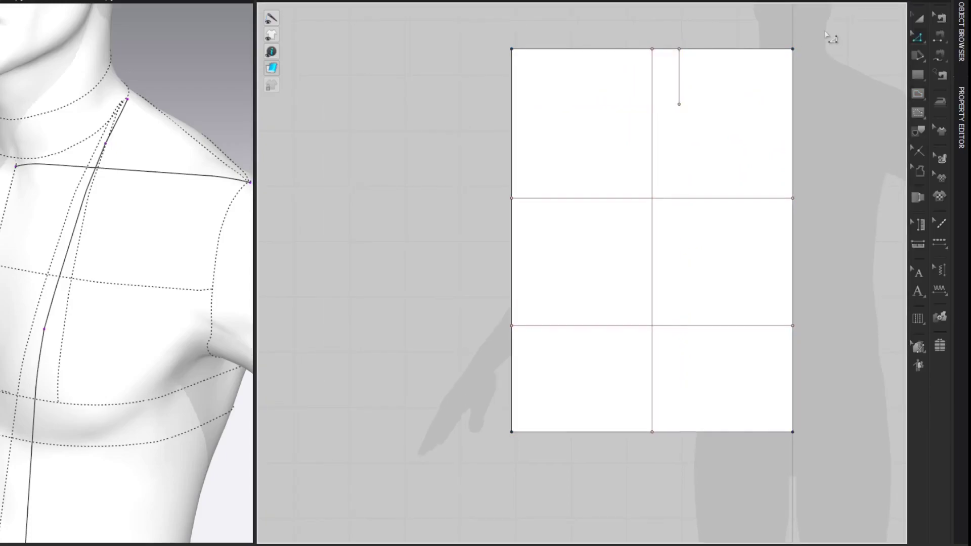
# Step: Measure the avatar diagonally from the shoulder tip down to the centre front at the waist
pyautogui.scroll(-2, 141, 245)
pyautogui.moveTo(142, 245); pyautogui.dragTo(176, 189, button='middle')
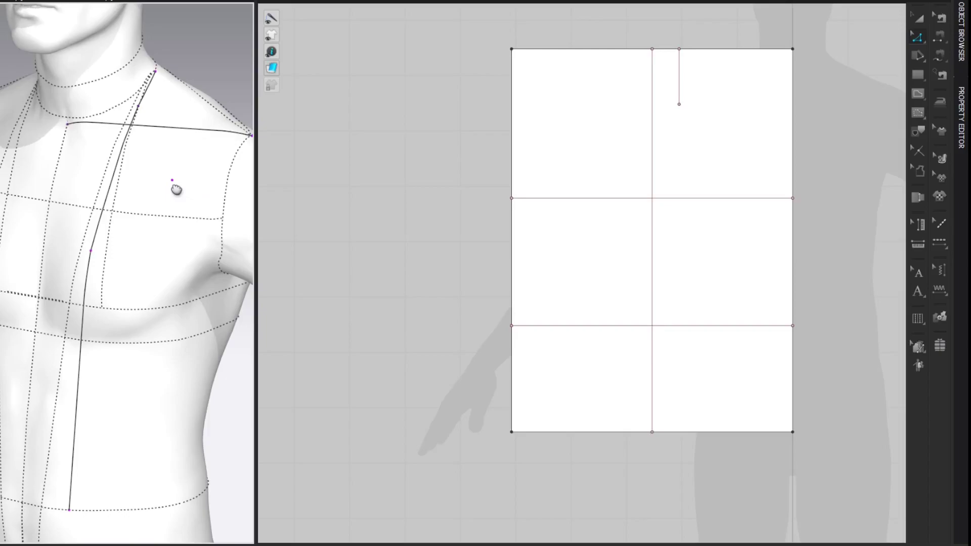
pyautogui.click(244, 144)
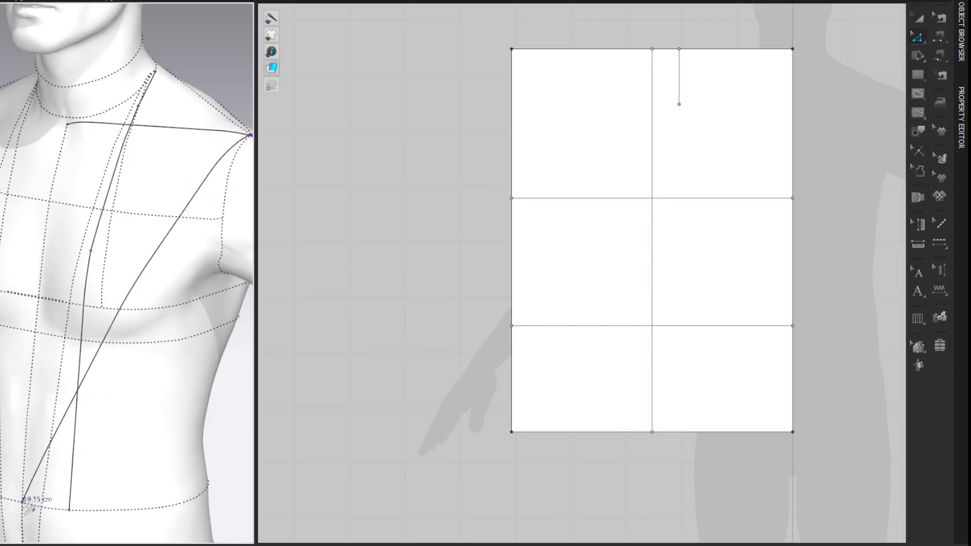
pyautogui.doubleClick(23, 502)
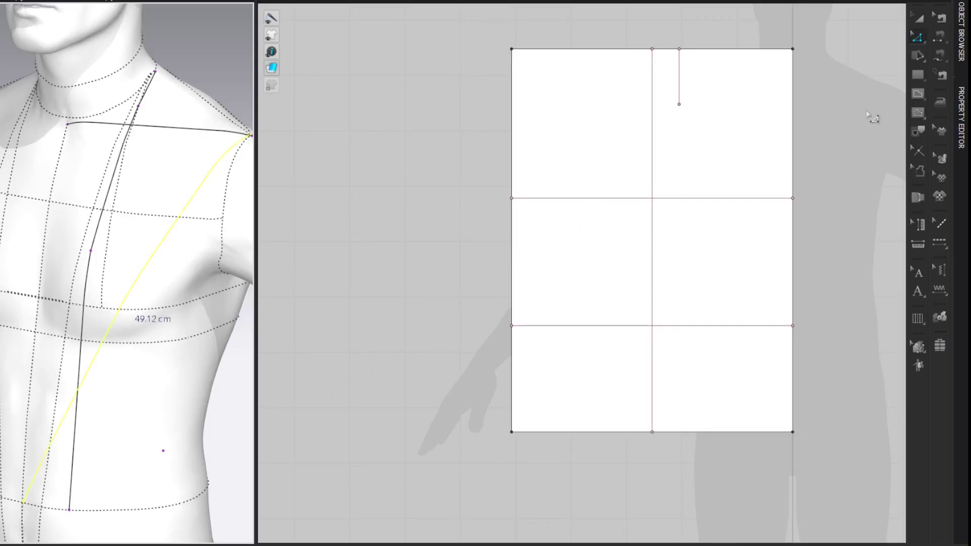
# Step: Draw a slanted internal line about 49.65 cm long from the centre edge's waist point up to the short vertical guide
pyautogui.press('g')
pyautogui.click(792, 326)
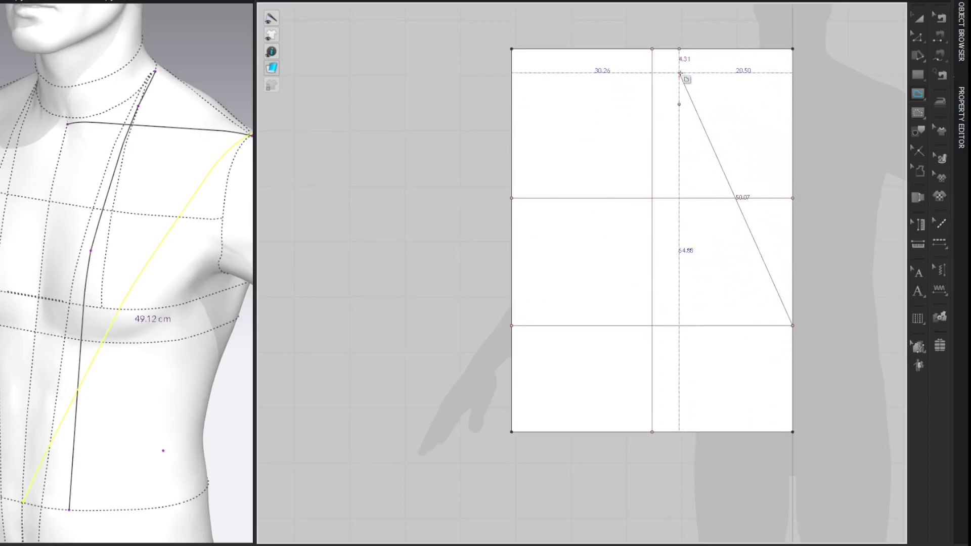
pyautogui.scroll(3, 680, 75)
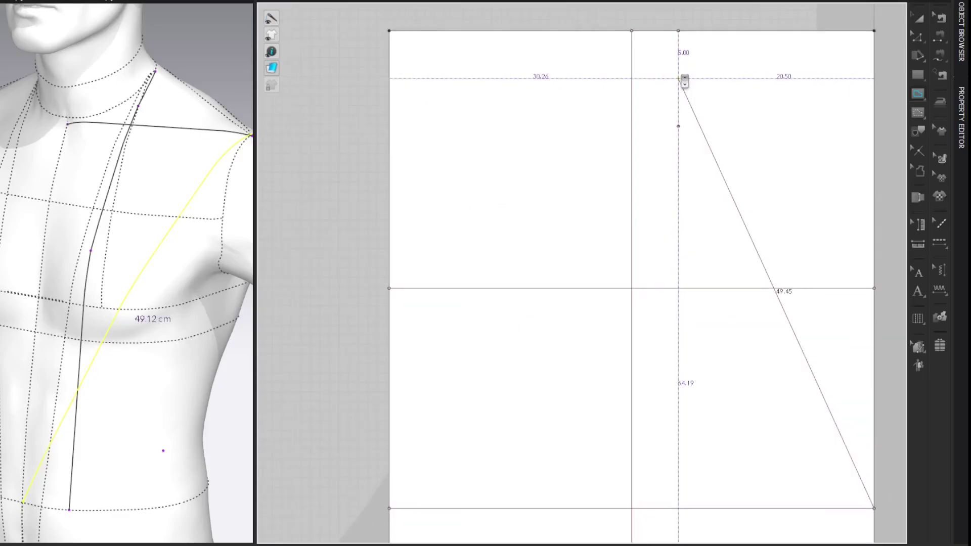
pyautogui.moveTo(679, 72); pyautogui.dragTo(681, 80)
pyautogui.scroll(3, 680, 78)
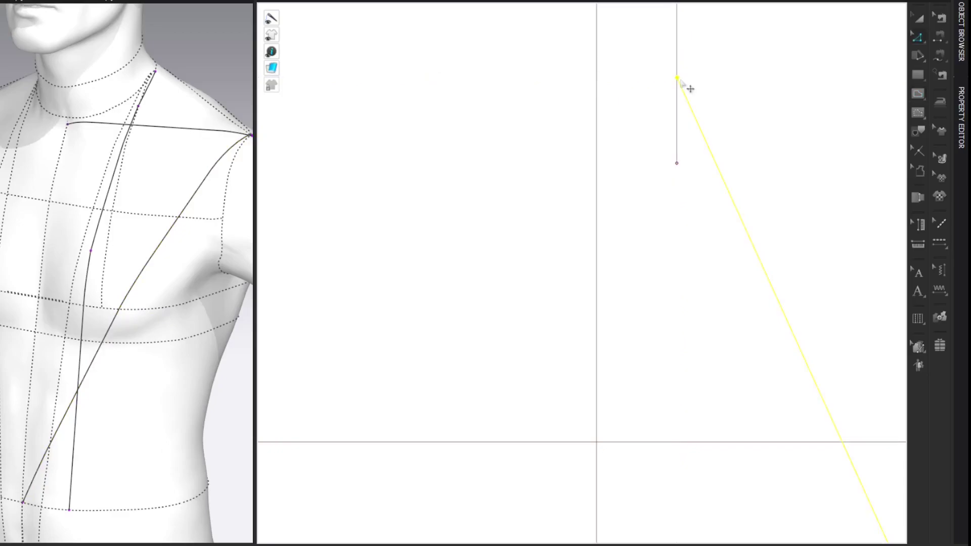
pyautogui.scroll(-3, 684, 85)
pyautogui.moveTo(882, 141); pyautogui.dragTo(879, 119, button='middle')
# Step: Delete the short vertical guide line below the top edge
pyautogui.click(880, 118)
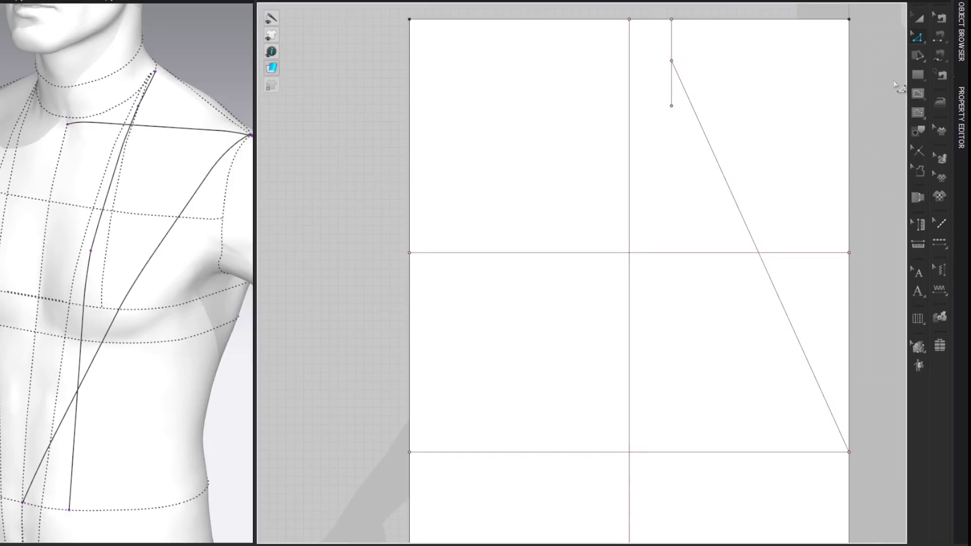
pyautogui.click(675, 60)
pyautogui.press('Delete')
# Step: Measure the avatar's shoulder length from the high point at the neck to the shoulder tip
pyautogui.click(154, 71)
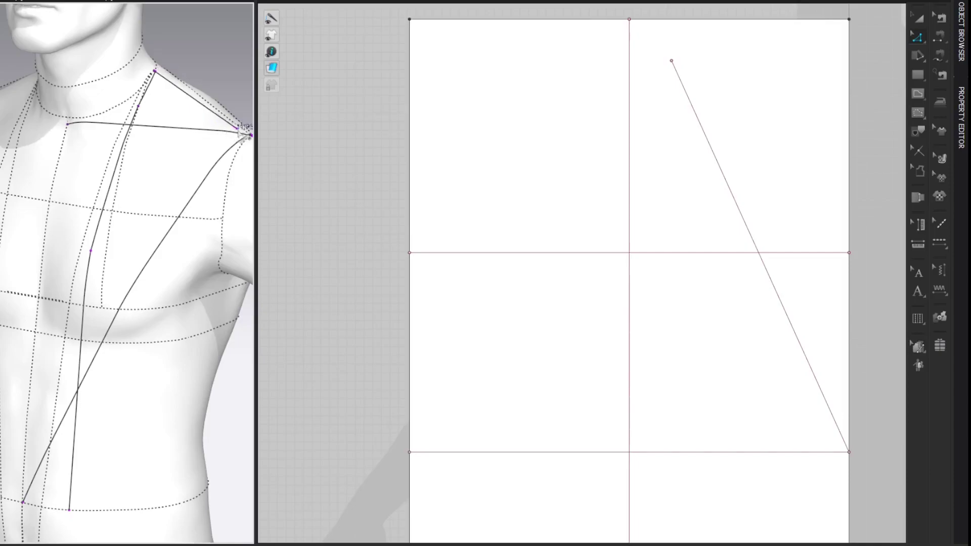
pyautogui.moveTo(252, 137); pyautogui.dragTo(225, 141, button='middle')
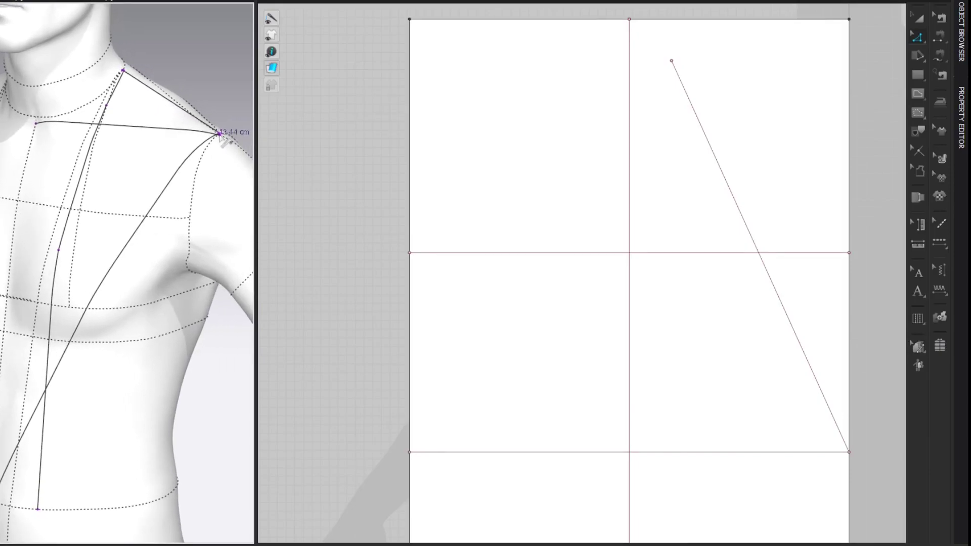
pyautogui.doubleClick(221, 135)
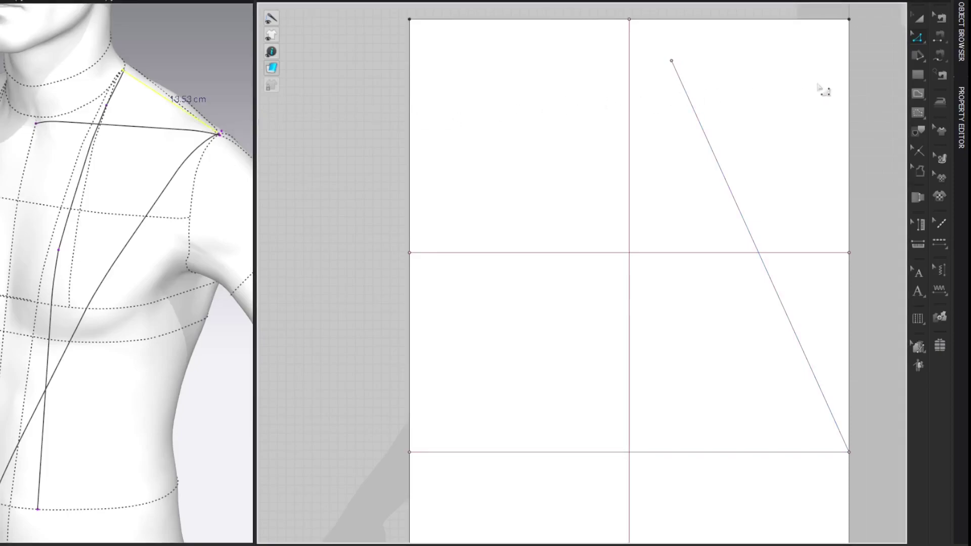
# Step: Draw an internal shoulder line about 13.5 cm long from the slanted line's upper end to the top edge and check the segment lengths
pyautogui.press('g')
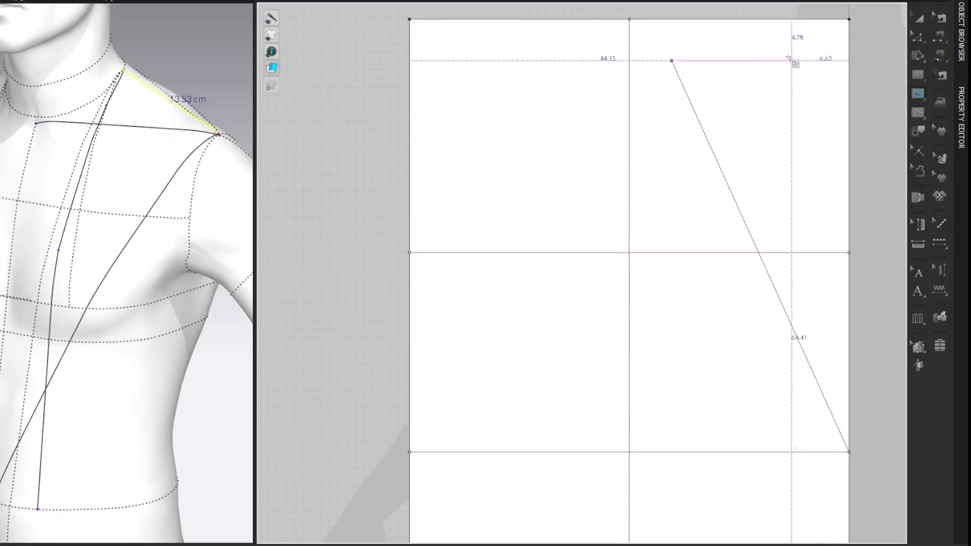
pyautogui.click(672, 60)
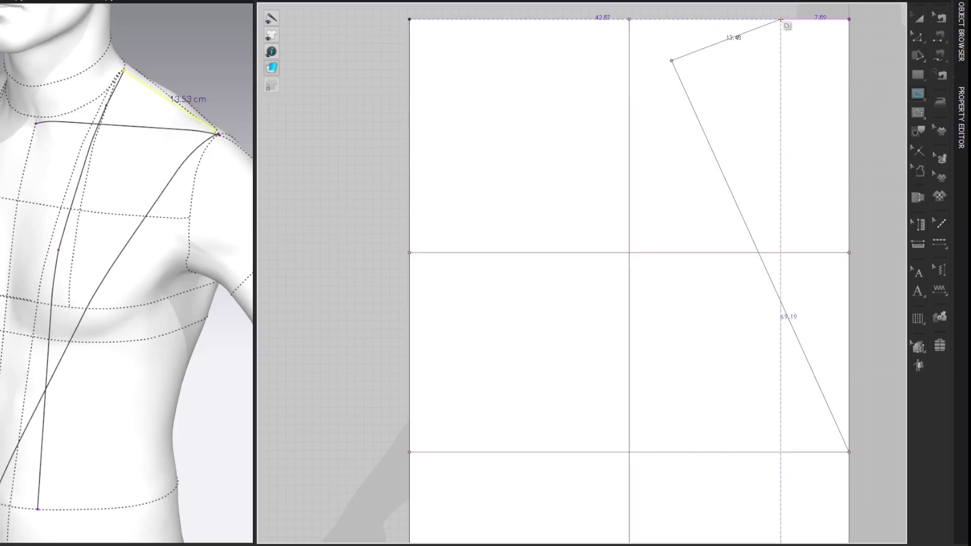
pyautogui.click(780, 19)
pyautogui.press('z')
pyautogui.hotkey('shift', 'l')
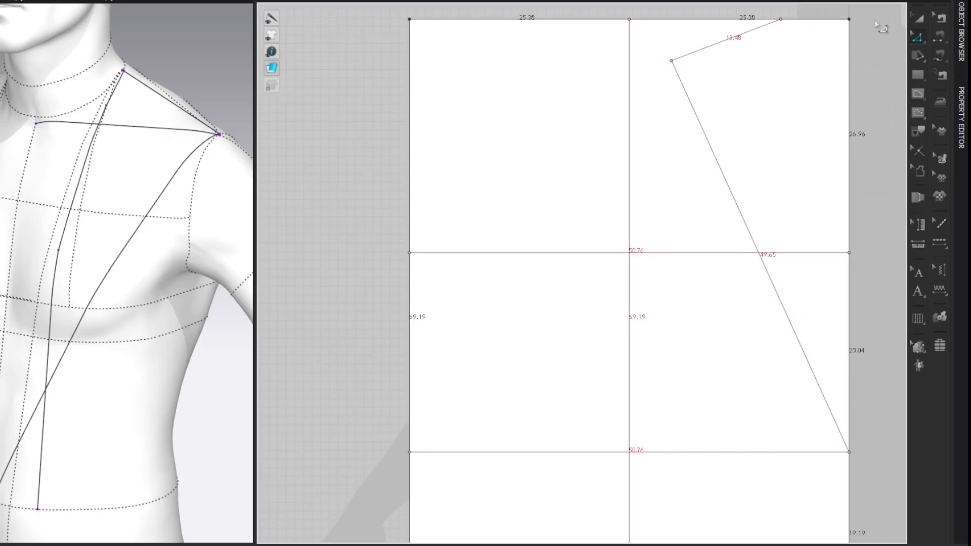
pyautogui.hotkey('shift', 'l')
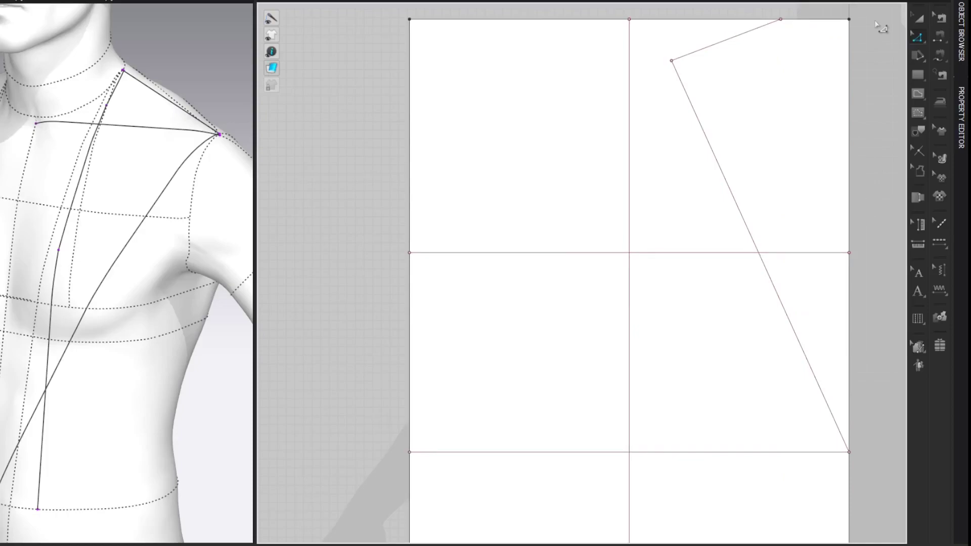
# Step: Look up the CF Neck to Waist length in the avatar's size details and return to the 2D pattern
pyautogui.click(183, 1)
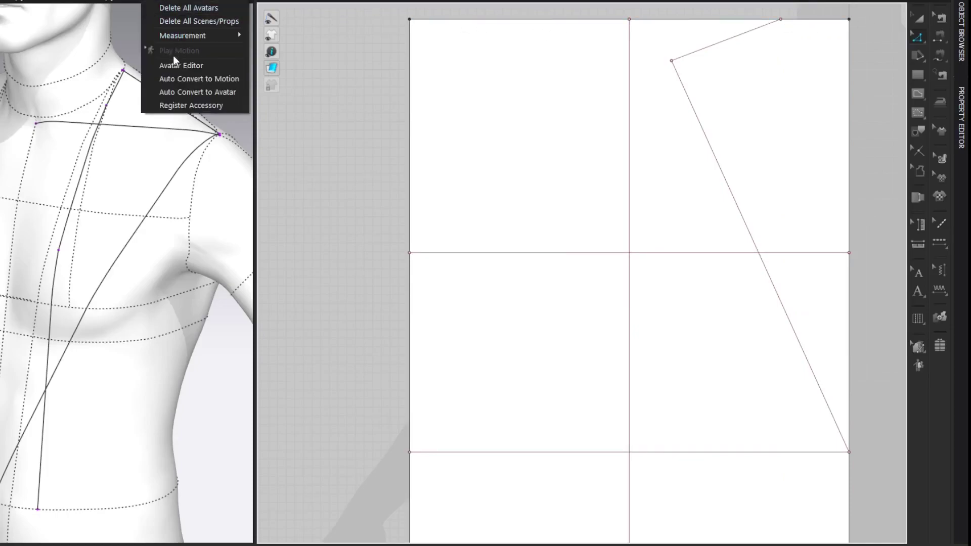
pyautogui.click(177, 65)
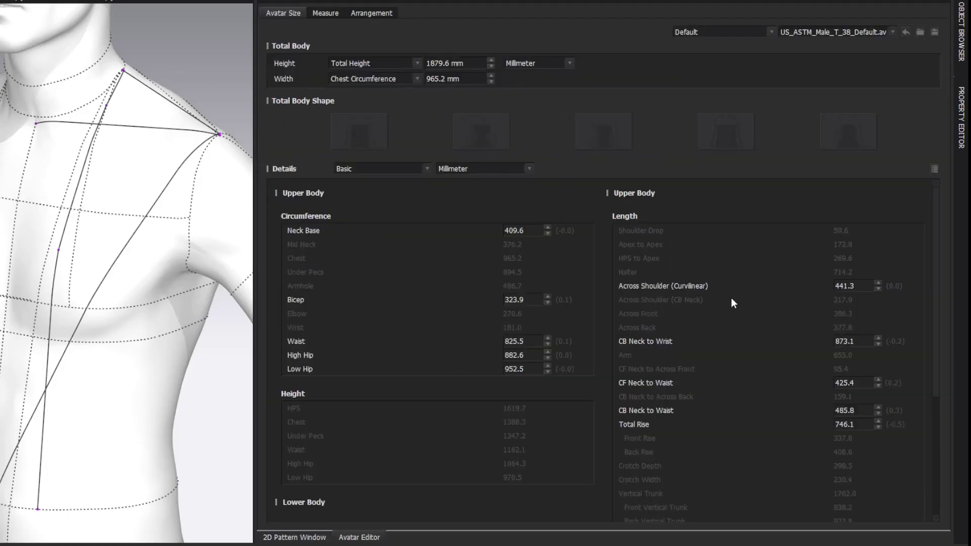
pyautogui.click(654, 386)
pyautogui.doubleClick(861, 383)
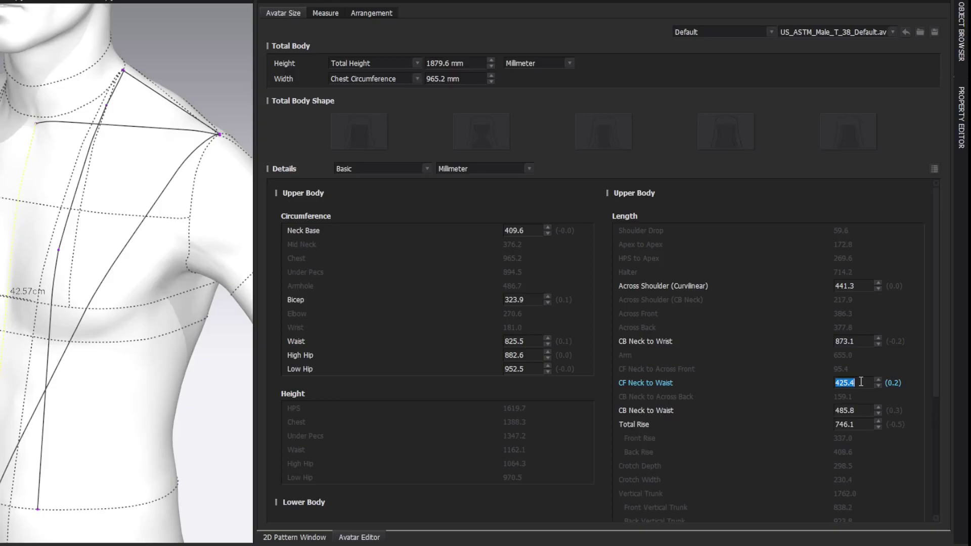
pyautogui.click(945, 1)
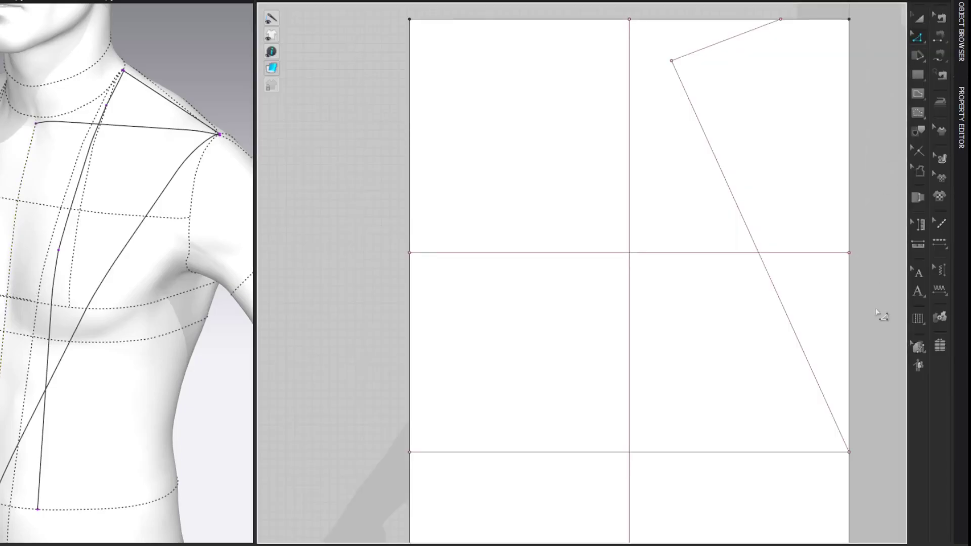
# Step: Split the centre front edge between the top corner and the waist line at 42.54 cm above the waist
pyautogui.click(851, 321)
pyautogui.keyDown('shift'); pyautogui.click(854, 212); pyautogui.keyUp('shift')
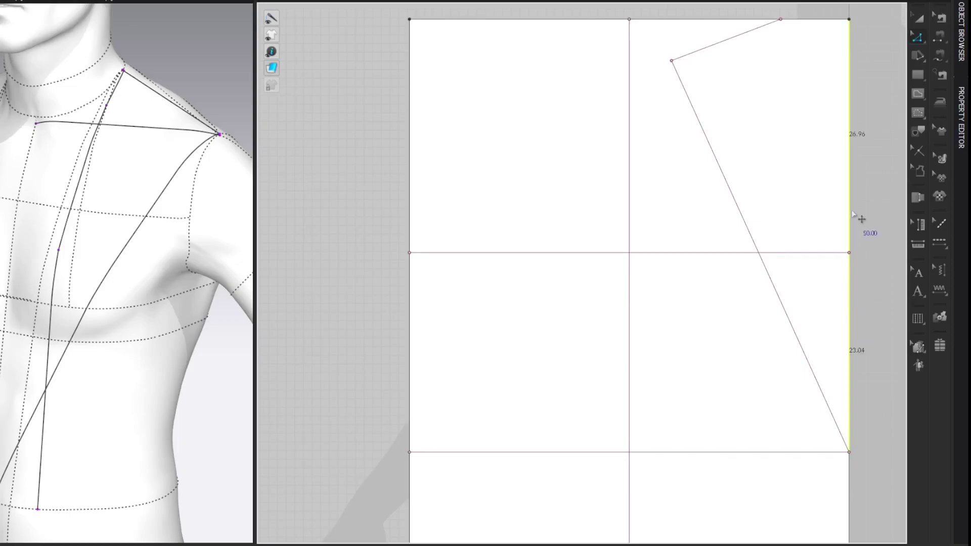
pyautogui.rightClick(851, 310)
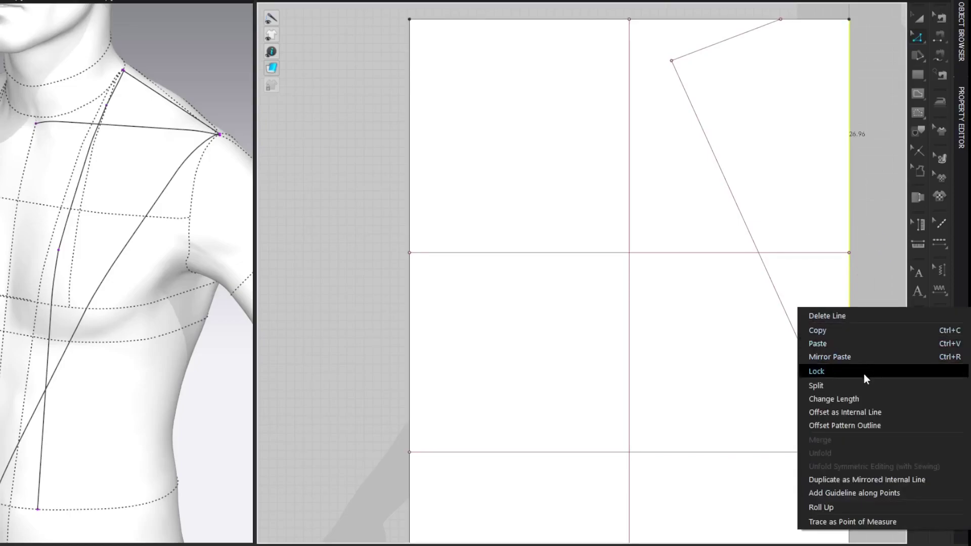
pyautogui.click(862, 386)
pyautogui.write('42.54')
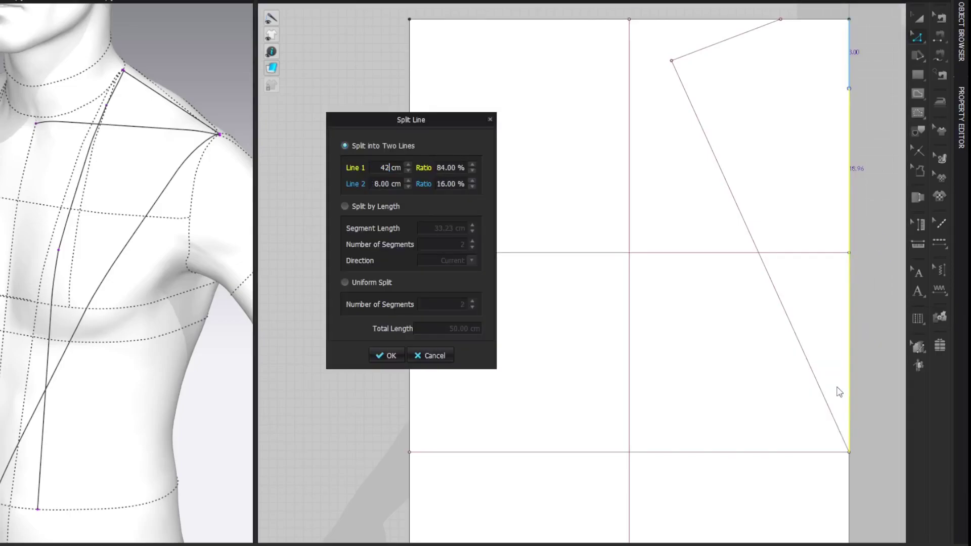
pyautogui.press('Return')
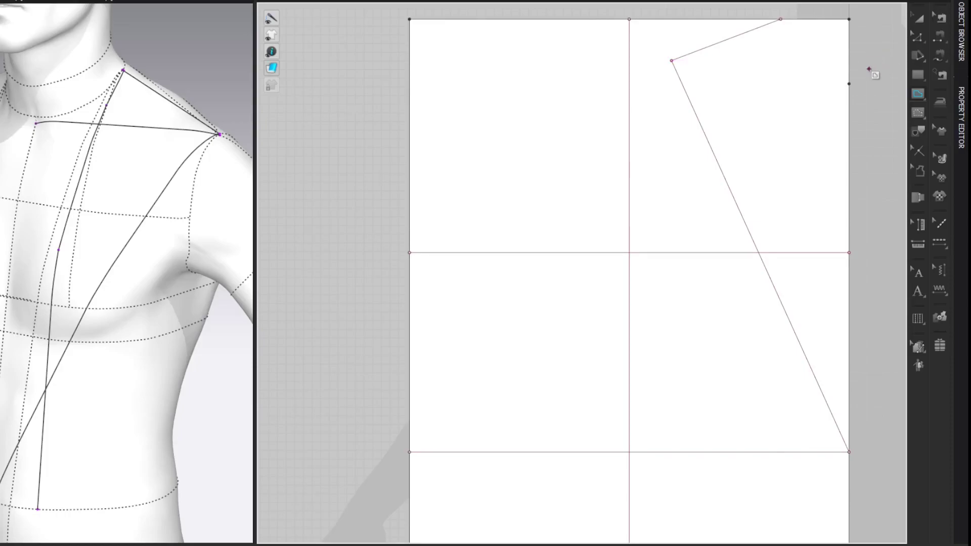
# Step: Draw an internal neckline from the shoulder line's upper end to the new centre front point and bend it into a curve about 11.9 cm long
pyautogui.doubleClick(780, 19)
pyautogui.press('c')
pyautogui.moveTo(819, 55); pyautogui.dragTo(809, 73)
pyautogui.press('v')
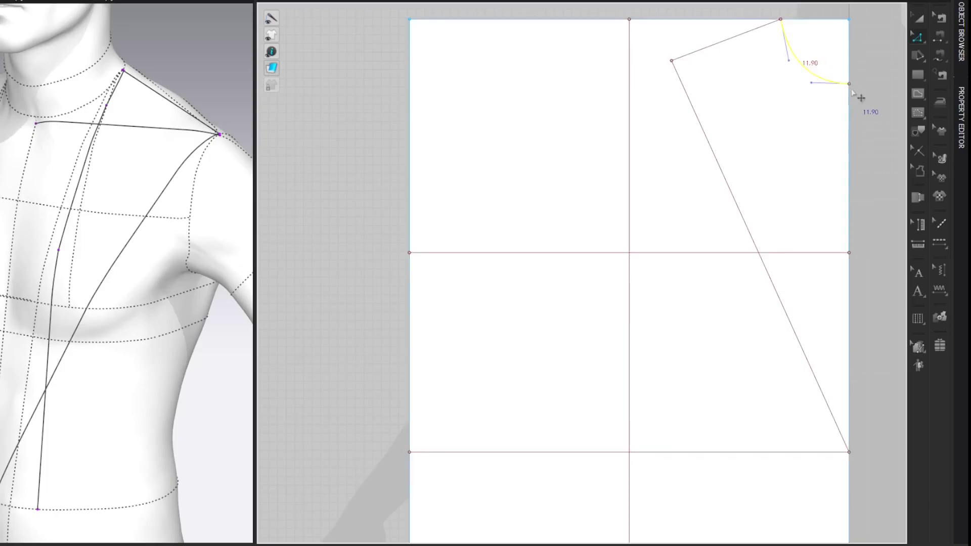
# Step: Refine the neckline curve near the shoulder point and delete the long slanted line running from the shoulder tip to the waist
pyautogui.moveTo(788, 61); pyautogui.dragTo(784, 60)
pyautogui.click(884, 51)
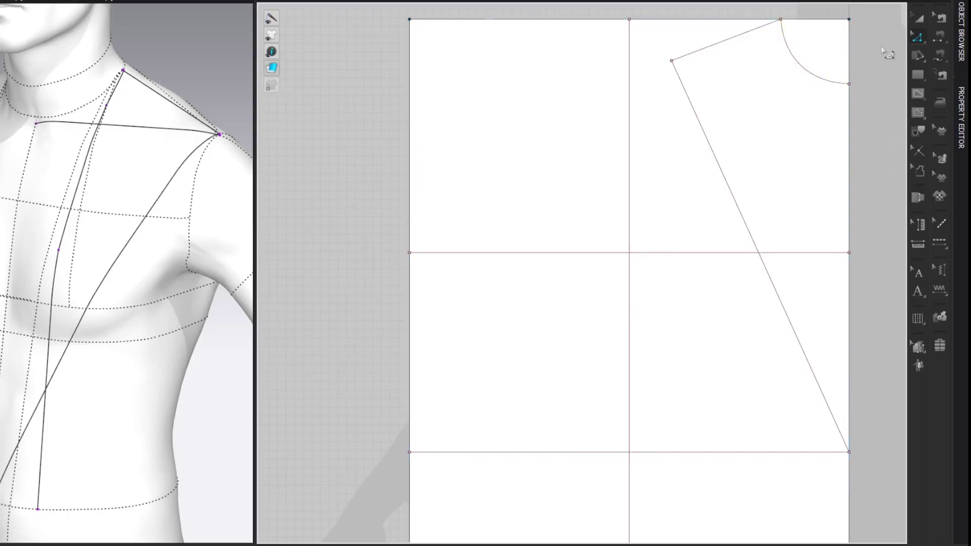
pyautogui.click(735, 199)
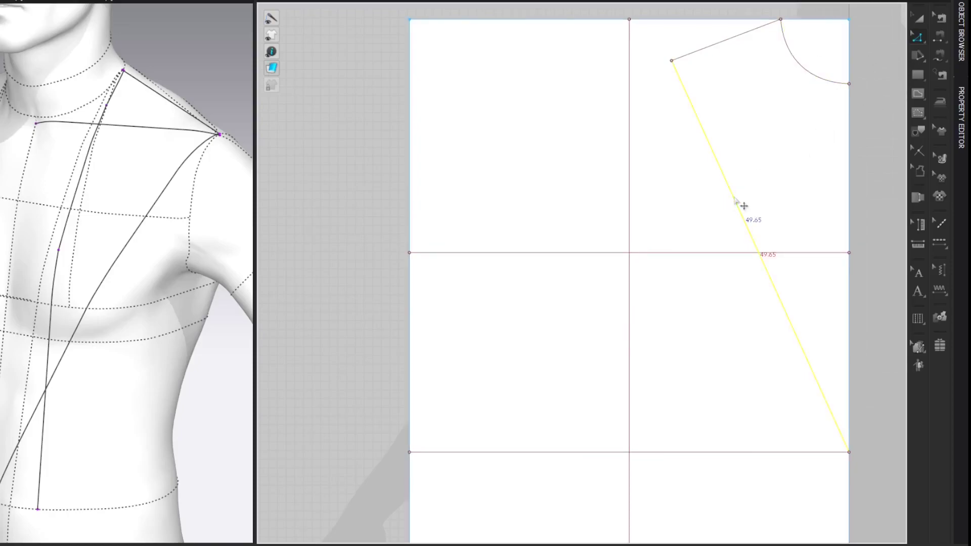
pyautogui.press('Delete')
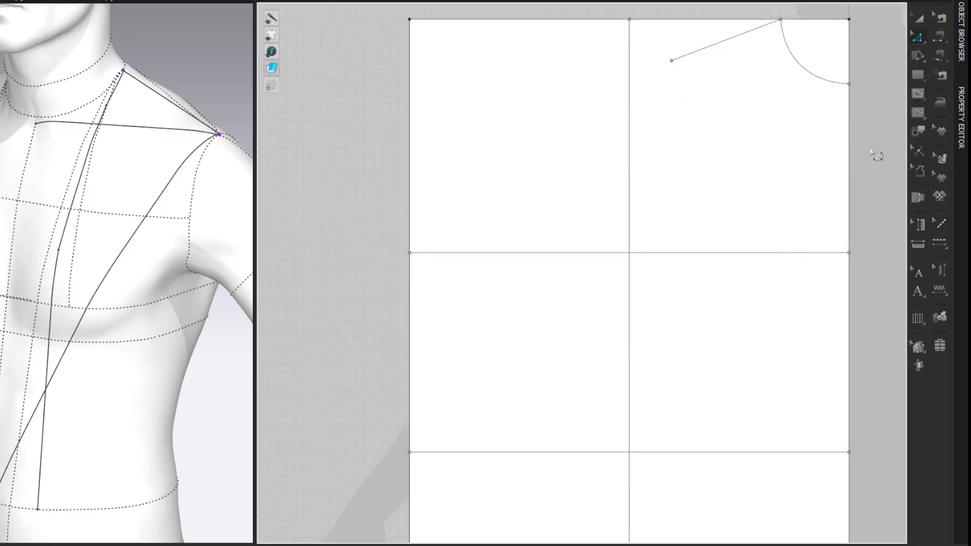
# Step: Look up the Across Front length in the avatar's size details and return to the 2D pattern
pyautogui.click(172, 1)
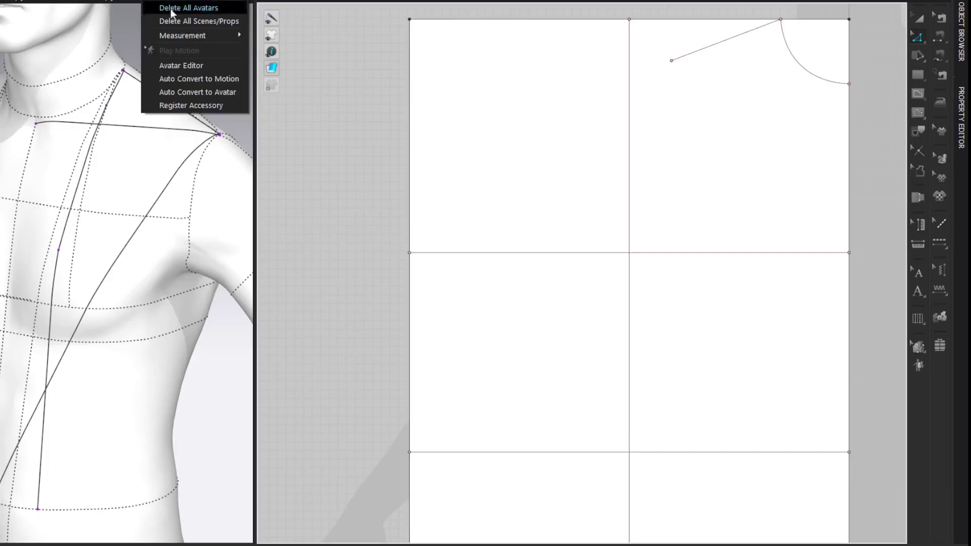
pyautogui.click(176, 62)
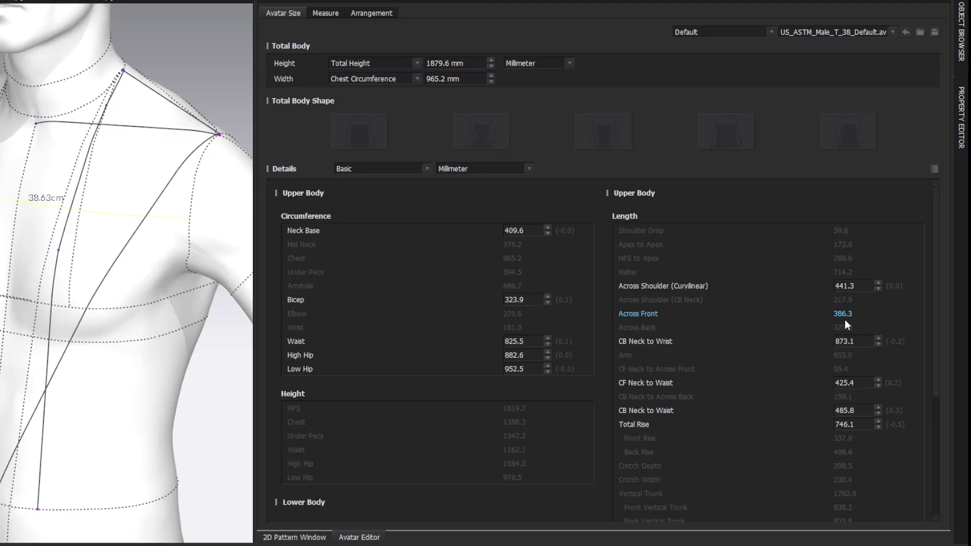
pyautogui.click(947, 2)
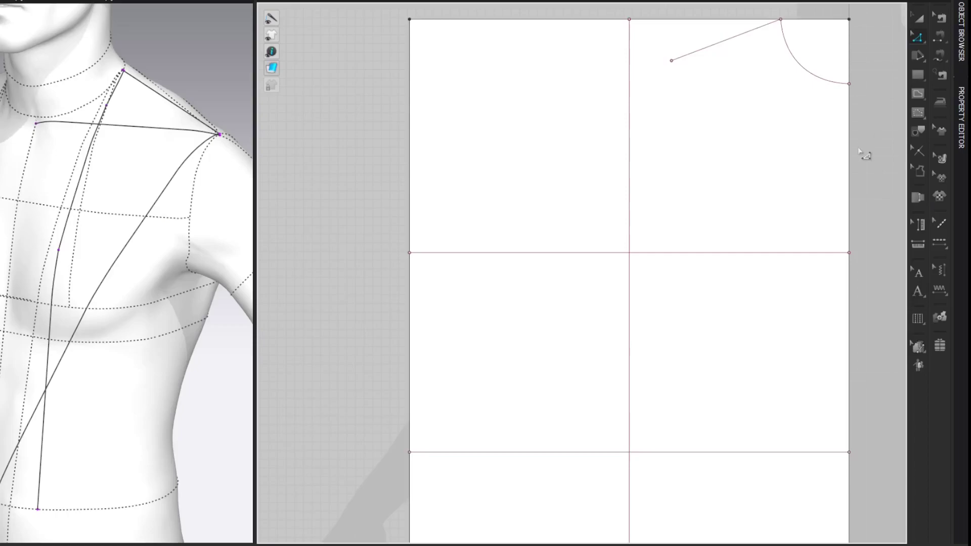
# Step: Split the chest line at 38.63/2, or 19.32 cm, from the centre front edge
pyautogui.rightClick(829, 258)
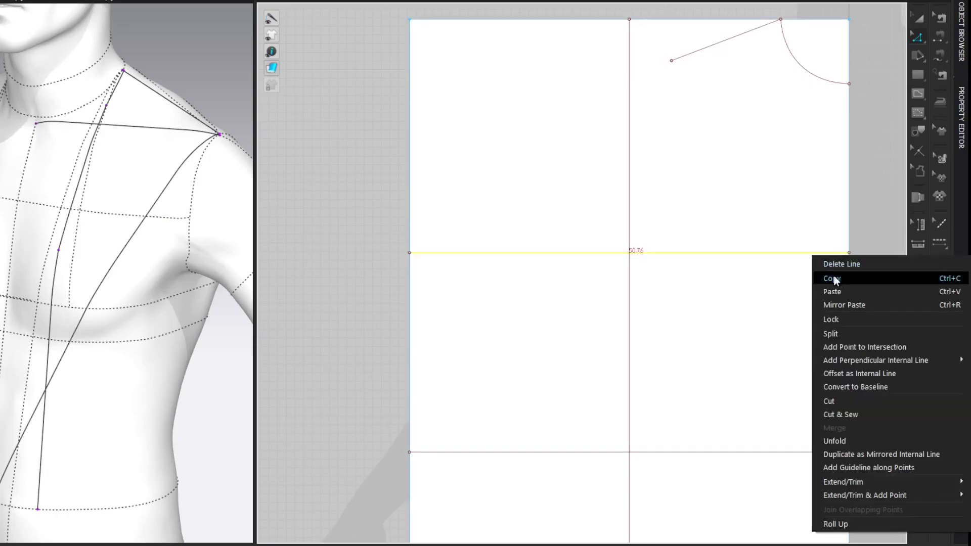
pyautogui.click(841, 331)
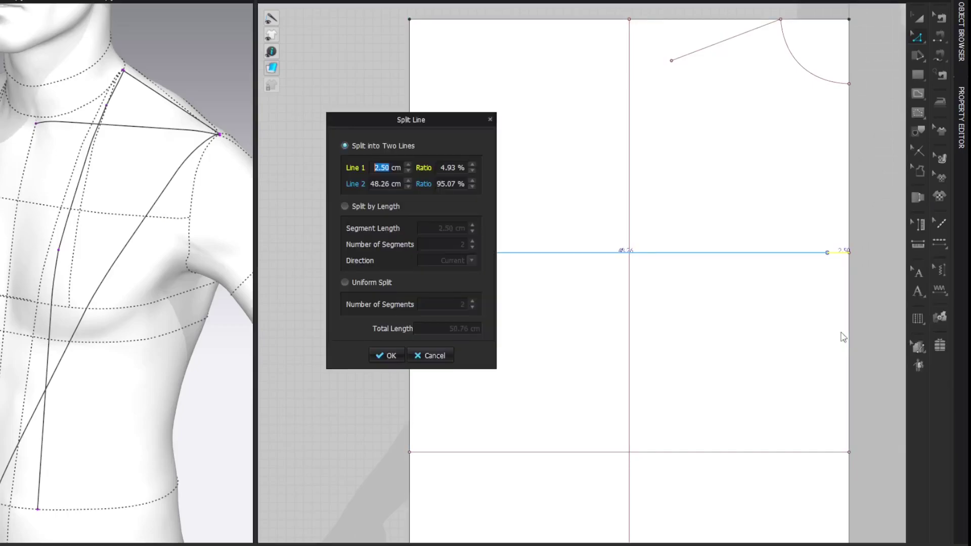
pyautogui.doubleClick(383, 167)
pyautogui.write('38.63')
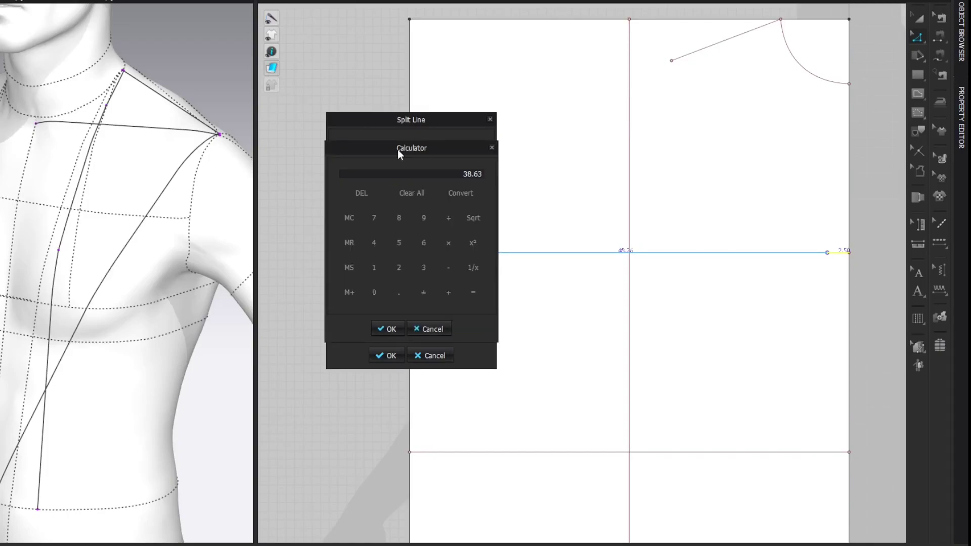
pyautogui.write('/2')
pyautogui.press('Return')
pyautogui.click(386, 329)
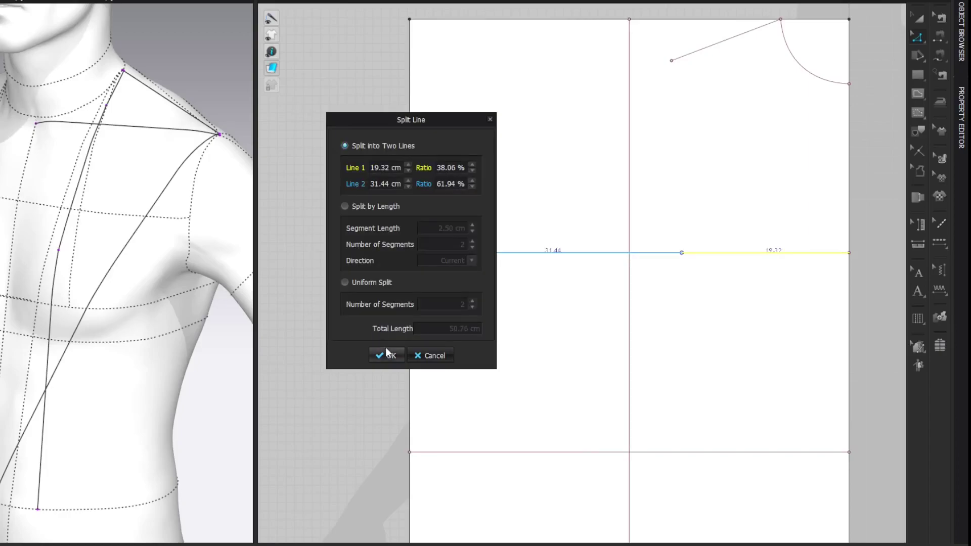
pyautogui.click(389, 356)
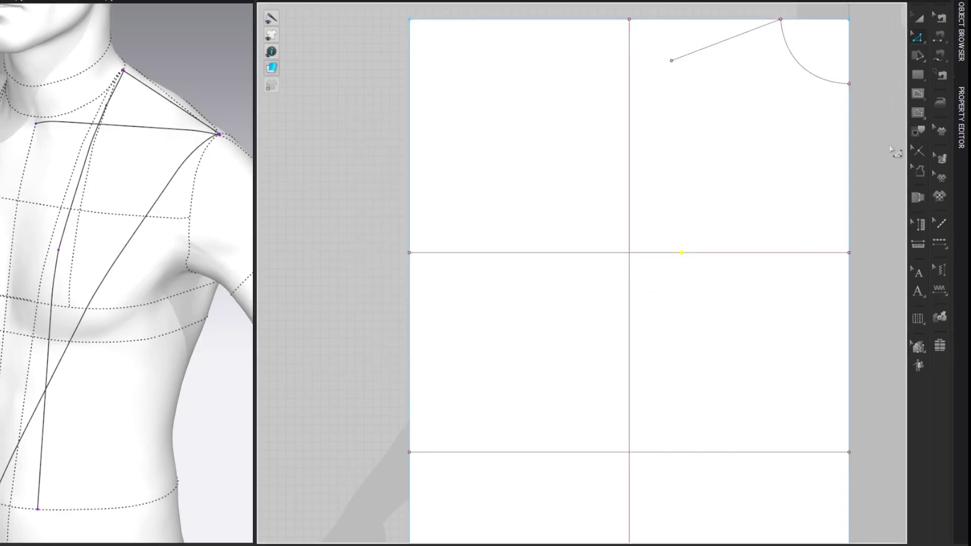
# Step: Draw a vertical internal line from the across-front point on the chest line up to the top edge
pyautogui.press('g')
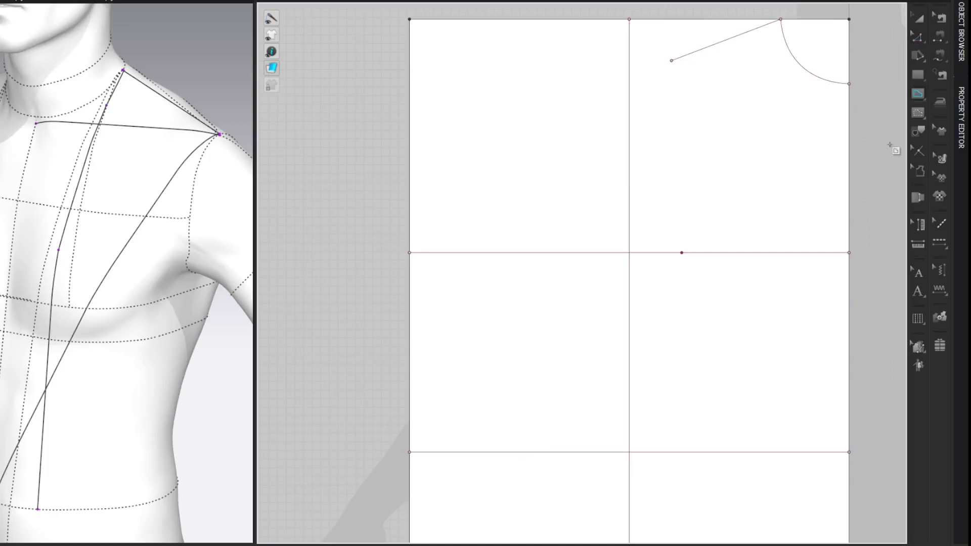
pyautogui.click(682, 252)
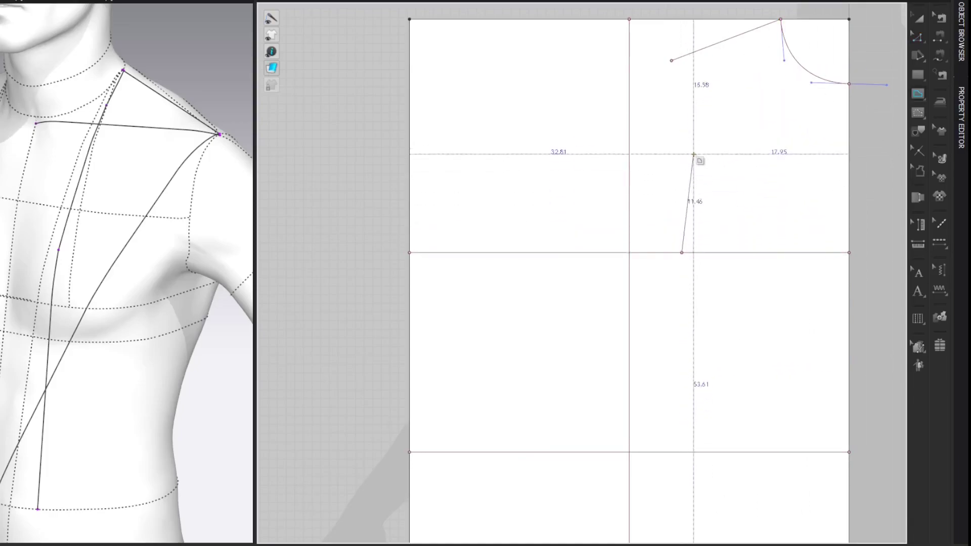
pyautogui.doubleClick(682, 19)
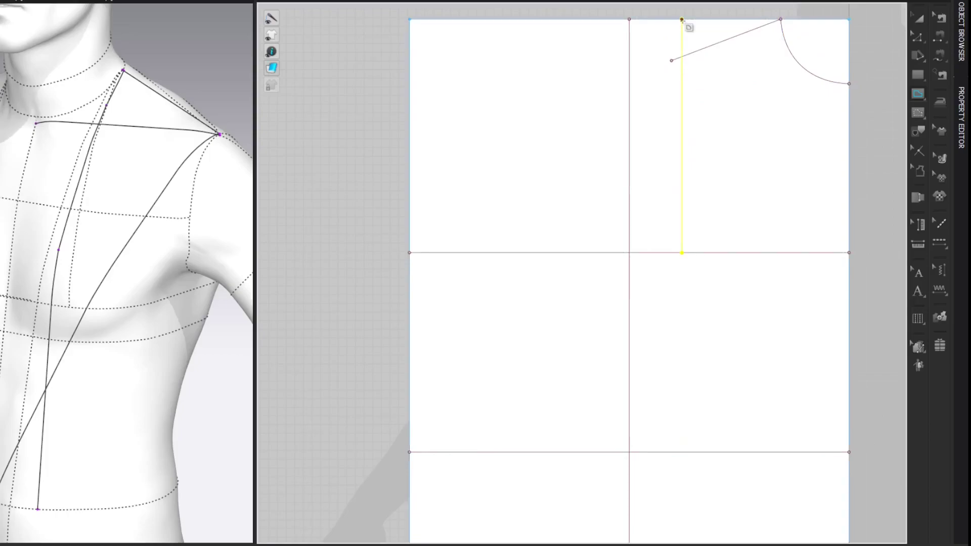
# Step: Add a 5 cm internal line perpendicular to the shoulder line at its lower tip and convert it to a baseline
pyautogui.press('z')
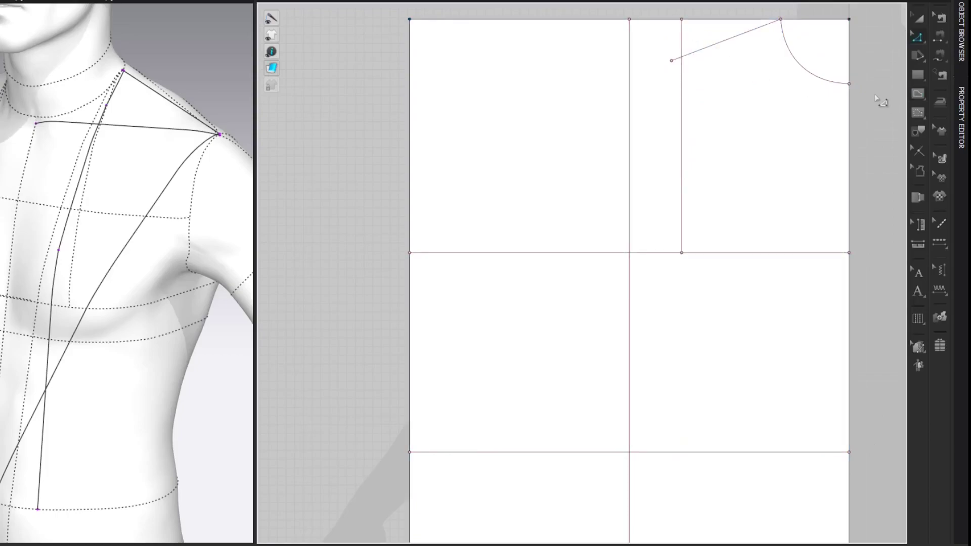
pyautogui.rightClick(671, 61)
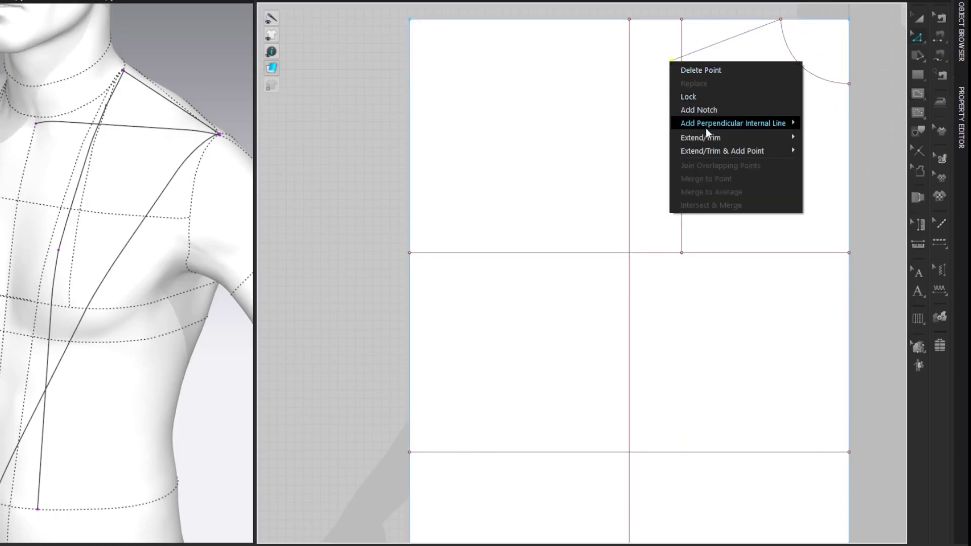
pyautogui.moveTo(792, 122)
pyautogui.click(819, 150)
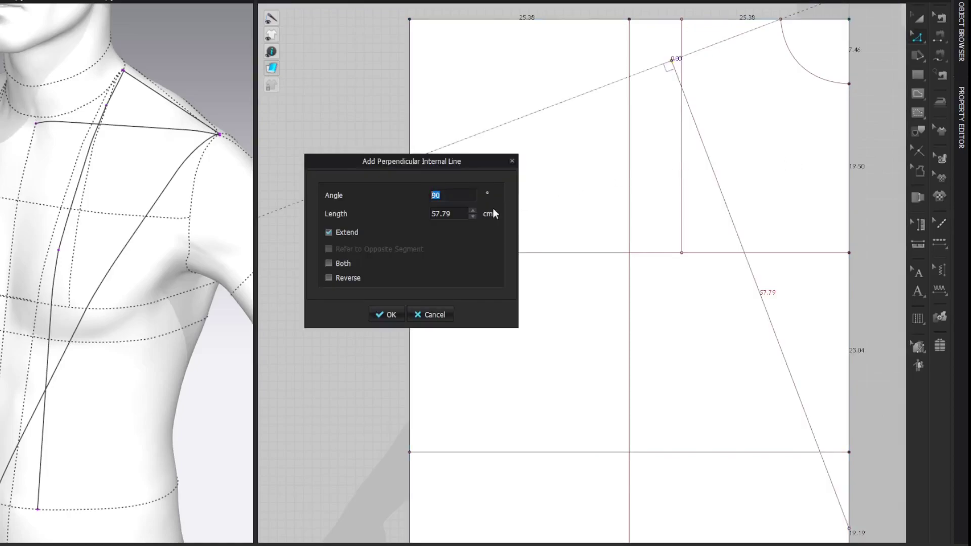
pyautogui.write('5')
pyautogui.press('Return')
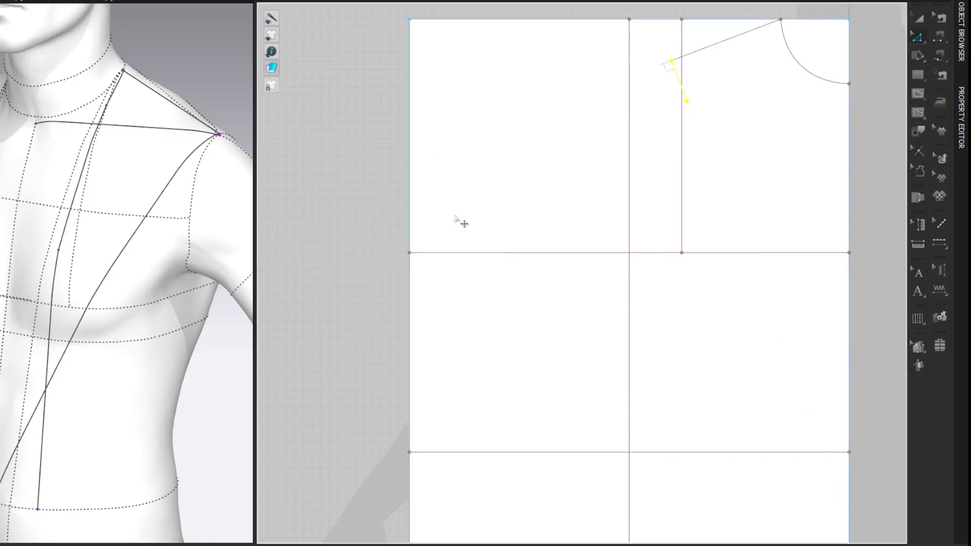
pyautogui.click(889, 81)
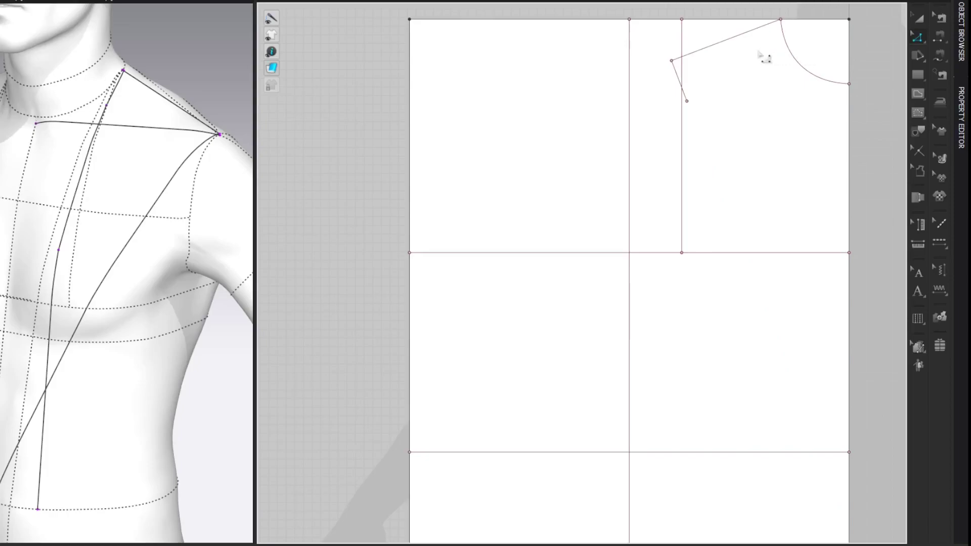
pyautogui.rightClick(676, 71)
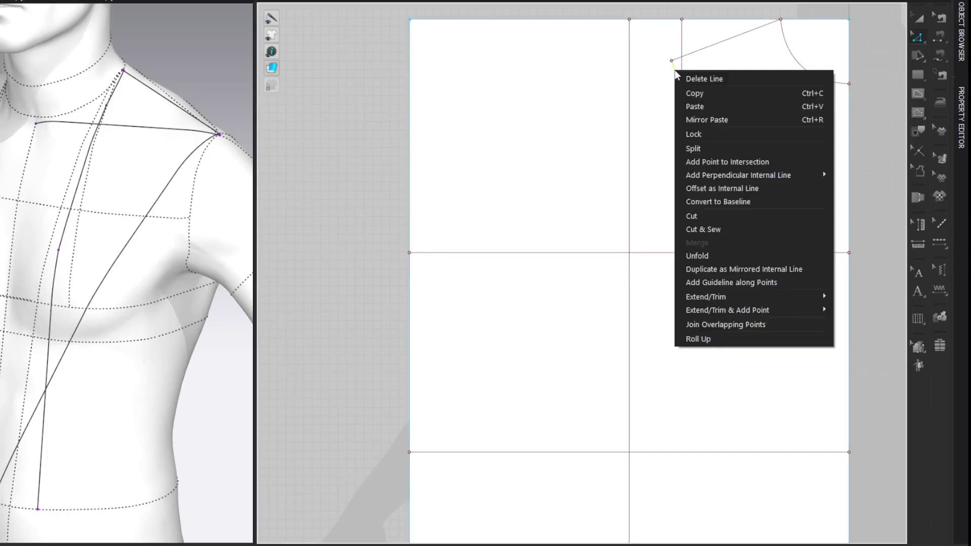
pyautogui.click(697, 199)
# Step: Draw an internal armhole line from the shoulder tip to the crossing of the chest and side lines and bend it inward
pyautogui.press('h')
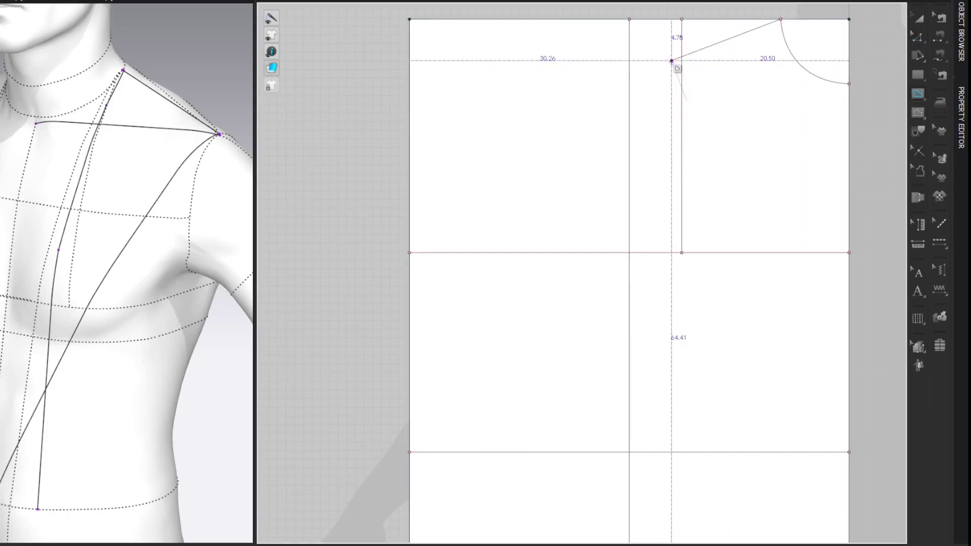
pyautogui.click(629, 253)
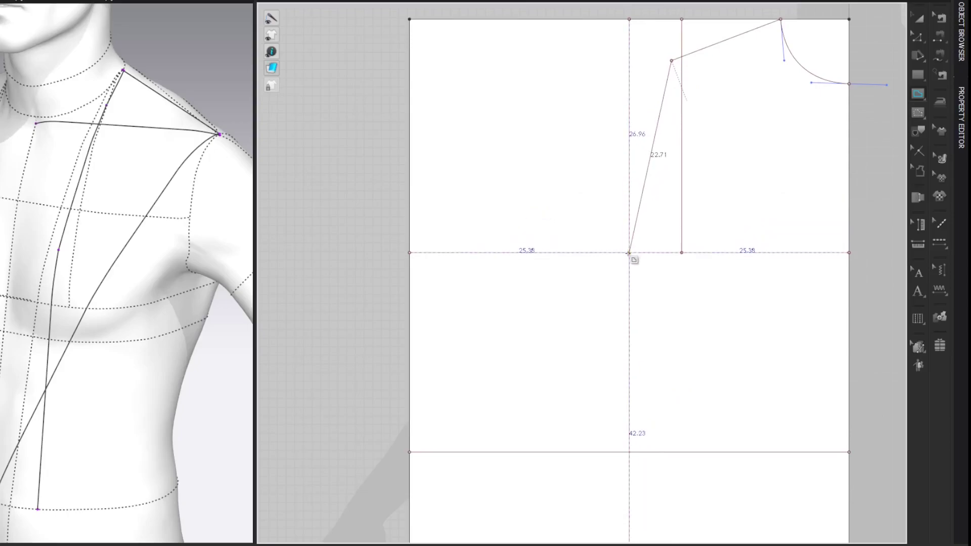
pyautogui.press('c')
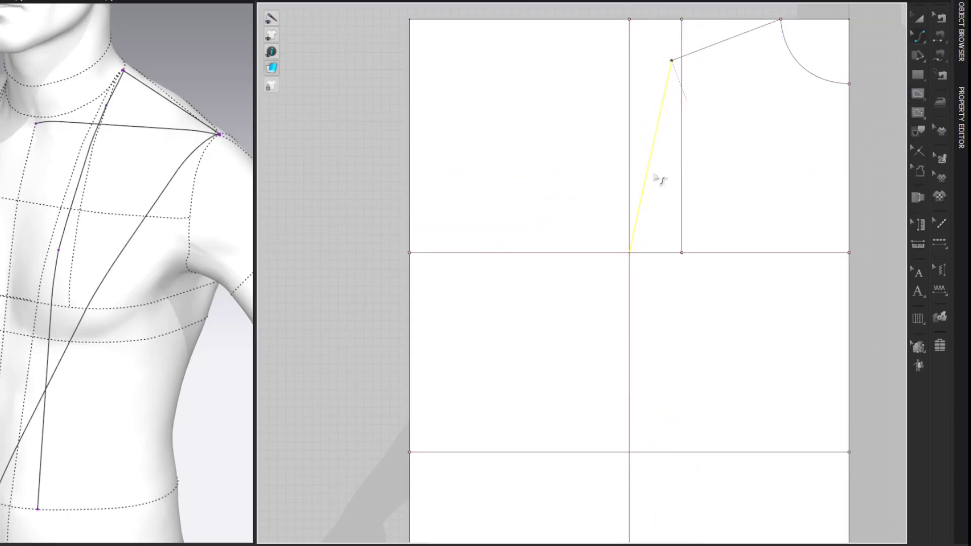
pyautogui.moveTo(650, 177); pyautogui.dragTo(714, 160)
# Step: Adjust the armhole curve's handles so it follows the shoulder baseline, touches the across-front line and meets the chest line horizontally
pyautogui.moveTo(686, 226); pyautogui.dragTo(684, 260)
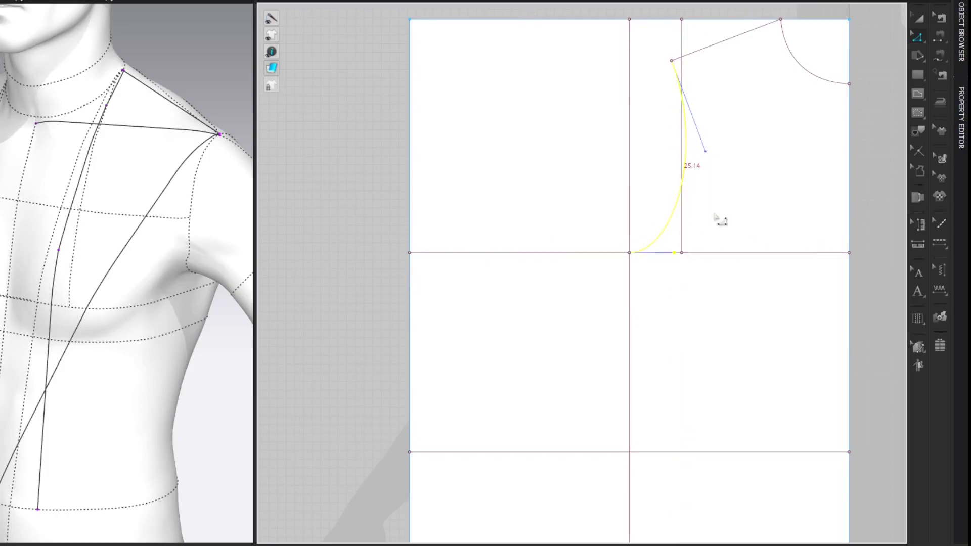
pyautogui.moveTo(706, 152); pyautogui.dragTo(702, 119)
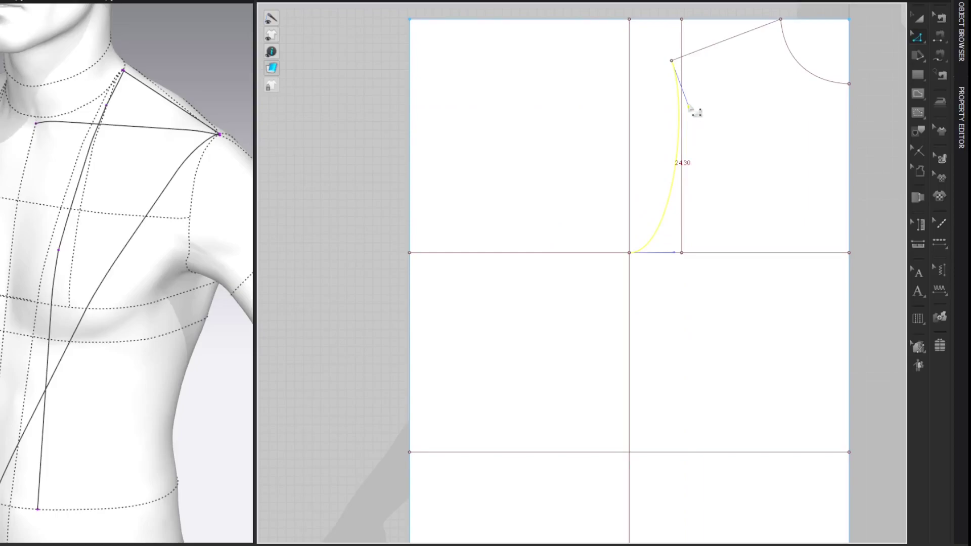
pyautogui.moveTo(683, 262); pyautogui.dragTo(696, 262)
pyautogui.click(891, 172)
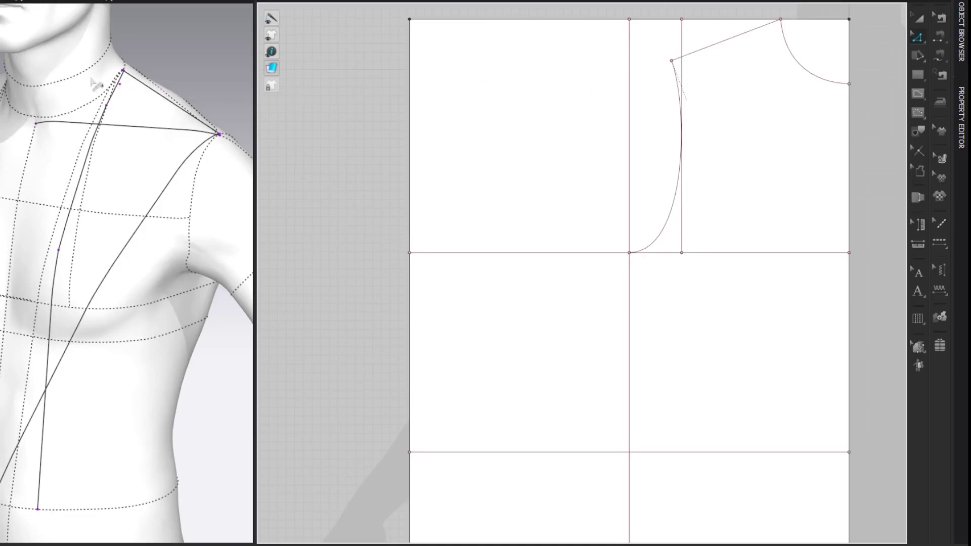
# Step: Measure the avatar's back from the centre back neck point to the shoulder tip
pyautogui.moveTo(97, 83); pyautogui.dragTo(191, 76, button='right')
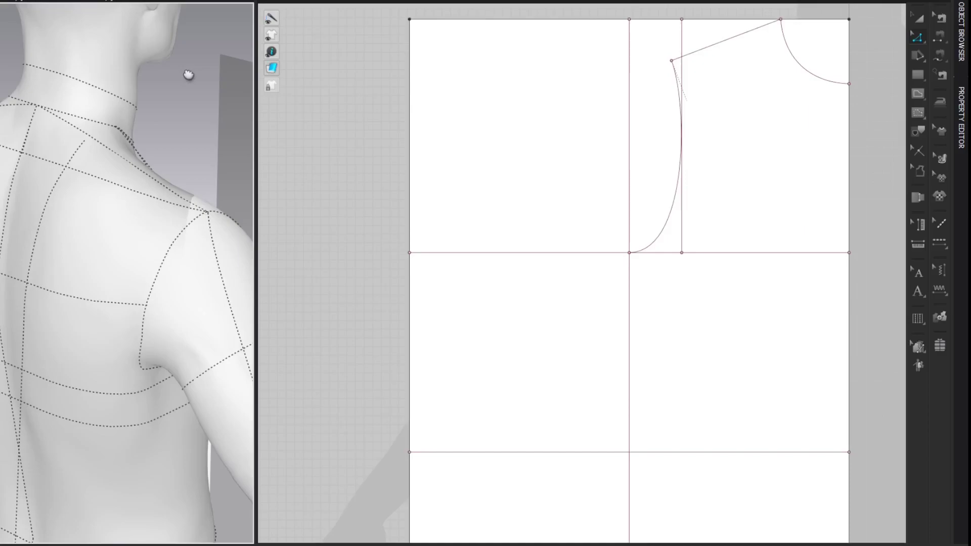
pyautogui.click(38, 106)
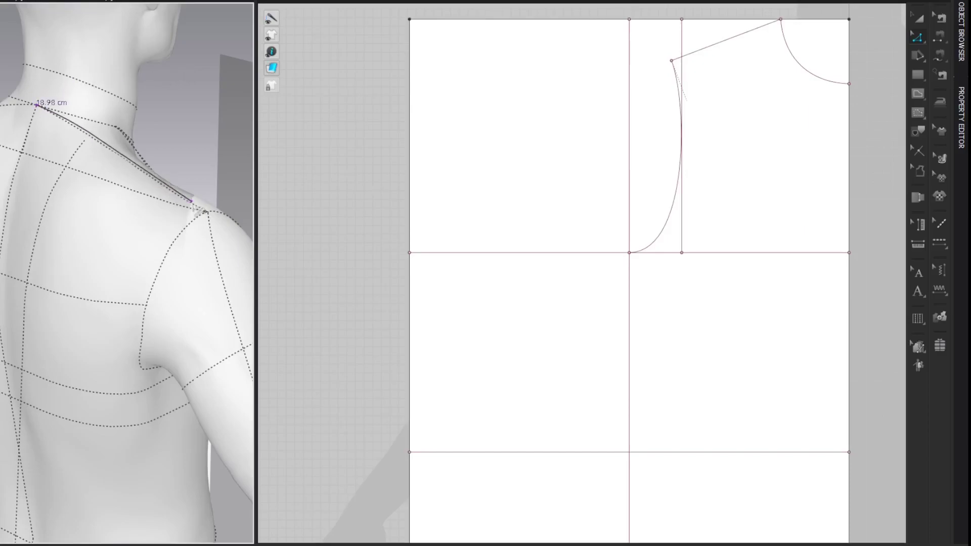
pyautogui.click(207, 212)
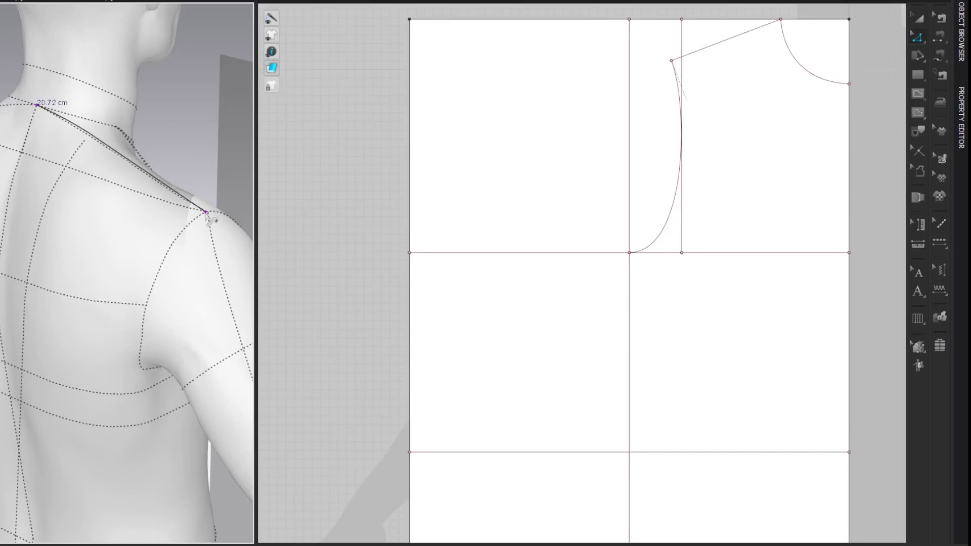
pyautogui.click(207, 212)
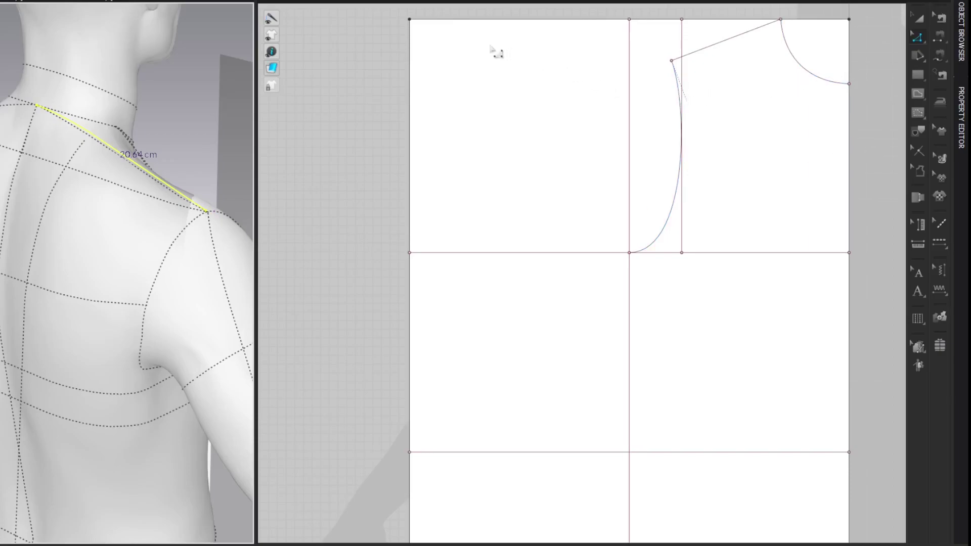
# Step: Split the back half of the block's top line 21.8 cm (20.5+1.3) from the centre back corner
pyautogui.rightClick(440, 20)
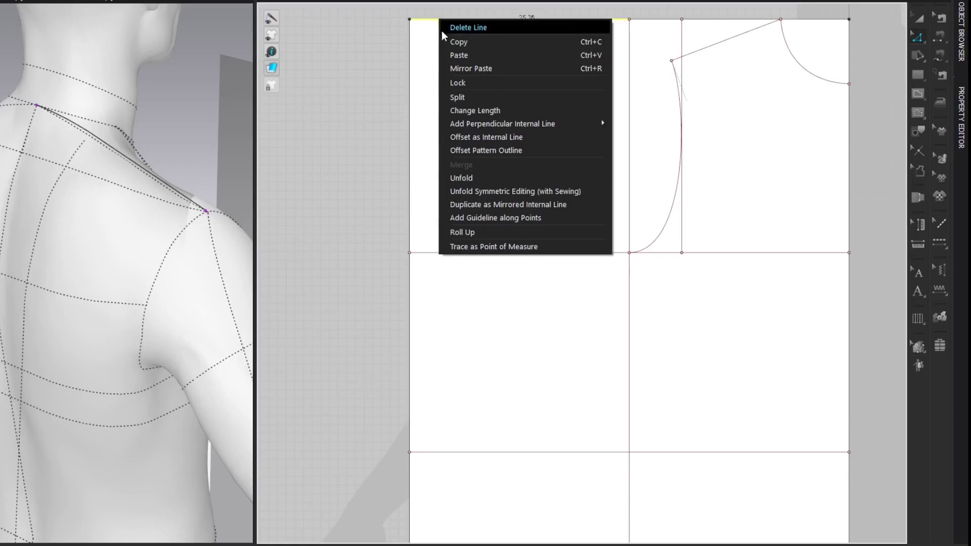
pyautogui.click(456, 98)
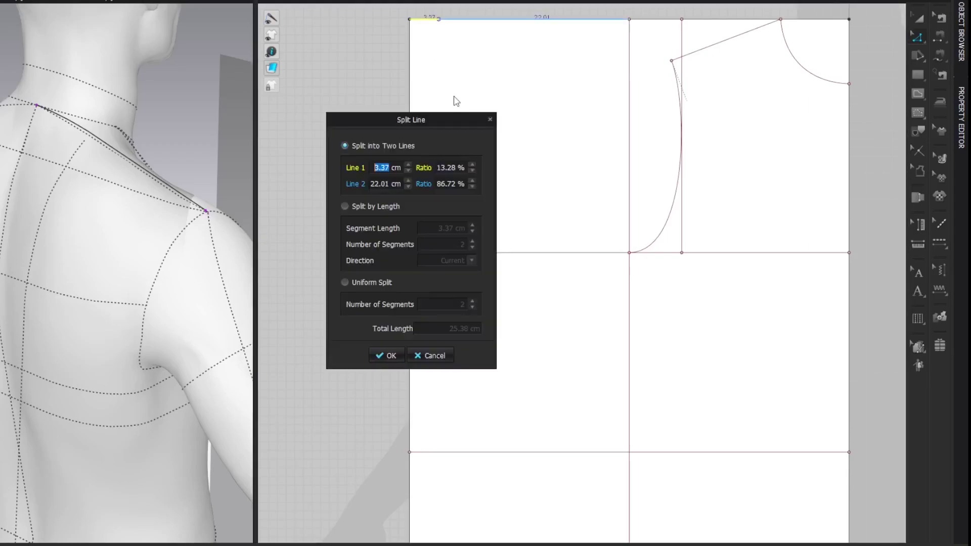
pyautogui.click(381, 168)
pyautogui.write('20')
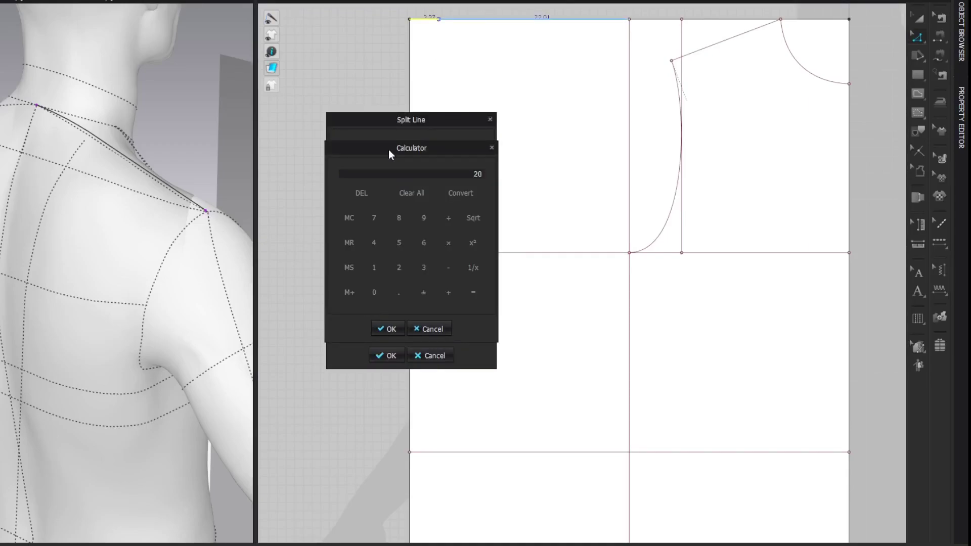
pyautogui.write('.5+1.3=')
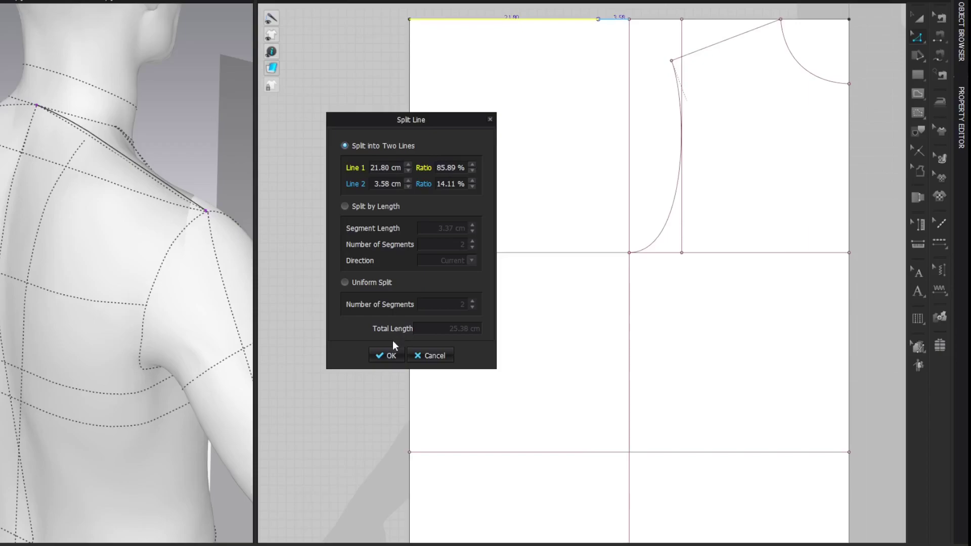
pyautogui.click(388, 356)
# Step: Draw a 10 cm vertical internal line straight down from the split point on the back top line
pyautogui.press('g')
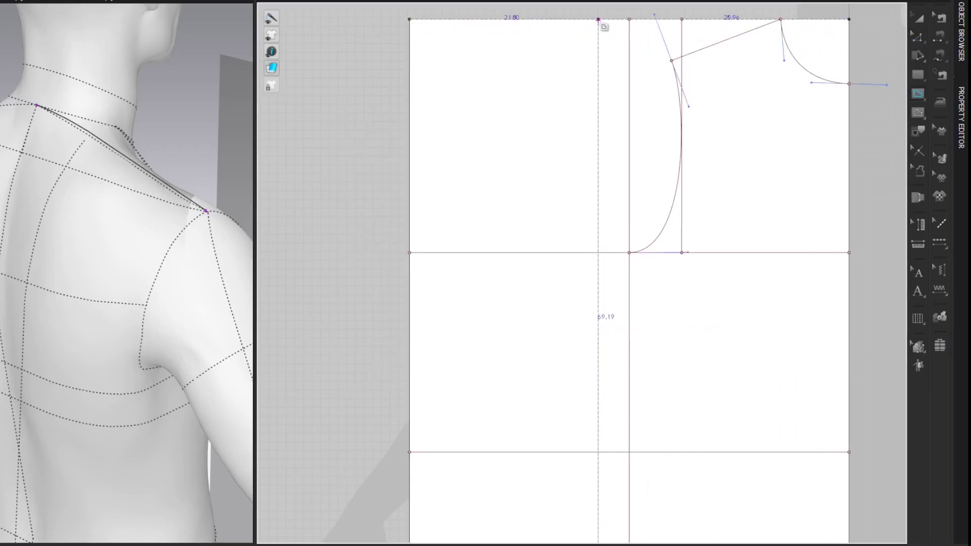
pyautogui.rightClick(598, 40)
pyautogui.write('10')
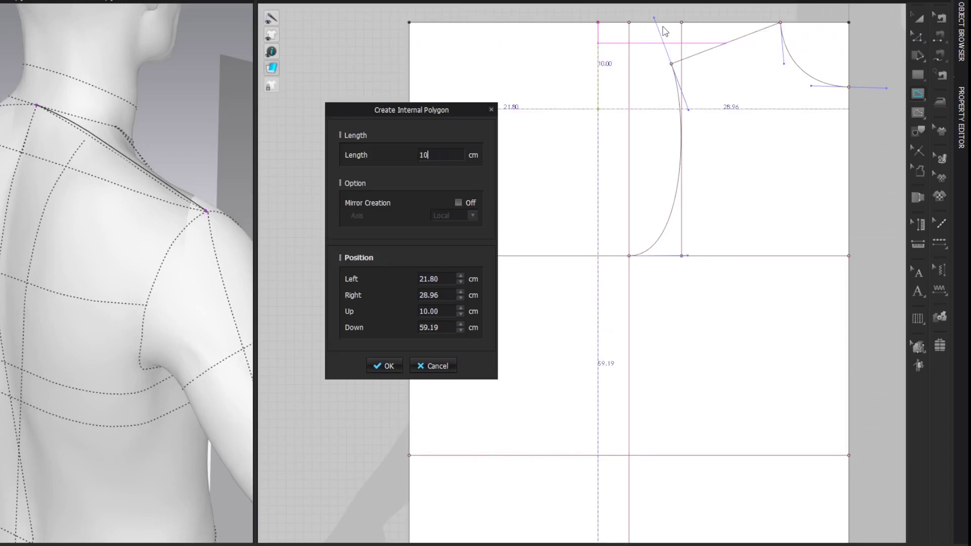
pyautogui.press('Return')
pyautogui.click(892, 37)
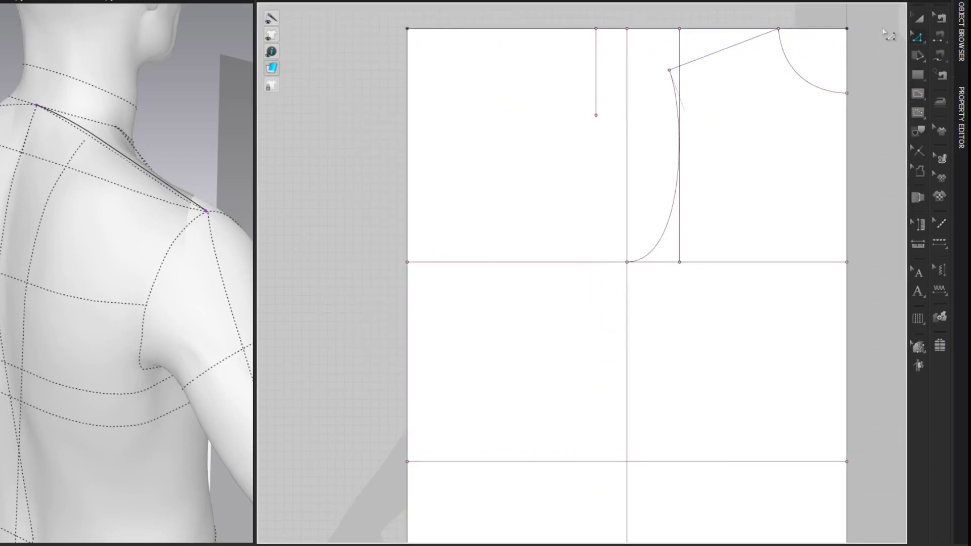
# Step: Measure the avatar's back from the shoulder tip diagonally to the centre back waist point
pyautogui.scroll(-3, 141, 167)
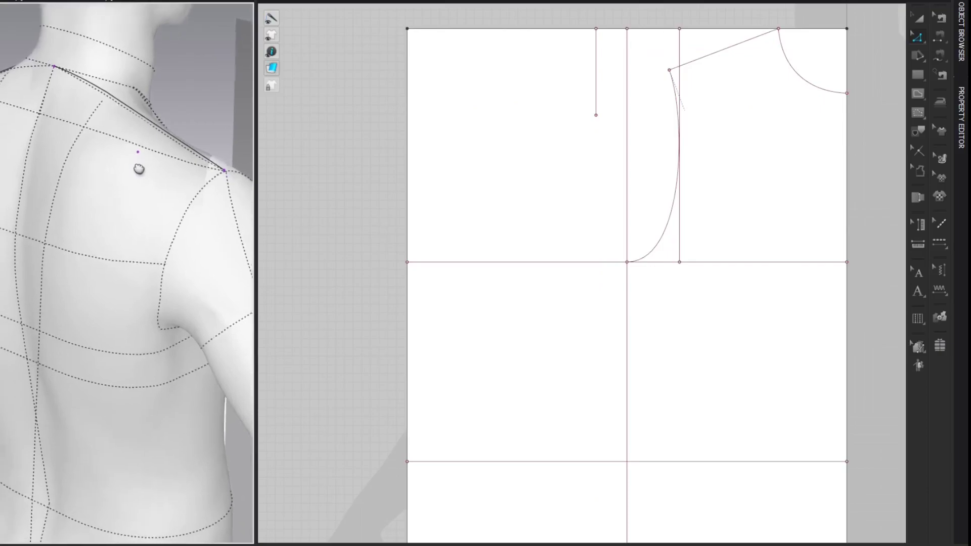
pyautogui.scroll(3, 124, 150)
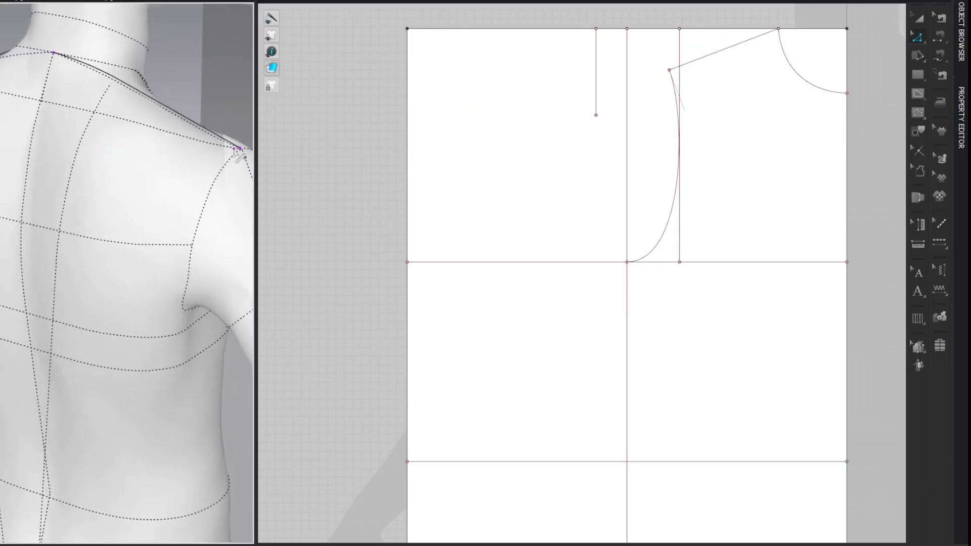
pyautogui.click(241, 149)
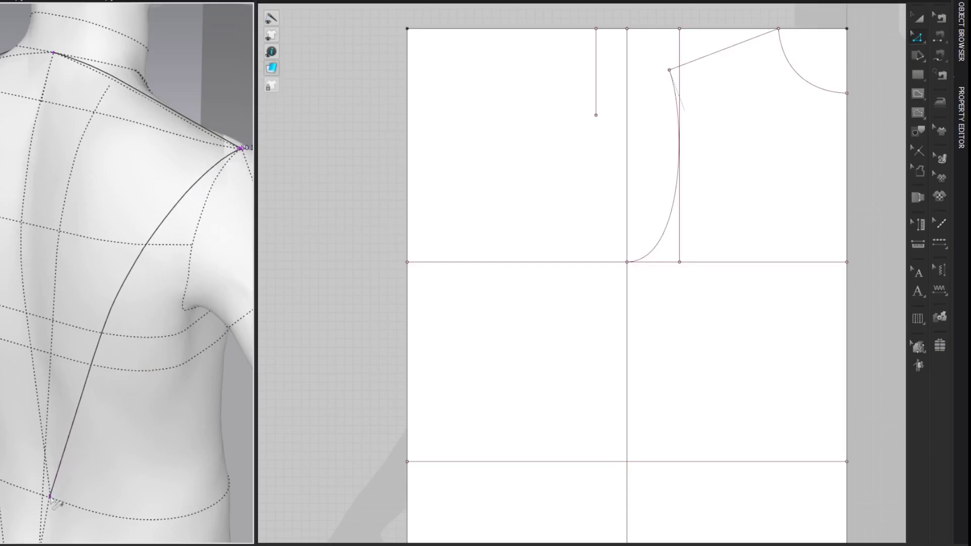
pyautogui.moveTo(57, 504); pyautogui.dragTo(26, 489, button='right')
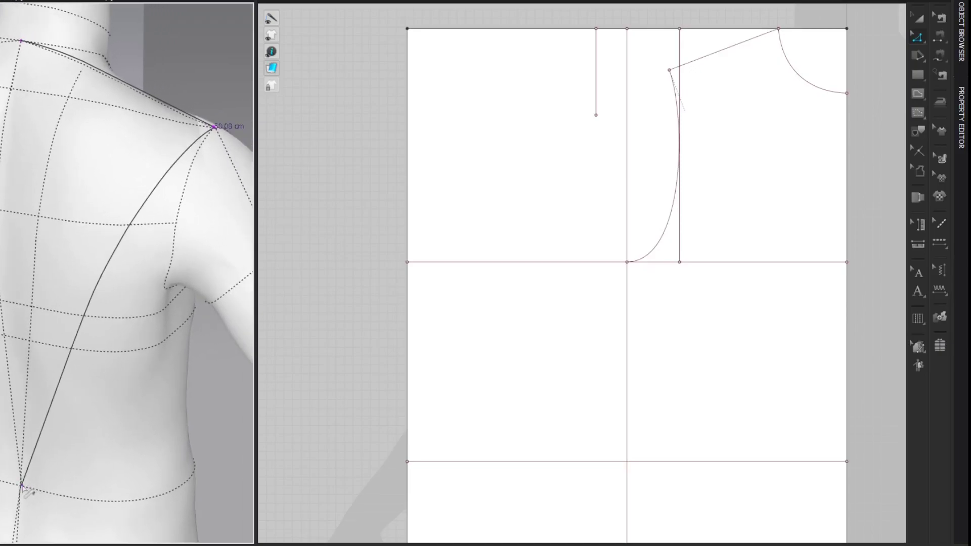
pyautogui.click(22, 486)
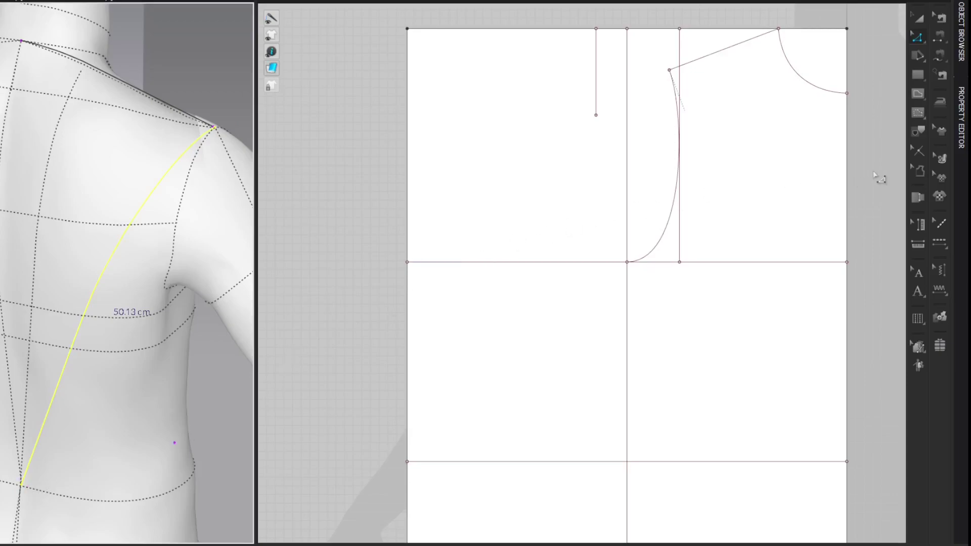
# Step: Draw a slanted internal line about 50.6 cm long from the centre back waist point to the vertical guide, and delete the guide
pyautogui.press('g')
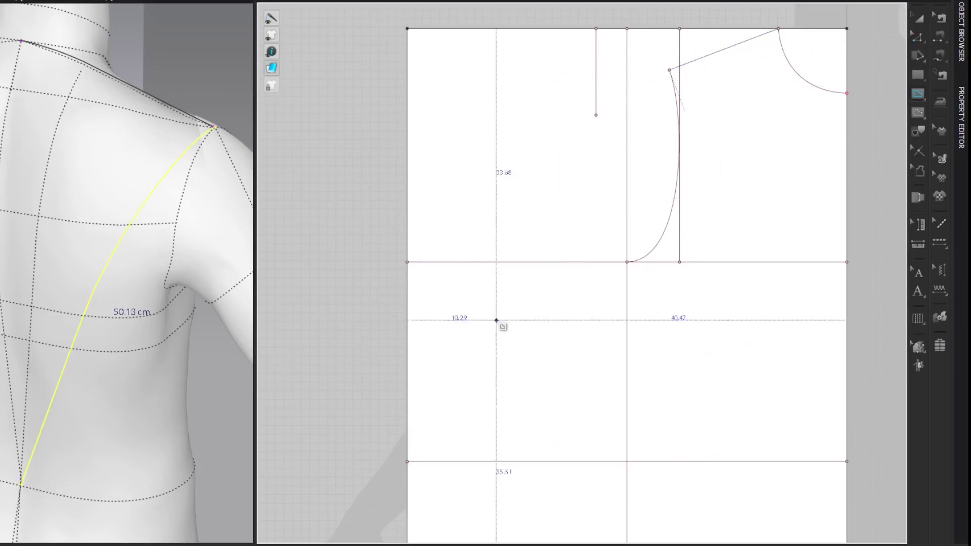
pyautogui.click(408, 461)
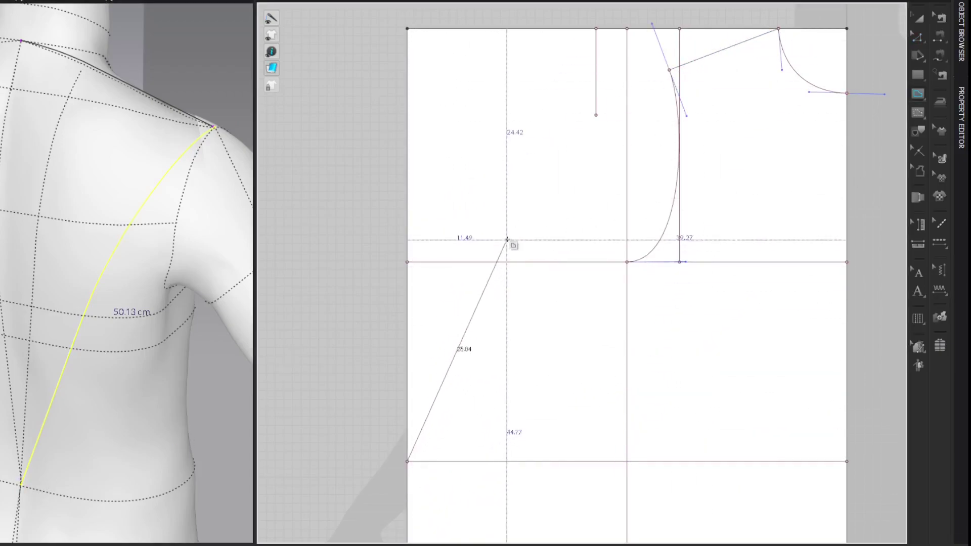
pyautogui.click(597, 67)
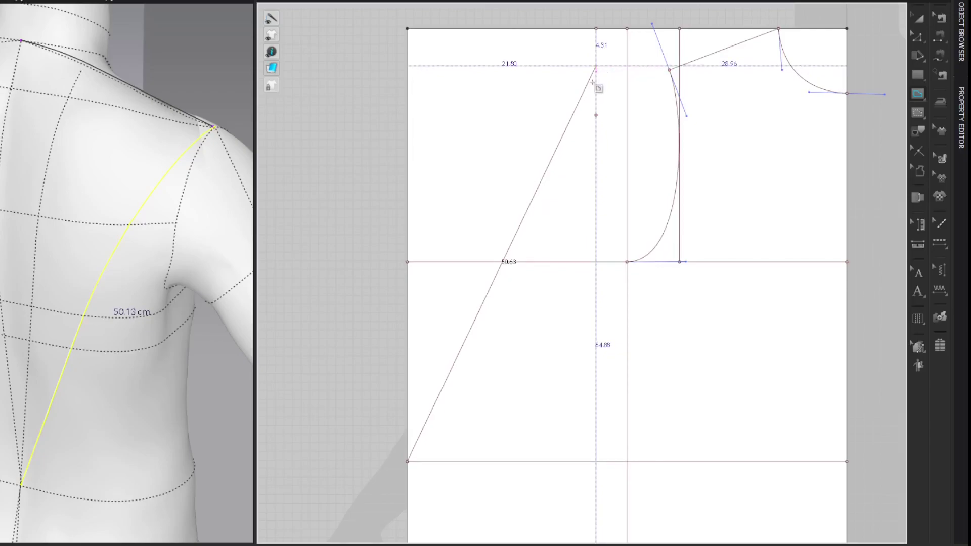
pyautogui.press('z')
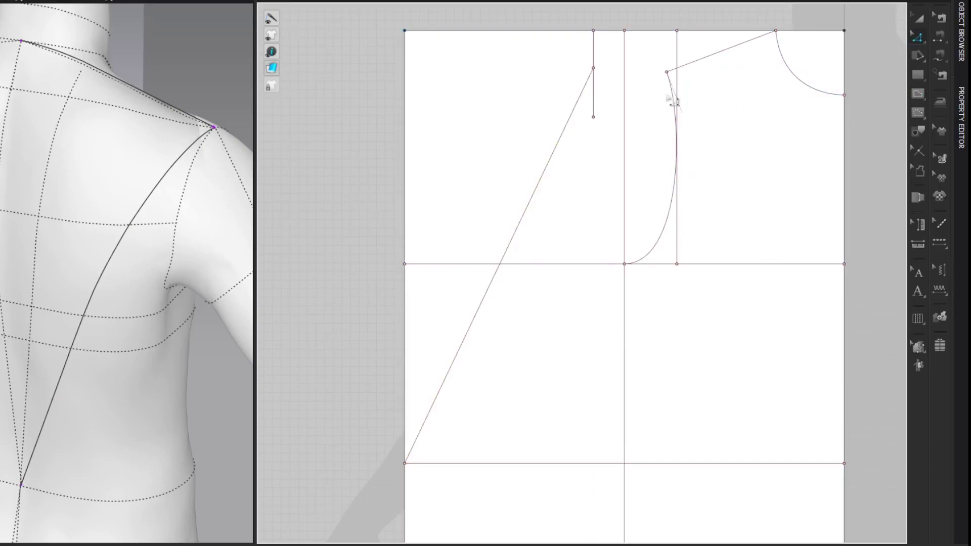
pyautogui.click(593, 55)
pyautogui.press('Delete')
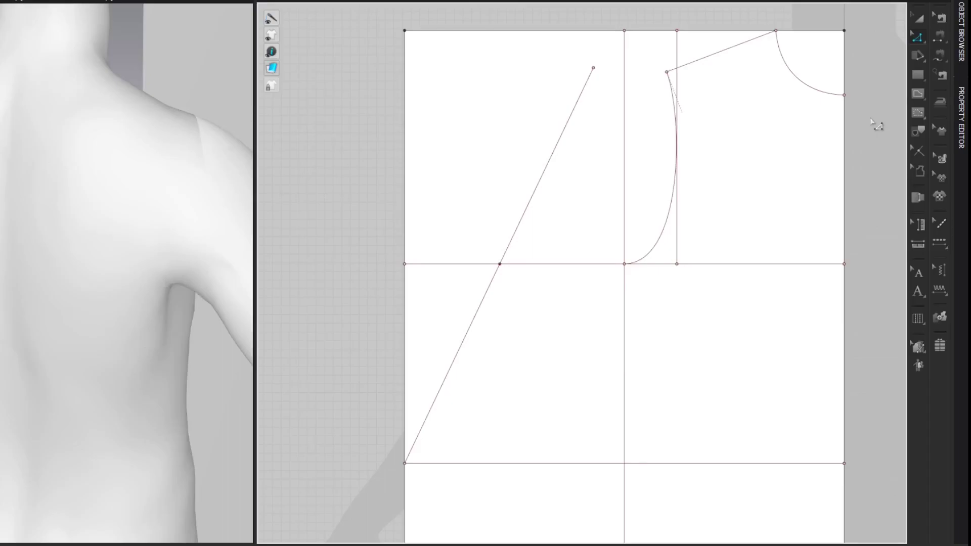
# Step: Add intersection points along the front top line and show the length of every line
pyautogui.click(819, 32)
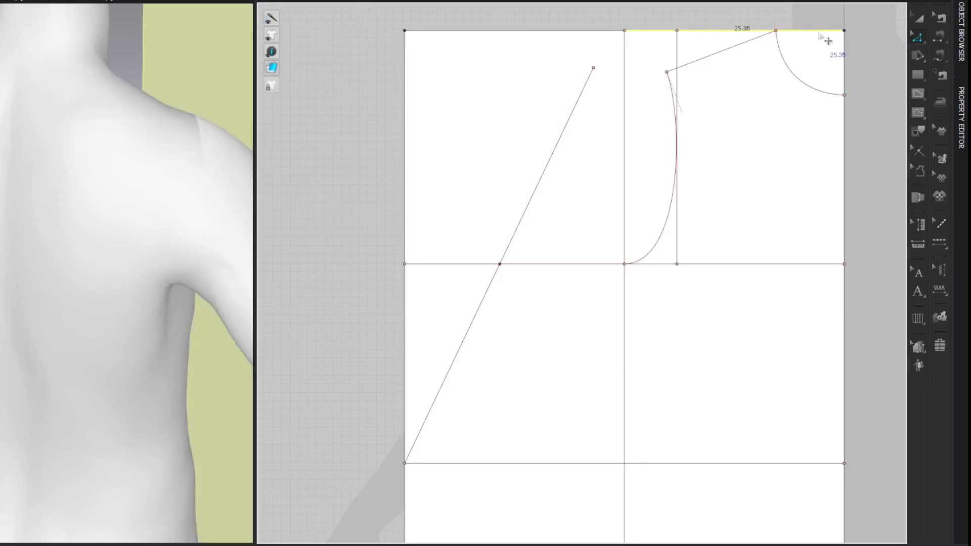
pyautogui.rightClick(820, 33)
pyautogui.click(843, 123)
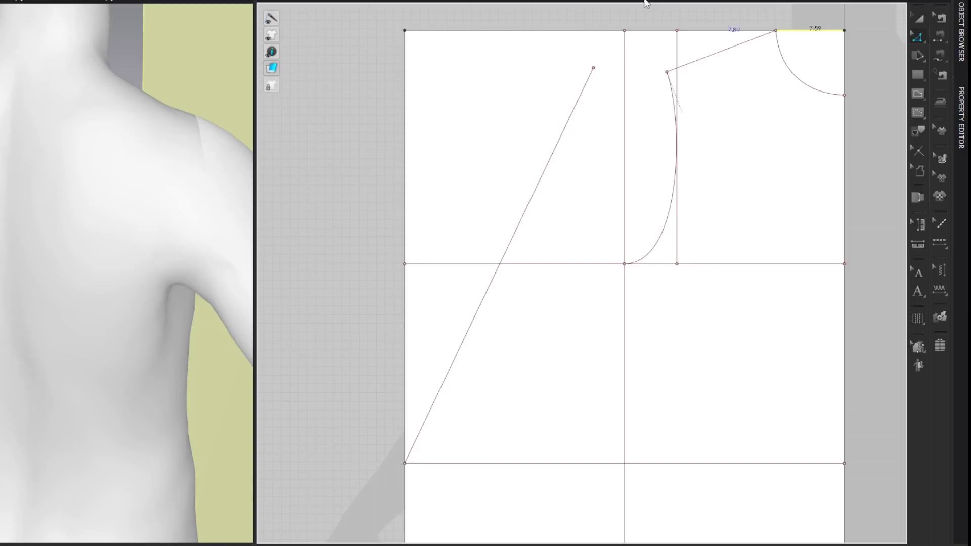
pyautogui.hotkey('shift', 'z')
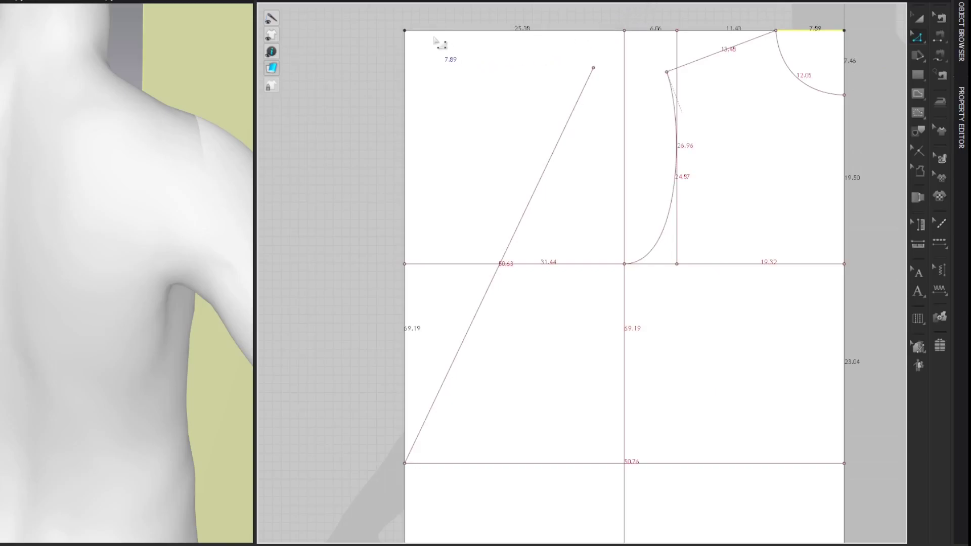
# Step: Split the back top line 7.89 cm from the centre back corner to match the front neck width
pyautogui.rightClick(433, 31)
pyautogui.click(452, 120)
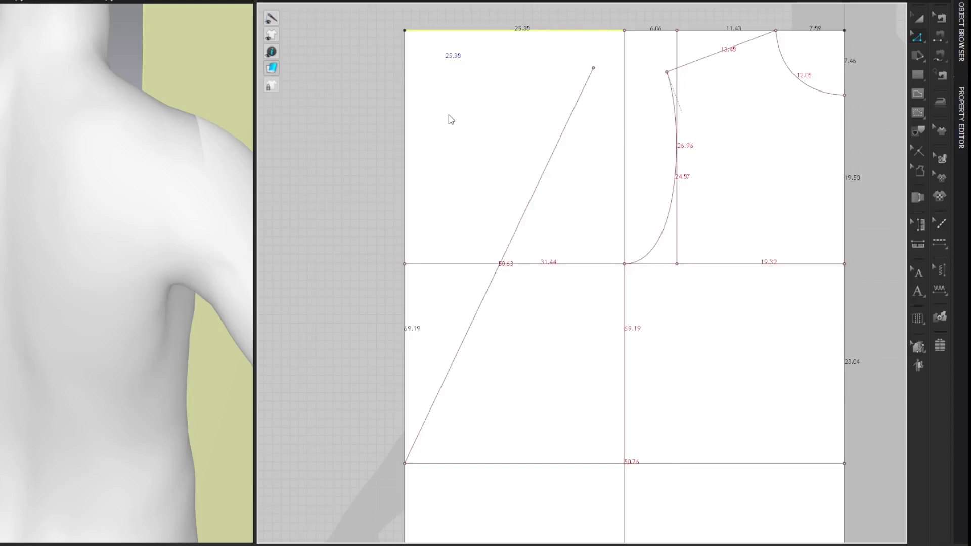
pyautogui.write('7.89')
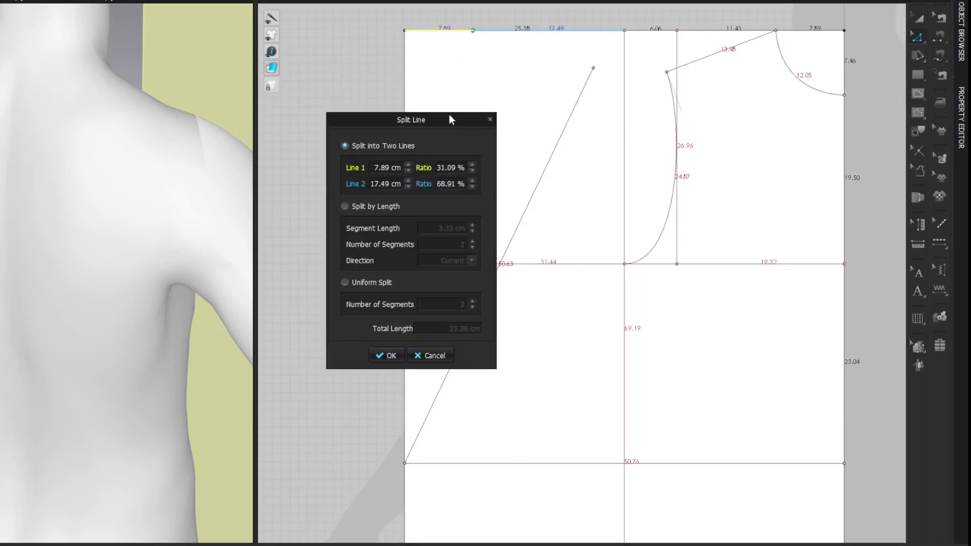
pyautogui.press('Return')
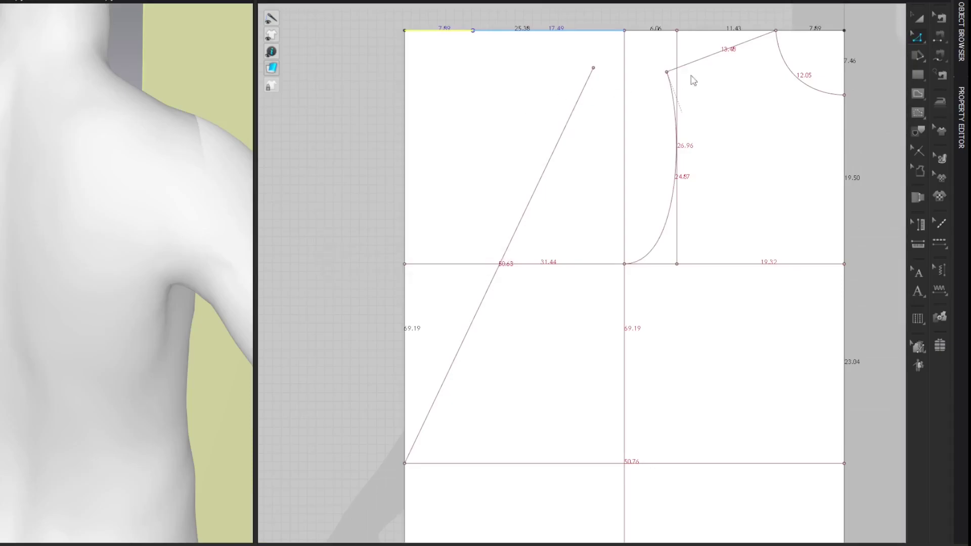
pyautogui.click(882, 22)
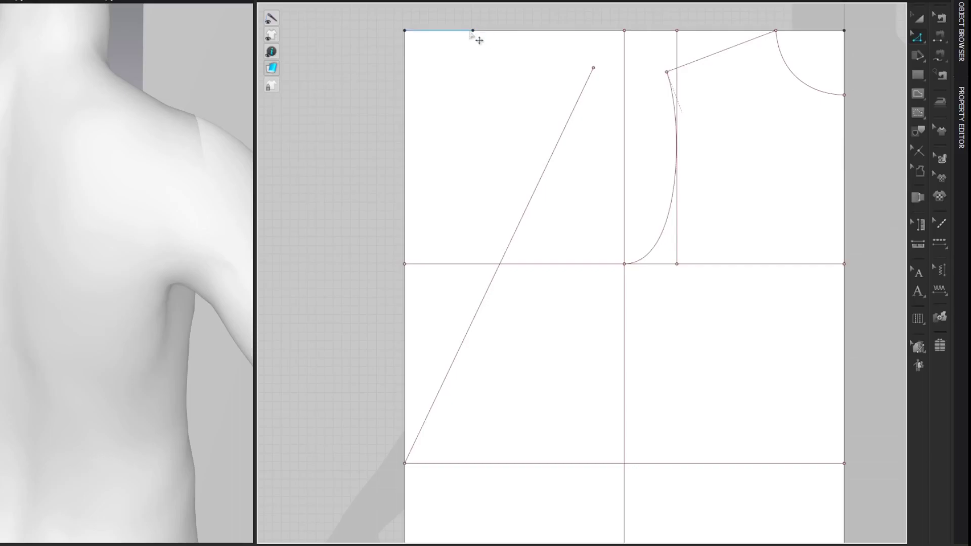
# Step: Move the back neck point 0.3 cm along the top line, away from the centre back
pyautogui.moveTo(474, 32); pyautogui.dragTo(476, 31)
pyautogui.press('Return')
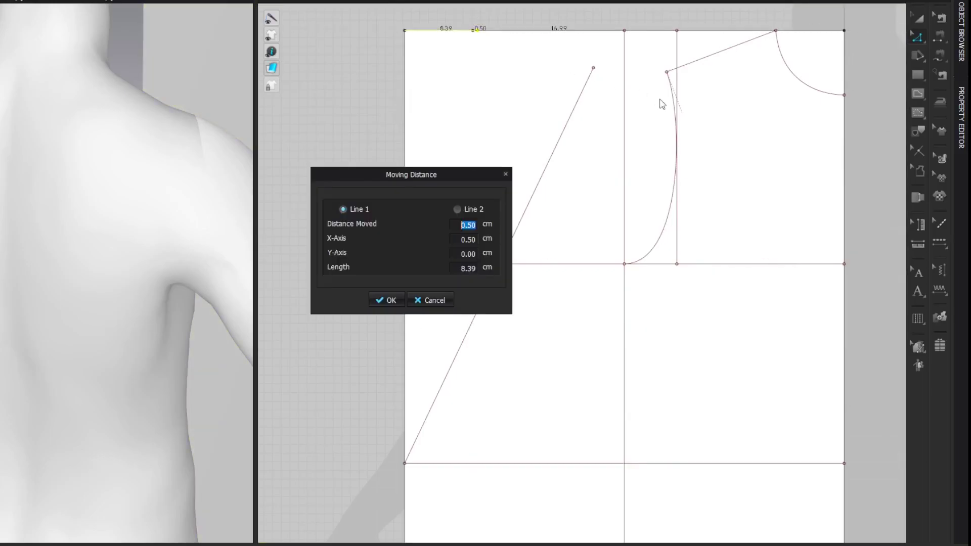
pyautogui.write('.3')
pyautogui.press('Return')
pyautogui.click(877, 43)
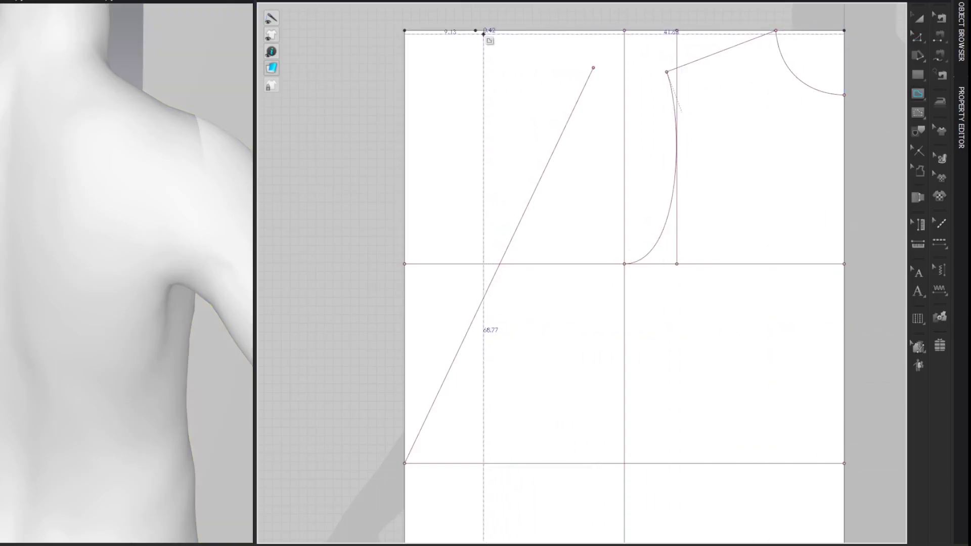
# Step: Draw the back shoulder line from the back neck point to the upper end of the slanted internal line
pyautogui.click(476, 31)
pyautogui.doubleClick(594, 69)
pyautogui.press('z')
pyautogui.click(871, 28)
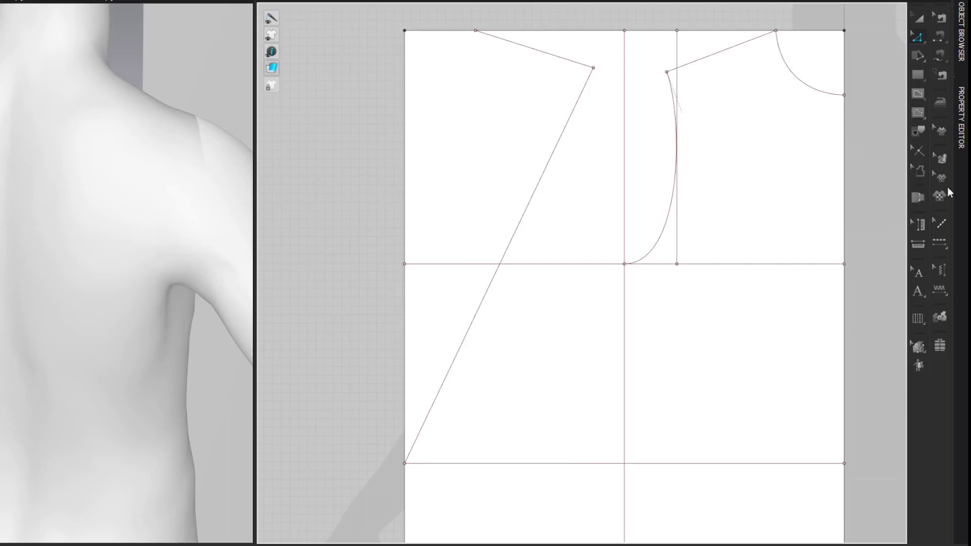
# Step: Add points on the centre back line where the chest and waist lines meet it
pyautogui.click(405, 192)
pyautogui.rightClick(405, 191)
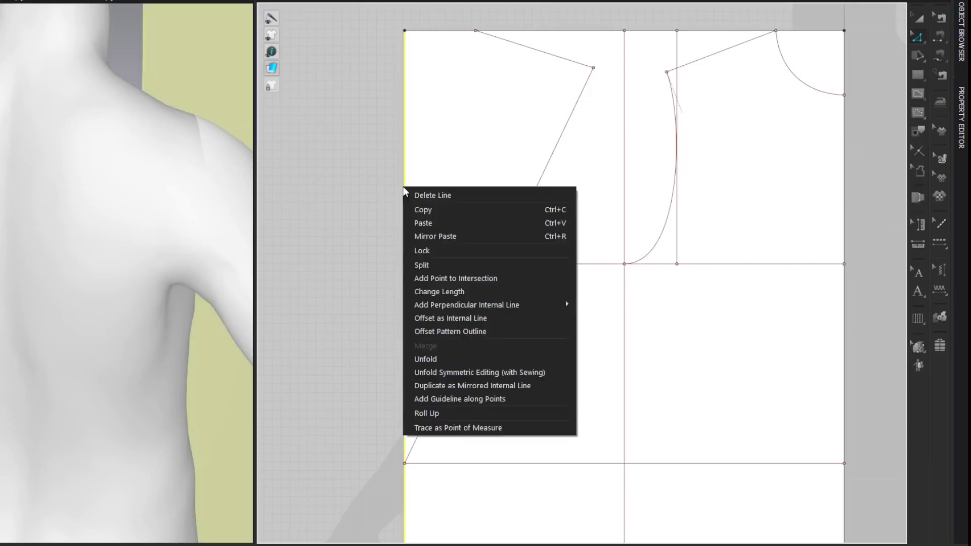
pyautogui.click(424, 279)
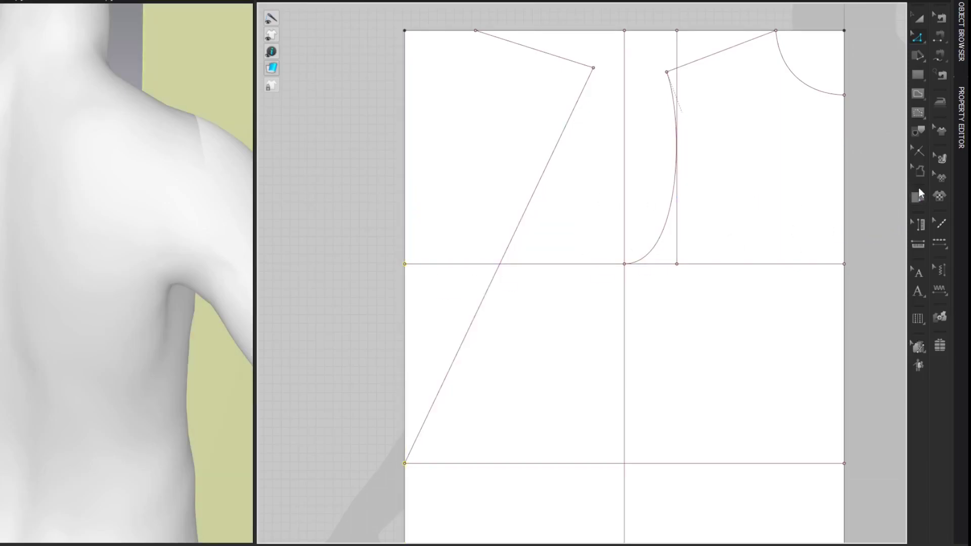
# Step: Look up the avatar's CB Neck to Waist length and split the centre back line 48.58 cm above the waist point
pyautogui.click(176, 2)
pyautogui.click(169, 63)
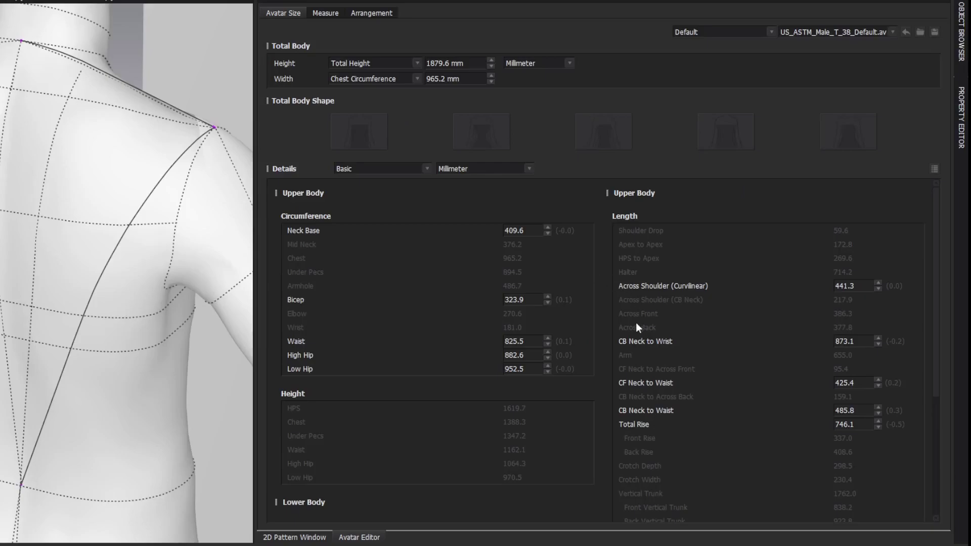
pyautogui.moveTo(632, 411)
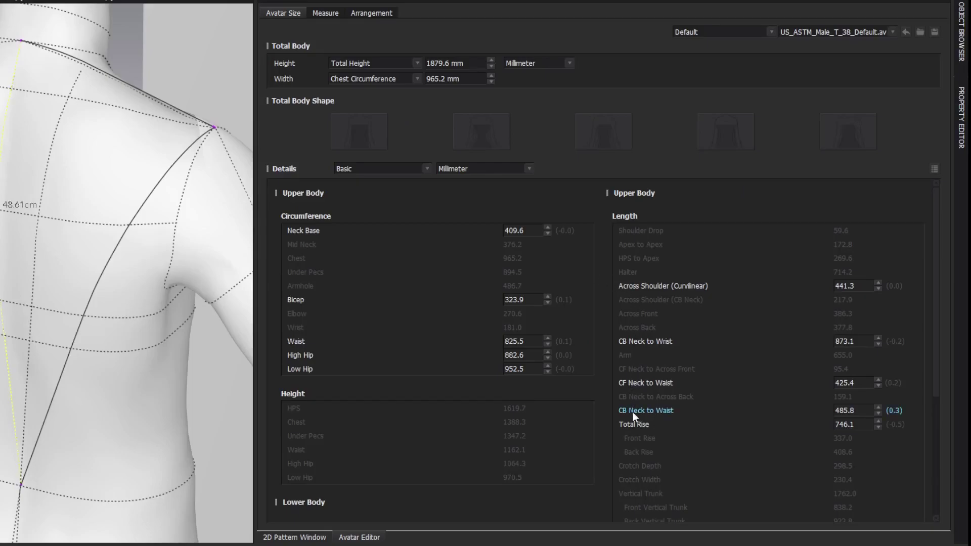
pyautogui.click(862, 415)
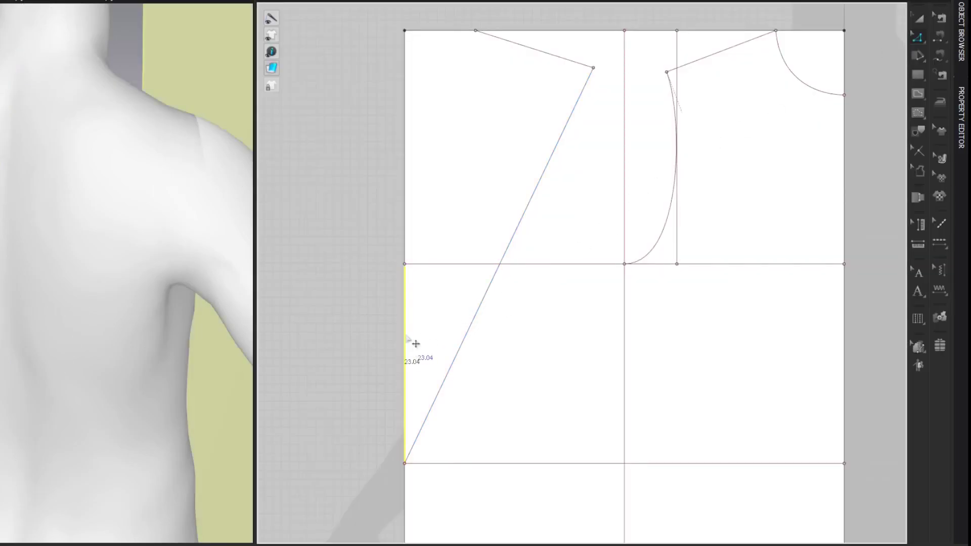
pyautogui.rightClick(406, 313)
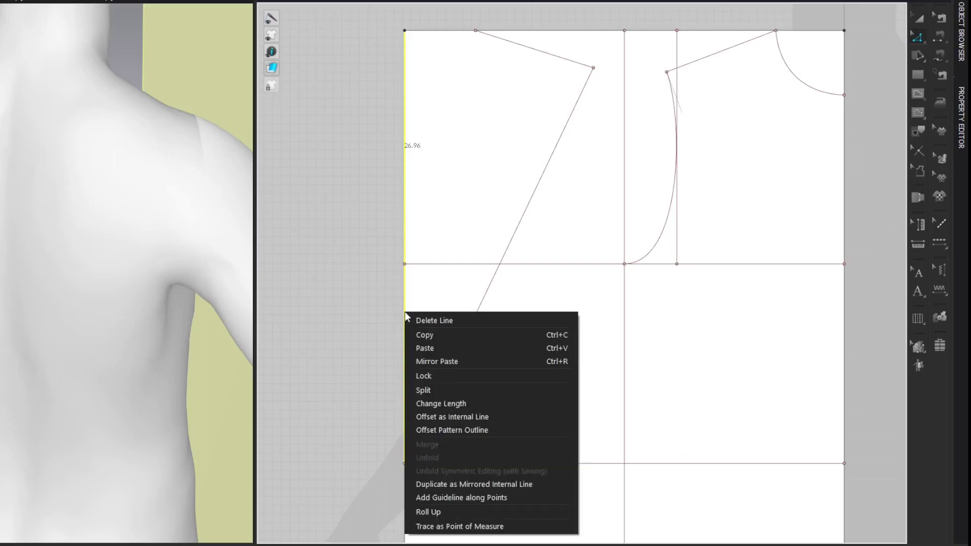
pyautogui.click(424, 390)
pyautogui.moveTo(456, 122); pyautogui.dragTo(321, 117)
pyautogui.write('48.58')
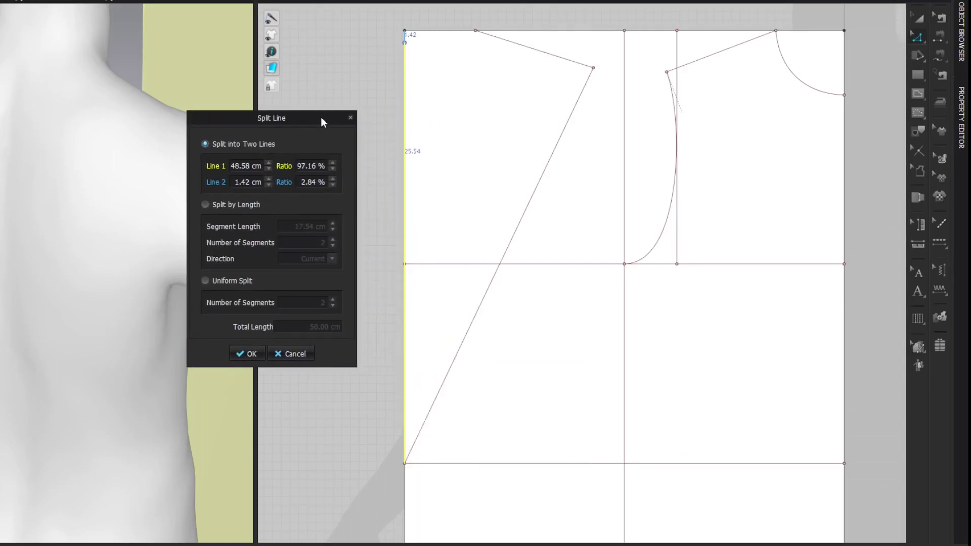
pyautogui.press('Return')
pyautogui.click(870, 59)
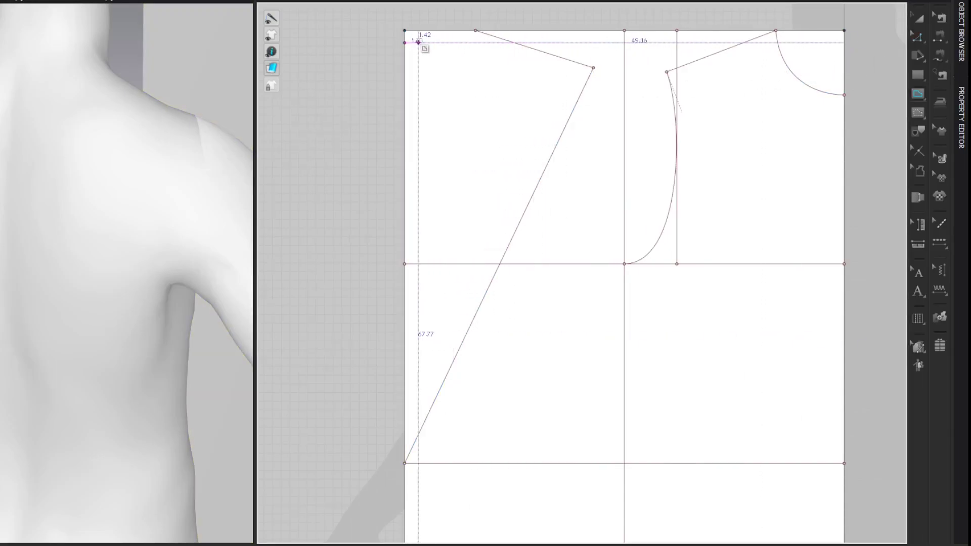
# Step: Draw the curved back neckline from the centre back split point to the back neck point, and delete the long slanted internal line
pyautogui.moveTo(405, 31); pyautogui.dragTo(477, 52)
pyautogui.press('c')
pyautogui.press('z')
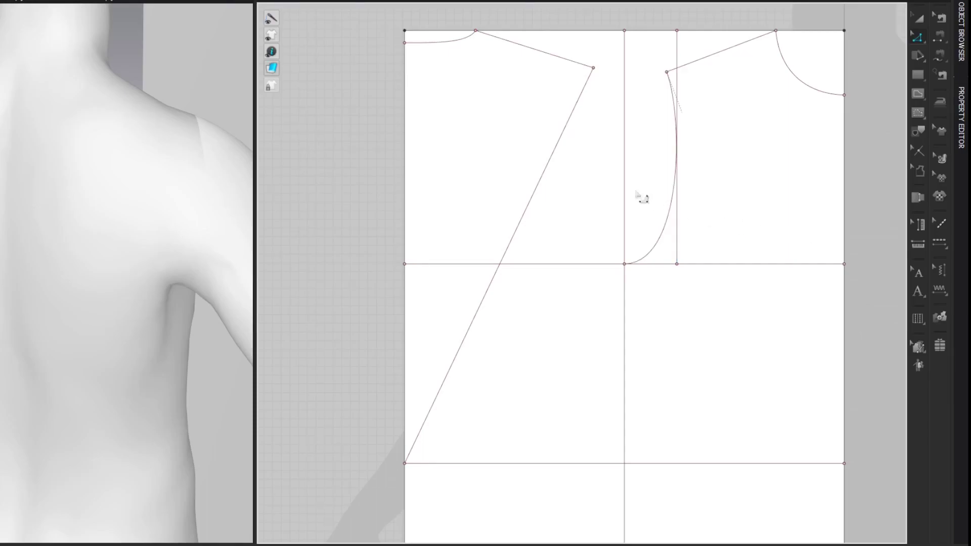
pyautogui.press('Delete')
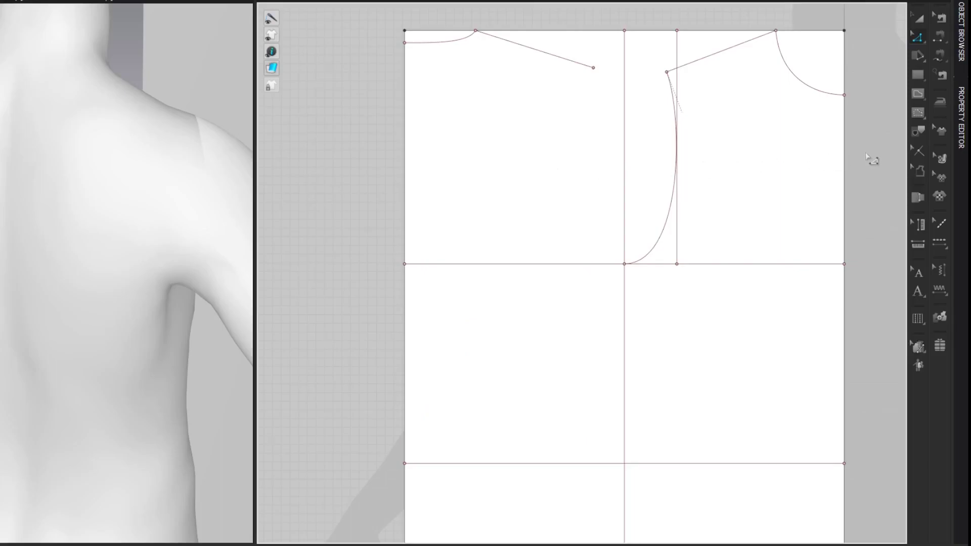
# Step: Look up the avatar's Across Back length in its size measurements
pyautogui.click(154, 1)
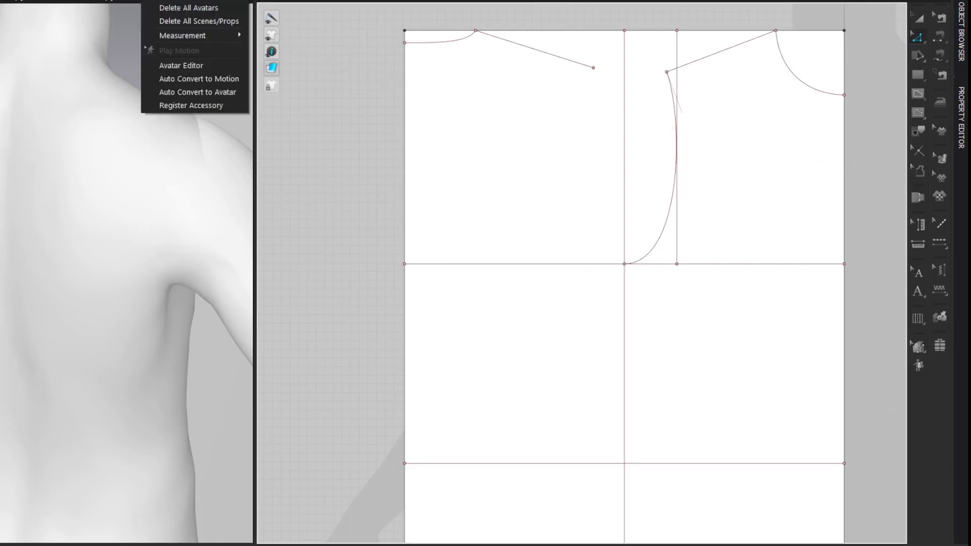
pyautogui.click(174, 68)
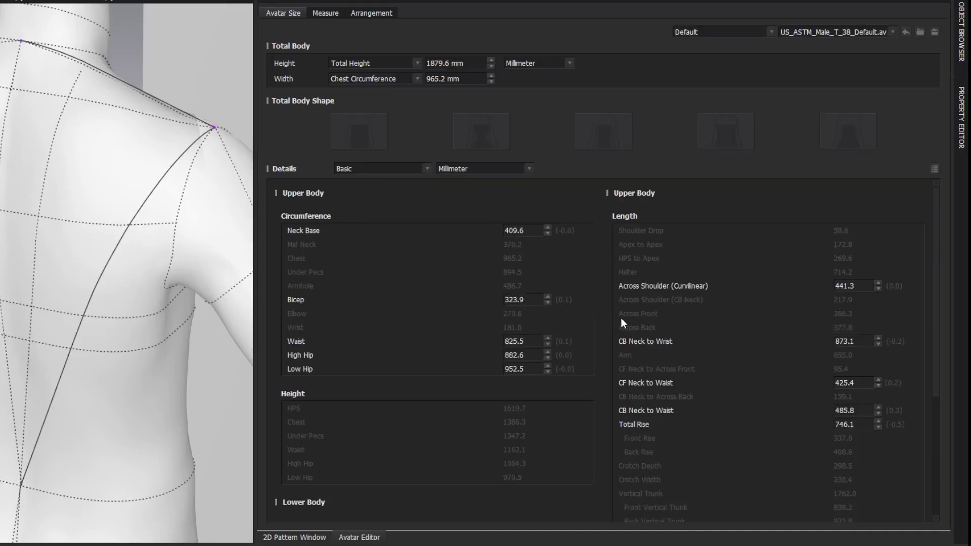
pyautogui.moveTo(629, 332)
pyautogui.click(950, 2)
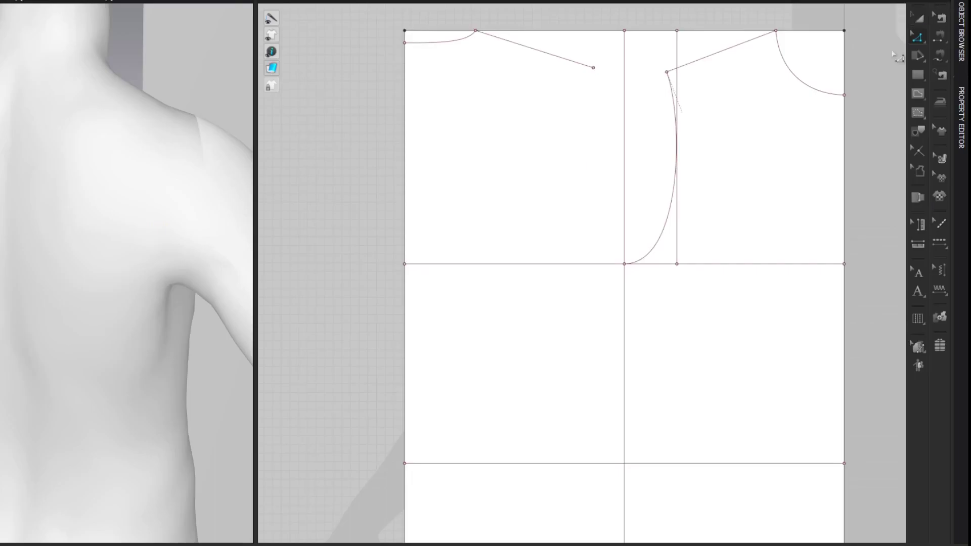
# Step: Split the chest line at 37.78/2 cm from the centre back
pyautogui.click(416, 263)
pyautogui.rightClick(417, 264)
pyautogui.click(438, 339)
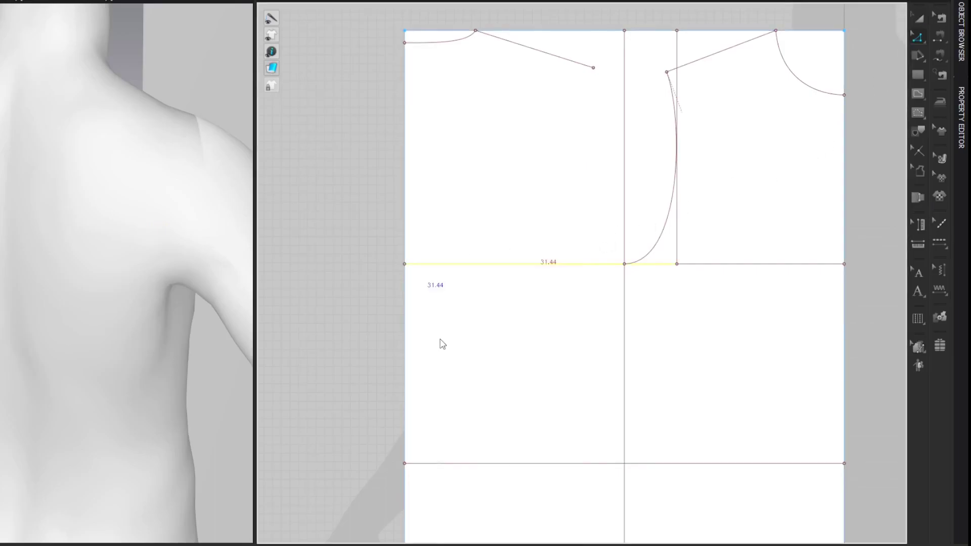
pyautogui.moveTo(341, 130); pyautogui.dragTo(316, 134)
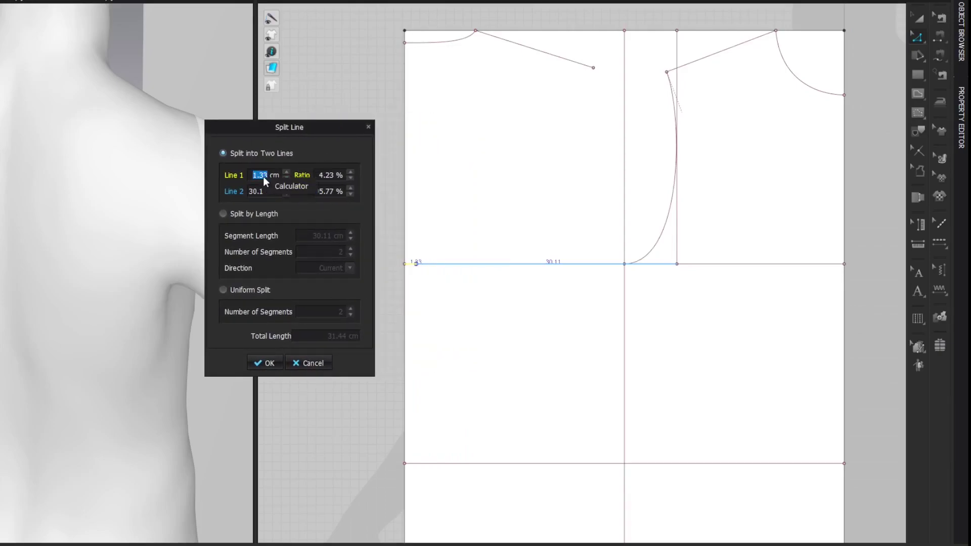
pyautogui.click(277, 177)
pyautogui.moveTo(422, 148); pyautogui.dragTo(299, 140)
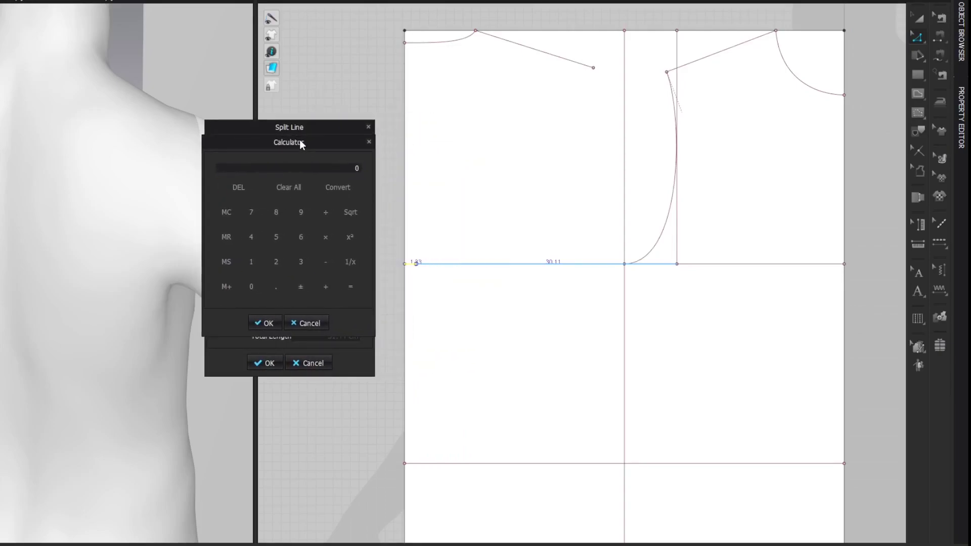
pyautogui.write('37.78/2=')
pyautogui.click(253, 321)
pyautogui.click(272, 363)
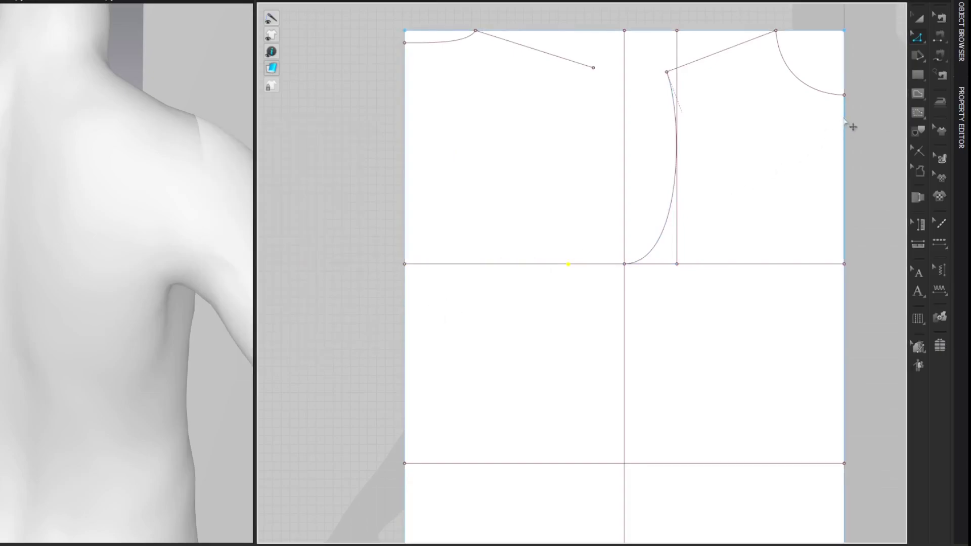
# Step: Draw a vertical internal line from the new across-back point on the chest line up to the top line
pyautogui.press('g')
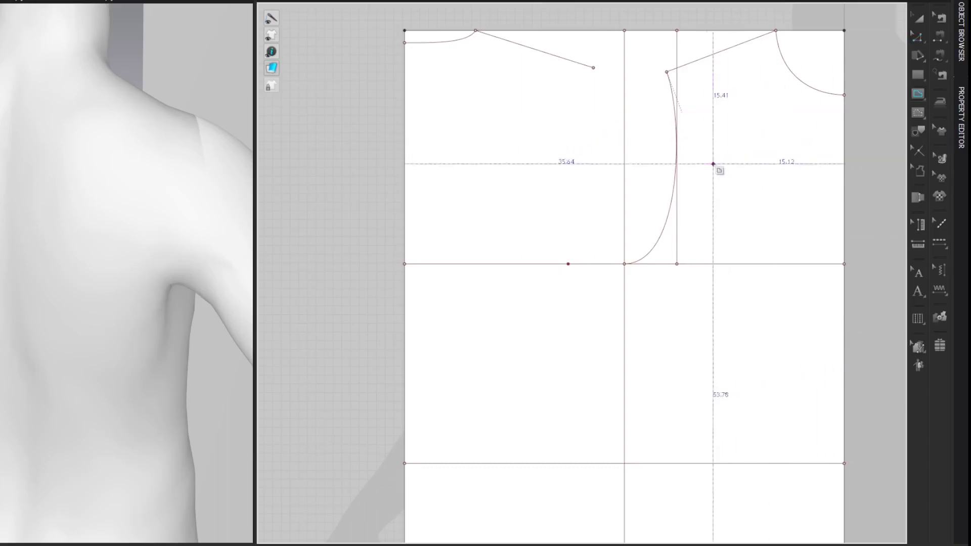
pyautogui.doubleClick(568, 30)
pyautogui.click(871, 104)
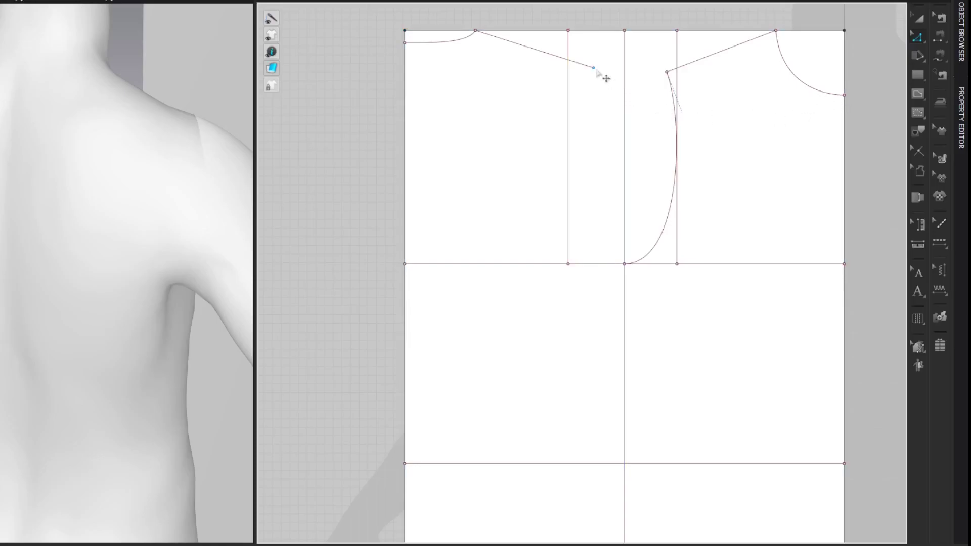
# Step: Add a 5 cm local perpendicular internal line at the back shoulder tip and convert it to a reference line
pyautogui.rightClick(593, 68)
pyautogui.moveTo(657, 130)
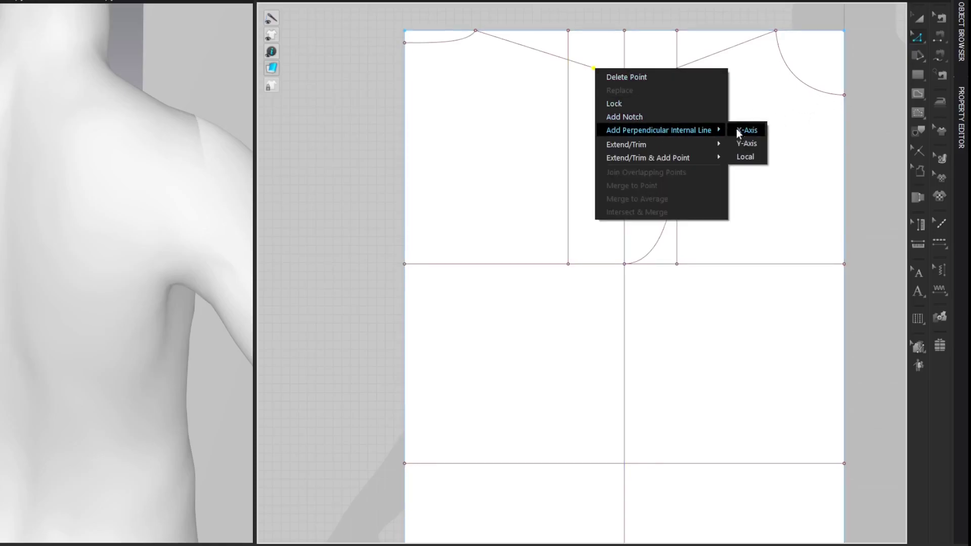
pyautogui.click(746, 156)
pyautogui.doubleClick(453, 215)
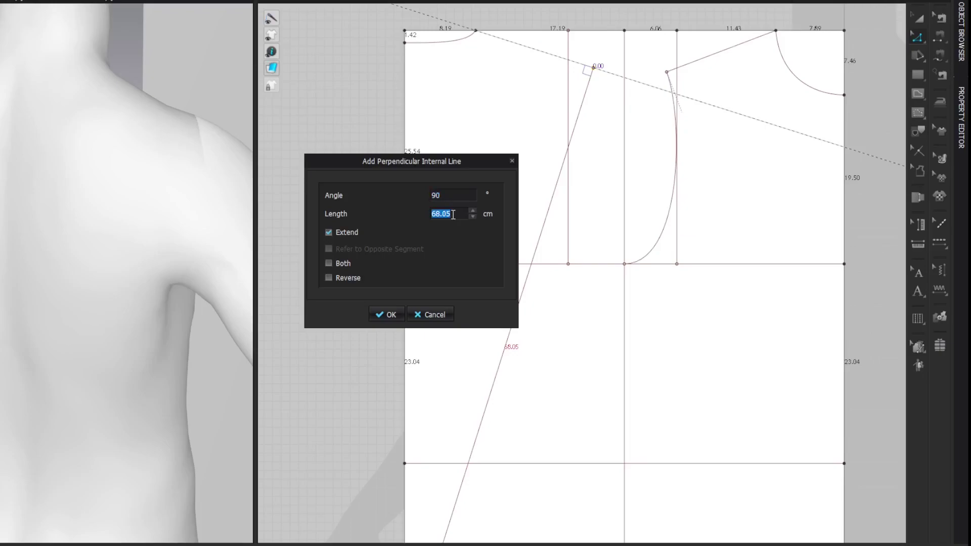
pyautogui.write('5')
pyautogui.press('Return')
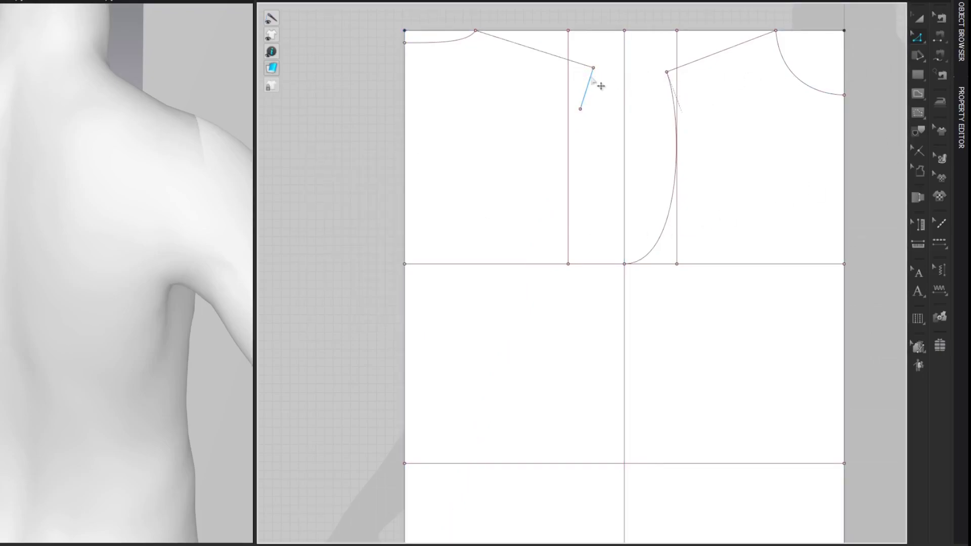
pyautogui.rightClick(591, 74)
pyautogui.click(614, 189)
# Step: Draw the back armhole from the shoulder tip to the side line's chest point and bend it into a curve
pyautogui.press('g')
pyautogui.click(594, 68)
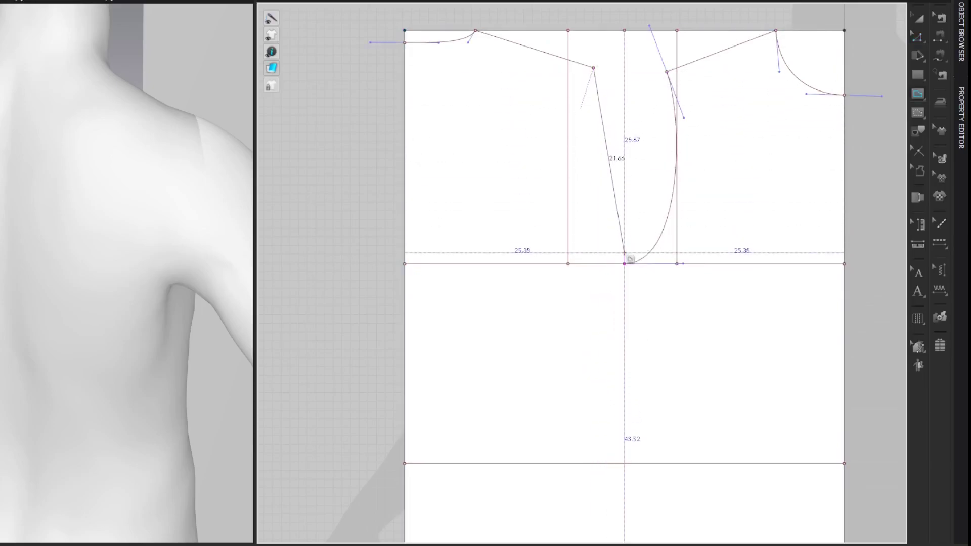
pyautogui.click(624, 263)
pyautogui.press('c')
pyautogui.moveTo(614, 189); pyautogui.dragTo(581, 226)
# Step: Adjust the back armhole's curve handles so it follows the shoulder perpendicular, touches the across-back line and meets the chest line tangentially
pyautogui.press('v')
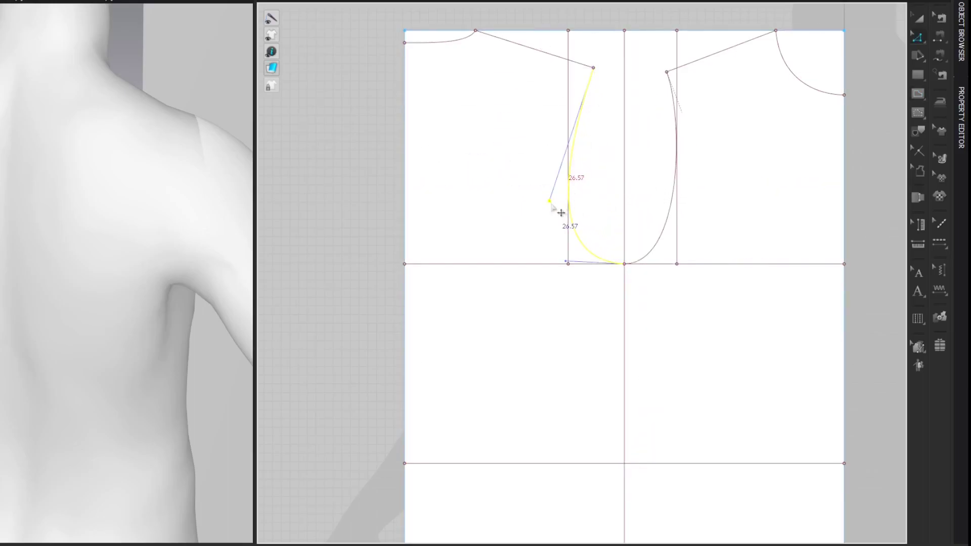
pyautogui.moveTo(552, 204); pyautogui.dragTo(552, 202)
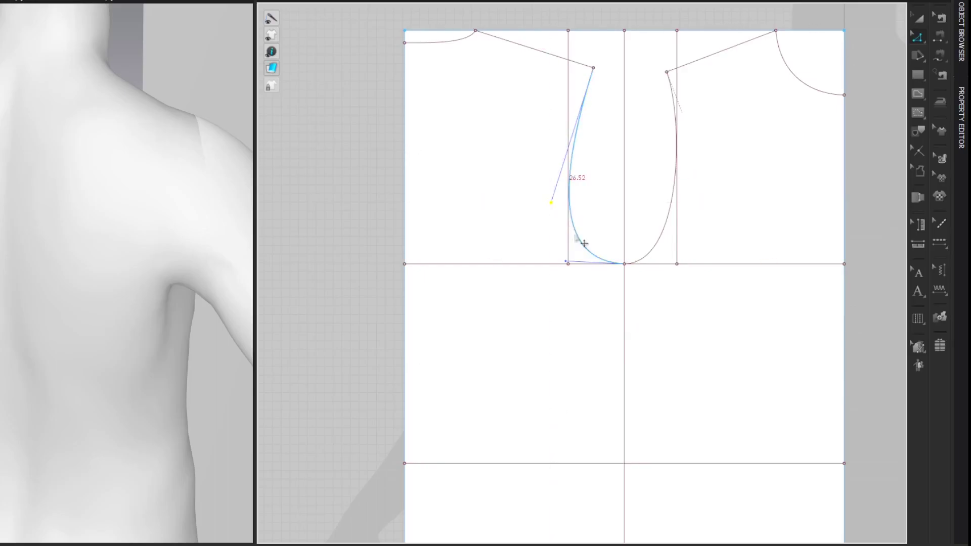
pyautogui.moveTo(567, 262); pyautogui.dragTo(561, 264)
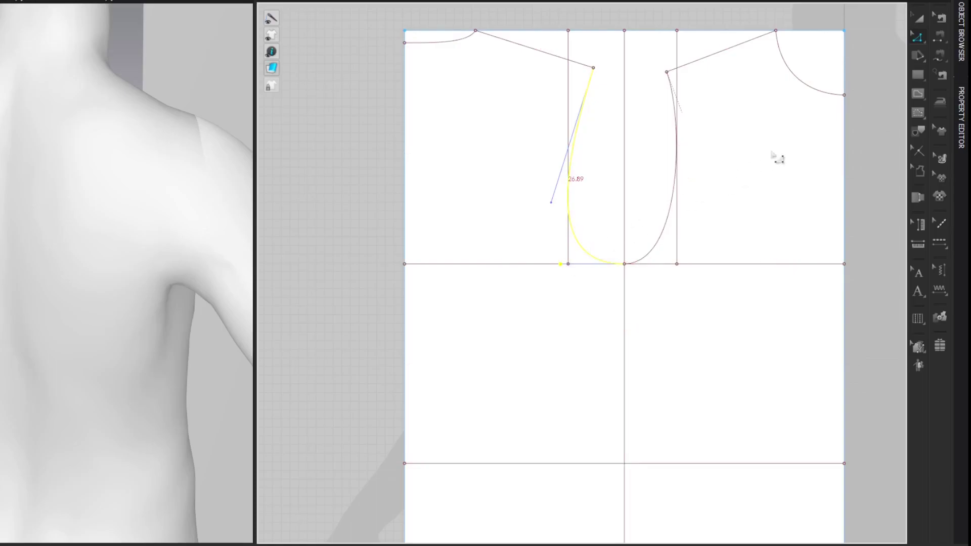
pyautogui.click(886, 61)
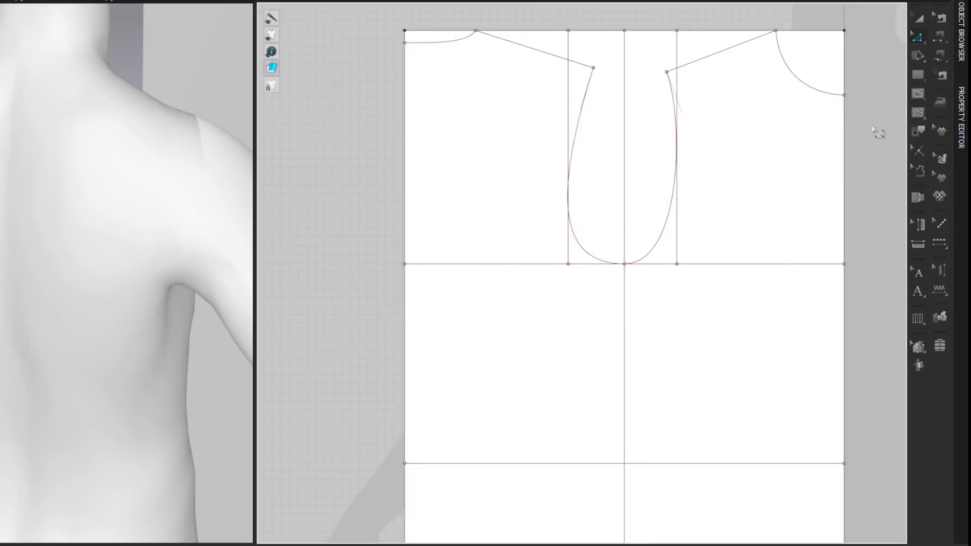
# Step: Move the whole pattern block away from the avatar silhouette to free space for the separate pieces
pyautogui.scroll(-5, 865, 140)
pyautogui.press('a')
pyautogui.click(831, 159)
pyautogui.moveTo(831, 159); pyautogui.dragTo(440, 166)
pyautogui.scroll(-5, 126, 218)
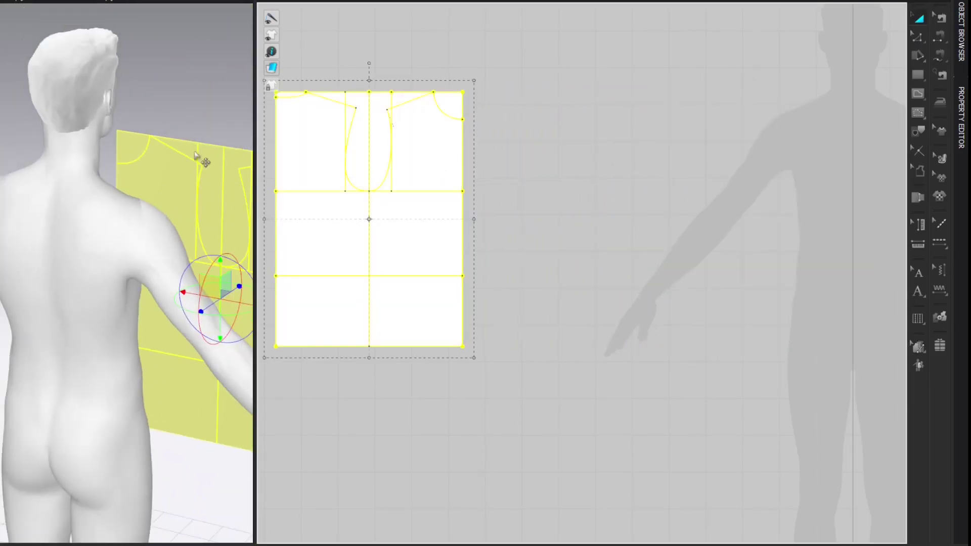
# Step: Show the avatar from the front, reset the block's 3D arrangement and archive the pattern
pyautogui.rightClick(194, 104)
pyautogui.click(199, 107)
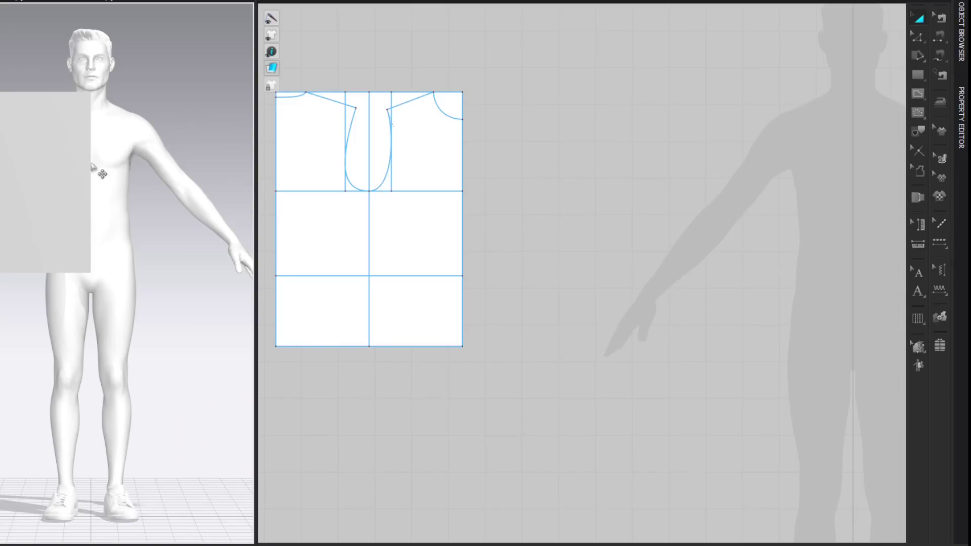
pyautogui.rightClick(85, 169)
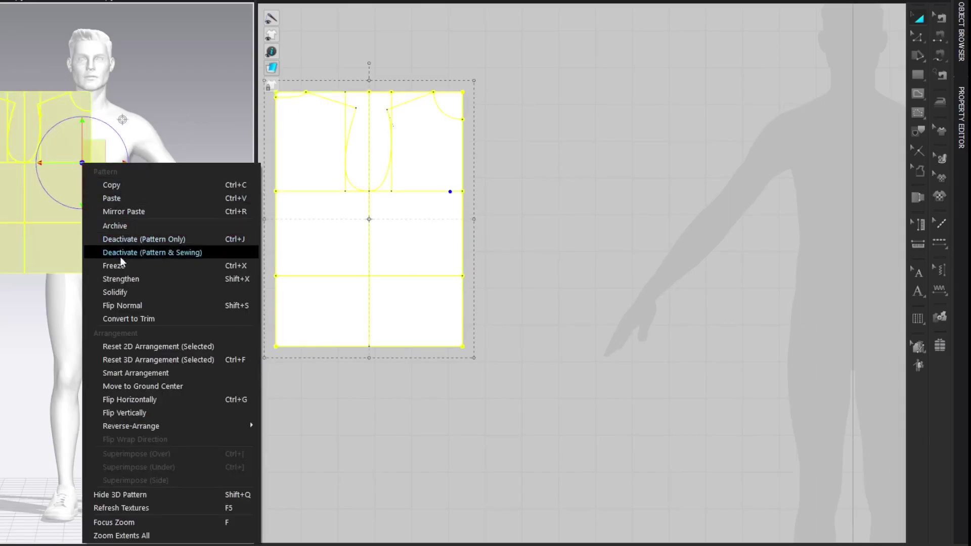
pyautogui.click(133, 349)
pyautogui.rightClick(456, 172)
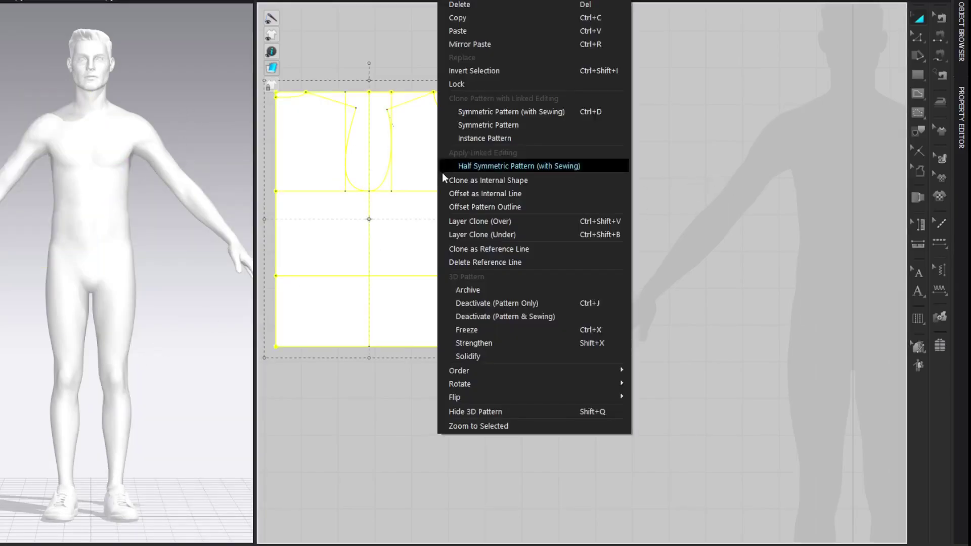
pyautogui.click(472, 288)
pyautogui.click(720, 137)
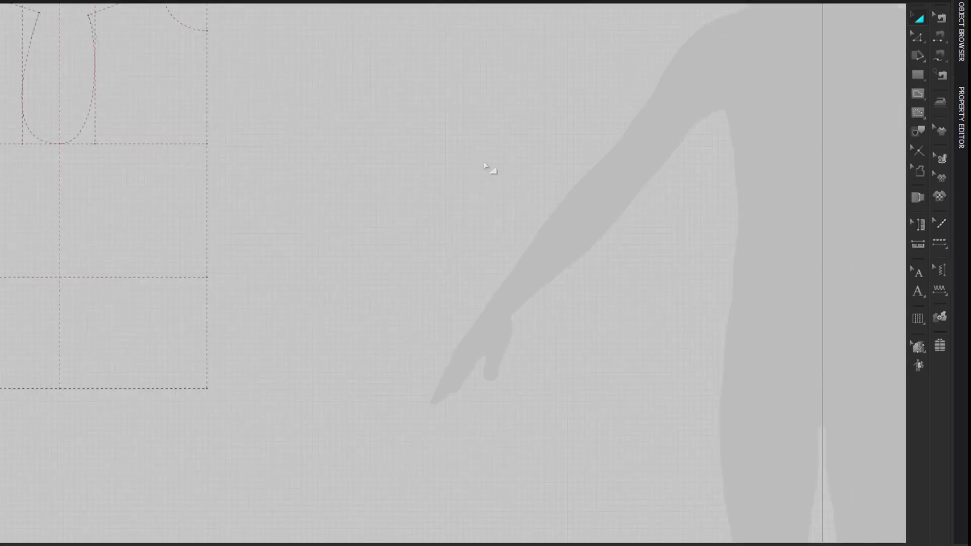
# Step: Trace the front half of the archived block and place it as a separate pattern over the avatar silhouette
pyautogui.moveTo(490, 167); pyautogui.dragTo(589, 209, button='right')
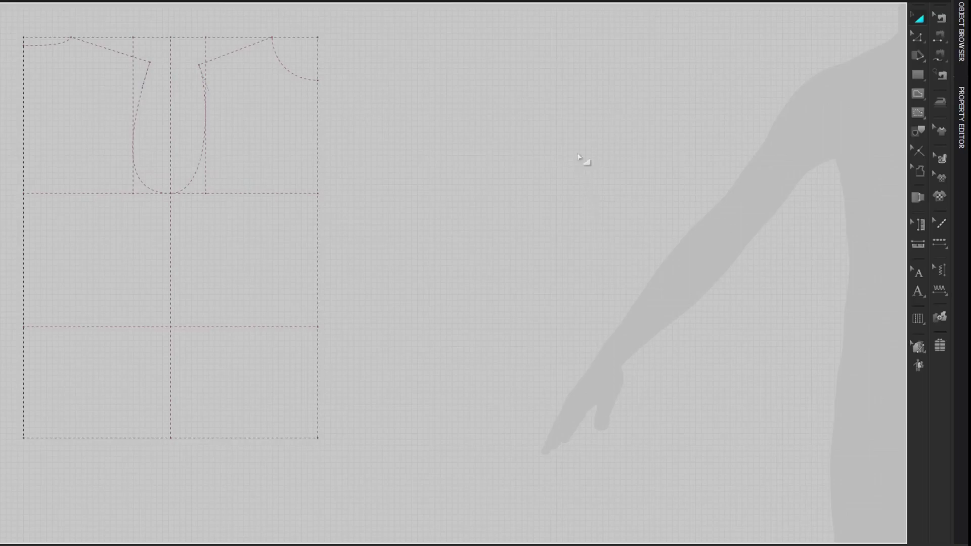
pyautogui.click(294, 75)
pyautogui.keyDown('shift'); pyautogui.click(250, 50); pyautogui.keyUp('shift')
pyautogui.keyDown('shift'); pyautogui.click(174, 240); pyautogui.keyUp('shift')
pyautogui.rightClick(321, 169)
pyautogui.click(332, 169)
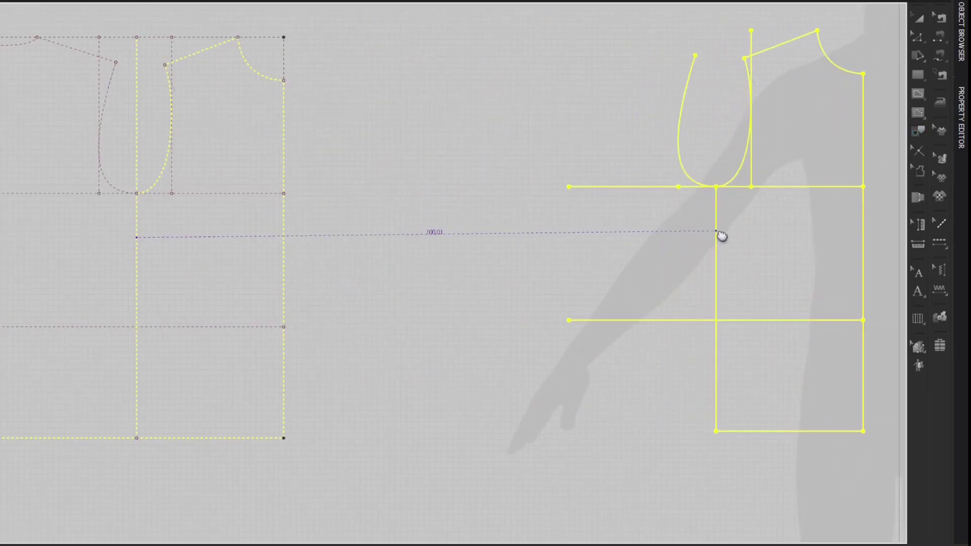
pyautogui.click(723, 225)
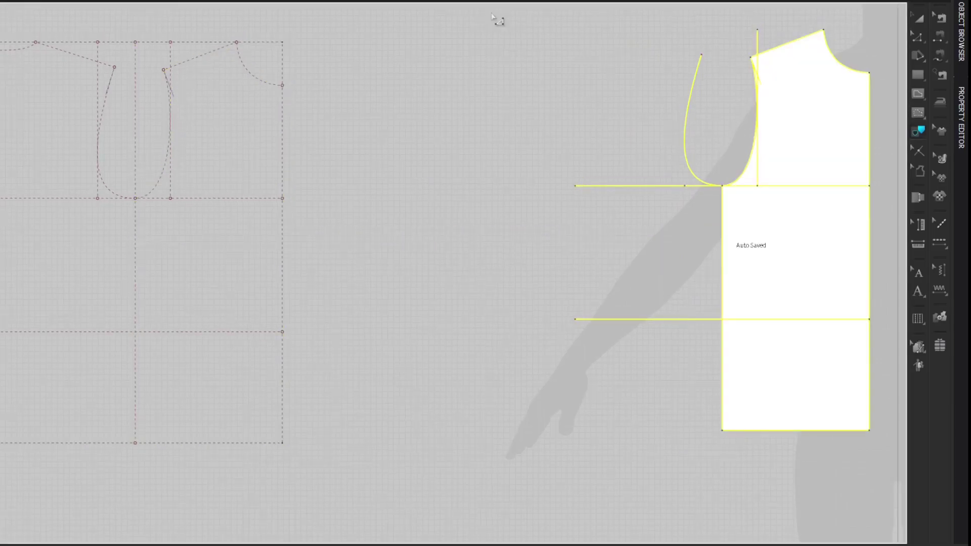
# Step: Delete the stray back armhole curve and the chest and waist line pieces extending beyond the front pattern
pyautogui.moveTo(530, 14); pyautogui.dragTo(667, 107)
pyautogui.moveTo(708, 382); pyautogui.dragTo(708, 399)
pyautogui.press('Delete')
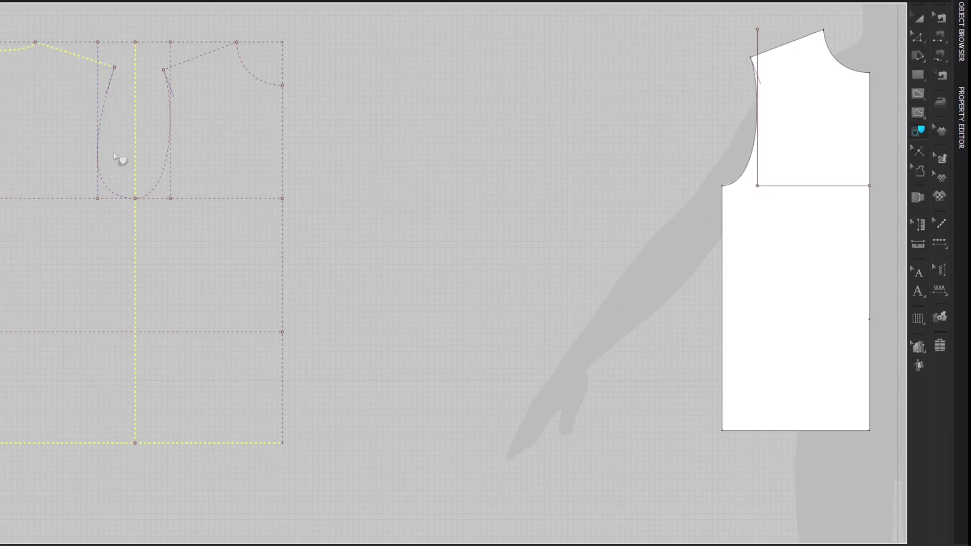
# Step: Trace the back half of the archived block and place it as a separate pattern beside the front, aligned at the hem
pyautogui.rightClick(116, 193)
pyautogui.click(122, 192)
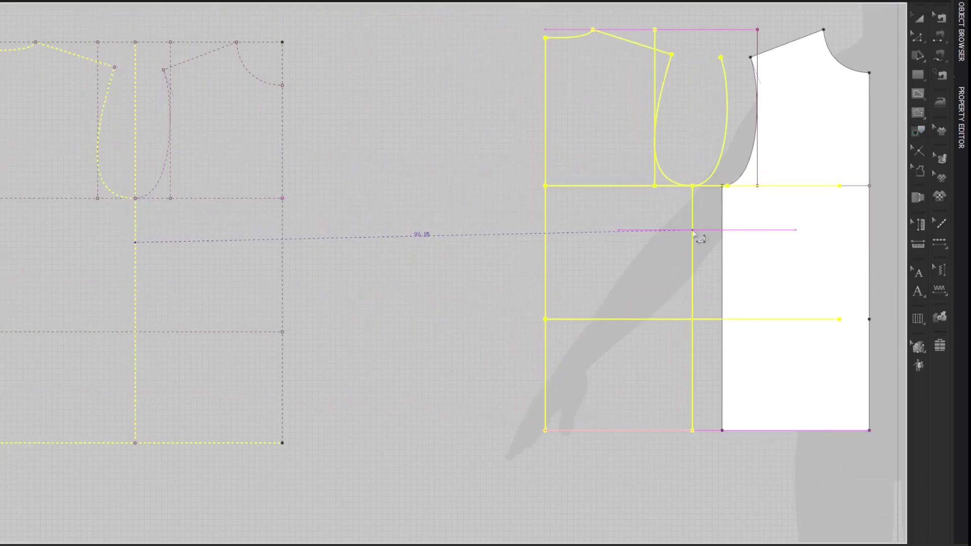
pyautogui.click(698, 237)
pyautogui.moveTo(700, 130); pyautogui.dragTo(540, 133, button='middle')
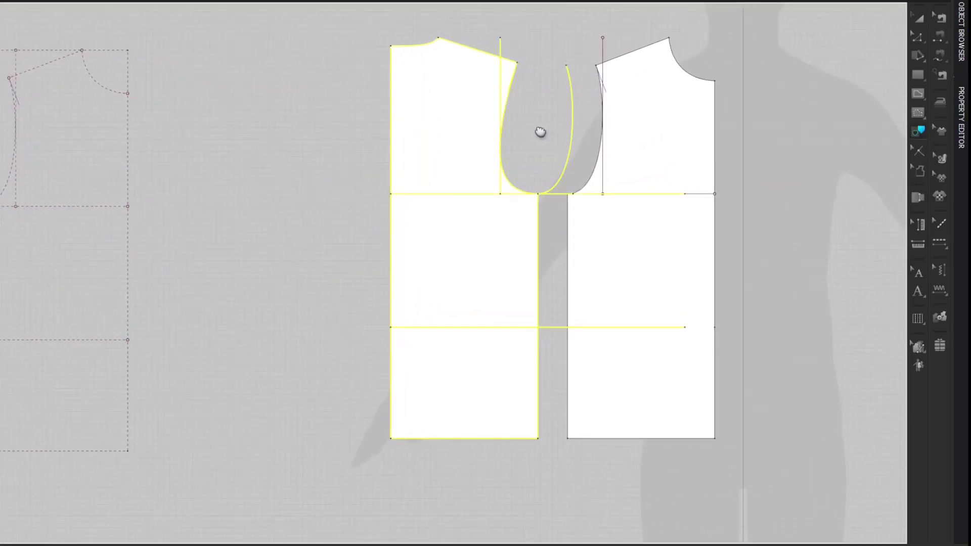
# Step: Delete the leftover front armhole curve and the vertical across-back and across-front lines from the two pieces
pyautogui.press('z')
pyautogui.moveTo(549, 40); pyautogui.dragTo(432, 44, button='middle')
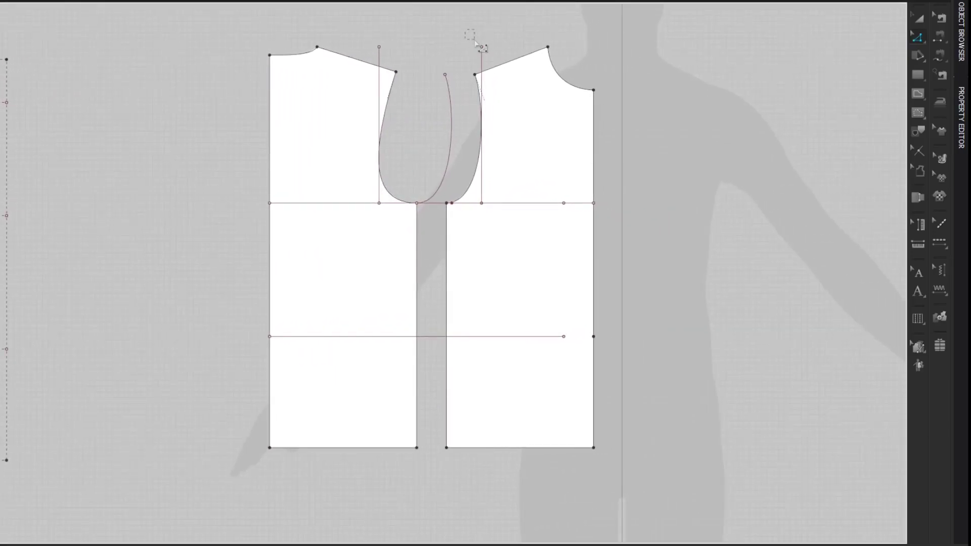
pyautogui.click(451, 116)
pyautogui.press('Delete')
pyautogui.click(380, 111)
pyautogui.press('Delete')
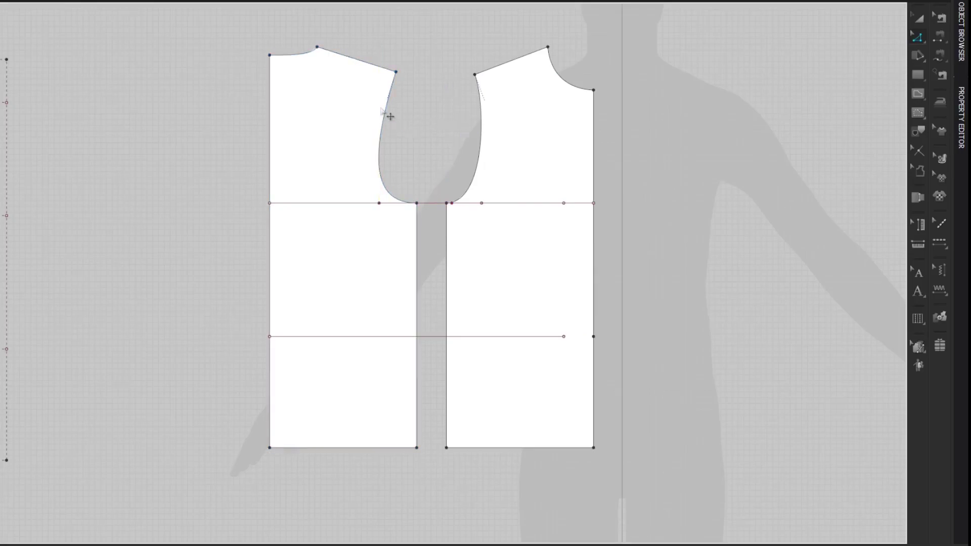
# Step: Delete the remaining chest and waist internal lines from the back and front pieces
pyautogui.click(330, 205)
pyautogui.press('Delete')
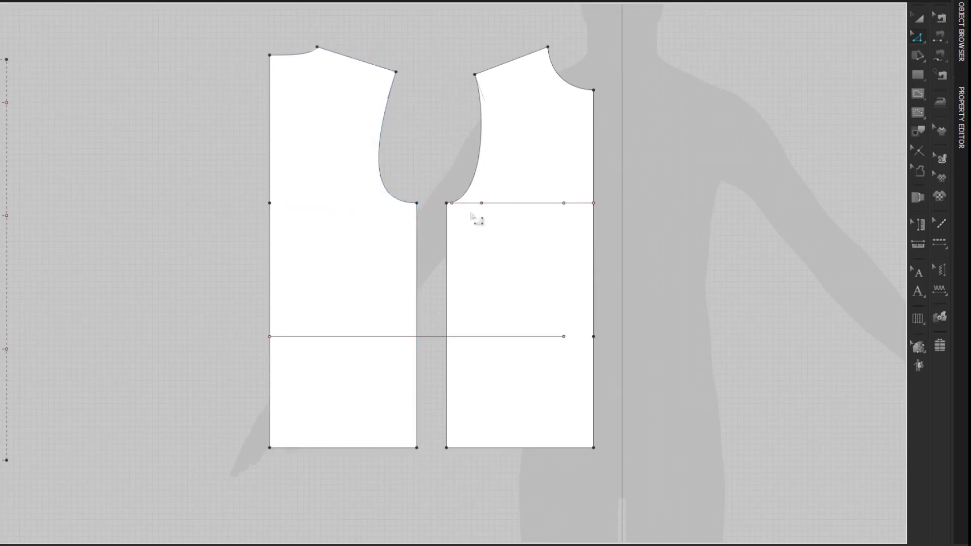
pyautogui.click(475, 204)
pyautogui.click(519, 204)
pyautogui.press('Delete')
pyautogui.click(381, 337)
pyautogui.press('Delete')
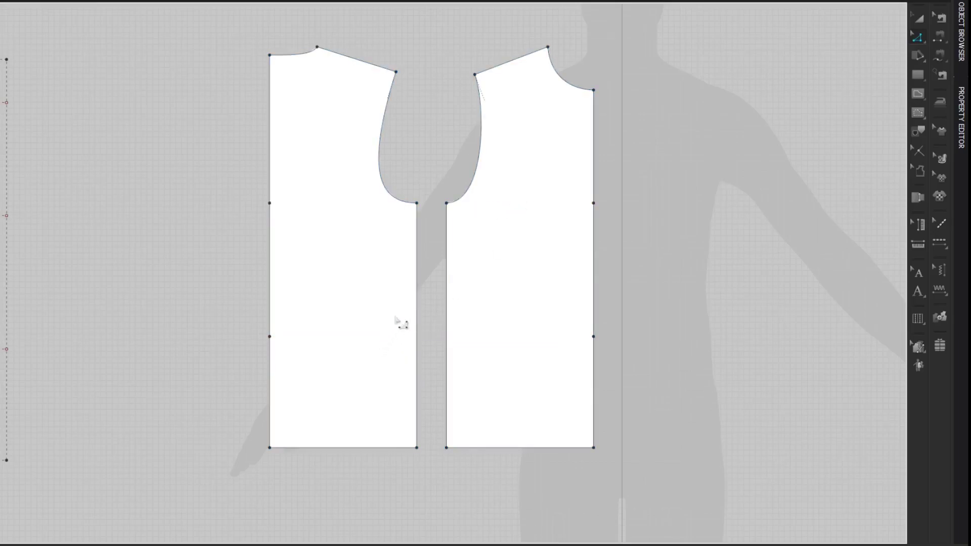
# Step: Draw horizontal internal chest lines across the front and back pieces, from the underarm points to the centre edges
pyautogui.moveTo(386, 152); pyautogui.dragTo(514, 93)
pyautogui.press('g')
pyautogui.click(594, 203)
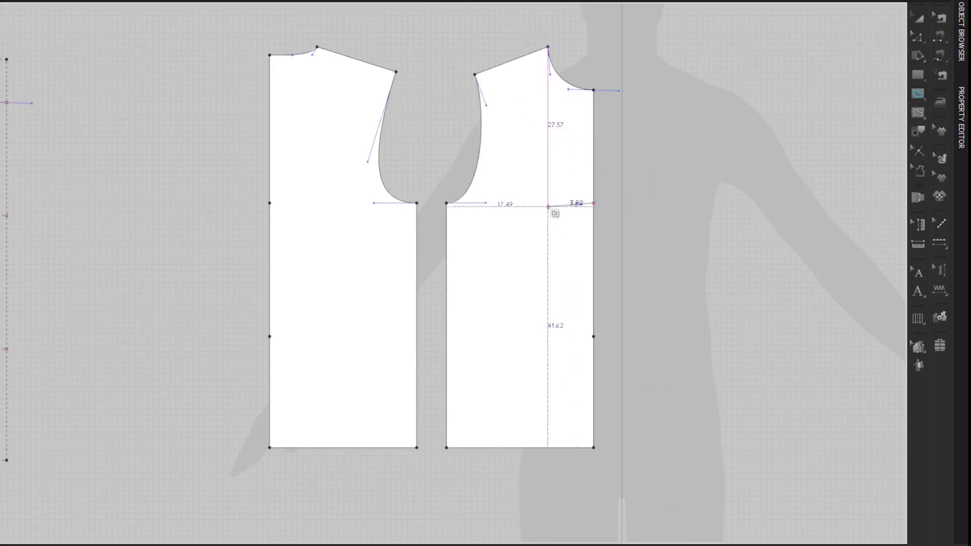
pyautogui.click(447, 203)
pyautogui.click(416, 203)
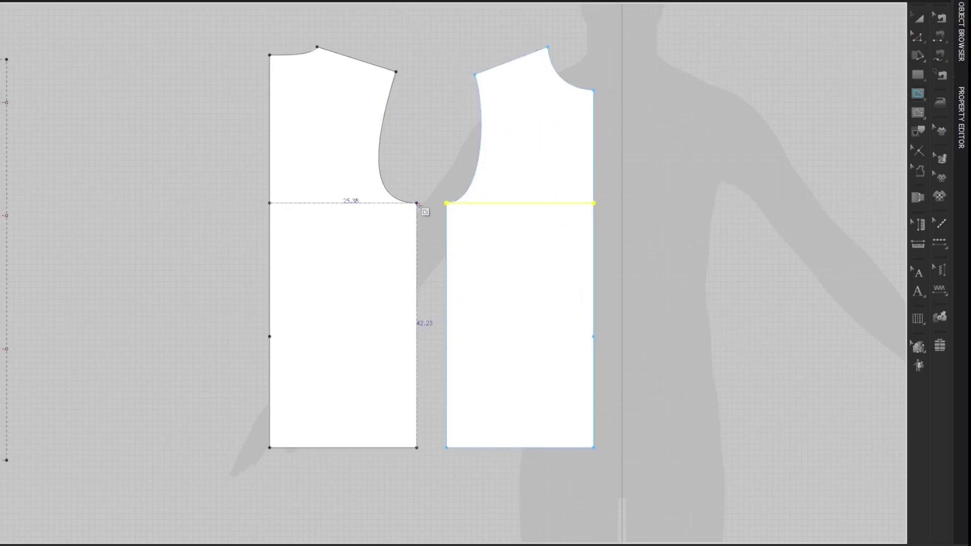
pyautogui.click(269, 203)
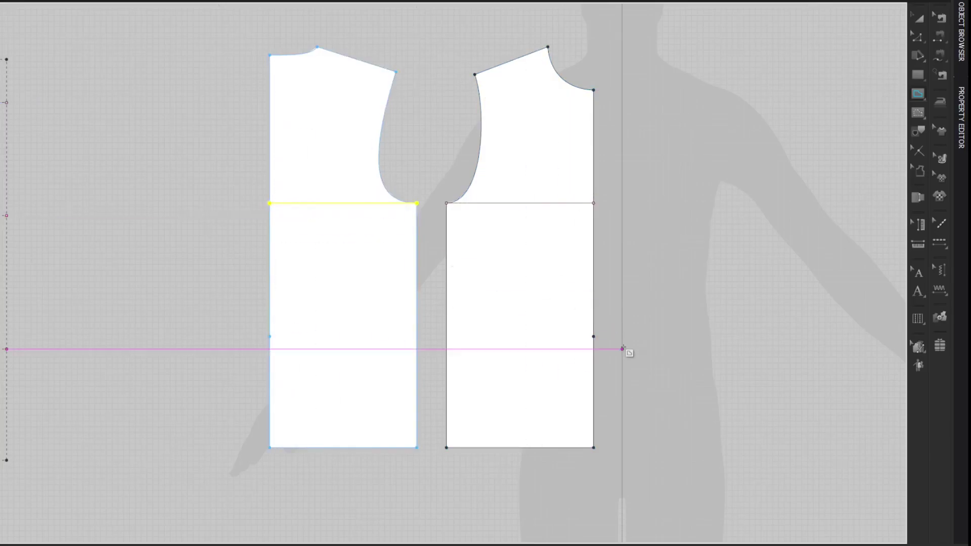
# Step: Draw horizontal internal waist lines across the front and back pieces at their centre-edge waist points
pyautogui.click(594, 337)
pyautogui.click(446, 337)
pyautogui.click(269, 336)
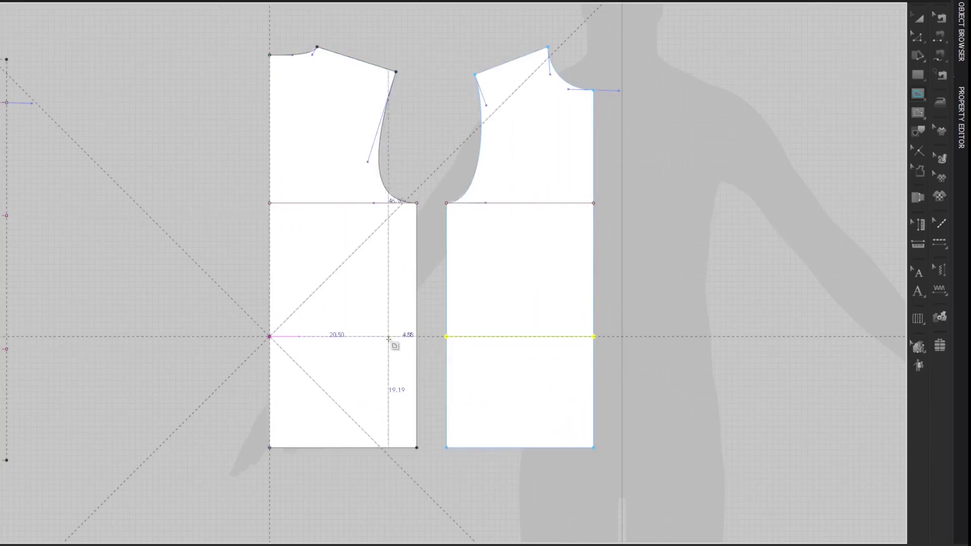
pyautogui.click(418, 337)
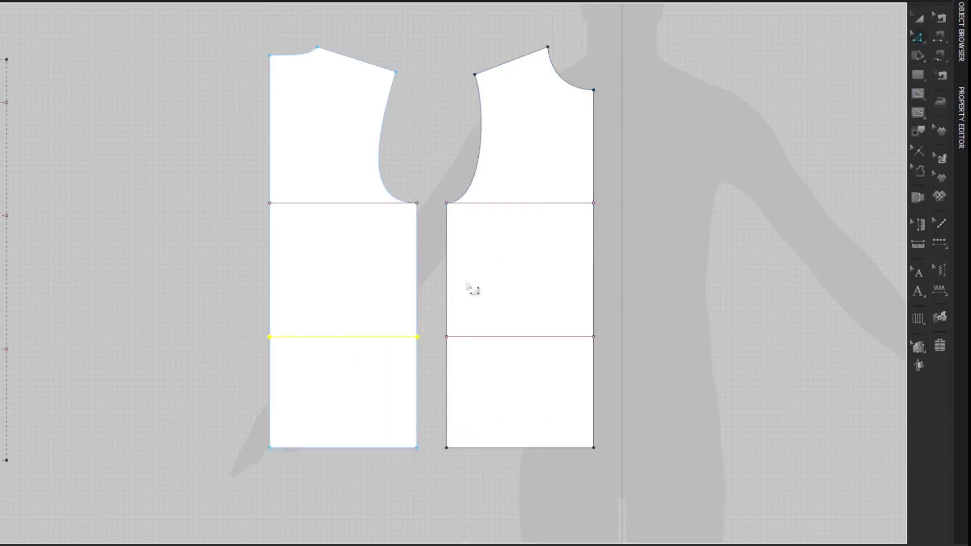
# Step: Convert the four chest and waist lines to baselines and delete the leftover points on the centre-front and centre-back edges
pyautogui.click(546, 203)
pyautogui.click(386, 203)
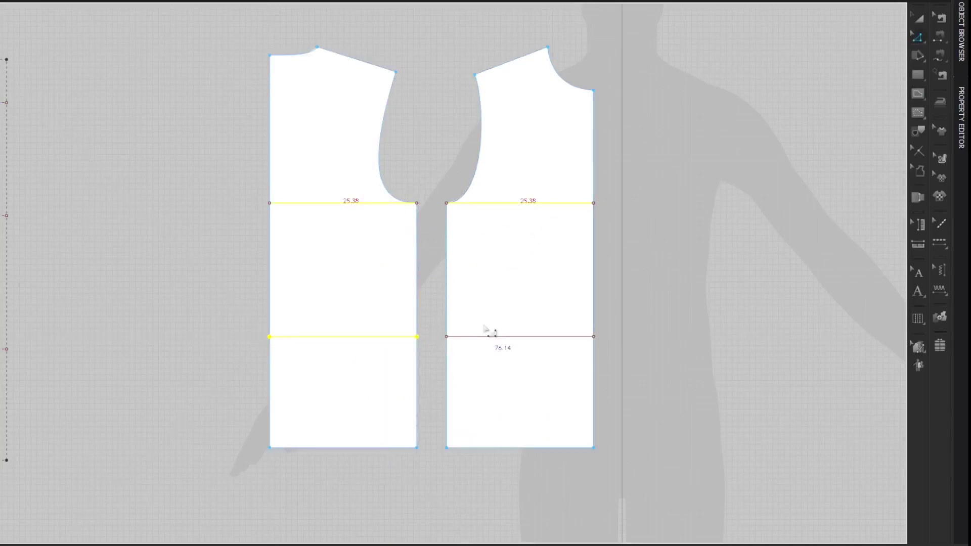
pyautogui.click(511, 337)
pyautogui.rightClick(512, 338)
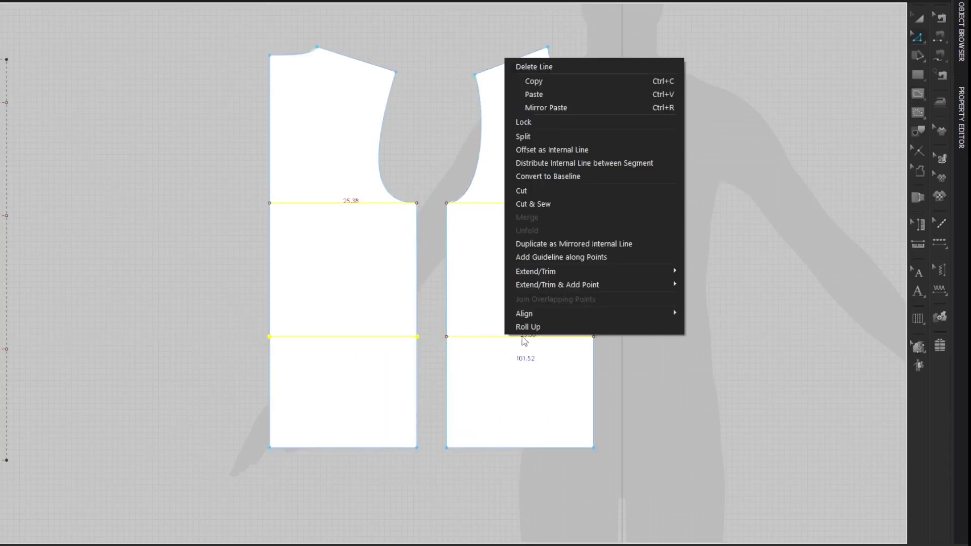
pyautogui.click(599, 180)
pyautogui.moveTo(724, 129); pyautogui.dragTo(569, 359)
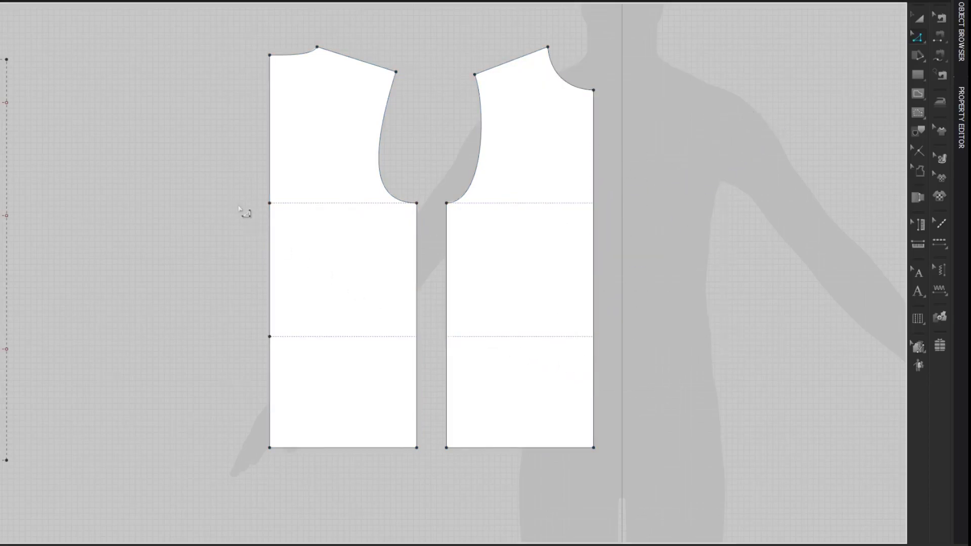
pyautogui.moveTo(311, 316); pyautogui.dragTo(316, 379)
# Step: Show the avatar's arrangement points beside the 2D patterns and place the front piece on the right front of the torso
pyautogui.hotkey('alt', '1')
pyautogui.moveTo(221, 143); pyautogui.dragTo(266, 152, button='right')
pyautogui.hotkey('shift', 'f')
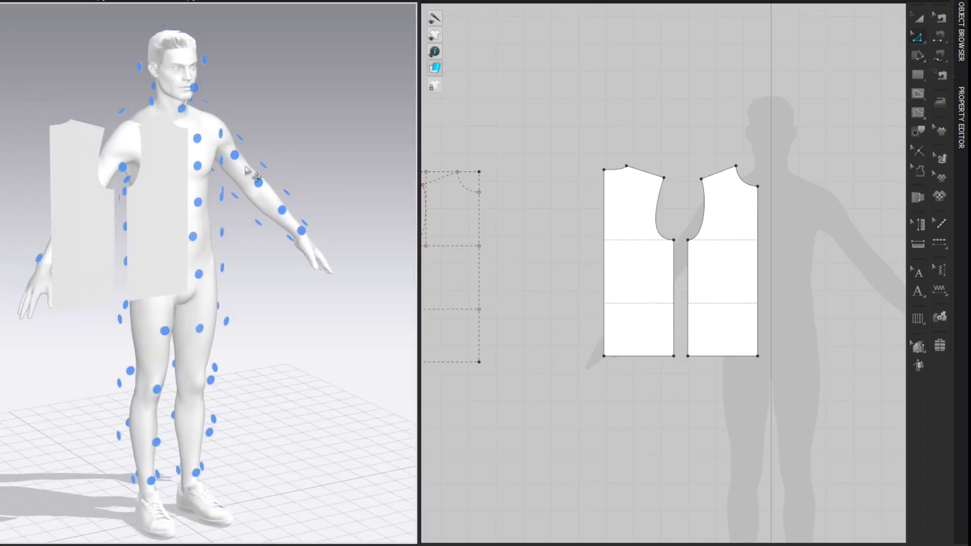
pyautogui.click(151, 224)
pyautogui.click(221, 233)
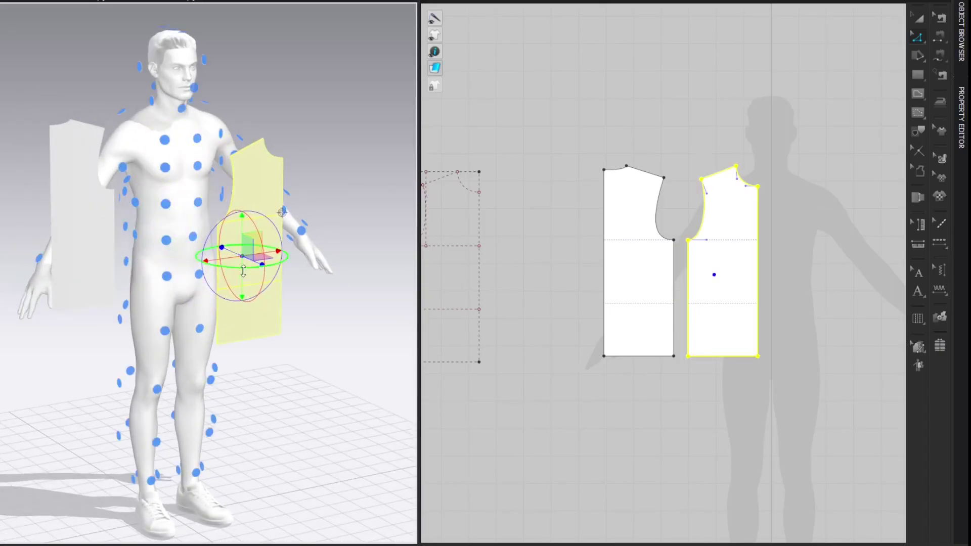
pyautogui.click(166, 206)
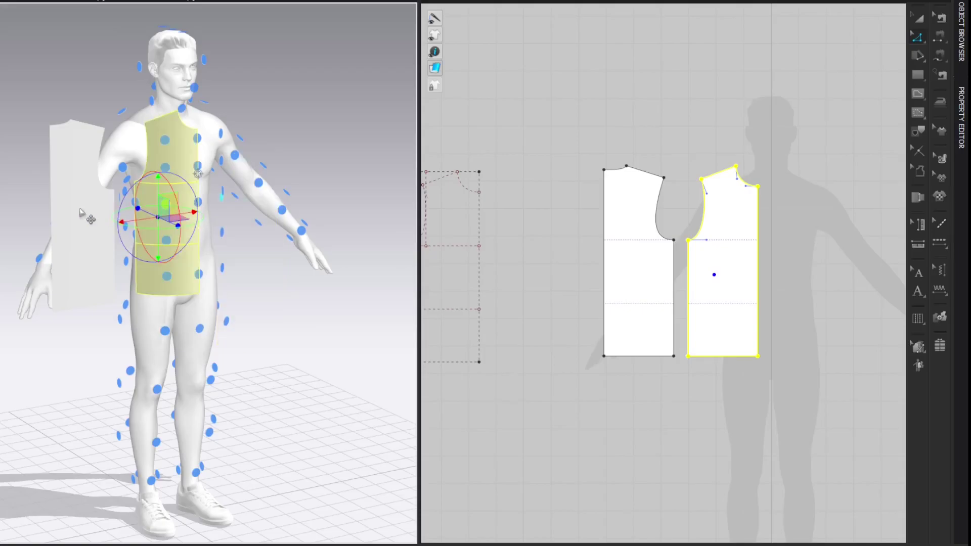
# Step: Place the back piece at the arrangement point on the right side of the avatar's back
pyautogui.click(81, 200)
pyautogui.moveTo(50, 192); pyautogui.dragTo(172, 213, button='right')
pyautogui.click(175, 217)
pyautogui.click(335, 120)
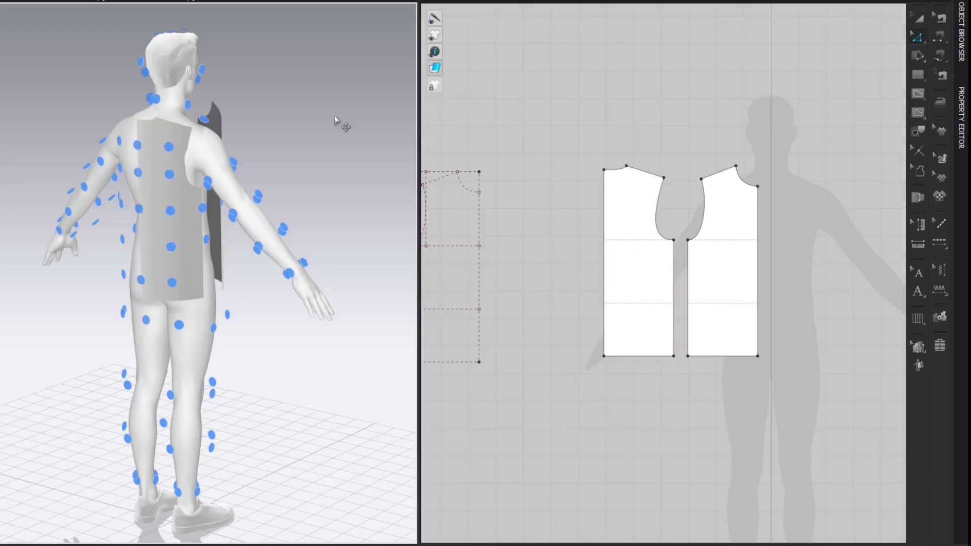
# Step: Raise the front piece on the avatar to shoulder height with its centre edge on the body's centre line
pyautogui.rightClick(335, 117)
pyautogui.click(337, 120)
pyautogui.click(152, 171)
pyautogui.moveTo(159, 158); pyautogui.dragTo(157, 148)
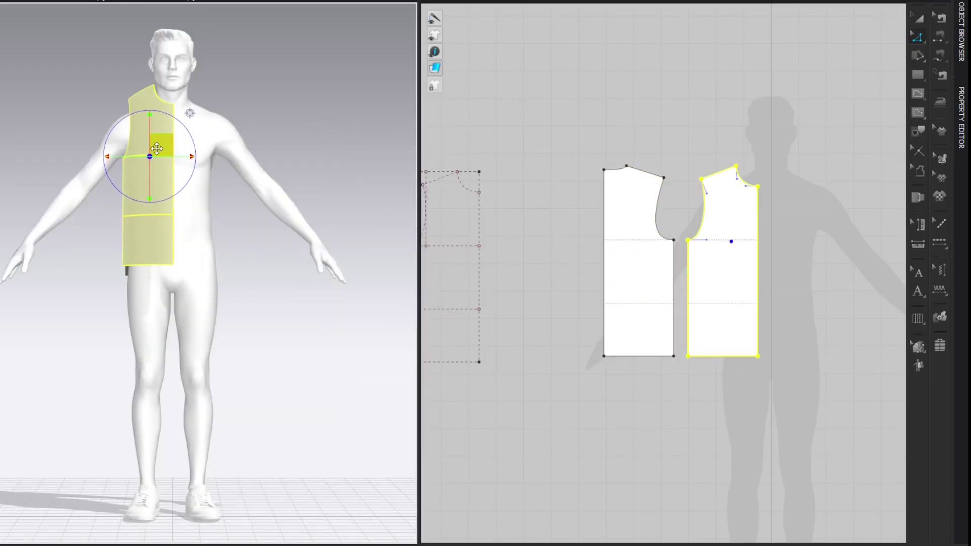
# Step: Raise the back piece on the avatar to shoulder height with its centre edge on the body's centre line
pyautogui.rightClick(294, 85)
pyautogui.click(306, 115)
pyautogui.click(193, 151)
pyautogui.moveTo(193, 152); pyautogui.dragTo(192, 140)
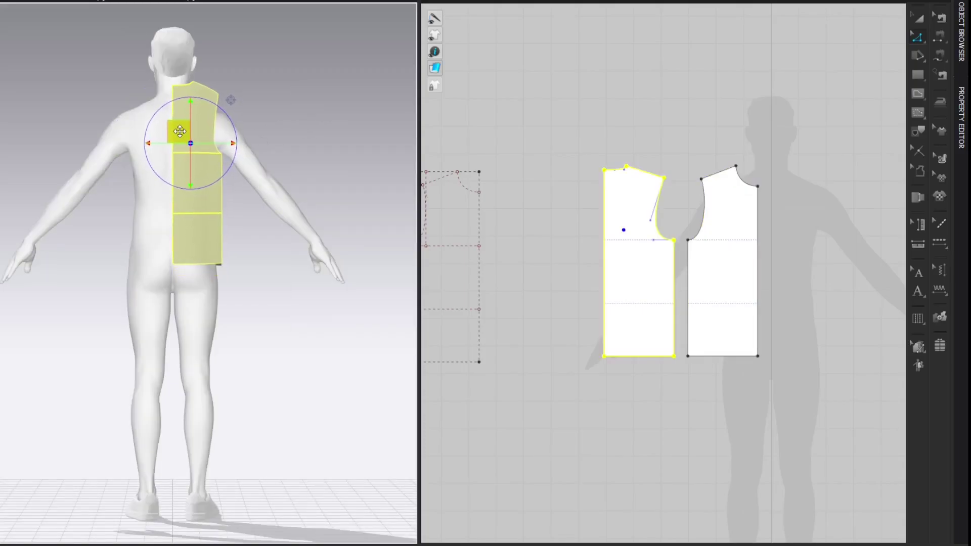
pyautogui.rightClick(268, 99)
pyautogui.click(274, 106)
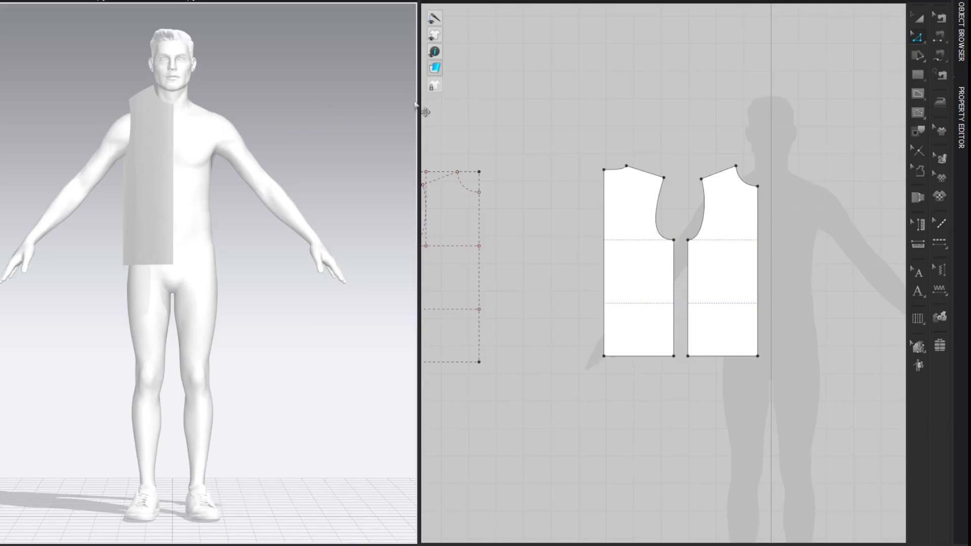
# Step: Copy the front and back pieces and mirror-paste them symmetrically on the other side of the avatar's centre line
pyautogui.moveTo(576, 131); pyautogui.dragTo(475, 97, button='right')
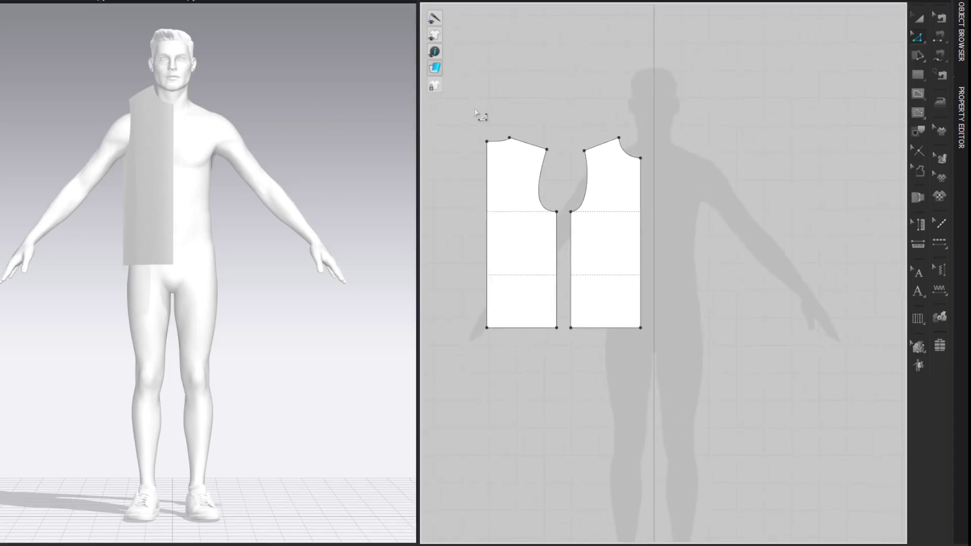
pyautogui.moveTo(462, 112); pyautogui.dragTo(629, 314)
pyautogui.moveTo(662, 396); pyautogui.dragTo(661, 394)
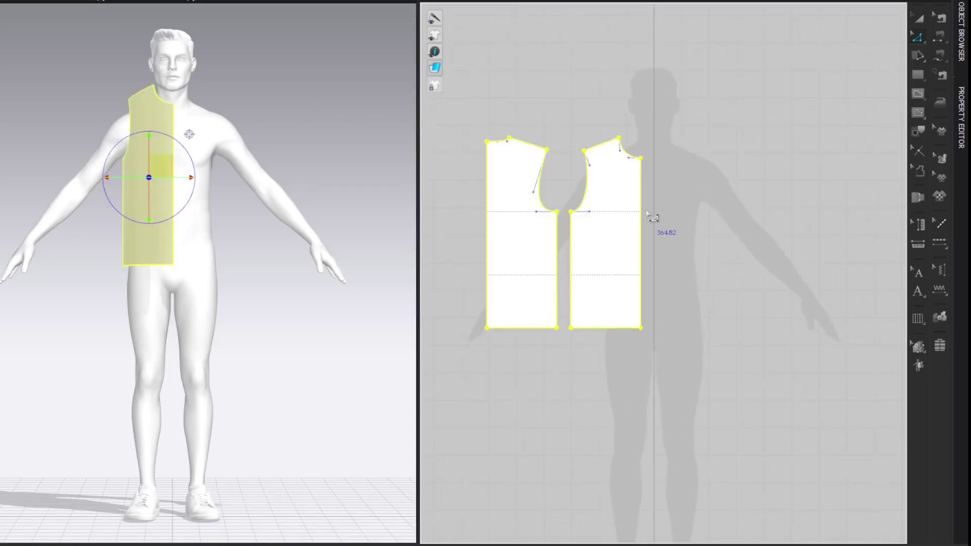
pyautogui.hotkey('ctrl', 'c')
pyautogui.hotkey('ctrl', 'r')
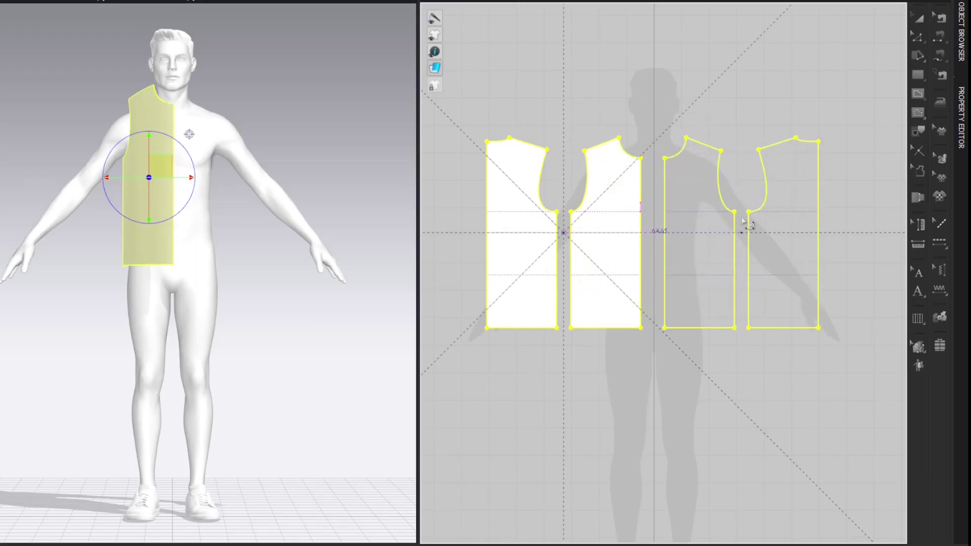
pyautogui.click(747, 223)
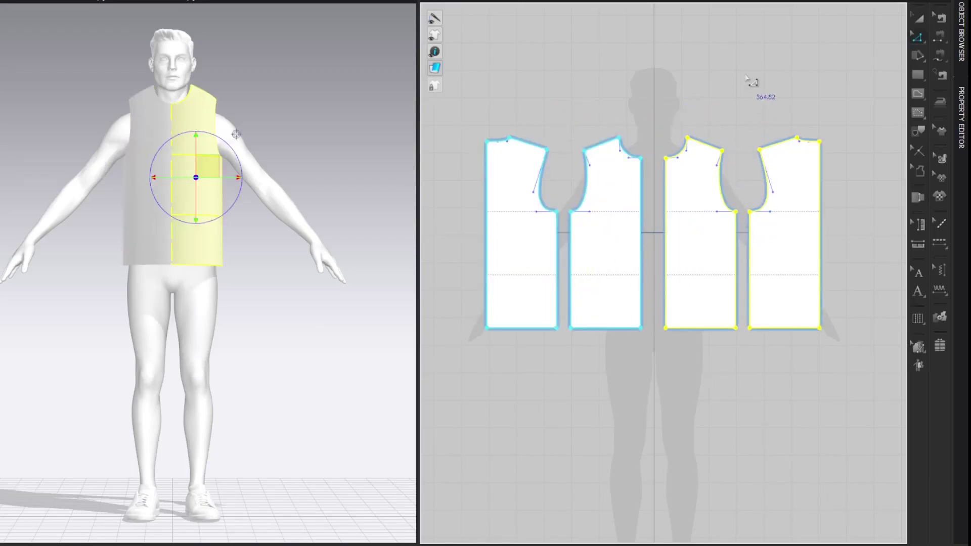
# Step: Set the pieces' additional rendering thickness to 1 mm
pyautogui.click(964, 117)
pyautogui.click(897, 360)
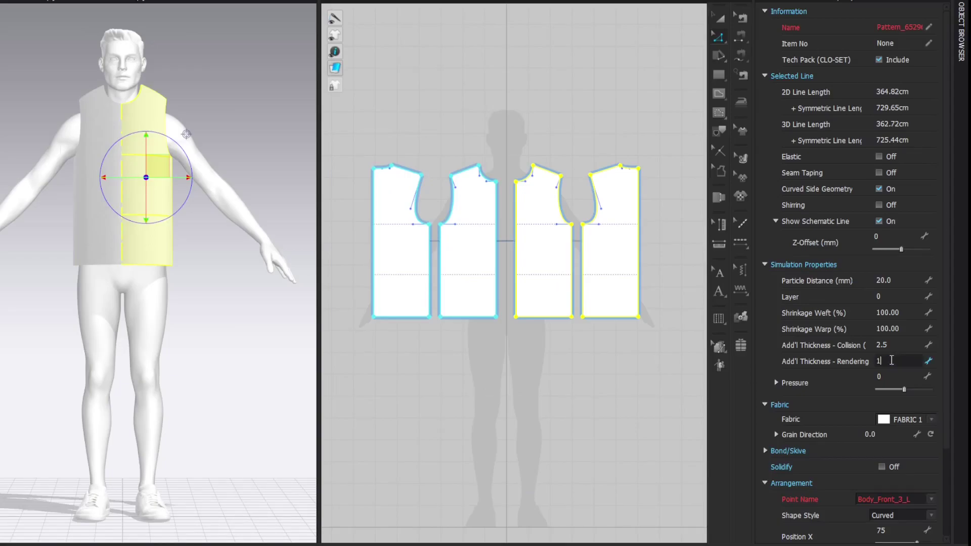
pyautogui.press('Return')
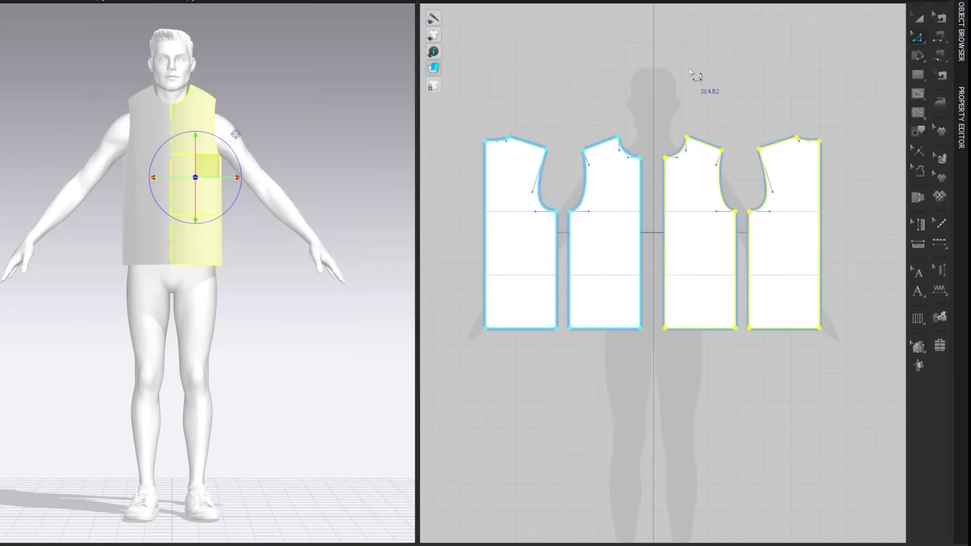
pyautogui.click(691, 76)
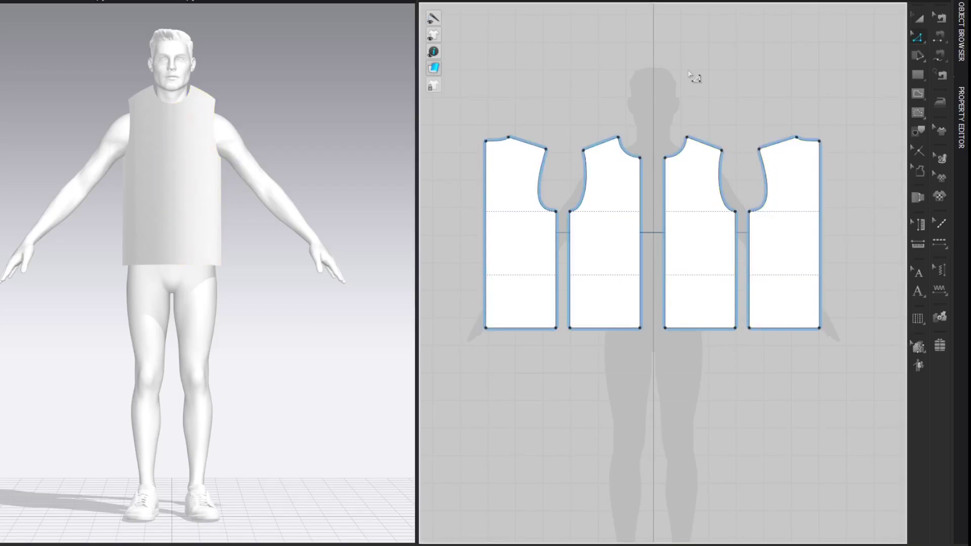
# Step: Sew the two centre-back edges together and join the back and front side seams
pyautogui.press('n')
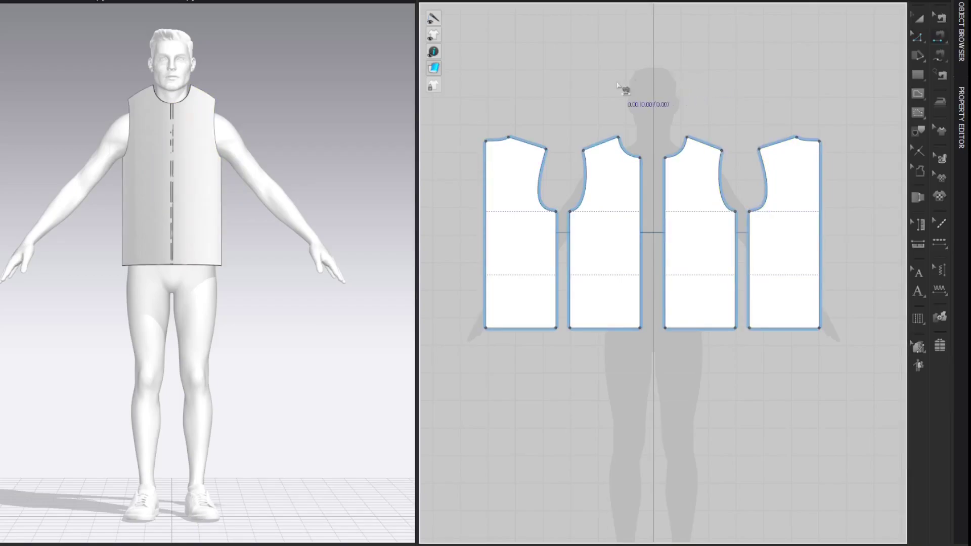
pyautogui.click(485, 178)
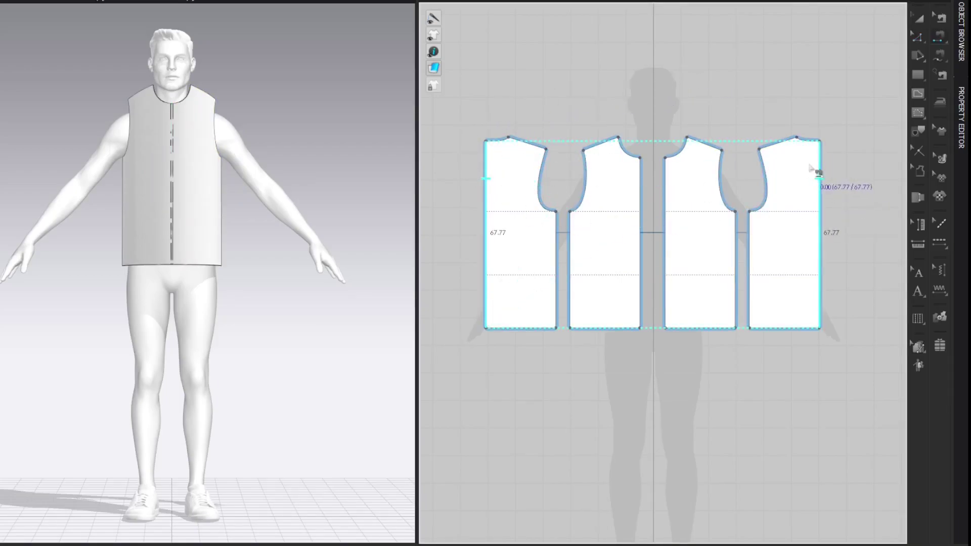
pyautogui.click(819, 178)
pyautogui.click(562, 241)
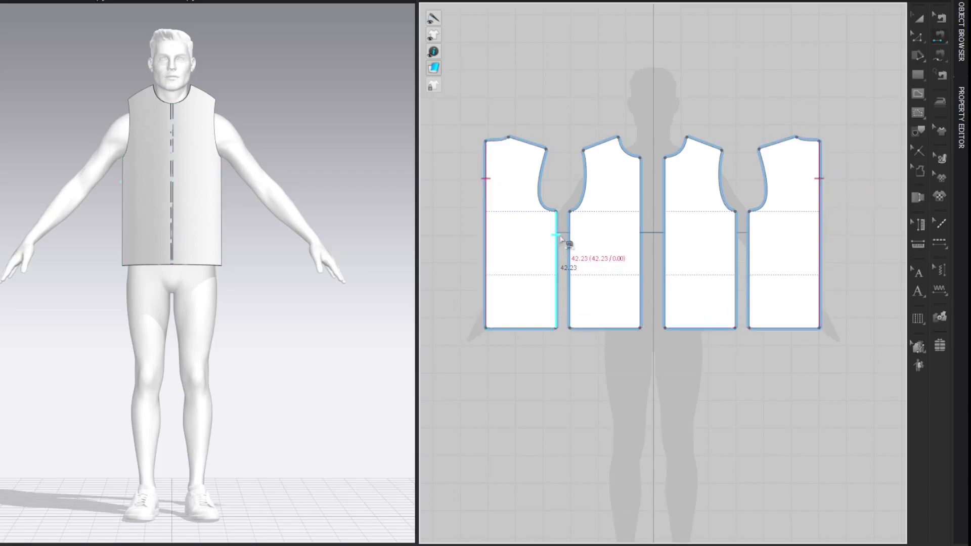
pyautogui.click(571, 244)
# Step: Sew the two centre-front edges together and join the front and back shoulder seams
pyautogui.click(639, 204)
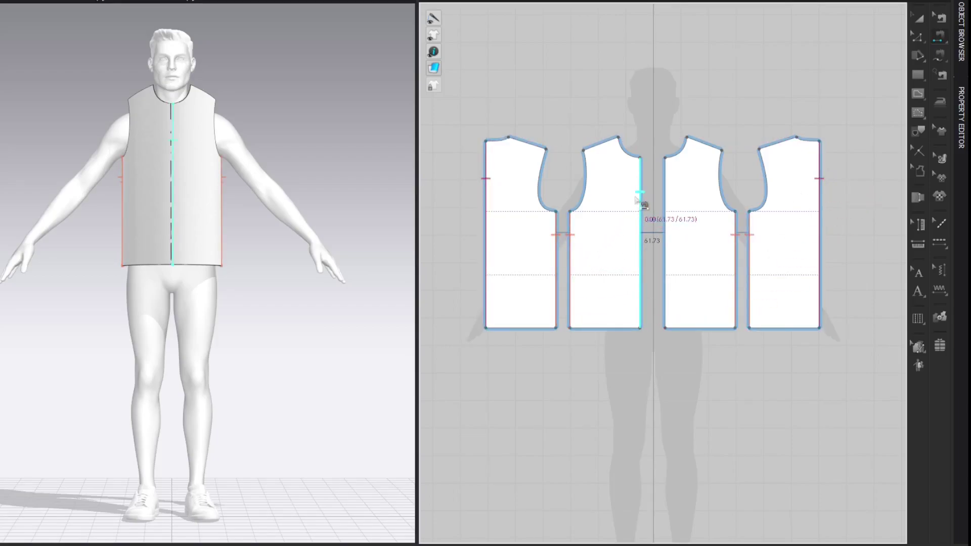
pyautogui.click(665, 205)
pyautogui.click(612, 142)
pyautogui.click(524, 144)
# Step: Simulate the sewn block on the avatar and check its drape from the front and back
pyautogui.press('a')
pyautogui.moveTo(329, 108); pyautogui.dragTo(348, 154, button='right')
pyautogui.scroll(5, 317, 130)
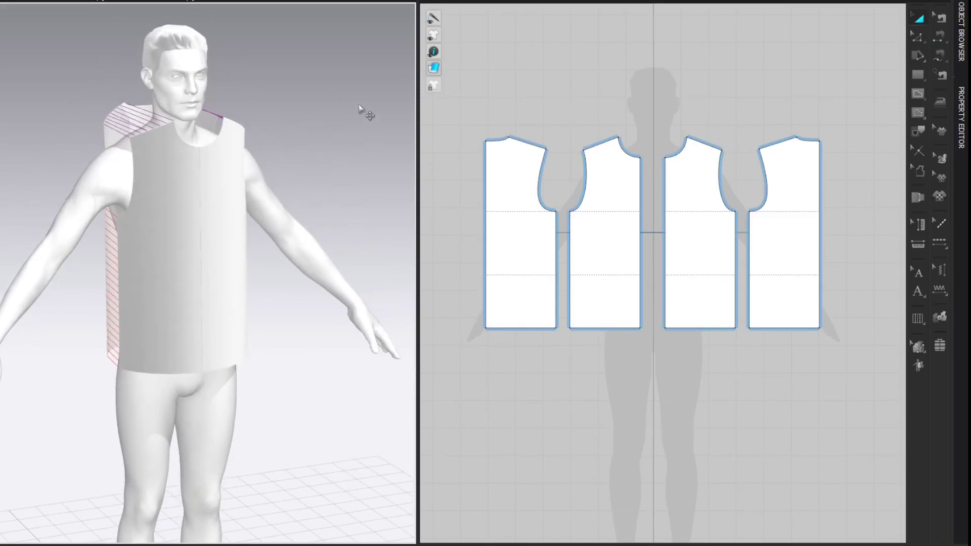
pyautogui.press('space')
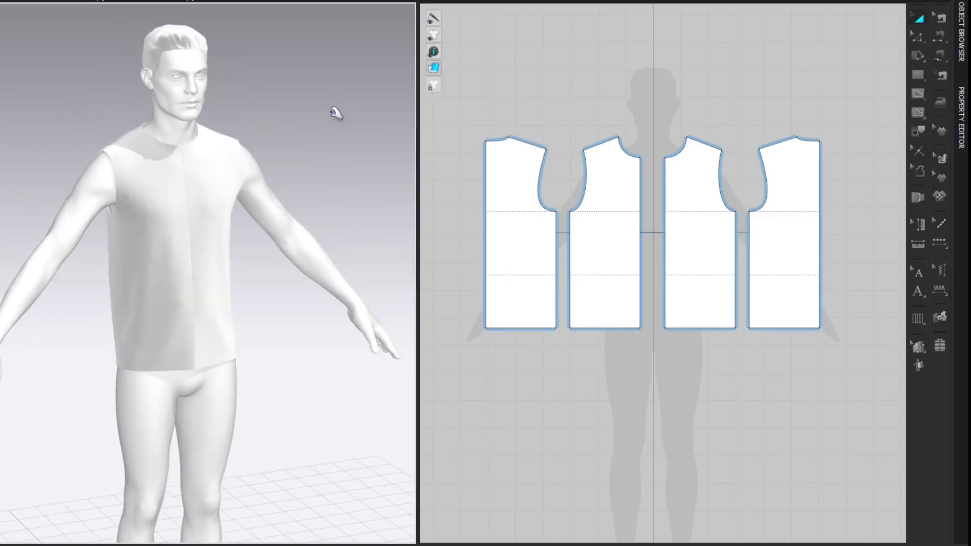
pyautogui.moveTo(298, 117); pyautogui.dragTo(332, 143, button='right')
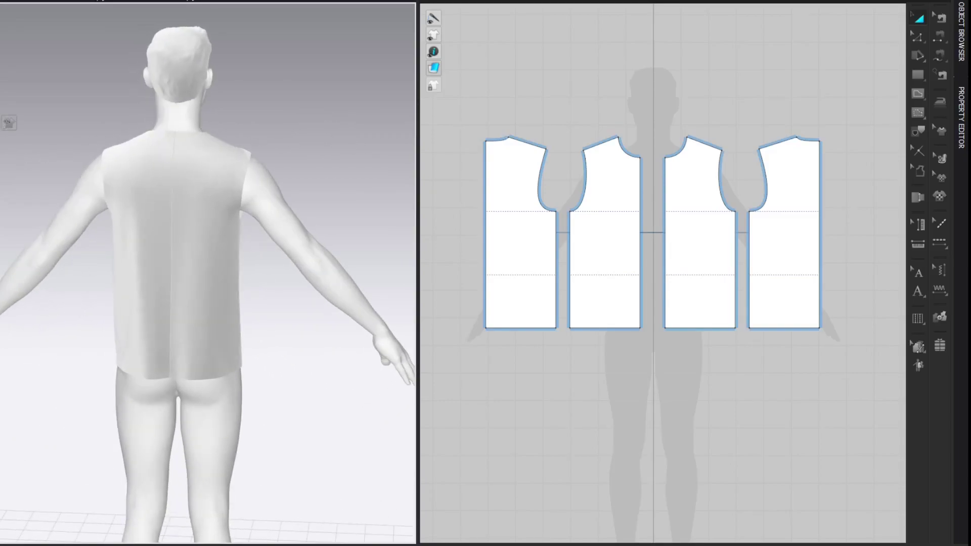
pyautogui.click(10, 122)
pyautogui.moveTo(43, 84); pyautogui.dragTo(137, 107, button='right')
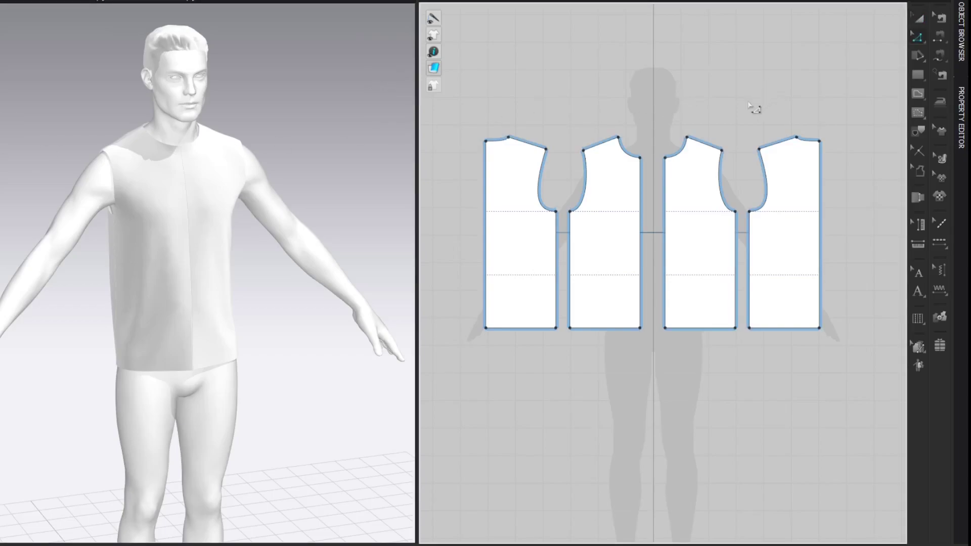
# Step: Shorten the front neckline curve by 1.5 cm to 10.55 cm, with the length change direction set to End
pyautogui.scroll(2, 753, 108)
pyautogui.moveTo(754, 104); pyautogui.dragTo(796, 105, button='right')
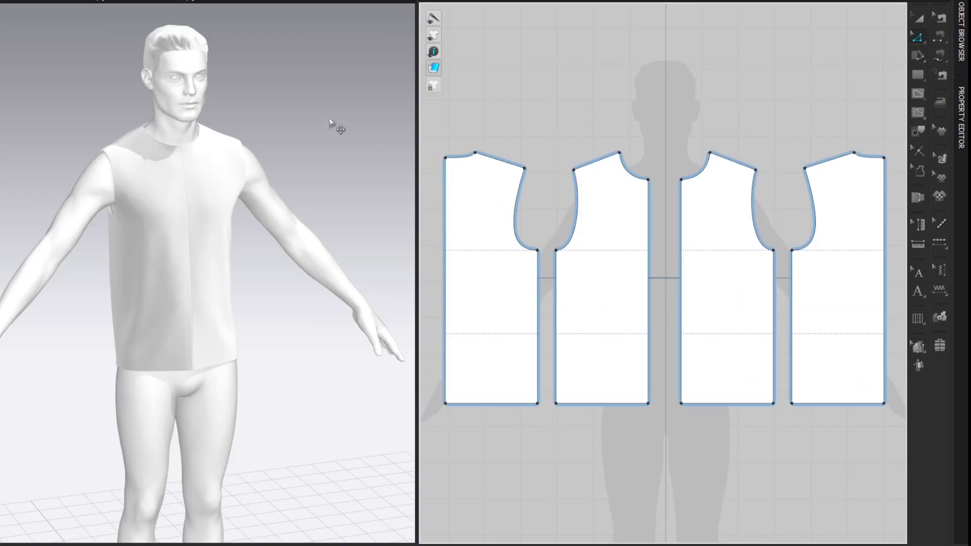
pyautogui.scroll(4, 328, 120)
pyautogui.moveTo(325, 113); pyautogui.dragTo(351, 227, button='middle')
pyautogui.moveTo(351, 167)
pyautogui.mouseDown(button='right')
pyautogui.moveTo(367, 193)
pyautogui.moveTo(296, 148)
pyautogui.moveTo(350, 149)
pyautogui.mouseUp(button='right')
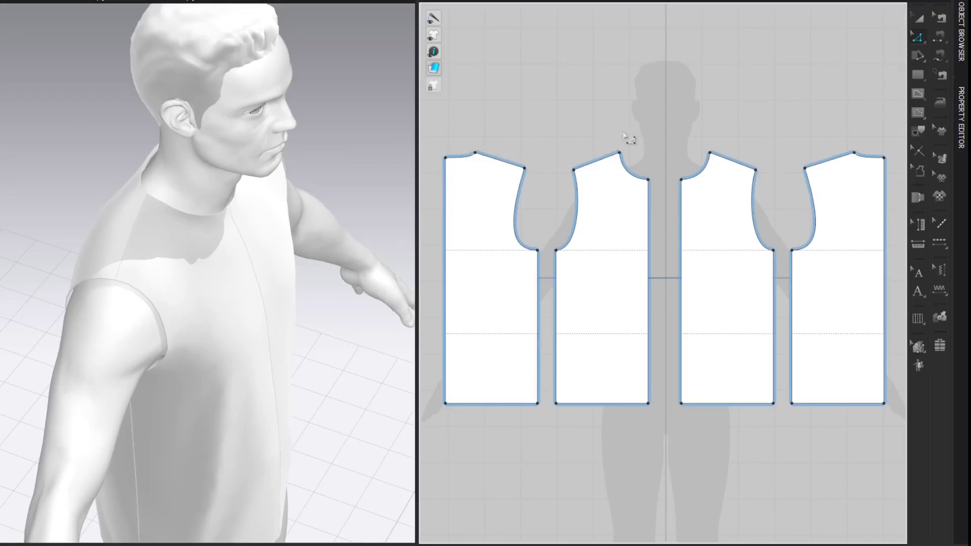
pyautogui.click(631, 173)
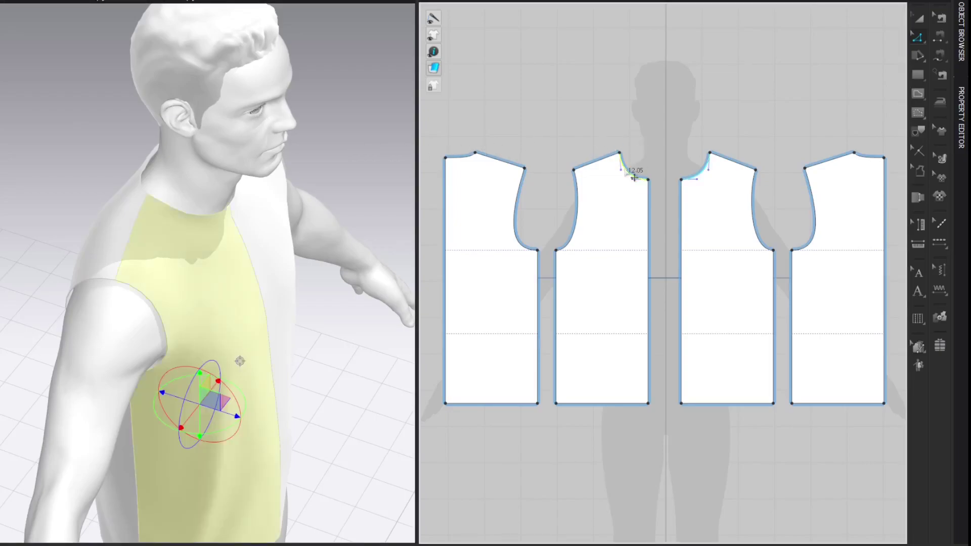
pyautogui.rightClick(639, 179)
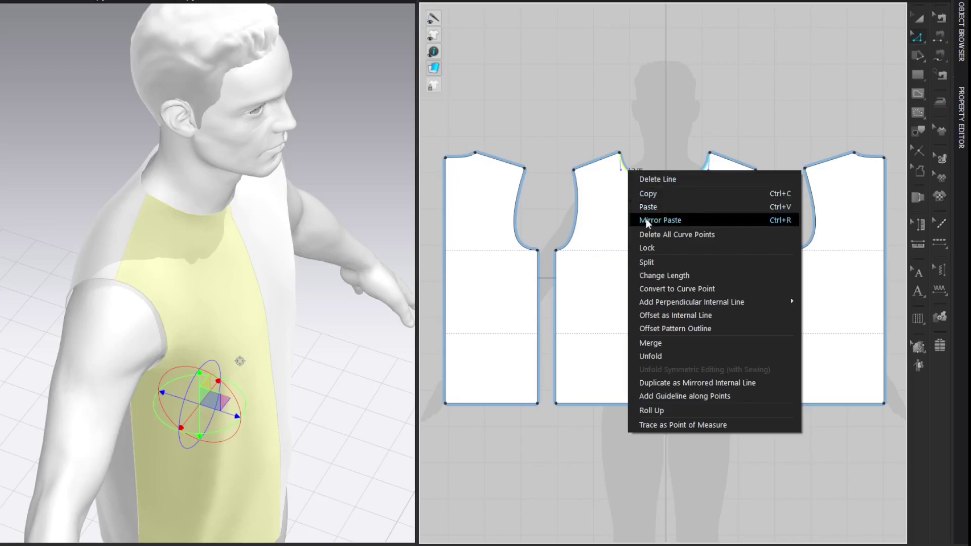
pyautogui.click(653, 275)
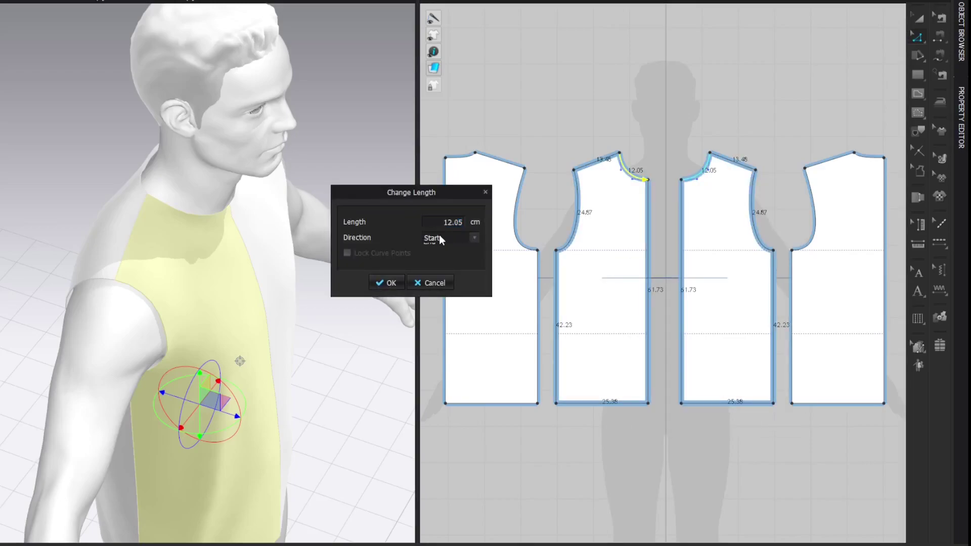
pyautogui.click(437, 263)
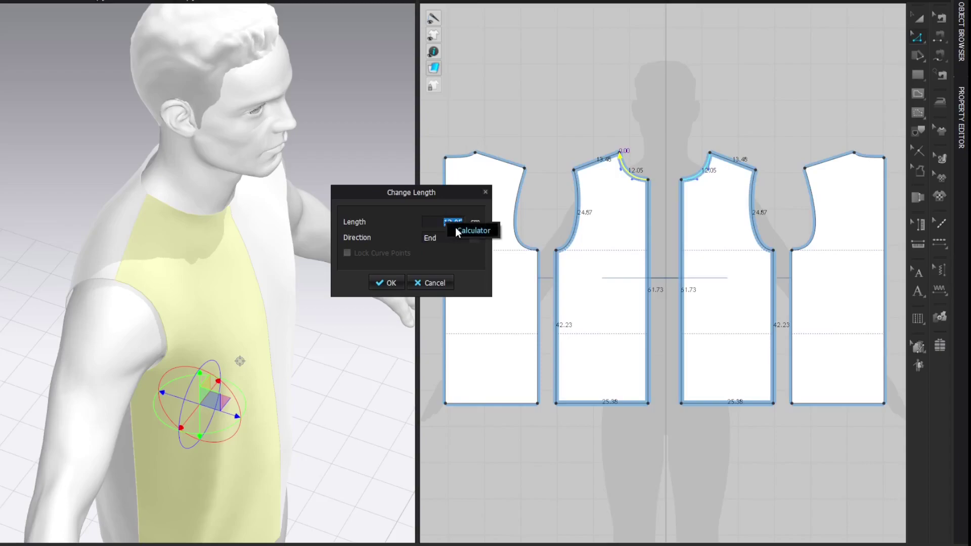
pyautogui.click(456, 227)
pyautogui.write('12.05')
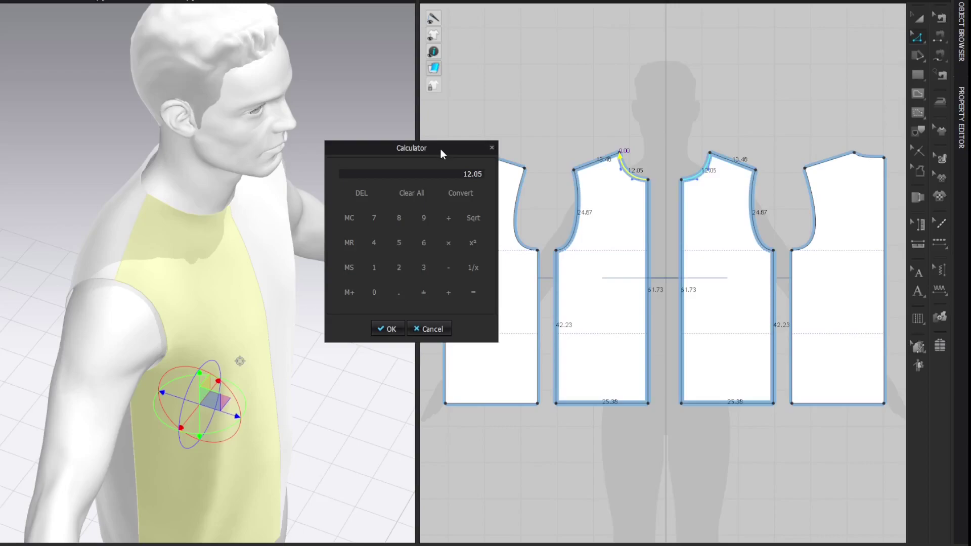
pyautogui.write('-1.5=')
pyautogui.click(390, 329)
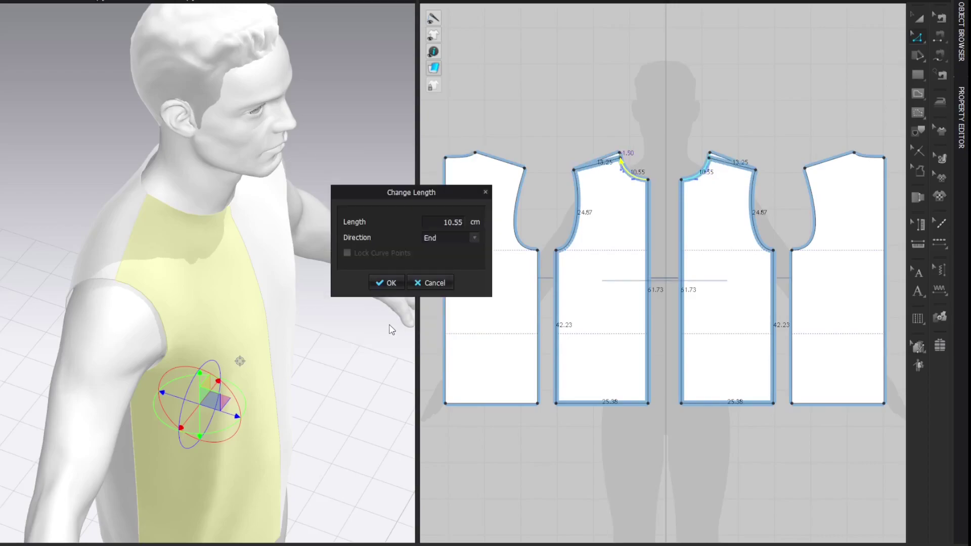
pyautogui.click(395, 283)
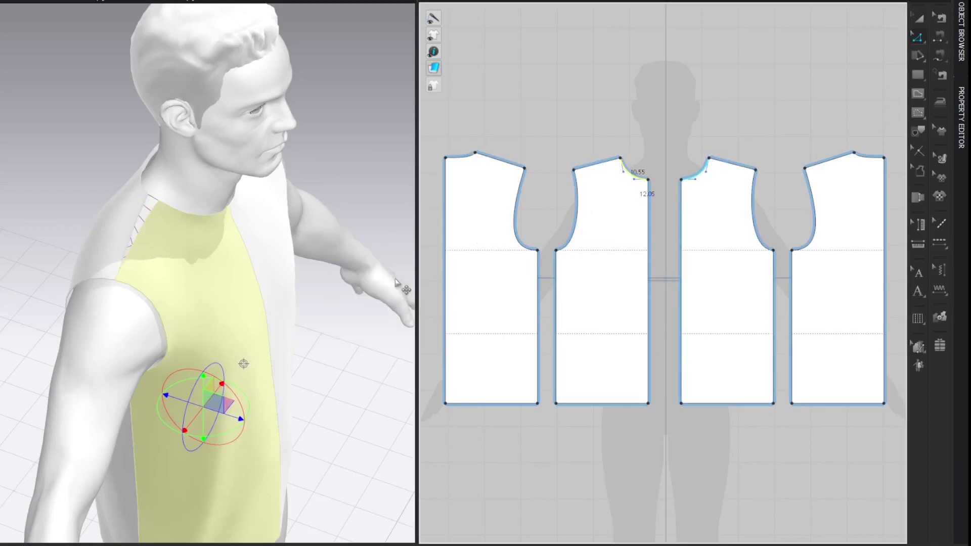
# Step: Lengthen the back neckline curve by 1.5 cm to 10.04 cm, changing it in the Start direction
pyautogui.rightClick(465, 158)
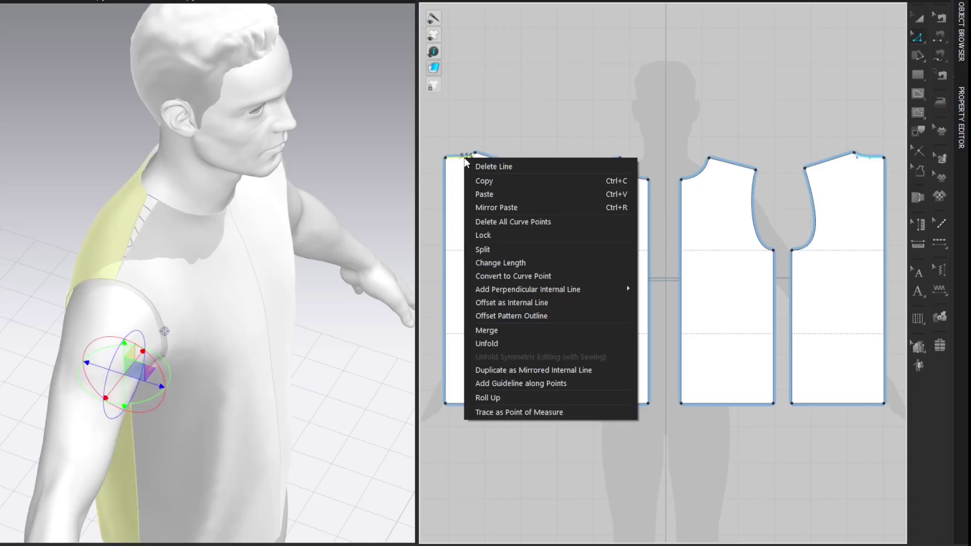
pyautogui.click(476, 258)
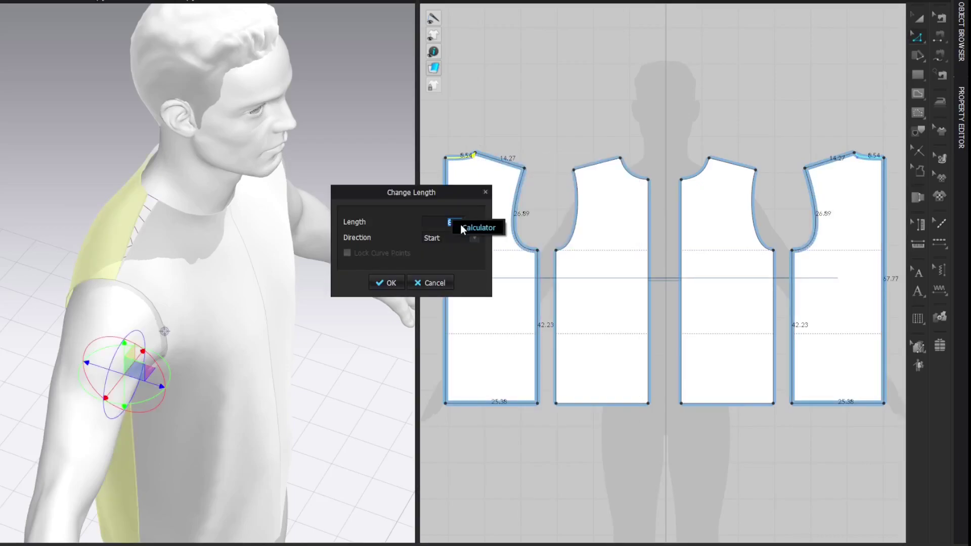
pyautogui.click(460, 224)
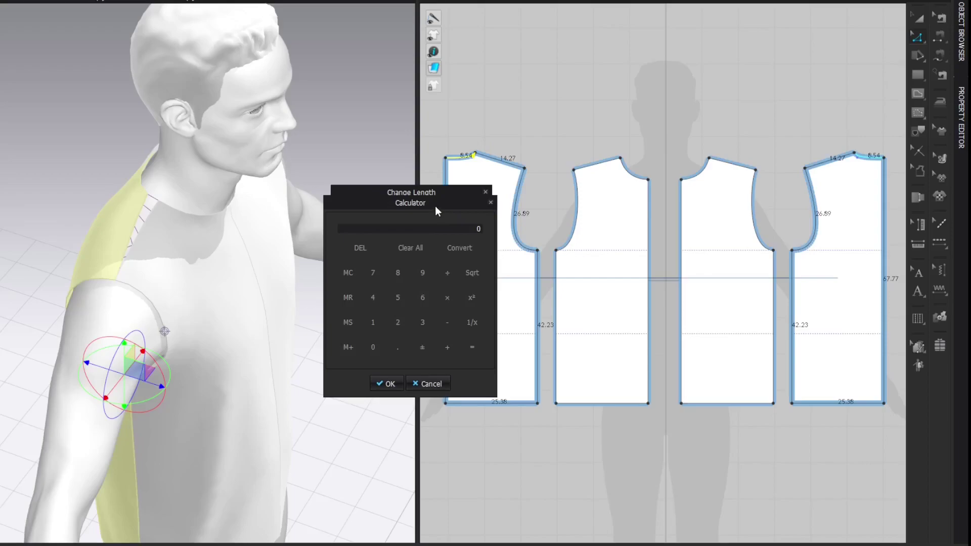
pyautogui.write('8.54')
pyautogui.write('1.5')
pyautogui.press('Return')
pyautogui.click(384, 384)
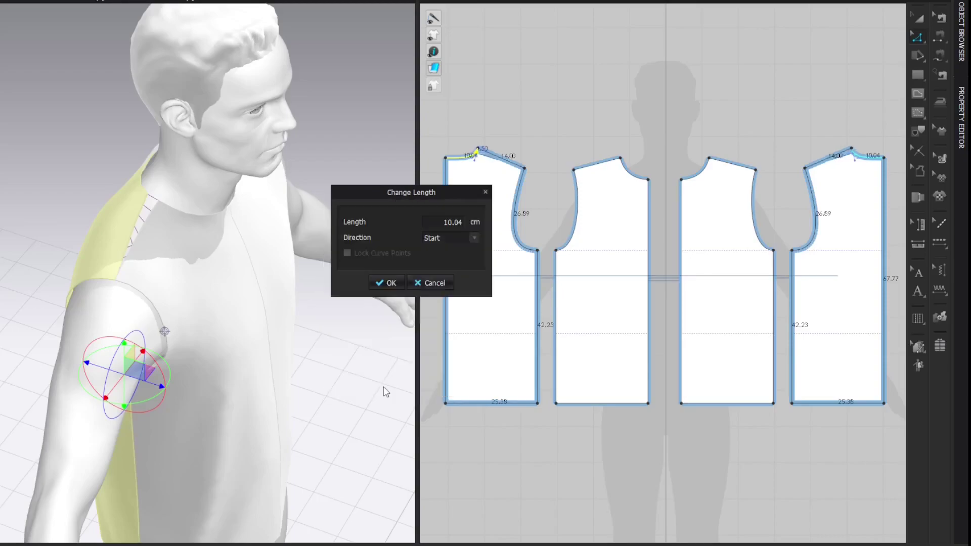
pyautogui.click(388, 283)
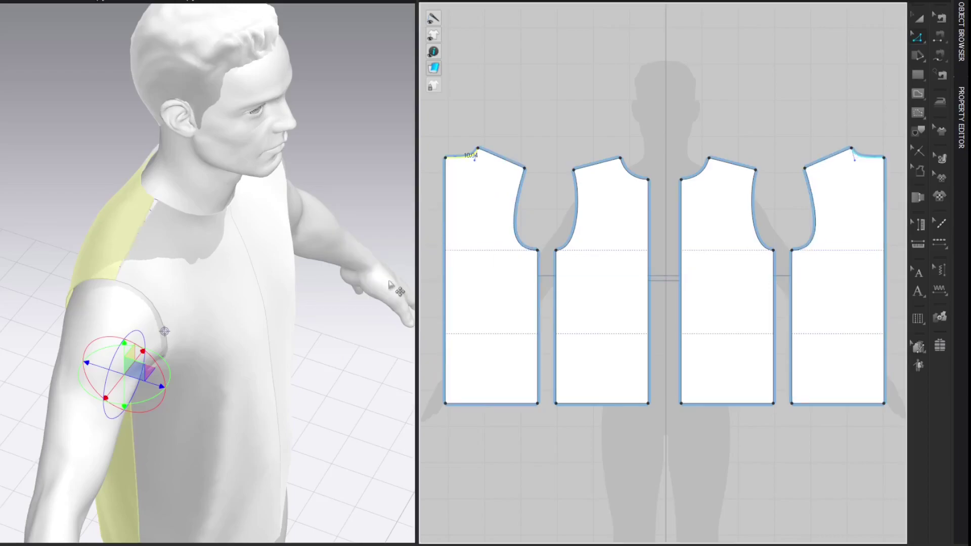
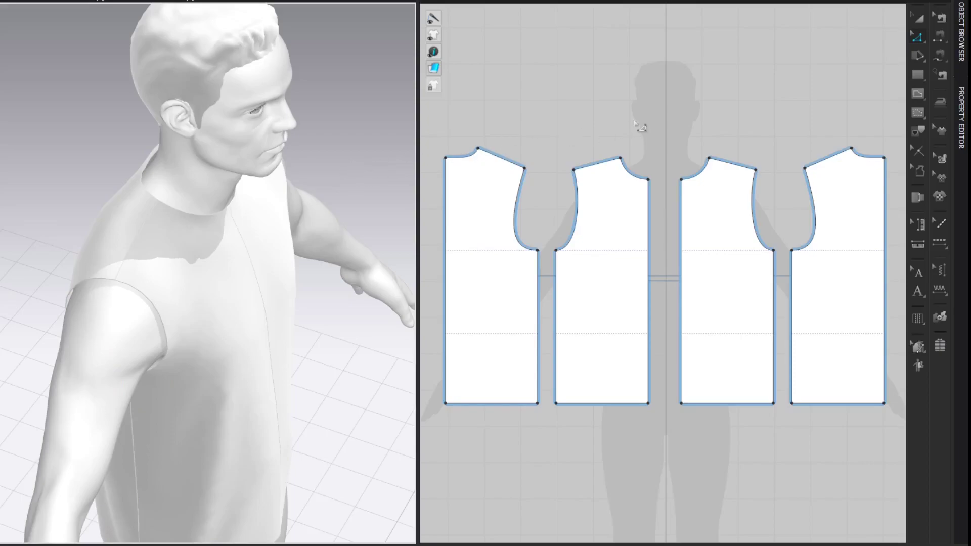
# Step: Extend the front shoulder line by moving its armhole-side point 1.3 cm outward along the shoulder
pyautogui.moveTo(361, 162); pyautogui.dragTo(402, 102, button='right')
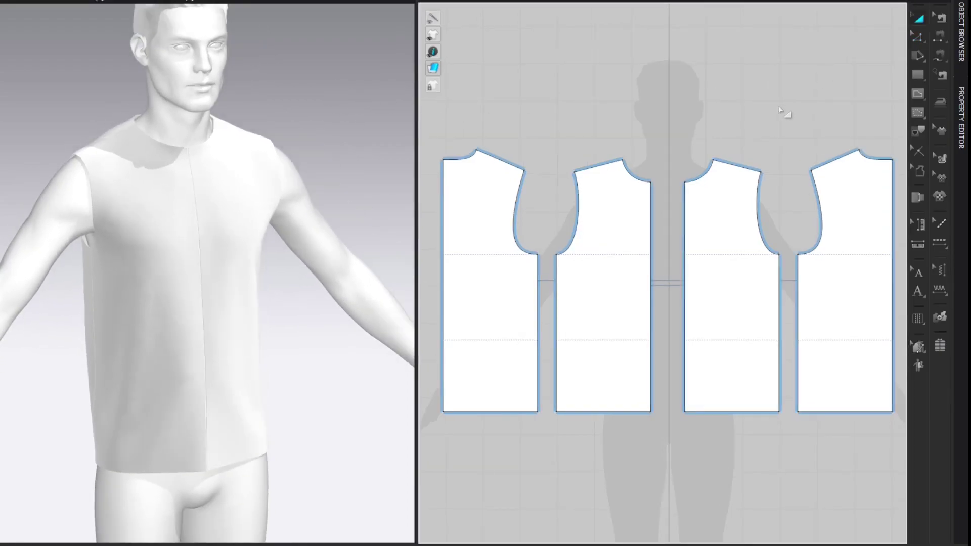
pyautogui.scroll(5, 694, 130)
pyautogui.moveTo(694, 130); pyautogui.dragTo(824, 49, button='right')
pyautogui.scroll(-4, 819, 95)
pyautogui.press('z')
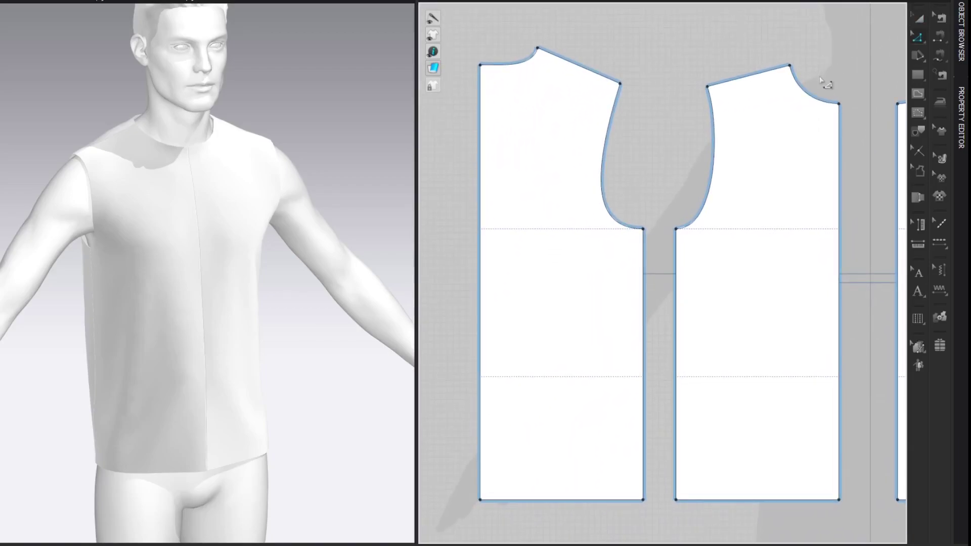
pyautogui.moveTo(708, 89); pyautogui.dragTo(698, 89)
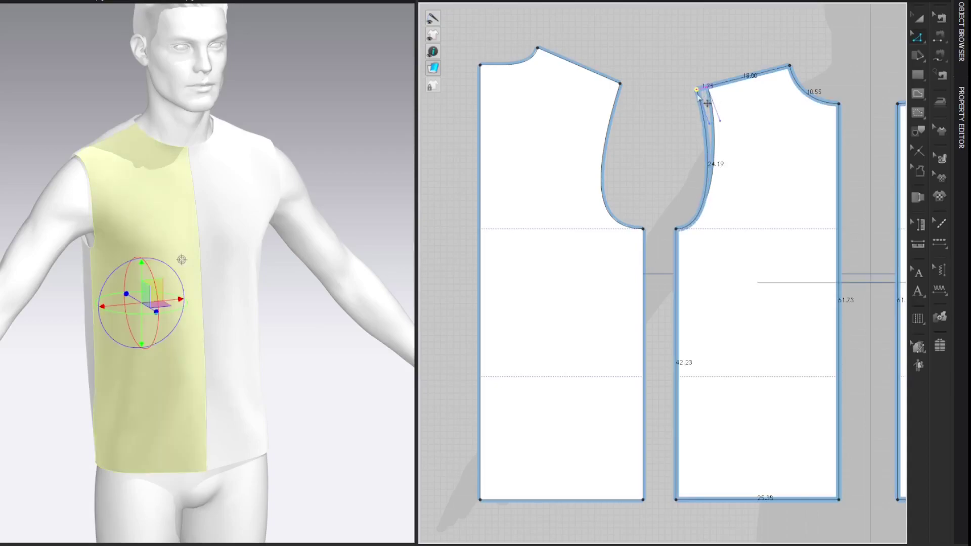
pyautogui.rightClick(698, 89)
pyautogui.write('1.3')
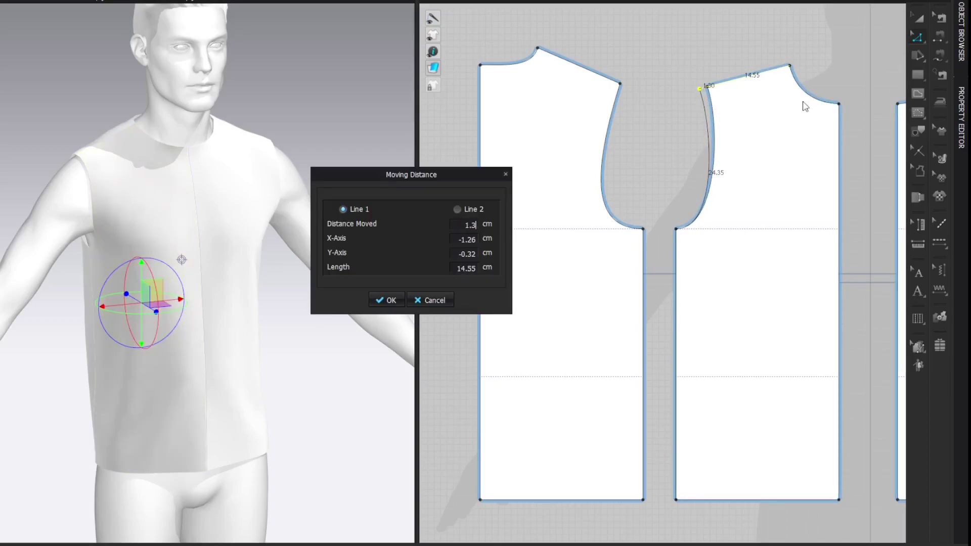
pyautogui.press('Return')
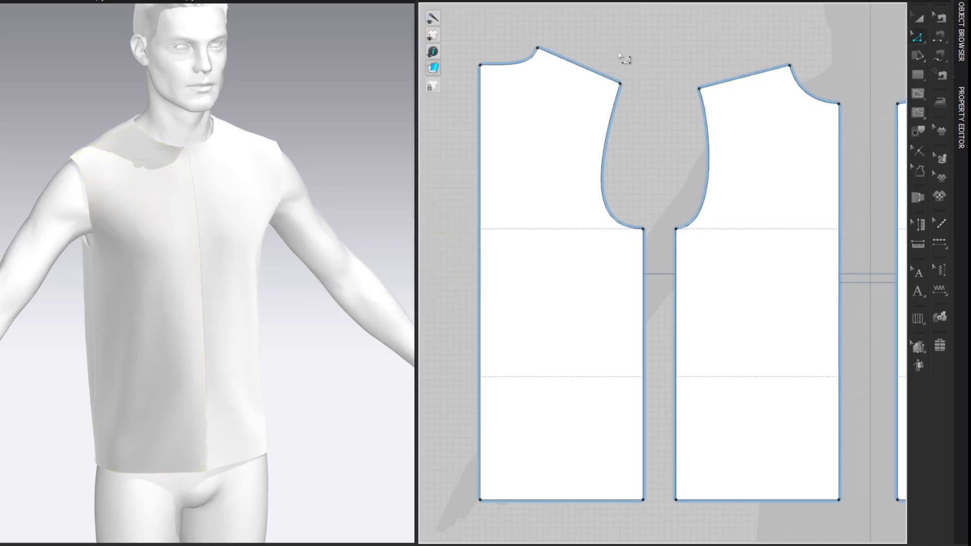
# Step: Extend the back shoulder line by moving its armhole-side point 1.3 cm outward along the shoulder
pyautogui.moveTo(621, 84); pyautogui.dragTo(633, 89)
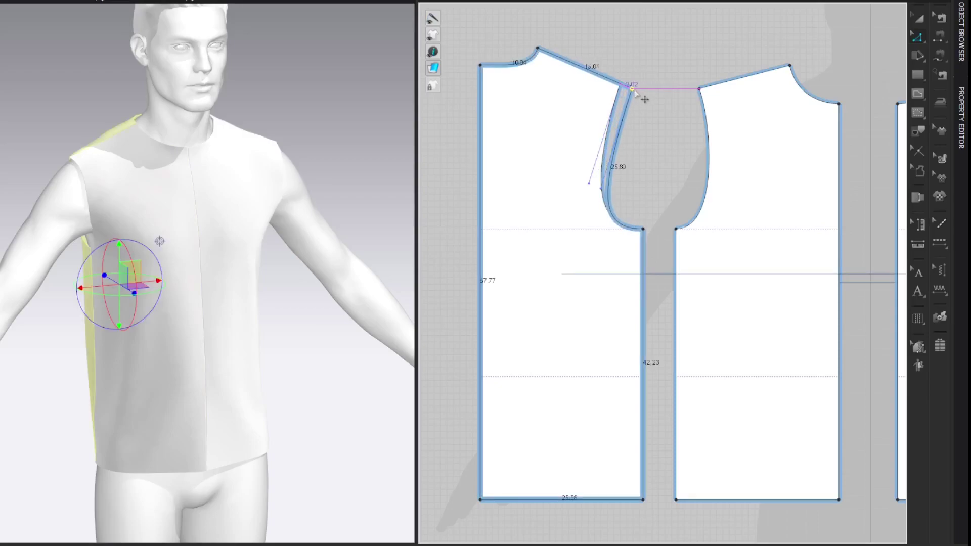
pyautogui.rightClick(633, 89)
pyautogui.write('1.2')
pyautogui.press('Return')
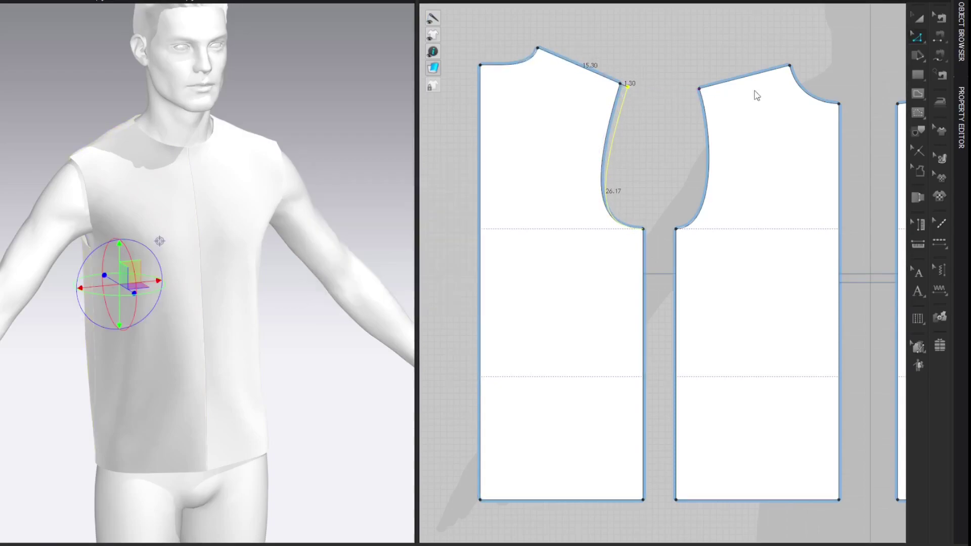
# Step: Raise the front shoulder tip by 1 cm along the direction of the armhole
pyautogui.moveTo(700, 89); pyautogui.dragTo(698, 83)
pyautogui.rightClick(698, 83)
pyautogui.write('1')
pyautogui.press('Return')
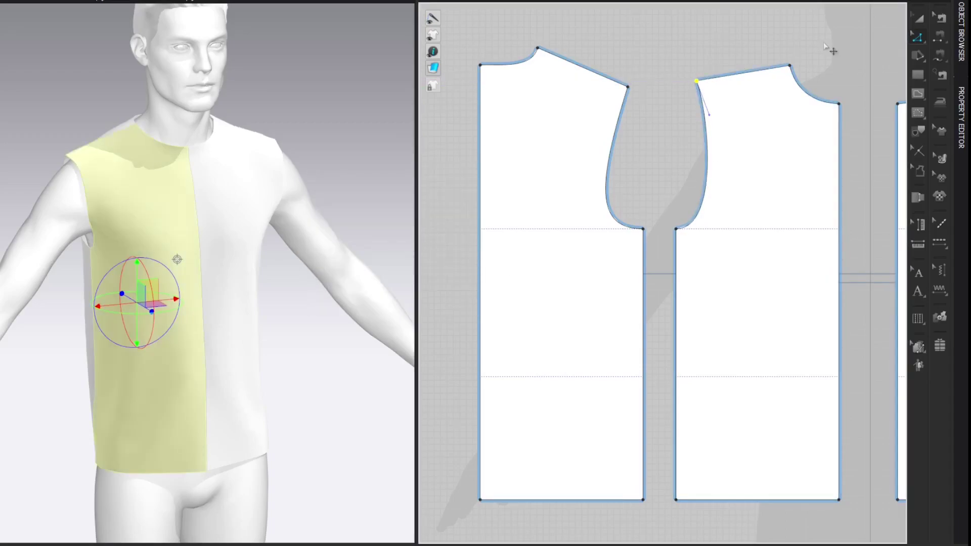
pyautogui.click(652, 95)
# Step: Raise the back shoulder tip by 1 cm along the direction of the armhole
pyautogui.moveTo(629, 87); pyautogui.dragTo(686, 70)
pyautogui.rightClick(686, 70)
pyautogui.write('1')
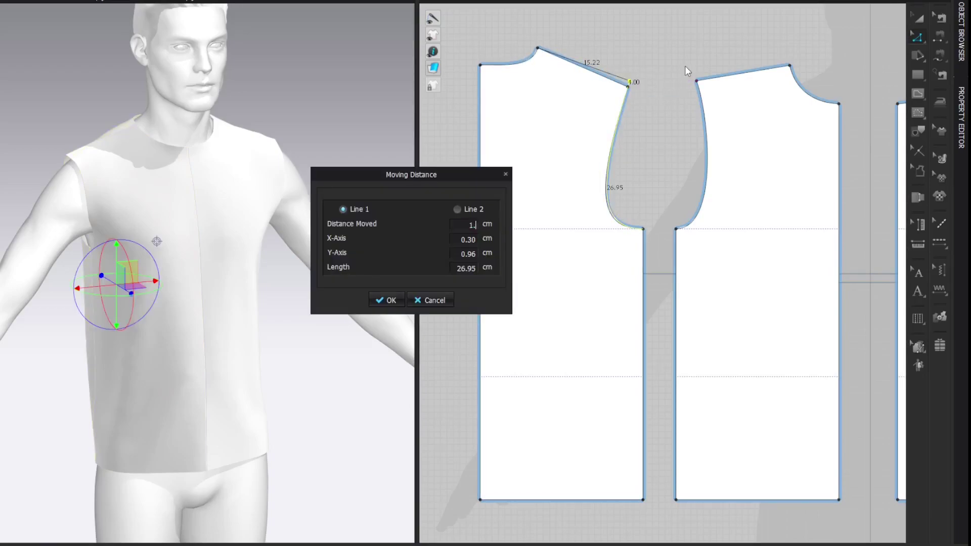
pyautogui.press('Return')
pyautogui.click(877, 47)
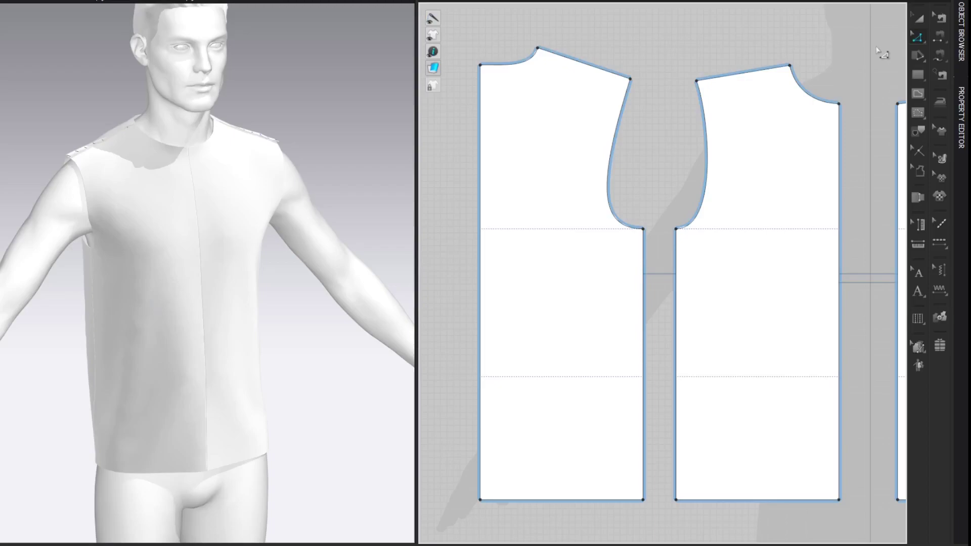
# Step: Widen the front piece by moving its side seam 2.5 cm outward
pyautogui.moveTo(685, 277); pyautogui.dragTo(671, 275)
pyautogui.press('Return')
pyautogui.write('2.5')
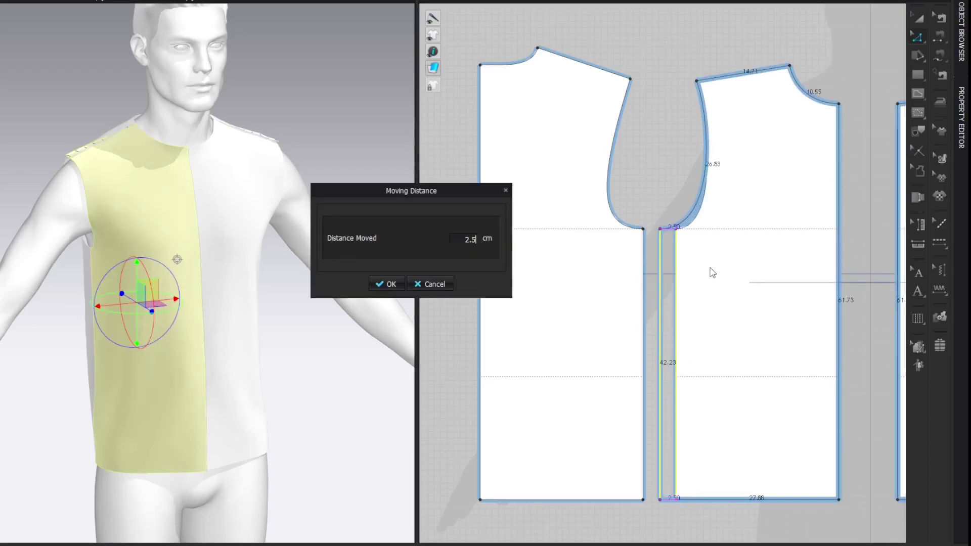
pyautogui.press('Return')
# Step: Shift the back piece away from the front piece and move its side seam 2.5 cm outward
pyautogui.press('a')
pyautogui.click(576, 210)
pyautogui.moveTo(575, 209); pyautogui.dragTo(550, 210)
pyautogui.press('z')
pyautogui.click(623, 275)
pyautogui.moveTo(624, 275); pyautogui.dragTo(630, 277)
pyautogui.press('Return')
pyautogui.write('2.5')
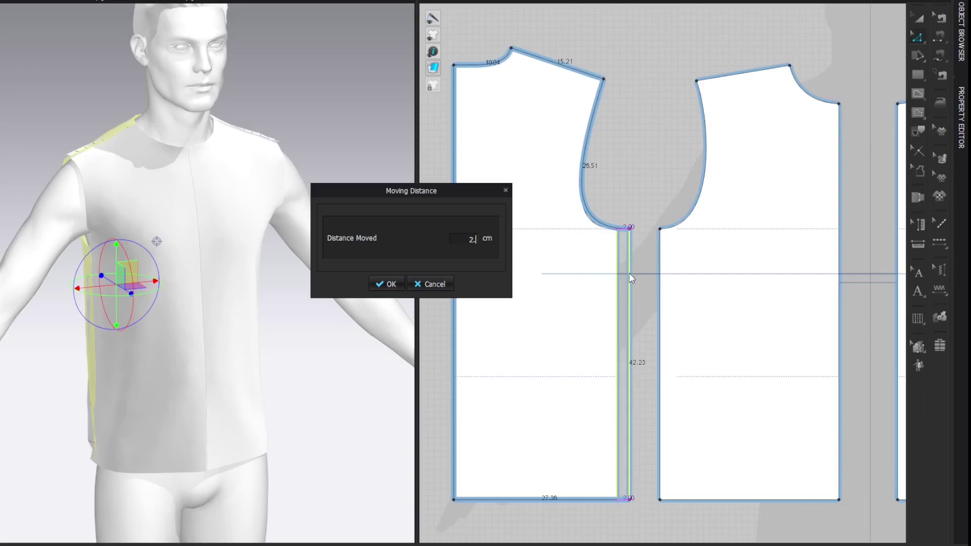
pyautogui.press('Return')
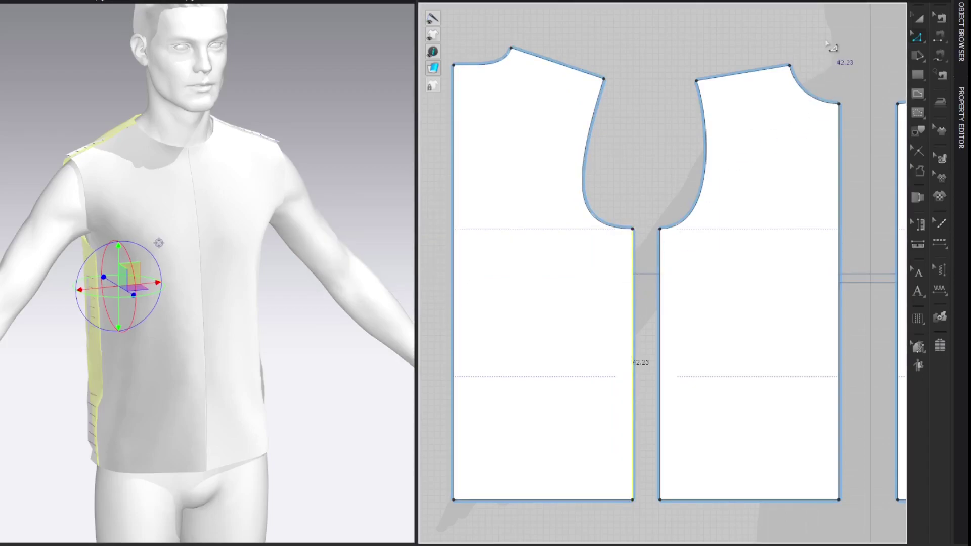
pyautogui.click(839, 60)
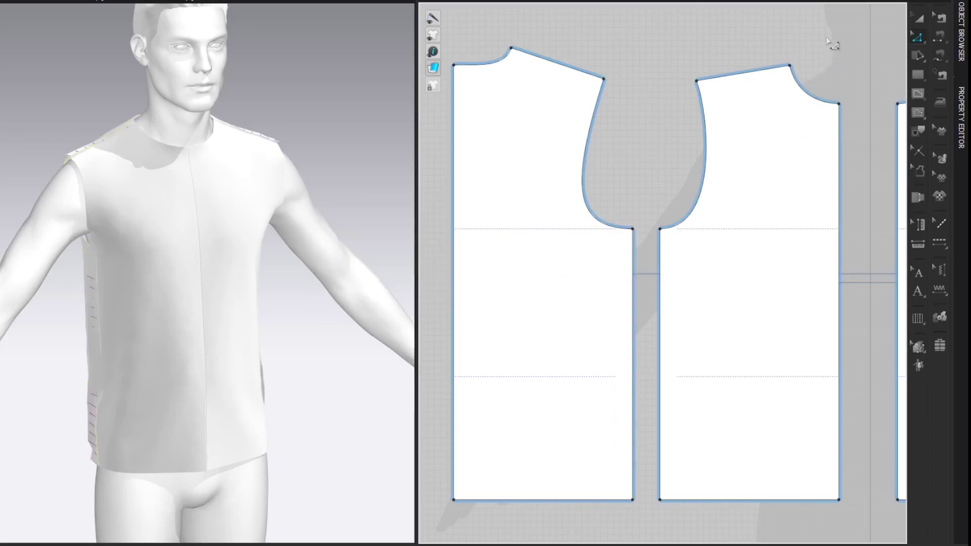
# Step: Add a 5 cm internal line at 90° to the shoulder from the front shoulder tip and convert it to a baseline
pyautogui.rightClick(696, 81)
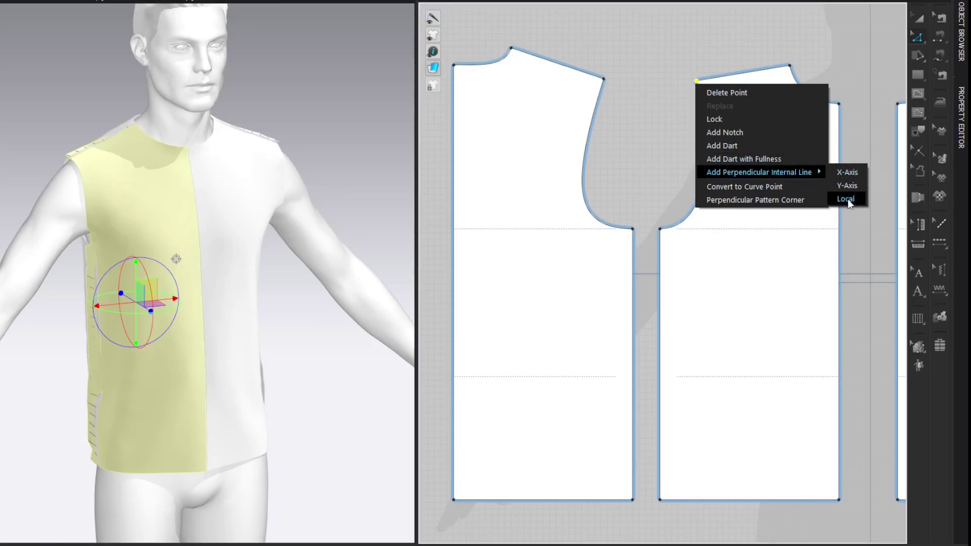
pyautogui.click(848, 198)
pyautogui.click(352, 255)
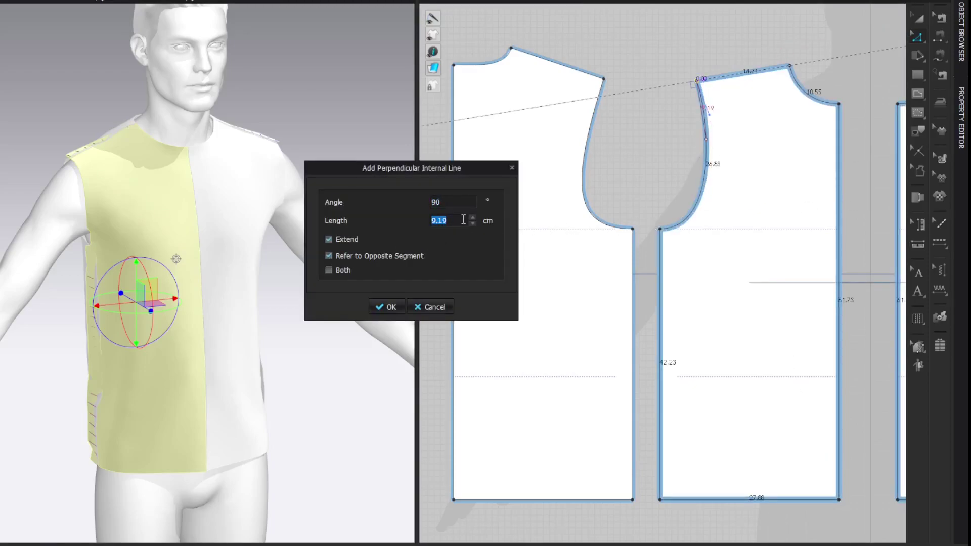
pyautogui.write('5')
pyautogui.click(391, 308)
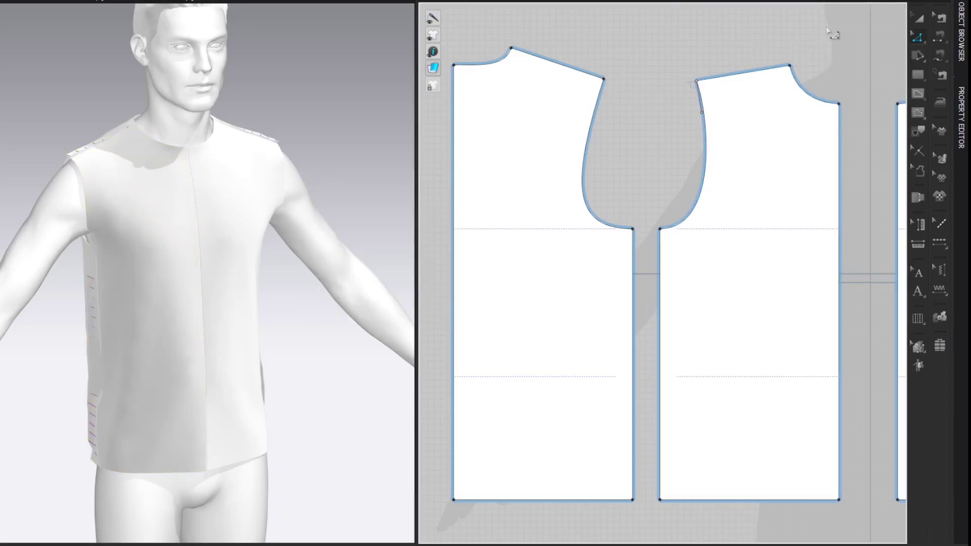
pyautogui.rightClick(701, 101)
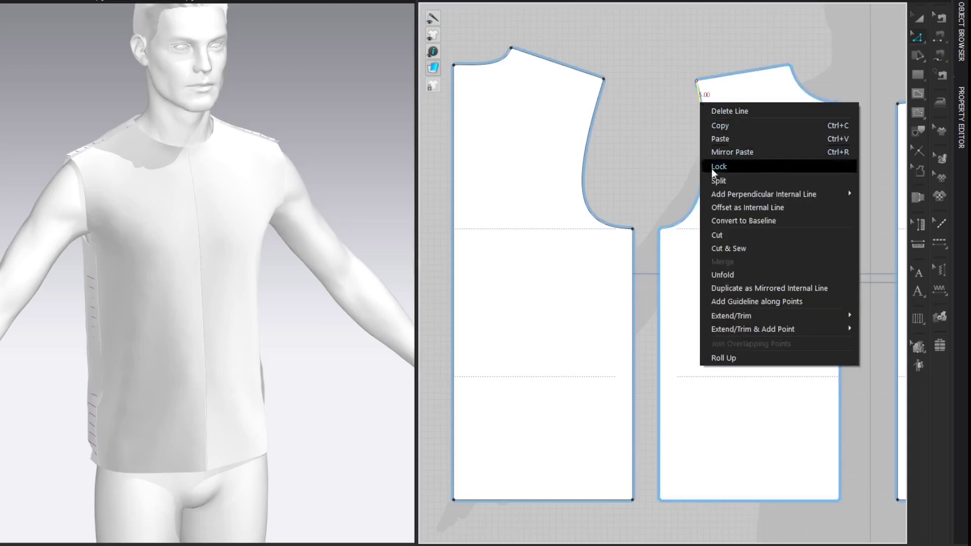
pyautogui.click(716, 221)
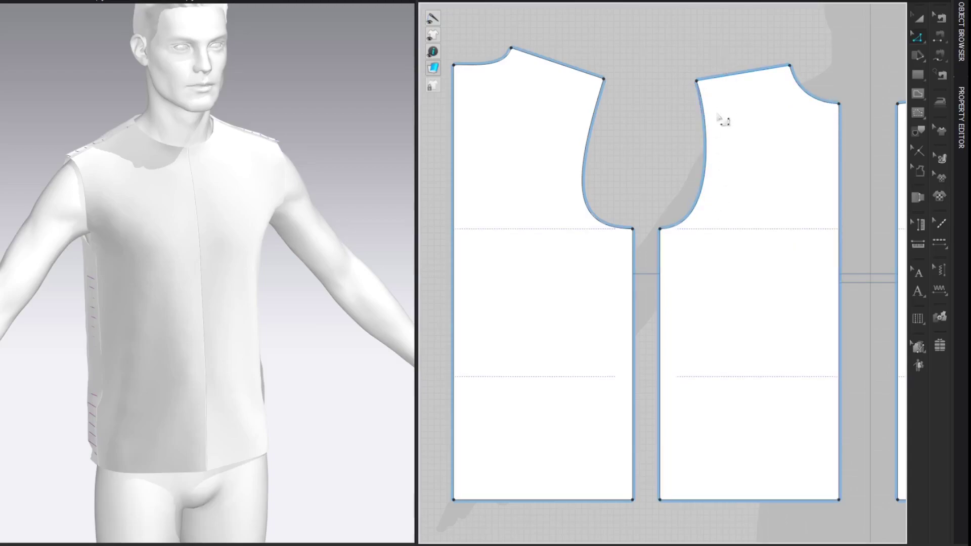
# Step: Reshape the front armhole by aligning its upper curve handle with the baseline perpendicular to the shoulder
pyautogui.click(709, 134)
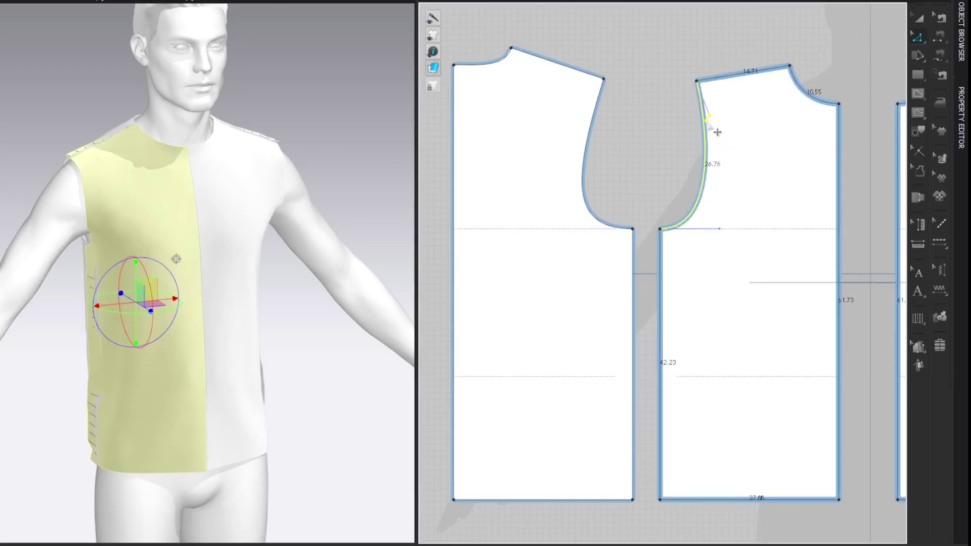
pyautogui.moveTo(712, 140); pyautogui.dragTo(713, 145)
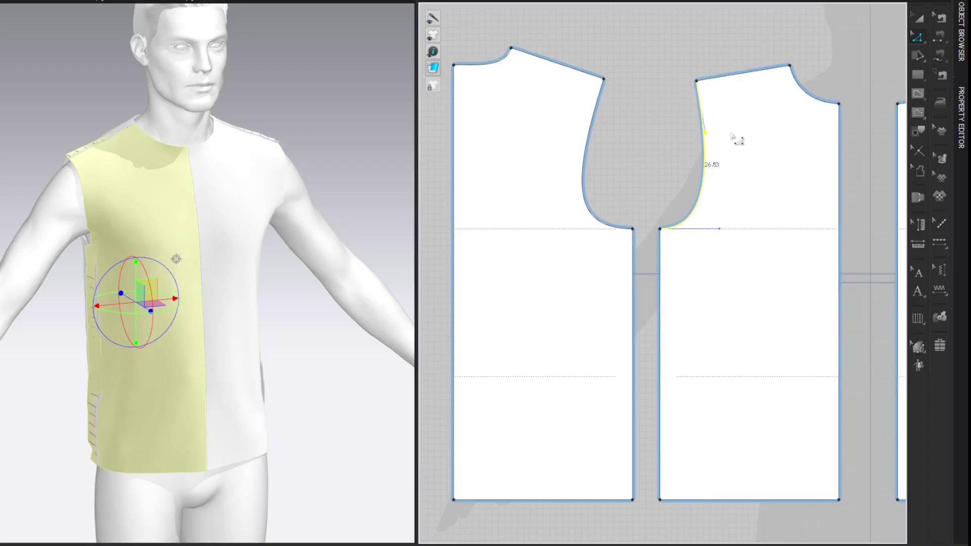
pyautogui.click(719, 158)
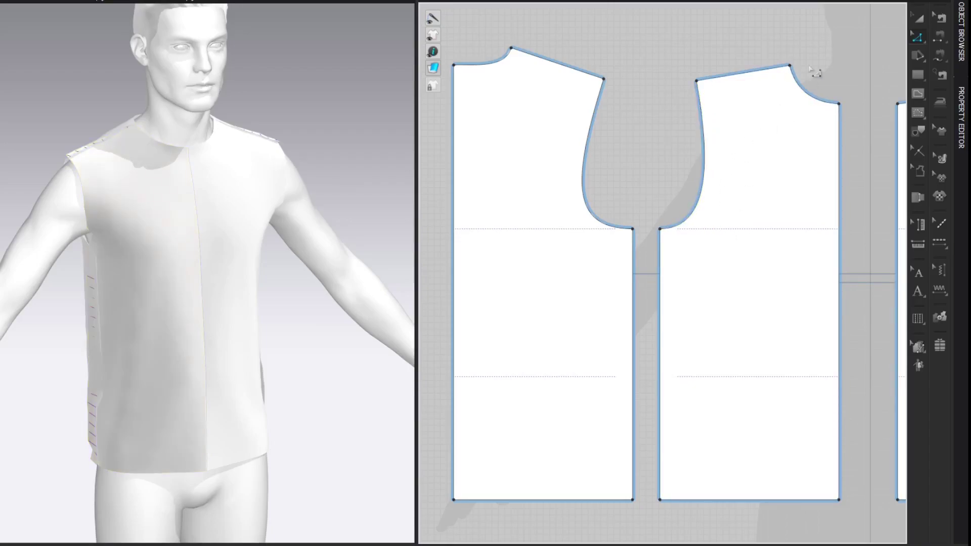
# Step: Add a 5 cm internal line at 90° to the shoulder from the back shoulder tip and convert it to a baseline
pyautogui.rightClick(604, 78)
pyautogui.moveTo(706, 167)
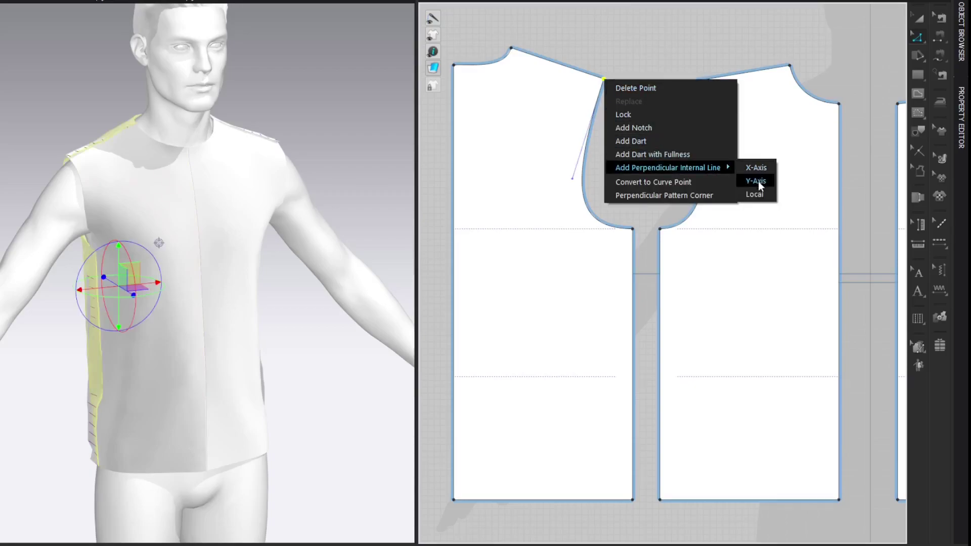
pyautogui.click(755, 194)
pyautogui.doubleClick(461, 221)
pyautogui.write('5')
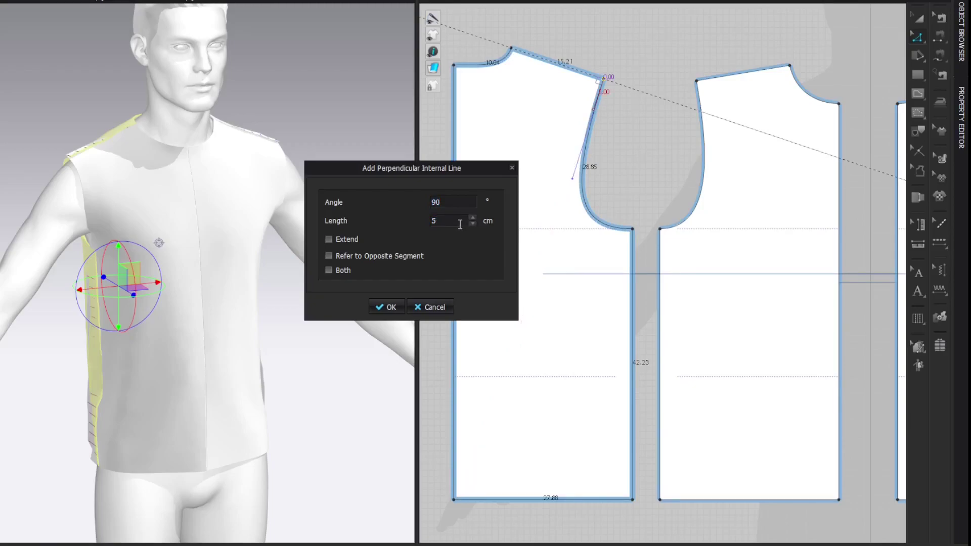
pyautogui.press('Return')
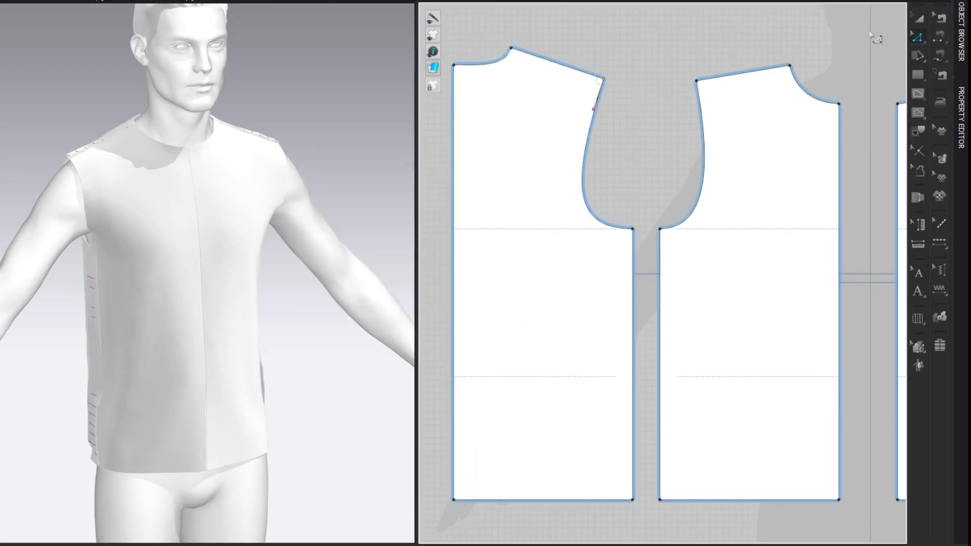
pyautogui.rightClick(595, 107)
pyautogui.click(633, 216)
# Step: Reshape the back armhole by adjusting its upper curve handle along the line perpendicular to the back shoulder
pyautogui.click(588, 166)
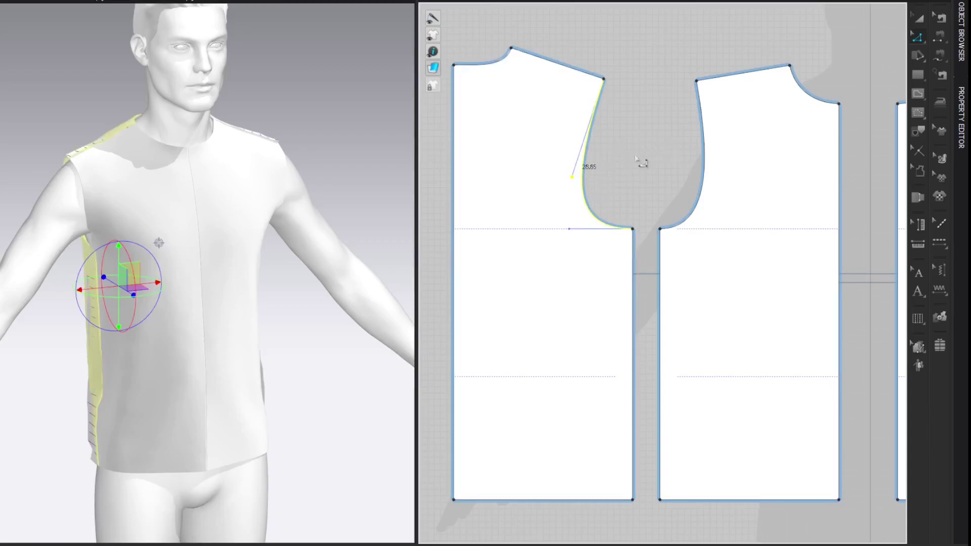
pyautogui.moveTo(573, 181); pyautogui.dragTo(571, 176)
pyautogui.click(663, 157)
pyautogui.click(599, 218)
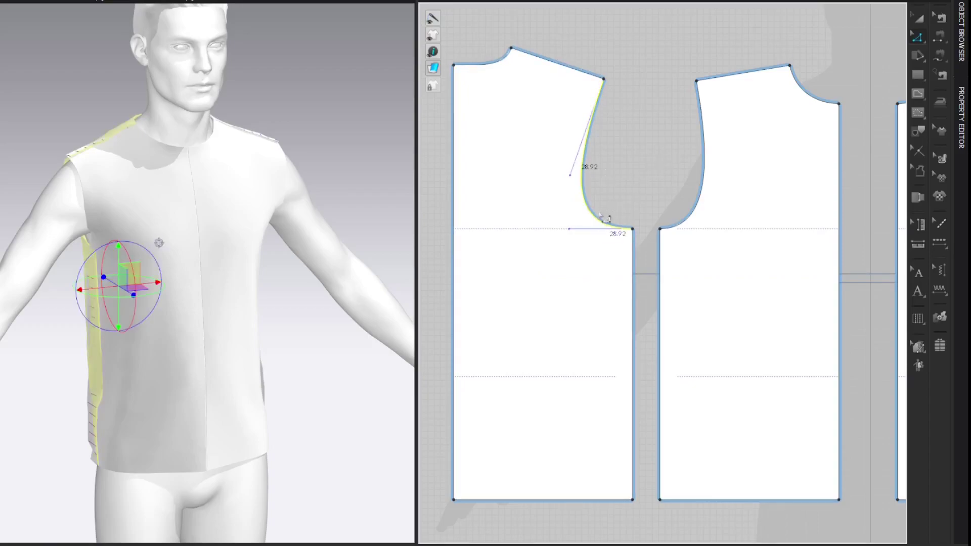
pyautogui.click(855, 57)
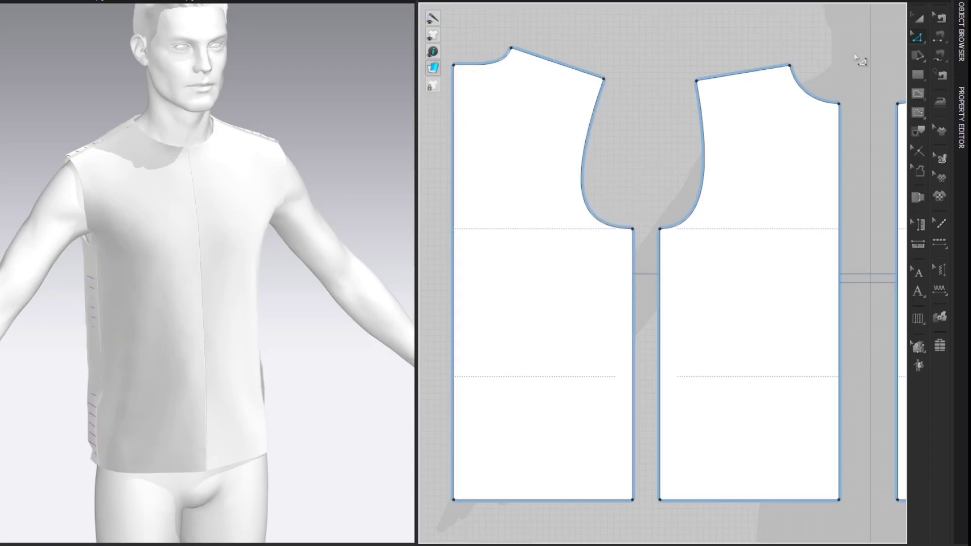
pyautogui.scroll(-2, 856, 57)
pyautogui.moveTo(851, 59); pyautogui.dragTo(814, 33, button='middle')
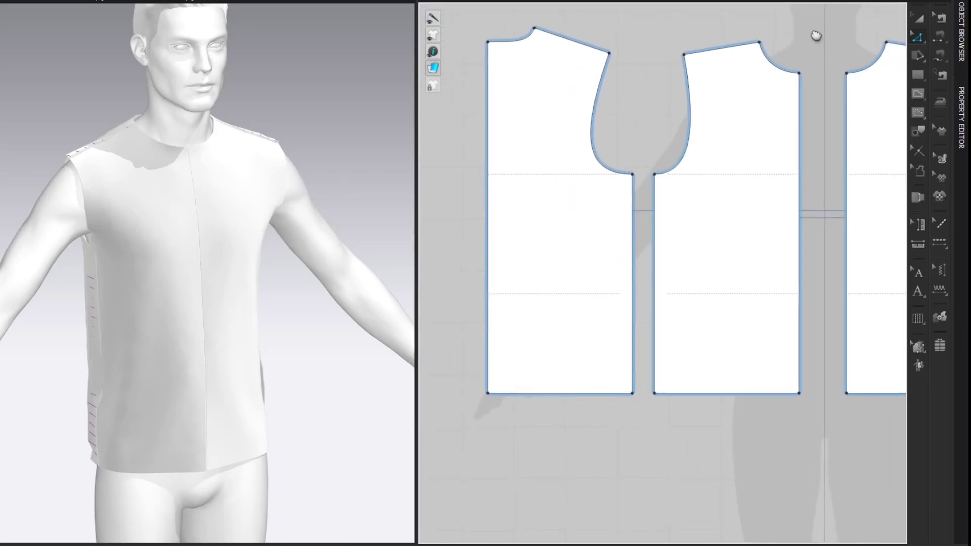
pyautogui.click(618, 394)
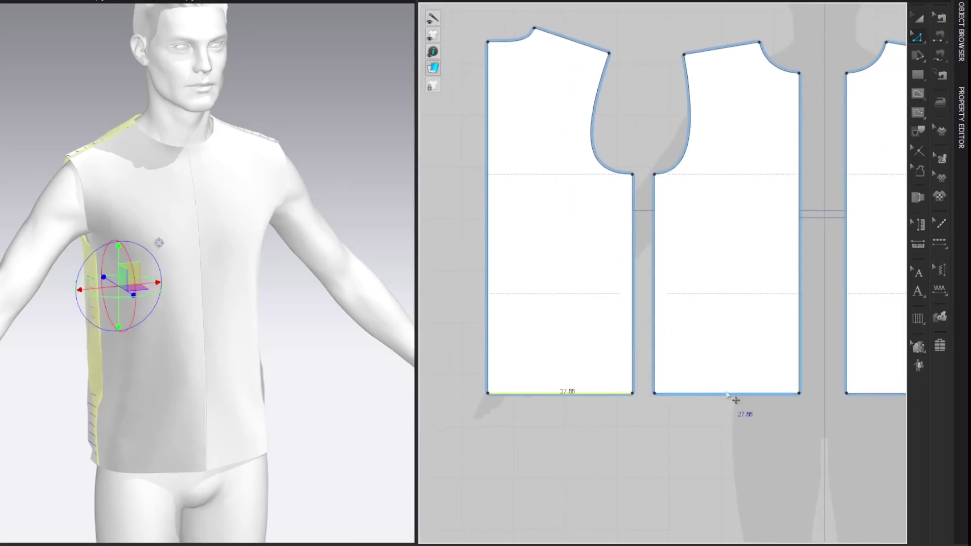
pyautogui.doubleClick(729, 394)
pyautogui.moveTo(729, 394); pyautogui.dragTo(696, 404)
pyautogui.hotkey('ctrl', 'z')
# Step: Lengthen the front and back pieces together by moving their hemlines 22 cm downward
pyautogui.click(620, 394)
pyautogui.keyDown('shift'); pyautogui.click(679, 394); pyautogui.keyUp('shift')
pyautogui.press('Return')
pyautogui.write('22')
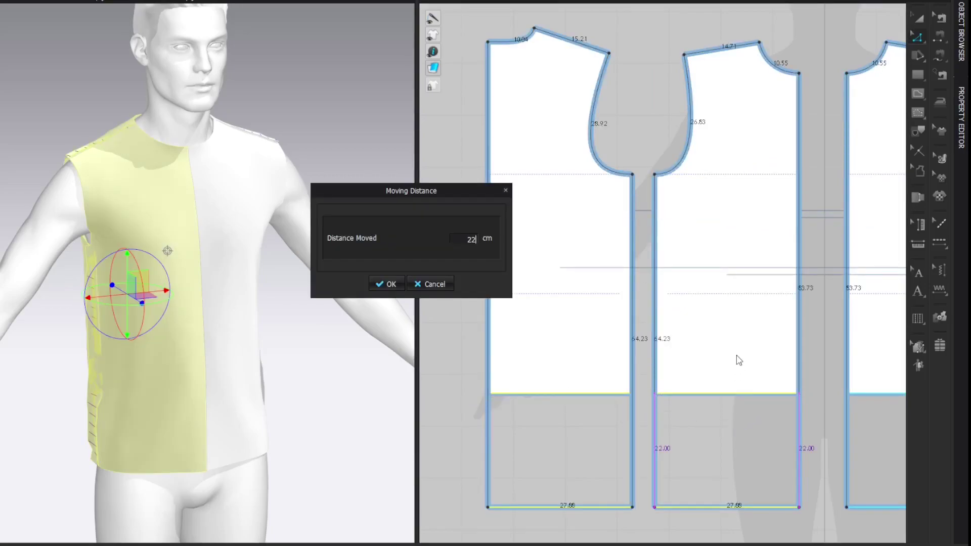
pyautogui.press('Return')
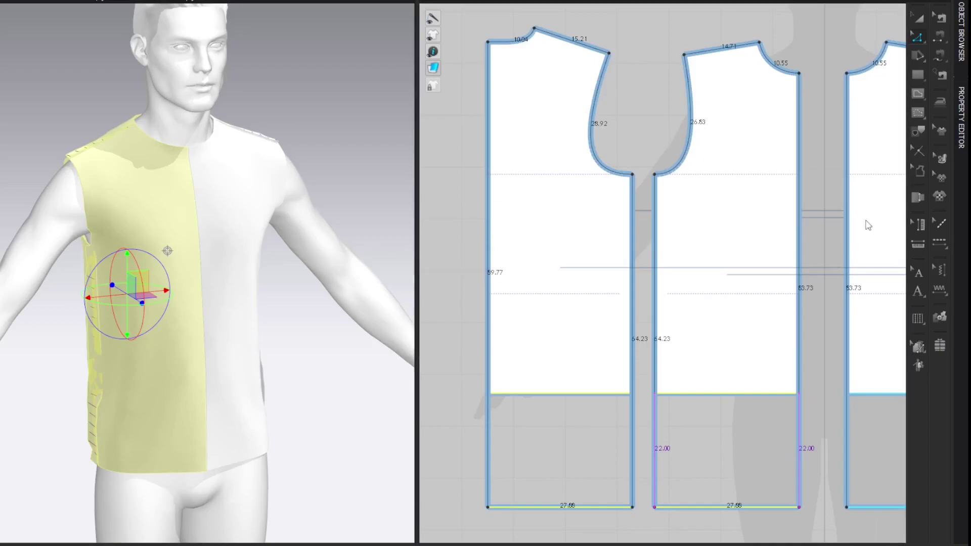
pyautogui.click(827, 48)
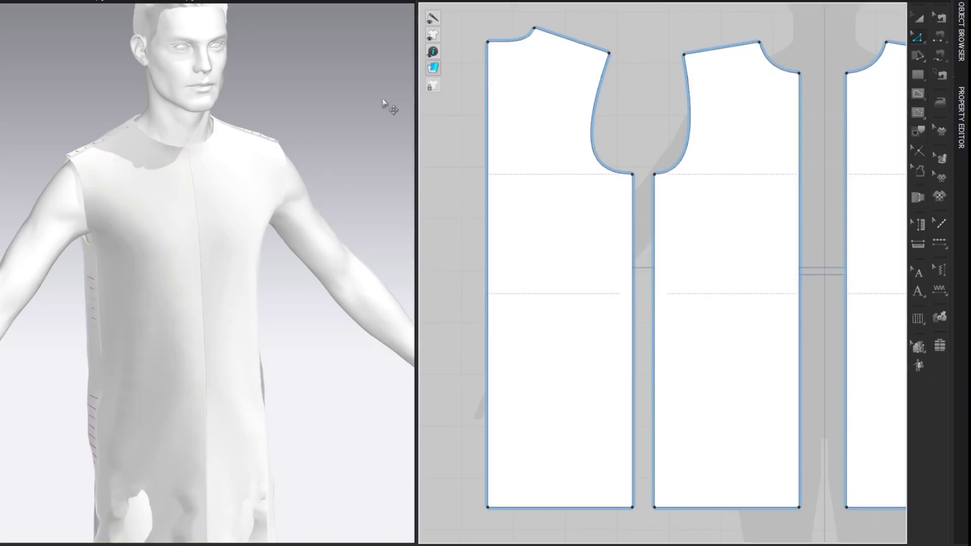
# Step: Simulate the lengthened garment on the avatar with the hem in view
pyautogui.scroll(-3, 369, 104)
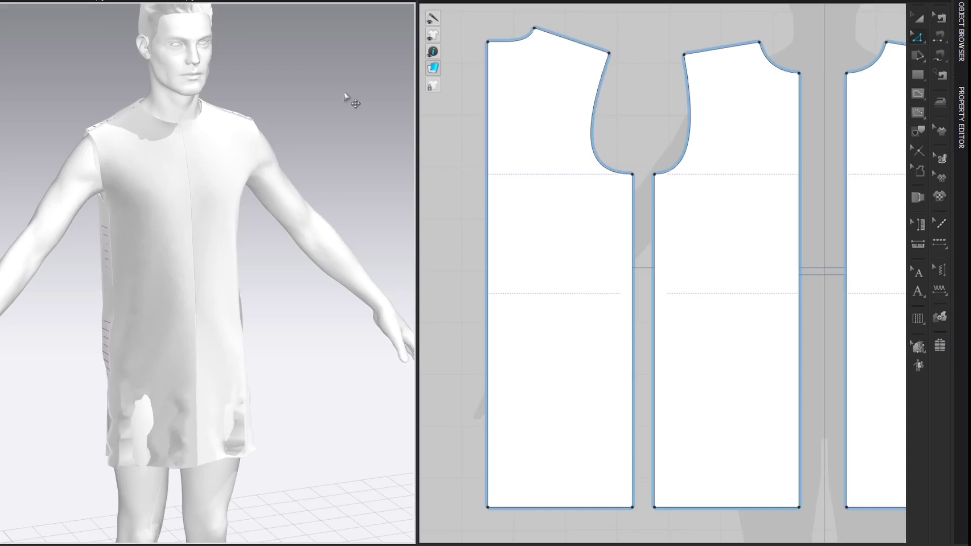
pyautogui.moveTo(325, 99); pyautogui.dragTo(310, 143, button='right')
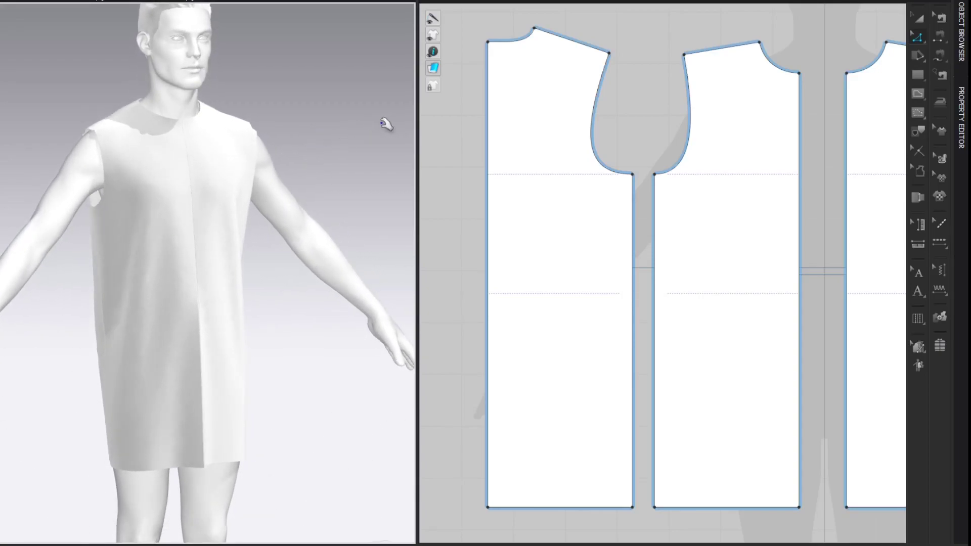
pyautogui.click(850, 45)
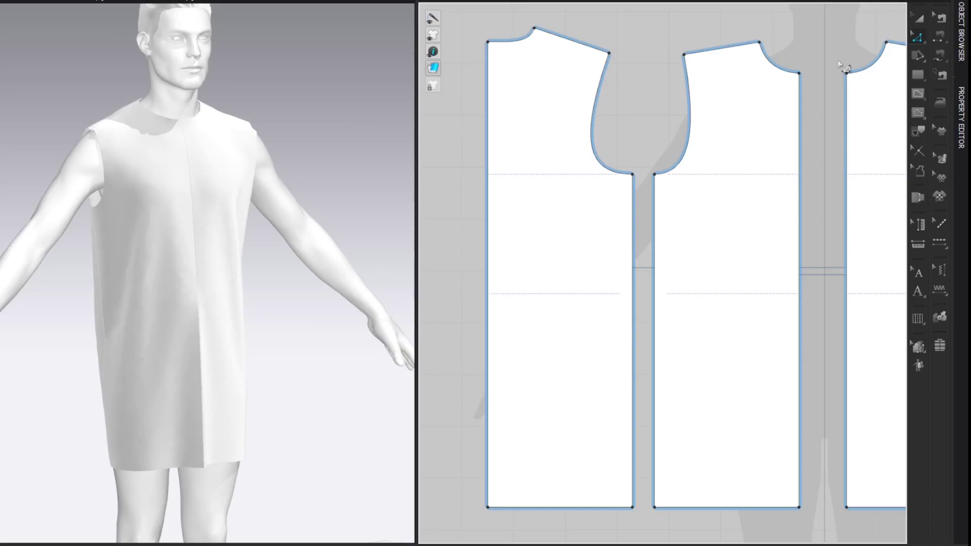
# Step: Enlarge the 2D pattern area and move the base draft further away from the pieces to clear drafting space
pyautogui.moveTo(415, 161); pyautogui.dragTo(181, 165)
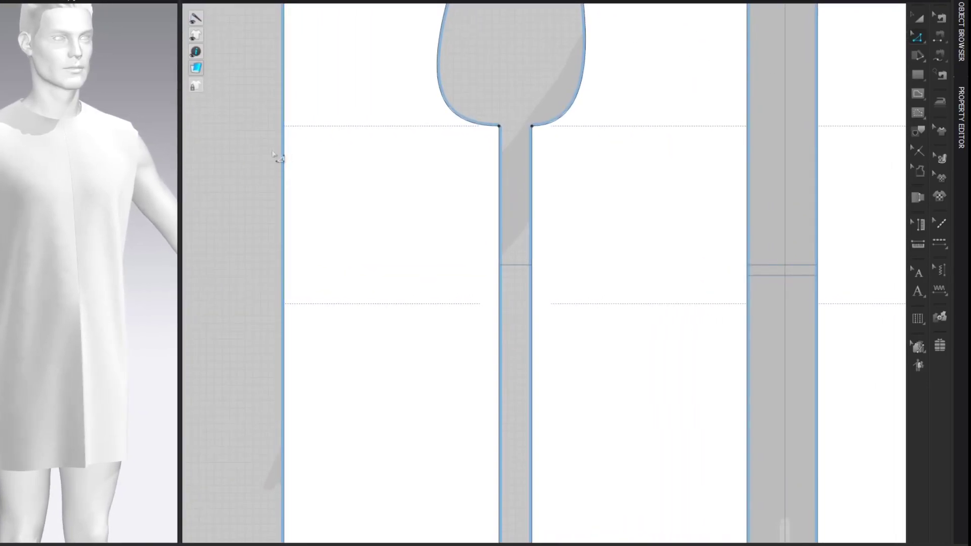
pyautogui.moveTo(281, 156); pyautogui.dragTo(383, 158, button='middle')
pyautogui.scroll(-4, 630, 152)
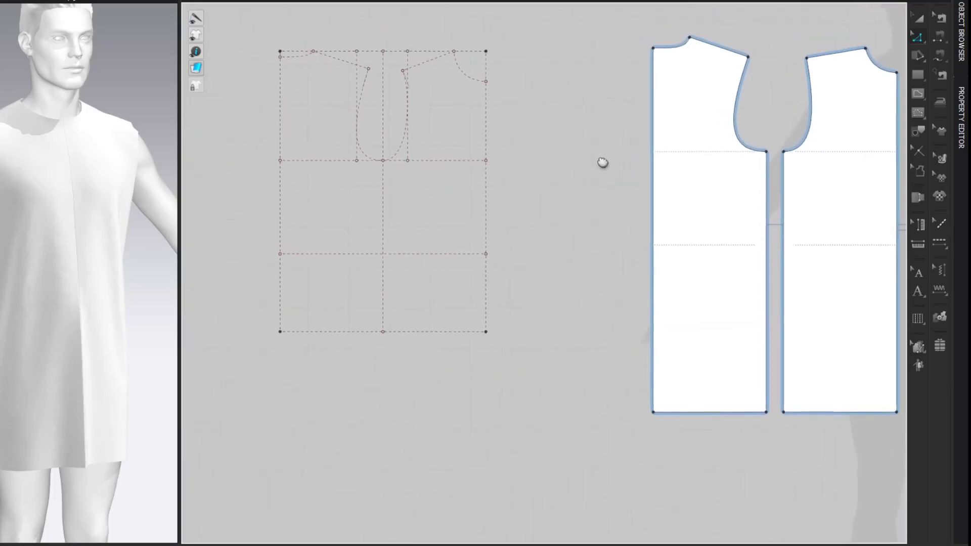
pyautogui.moveTo(447, 139); pyautogui.dragTo(230, 138)
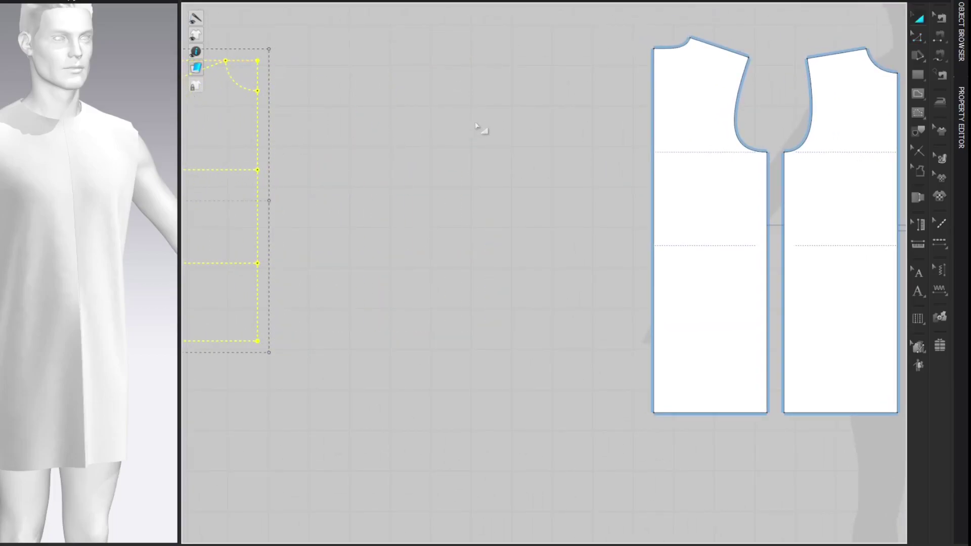
pyautogui.scroll(5, 489, 134)
pyautogui.moveTo(489, 137); pyautogui.dragTo(312, 172, button='middle')
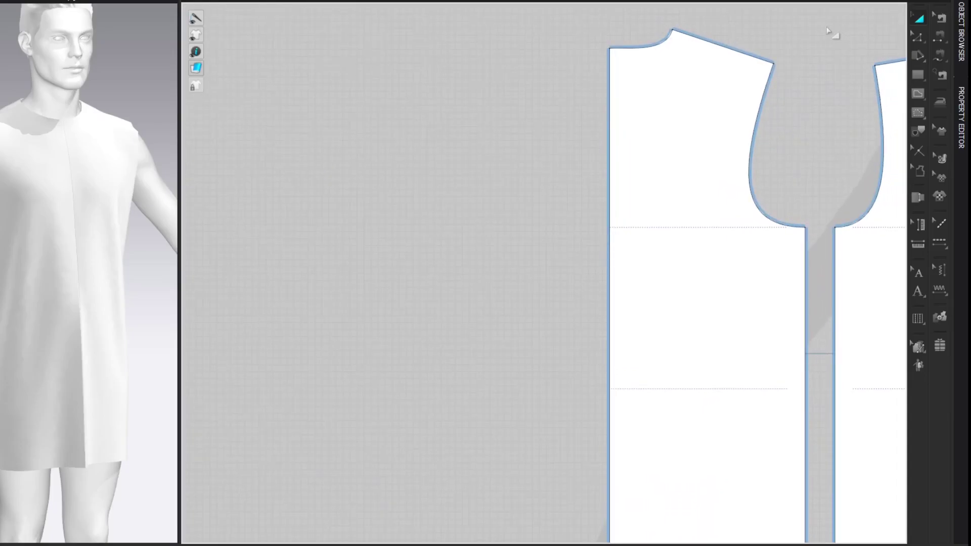
# Step: Draw a rectangular pattern about 15 cm wide and 53 cm long in the empty space beside the back piece
pyautogui.press('s')
pyautogui.moveTo(337, 49); pyautogui.dragTo(449, 427)
pyautogui.press('z')
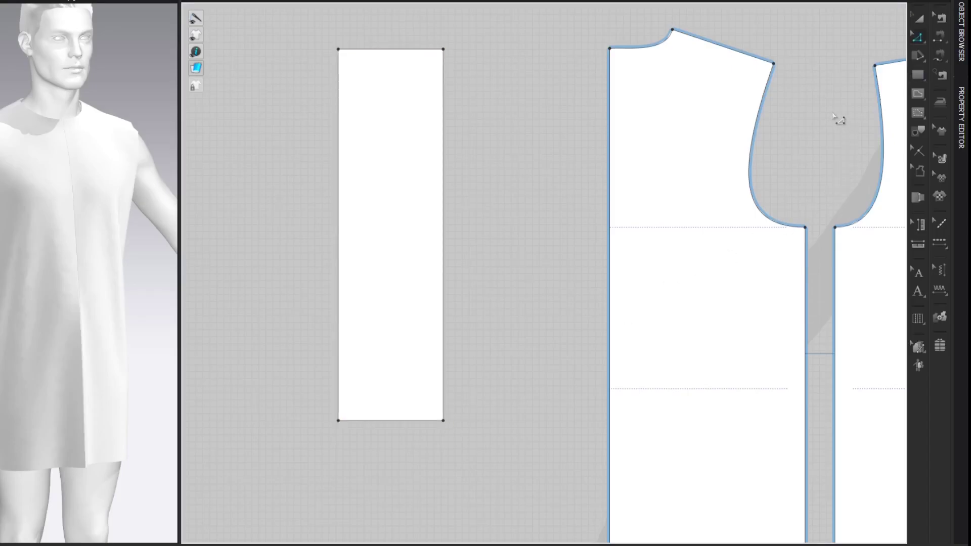
# Step: Look up the avatar's bicep circumference in its body measurements
pyautogui.click(132, 2)
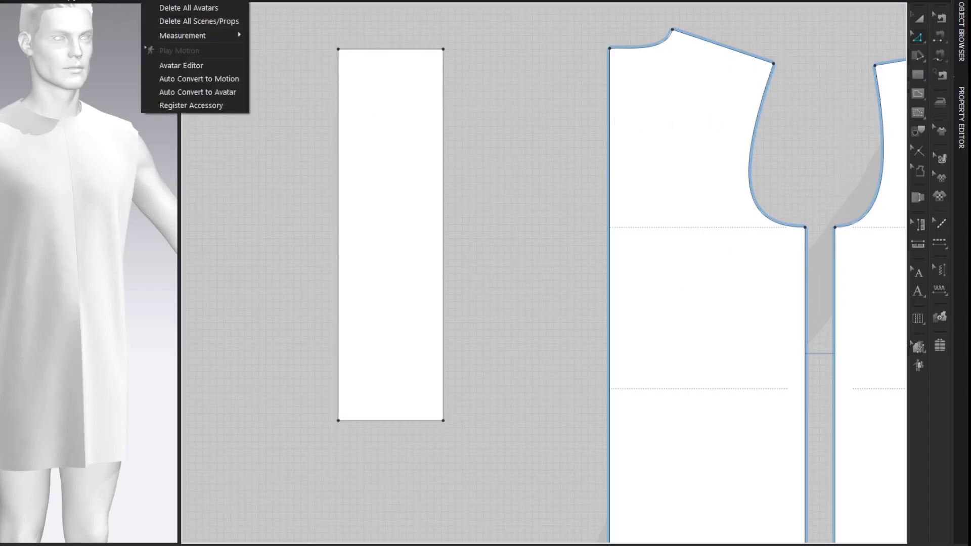
pyautogui.click(163, 63)
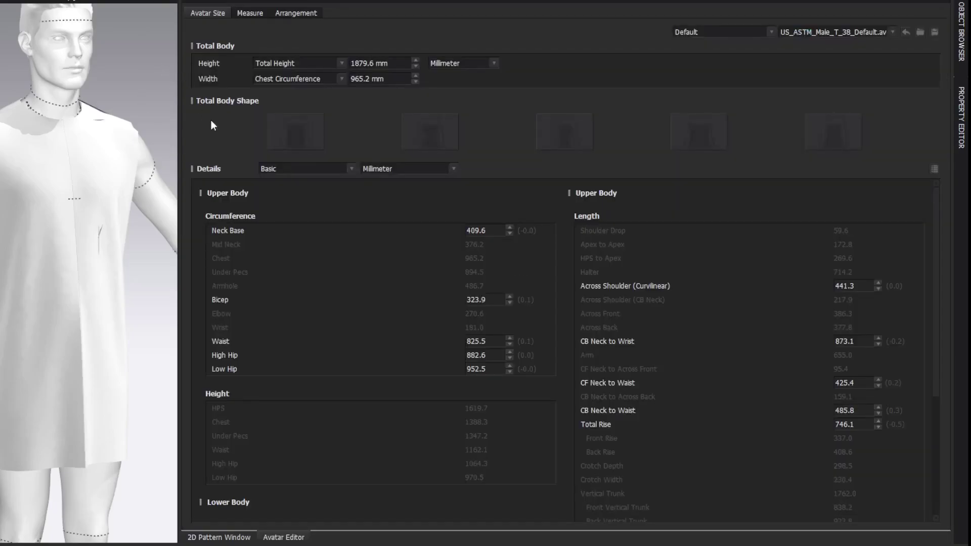
pyautogui.moveTo(224, 303)
pyautogui.doubleClick(501, 301)
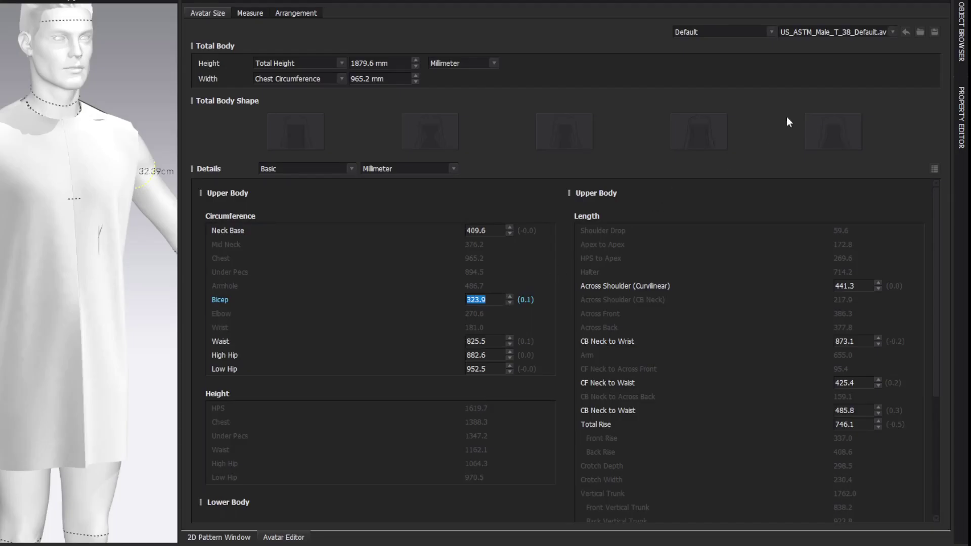
pyautogui.click(949, 5)
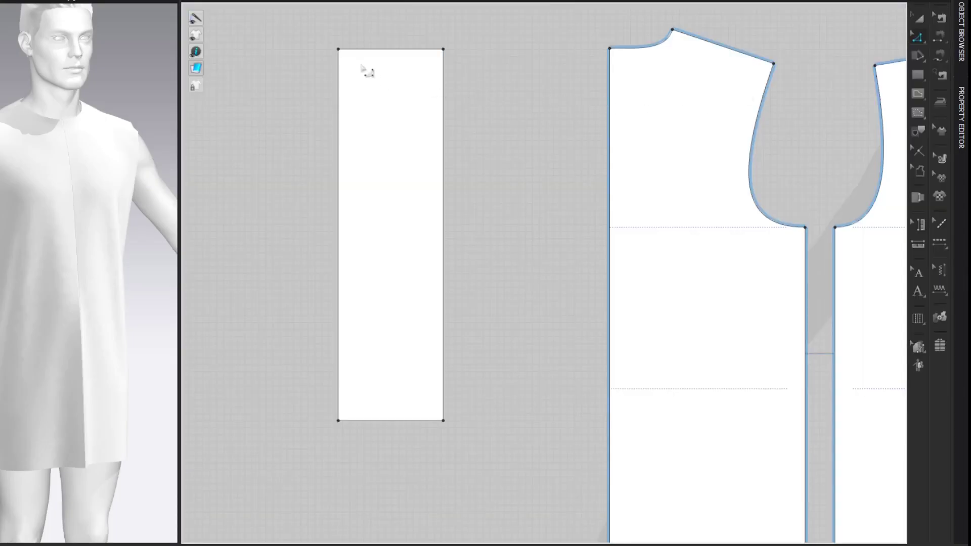
# Step: Set the rectangle's upper edge to 18.70 cm and move the matching lower corner outward to keep the piece rectangular
pyautogui.rightClick(405, 51)
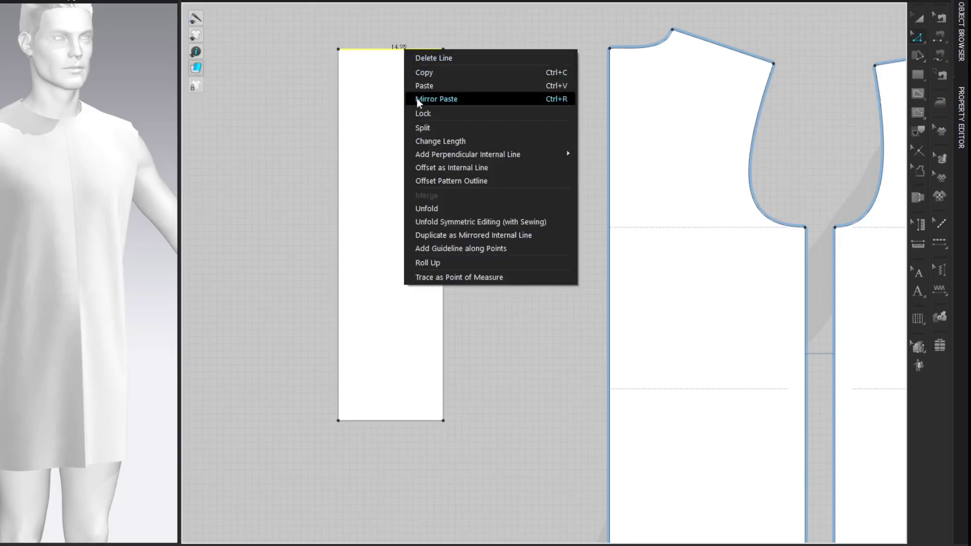
pyautogui.click(427, 140)
pyautogui.click(473, 231)
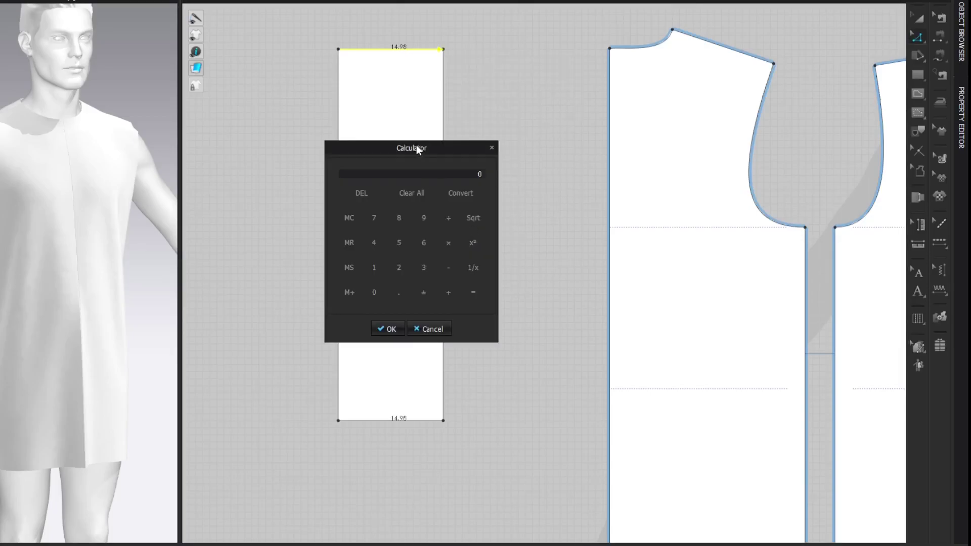
pyautogui.write('32.3')
pyautogui.click(387, 329)
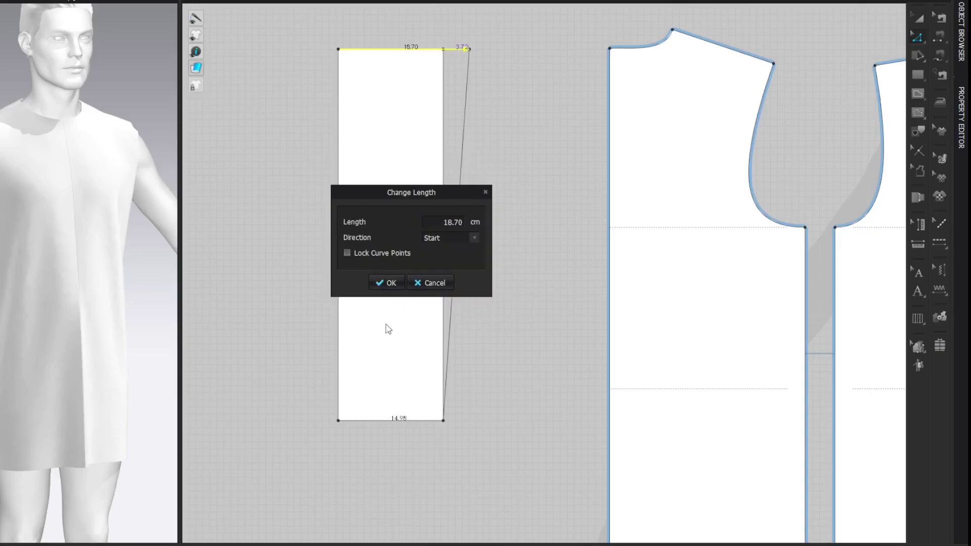
pyautogui.click(390, 283)
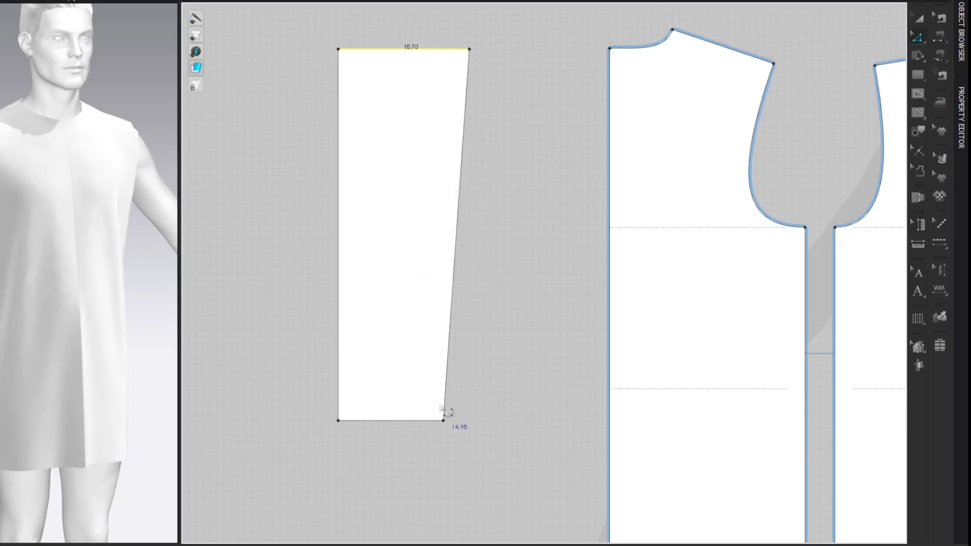
pyautogui.moveTo(444, 422); pyautogui.dragTo(470, 421)
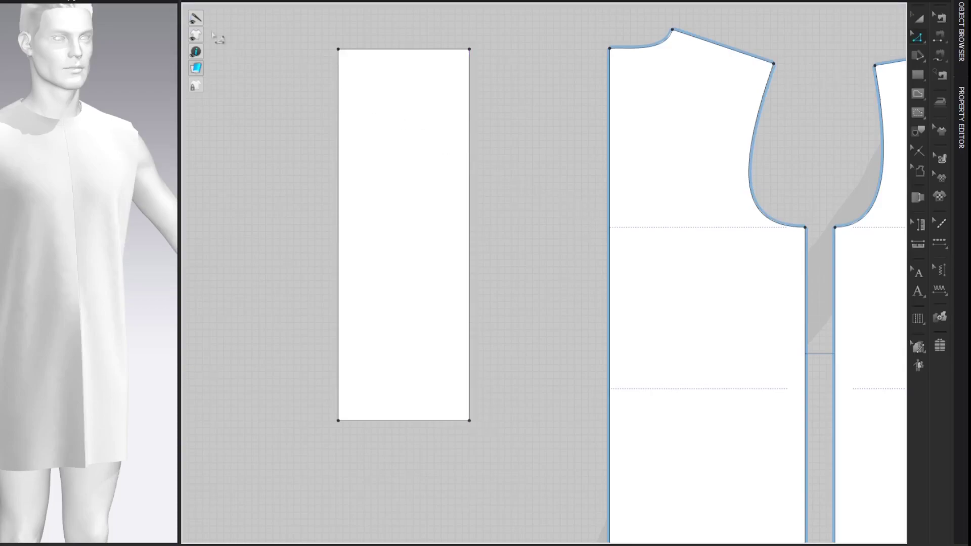
# Step: Look up the avatar's arm length in its body measurements
pyautogui.click(167, 1)
pyautogui.click(167, 61)
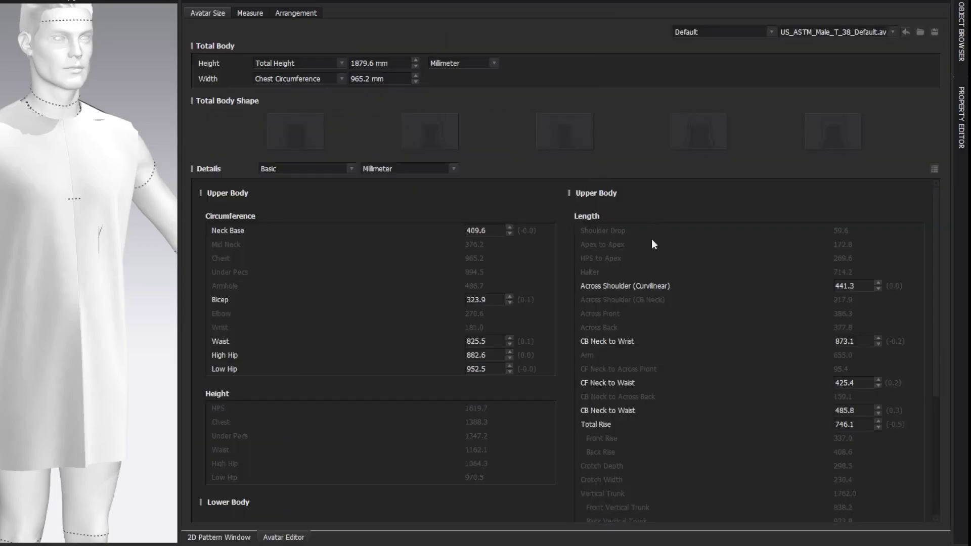
pyautogui.moveTo(589, 357)
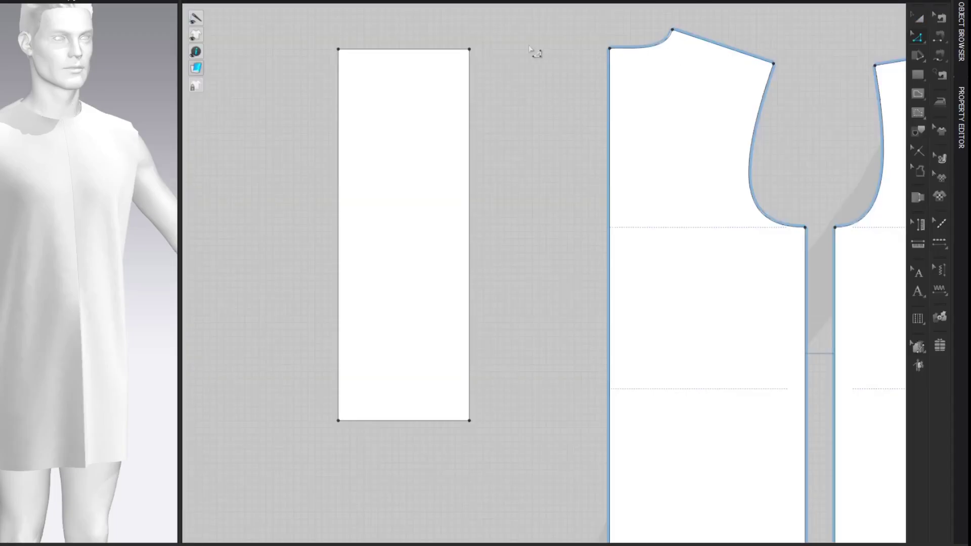
# Step: Set the sleeve rectangle's edge nearest the back piece to 65.5 cm and move the opposite lower corner down to keep it rectangular
pyautogui.rightClick(473, 78)
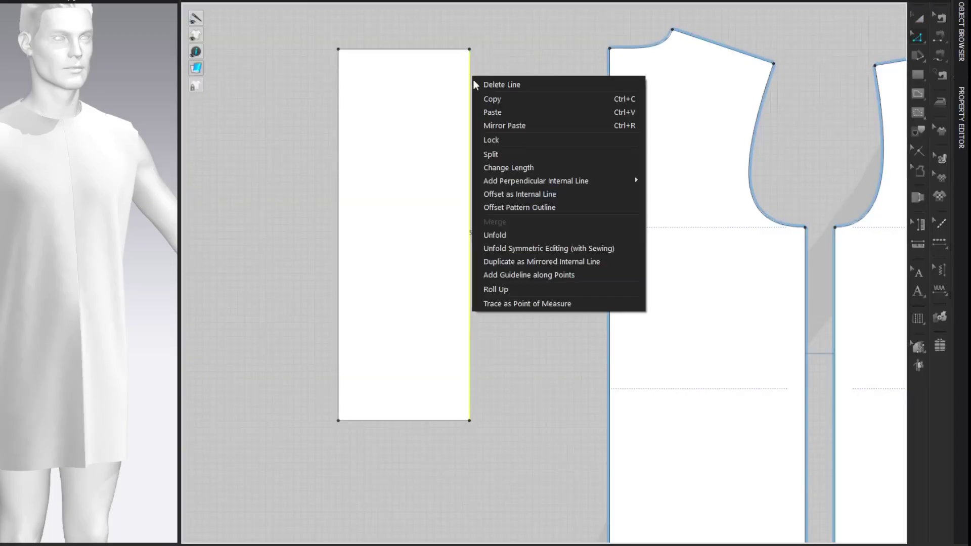
pyautogui.click(504, 167)
pyautogui.write('65.5')
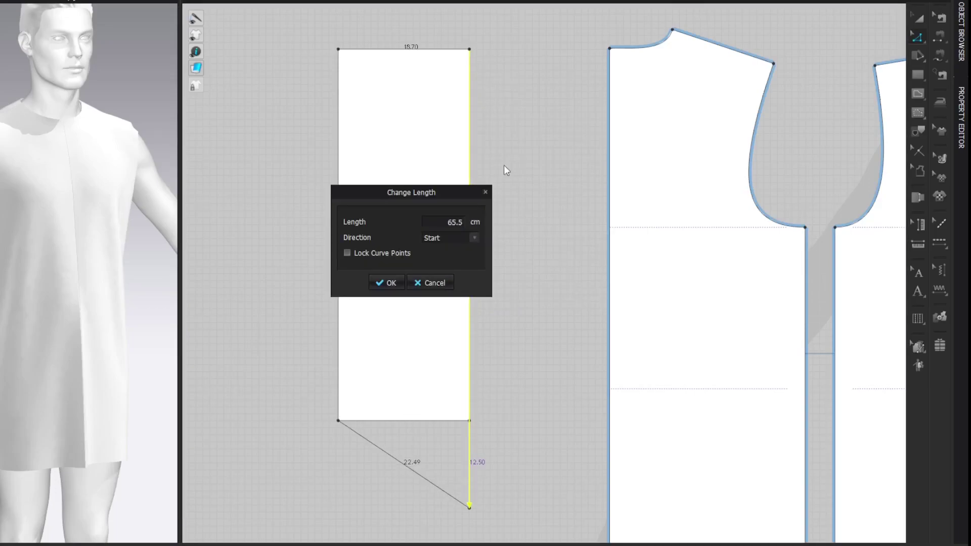
pyautogui.click(391, 282)
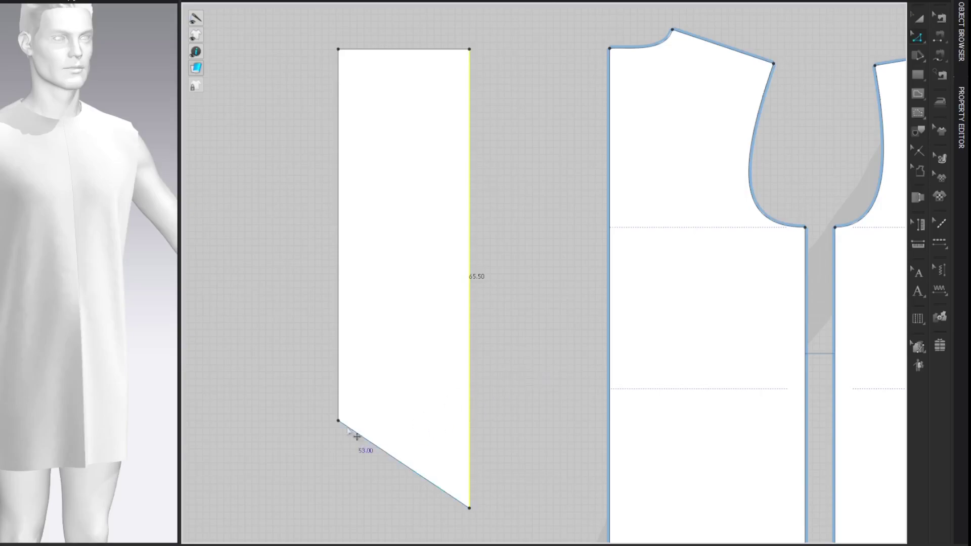
pyautogui.moveTo(339, 421); pyautogui.dragTo(335, 511)
pyautogui.press('a')
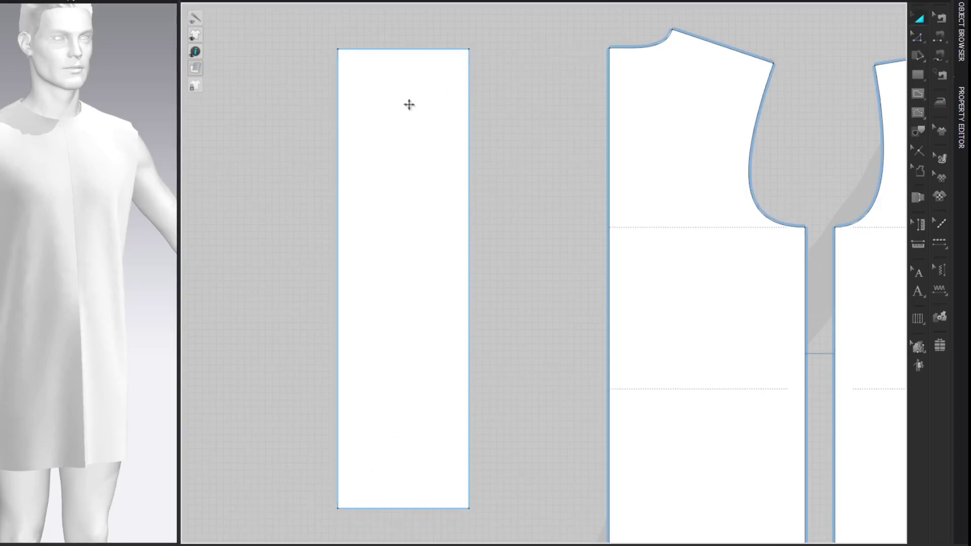
# Step: Measure the underside of the avatar's arm in a straight run from the underarm to the wrist
pyautogui.moveTo(179, 173); pyautogui.dragTo(337, 169)
pyautogui.moveTo(106, 110); pyautogui.dragTo(234, 72, button='right')
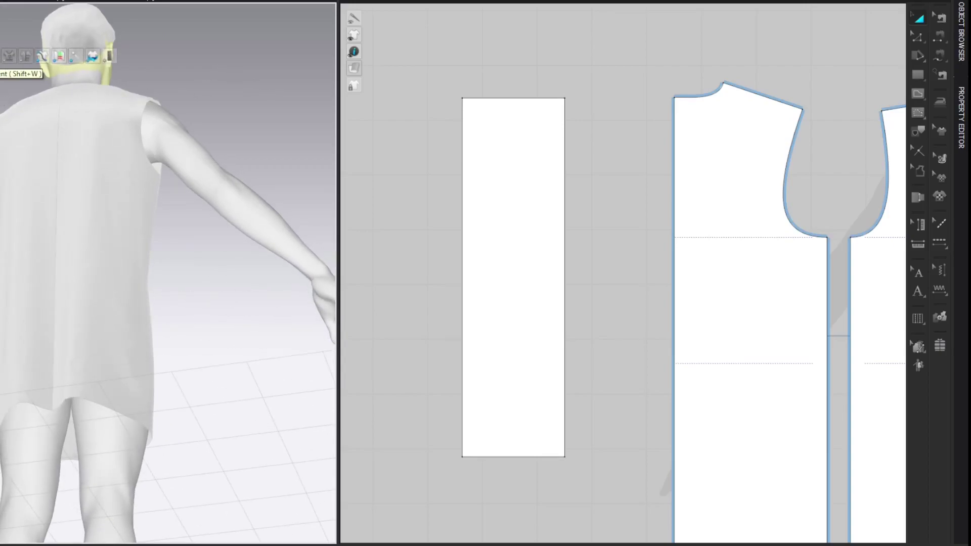
pyautogui.click(9, 55)
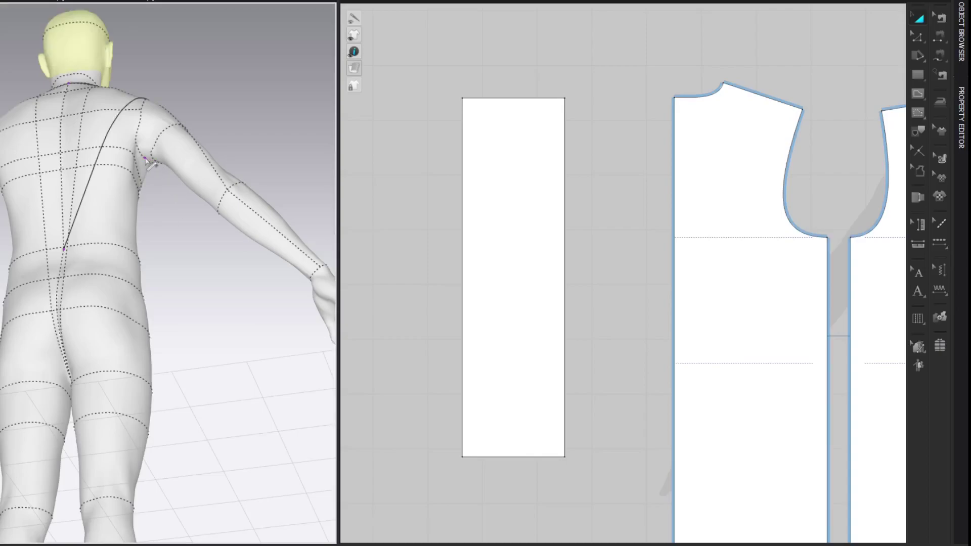
pyautogui.moveTo(144, 160)
pyautogui.mouseDown()
pyautogui.moveTo(290, 275)
pyautogui.moveTo(311, 276)
pyautogui.mouseUp()
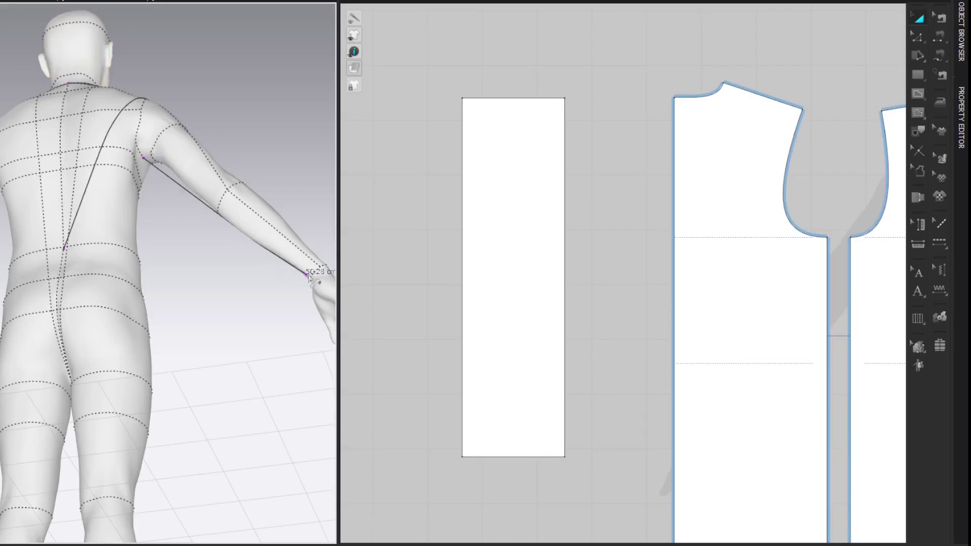
pyautogui.click(311, 275)
pyautogui.moveTo(312, 278); pyautogui.dragTo(312, 278)
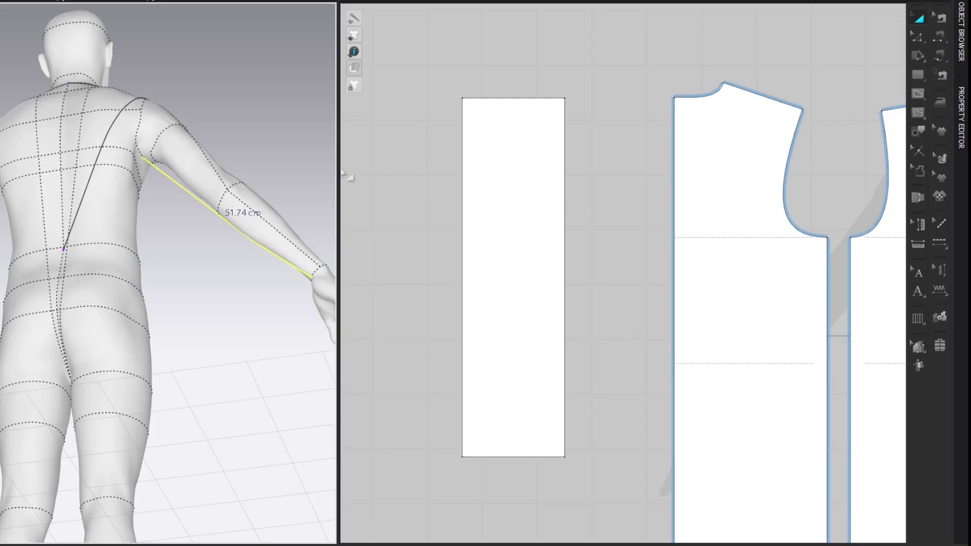
# Step: Split the sleeve rectangle's edge nearest the back piece into two lines, with the lower segment 51.5 cm long
pyautogui.moveTo(339, 165); pyautogui.dragTo(121, 166)
pyautogui.press('z')
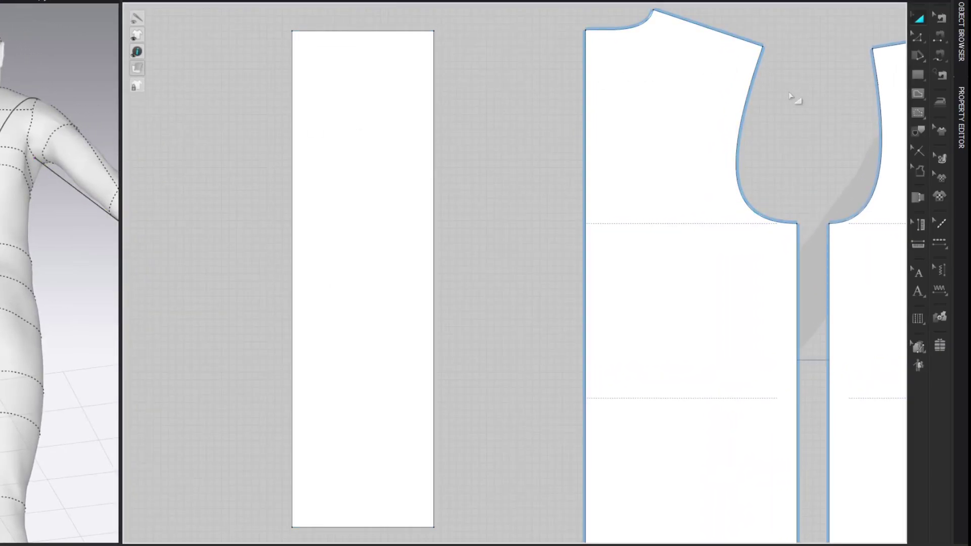
pyautogui.rightClick(437, 499)
pyautogui.click(509, 337)
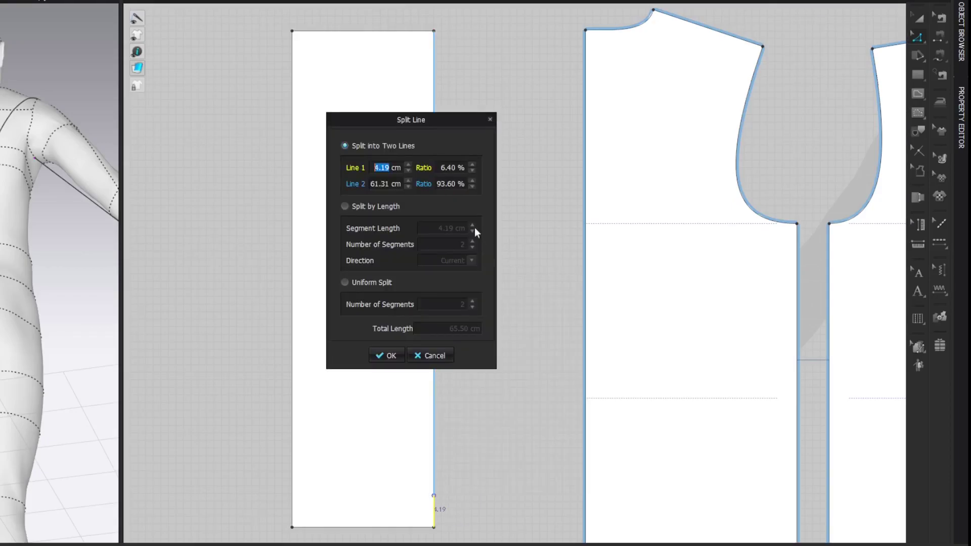
pyautogui.moveTo(440, 128); pyautogui.dragTo(625, 125)
pyautogui.write('51.5')
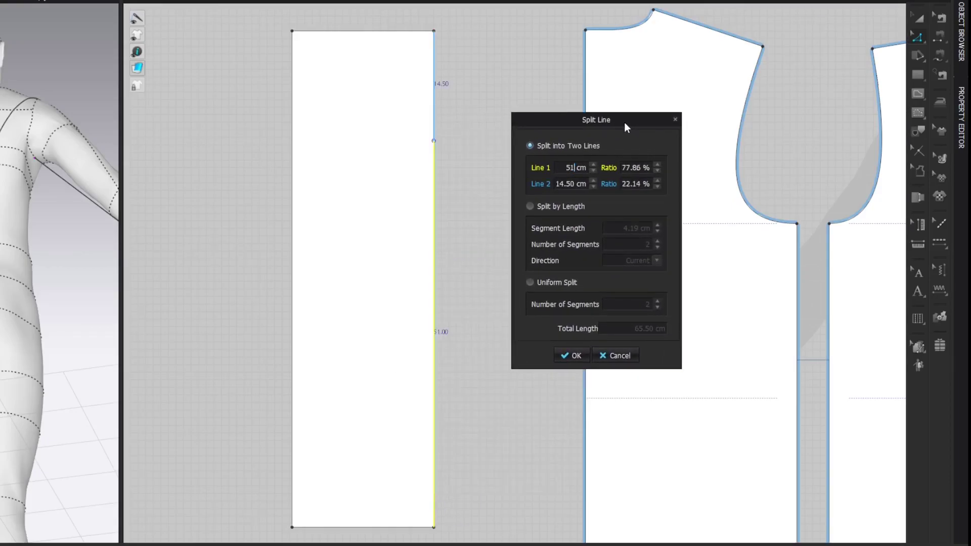
pyautogui.press('Return')
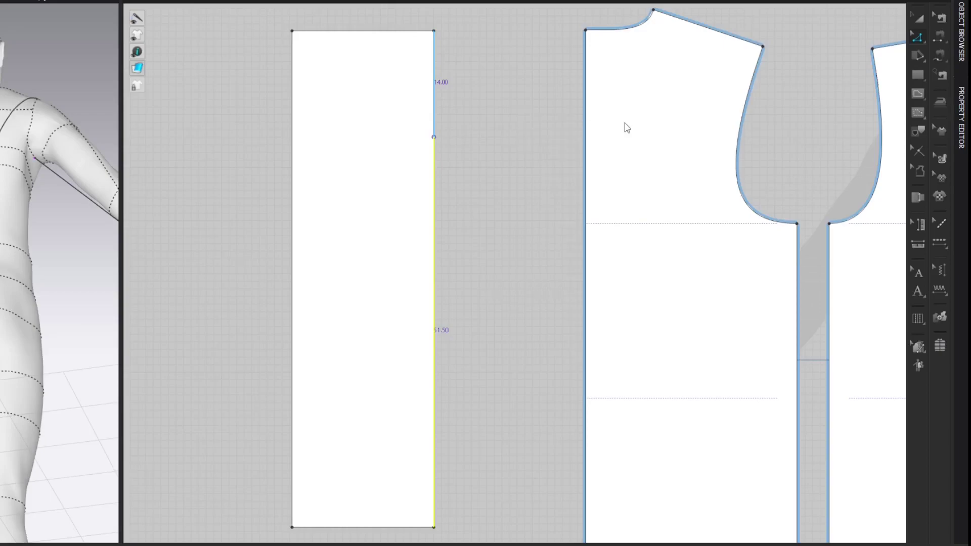
# Step: Draw a horizontal internal line from the new split point straight across the sleeve to the opposite edge
pyautogui.press('h')
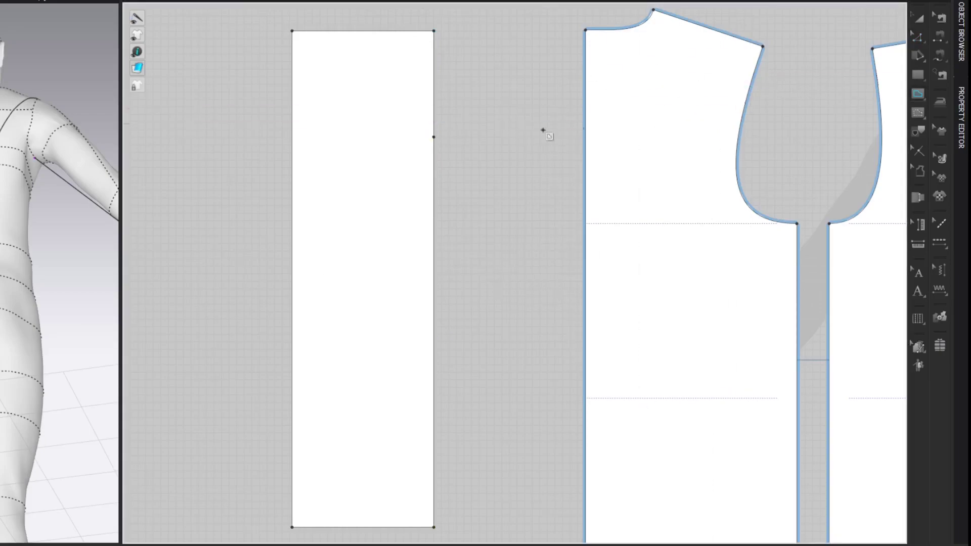
pyautogui.click(433, 136)
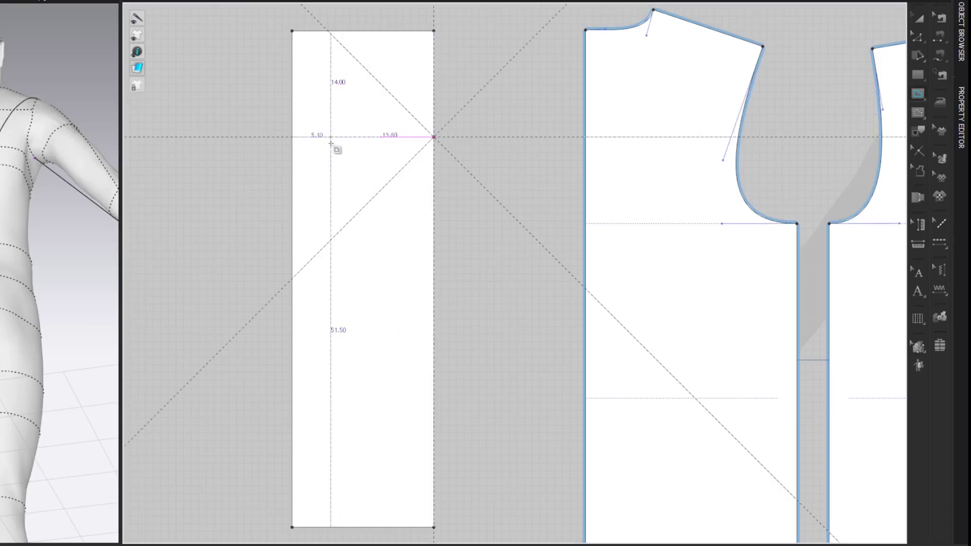
pyautogui.doubleClick(292, 137)
pyautogui.press('z')
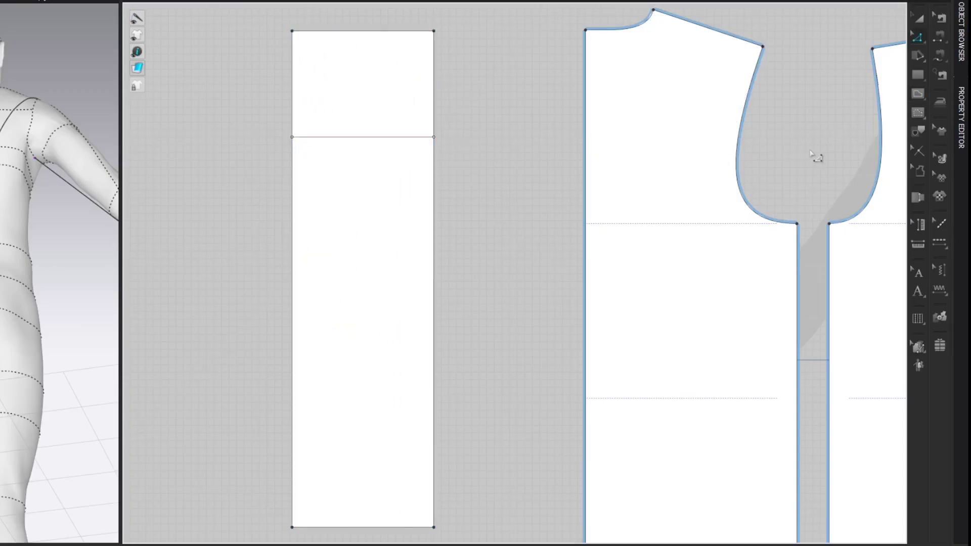
# Step: Measure the avatar's forearm from the elbow to the wrist
pyautogui.moveTo(120, 205); pyautogui.dragTo(216, 201)
pyautogui.moveTo(170, 151); pyautogui.dragTo(163, 194, button='right')
pyautogui.moveTo(162, 185); pyautogui.dragTo(35, 177, button='middle')
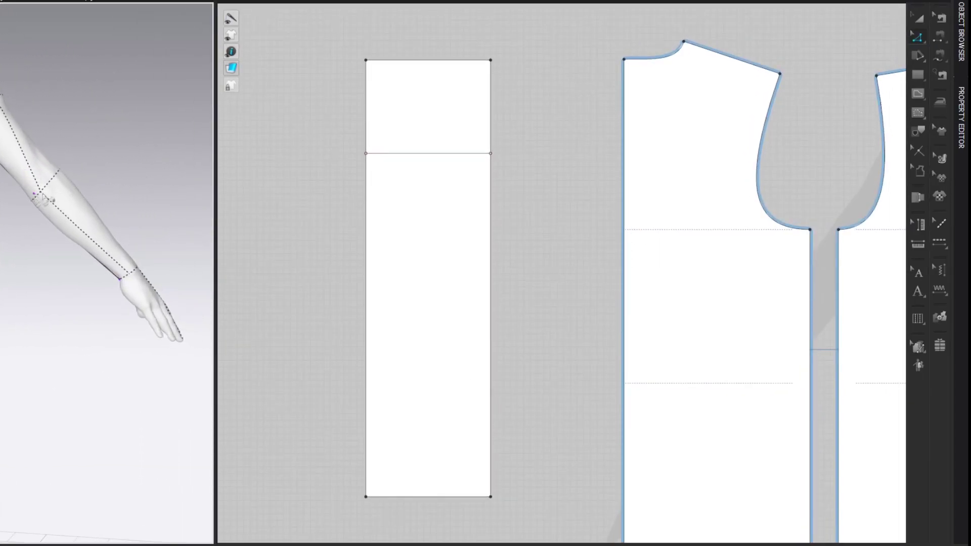
pyautogui.click(41, 193)
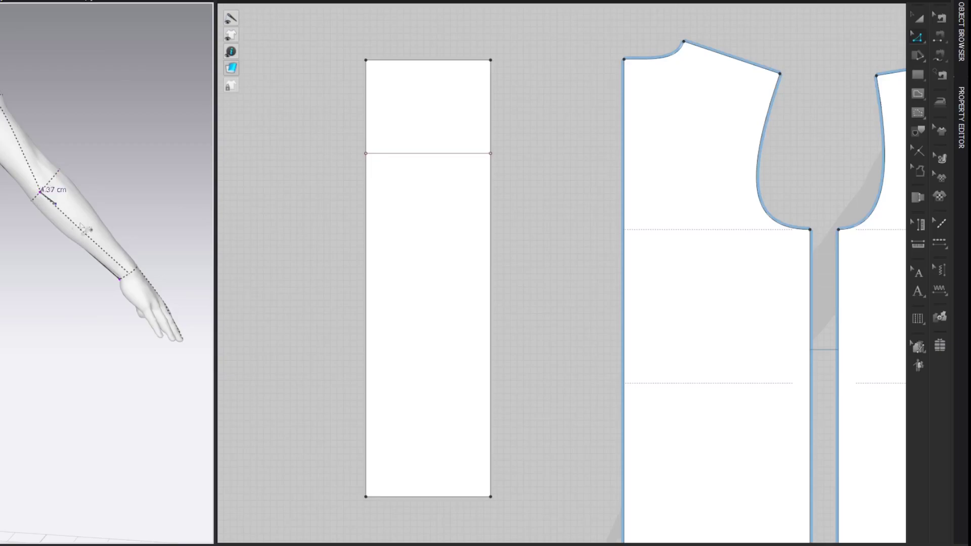
pyautogui.click(128, 276)
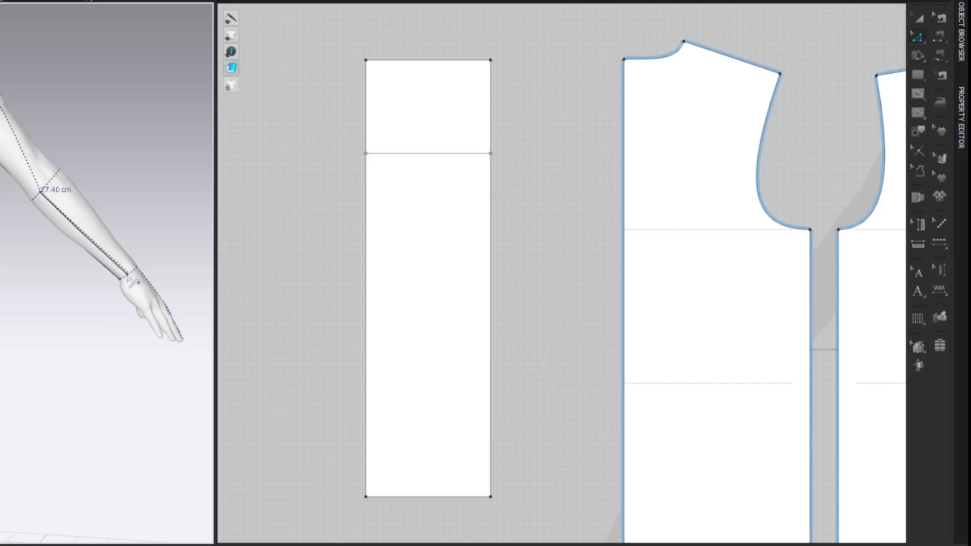
pyautogui.click(129, 276)
pyautogui.doubleClick(128, 274)
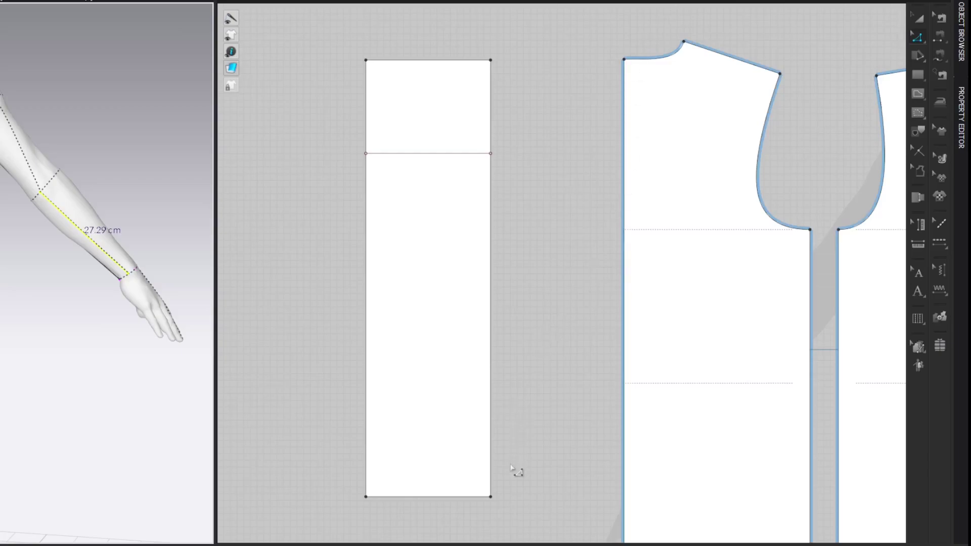
# Step: Split the lower part of the sleeve edge nearest the back piece, making the segment from the bottom corner 27.5 cm long
pyautogui.click(494, 479)
pyautogui.rightClick(494, 482)
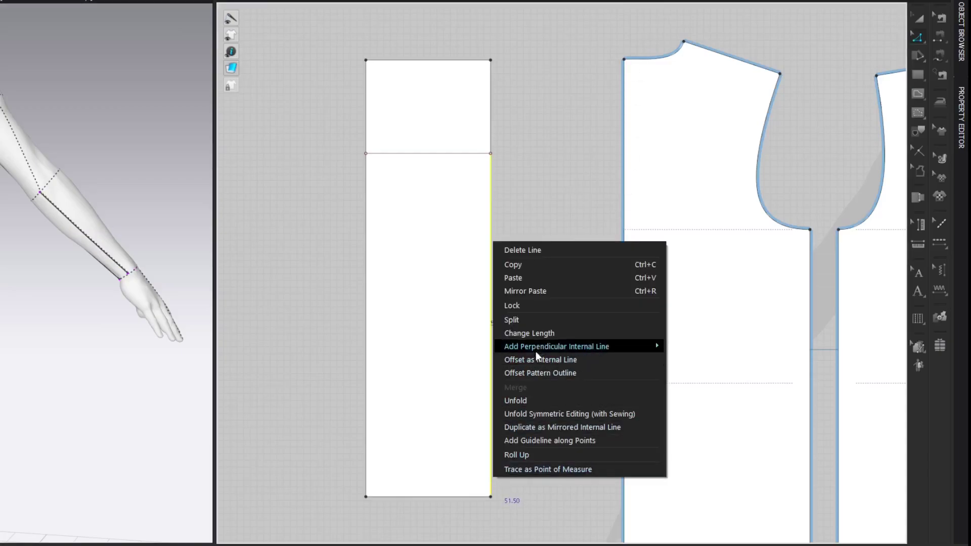
pyautogui.click(541, 322)
pyautogui.moveTo(456, 123); pyautogui.dragTo(297, 121)
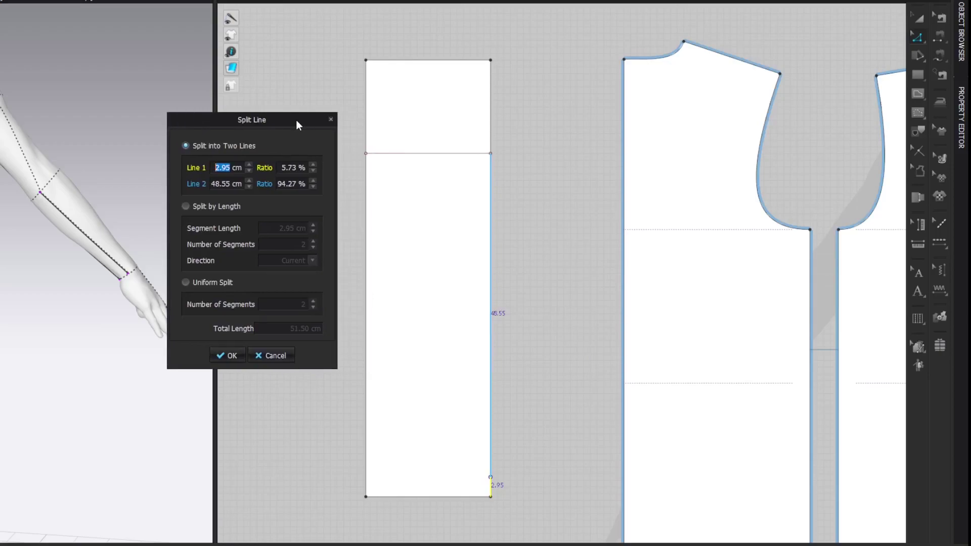
pyautogui.write('27.5')
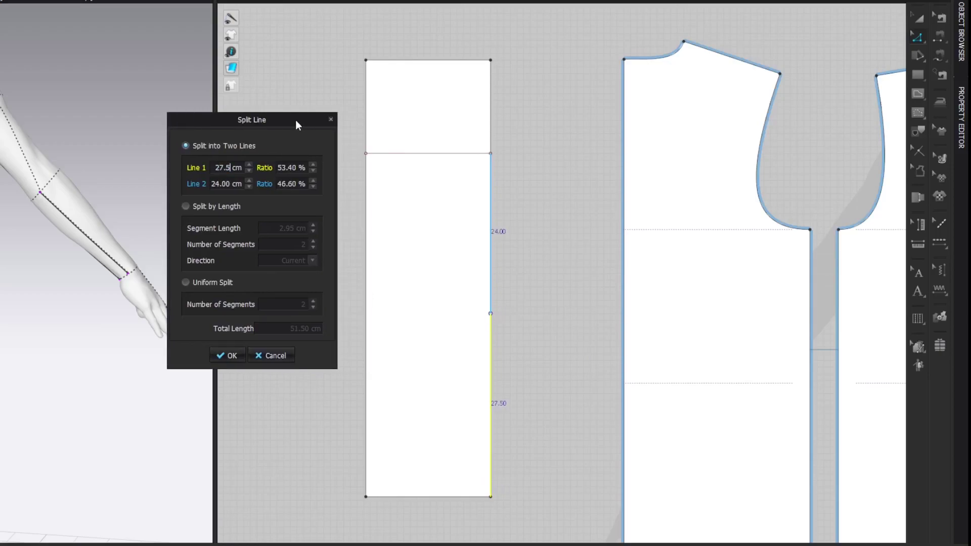
pyautogui.press('Return')
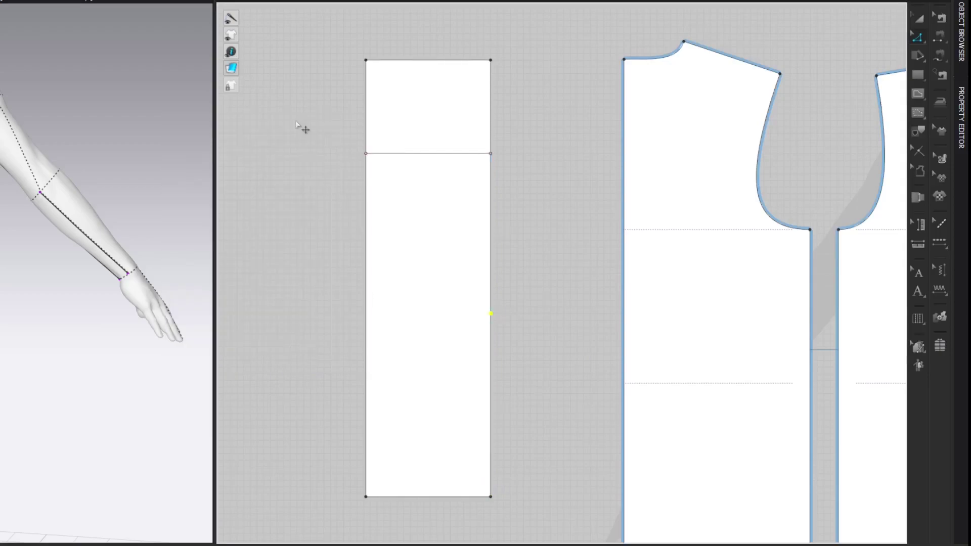
# Step: Draw a horizontal internal elbow line from the new split point across to the opposite sleeve edge
pyautogui.click(491, 314)
pyautogui.click(366, 313)
pyautogui.press('z')
# Step: Look up the avatar's elbow circumference in its body measurements
pyautogui.click(157, 2)
pyautogui.click(166, 68)
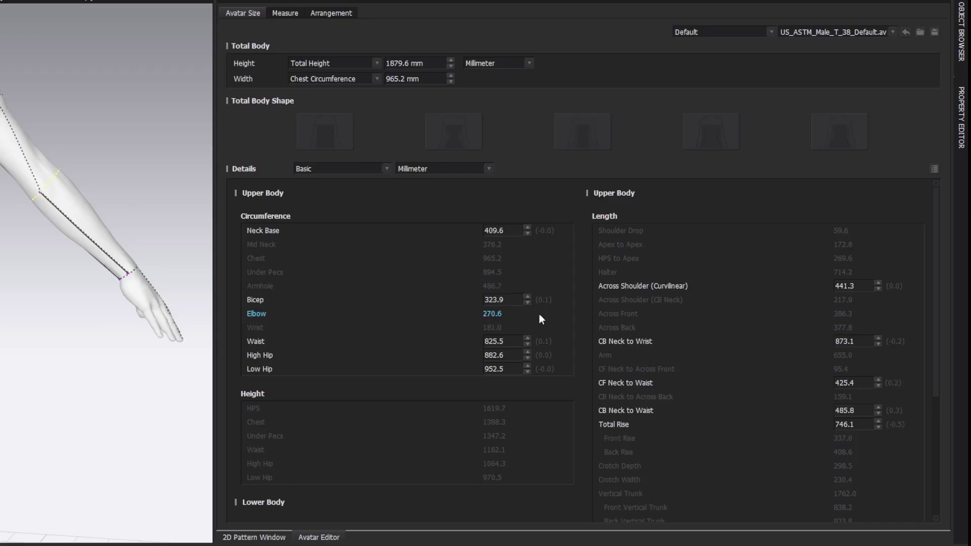
pyautogui.click(950, 4)
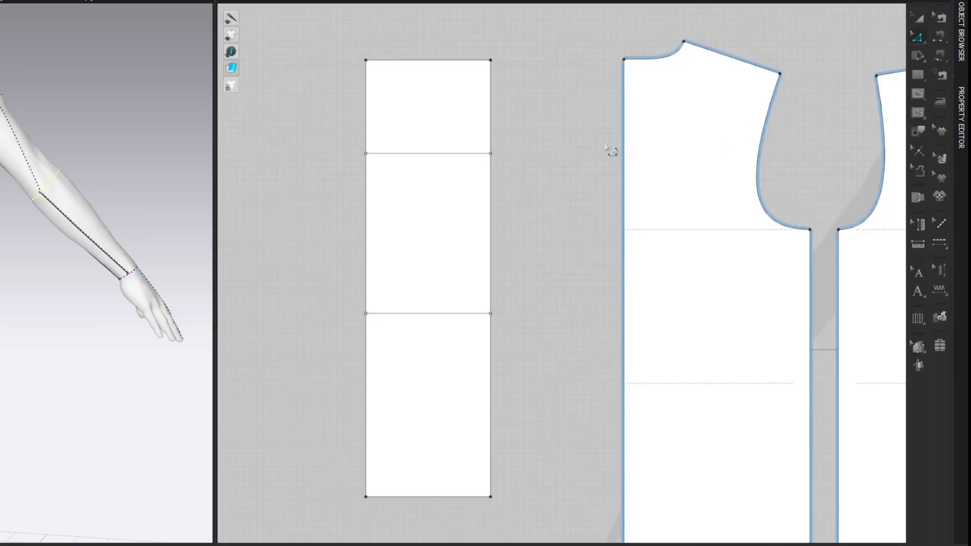
# Step: Split the elbow line at (27.06+2.5)/2, or 14.78 cm, from its end nearest the back piece
pyautogui.rightClick(475, 315)
pyautogui.click(493, 393)
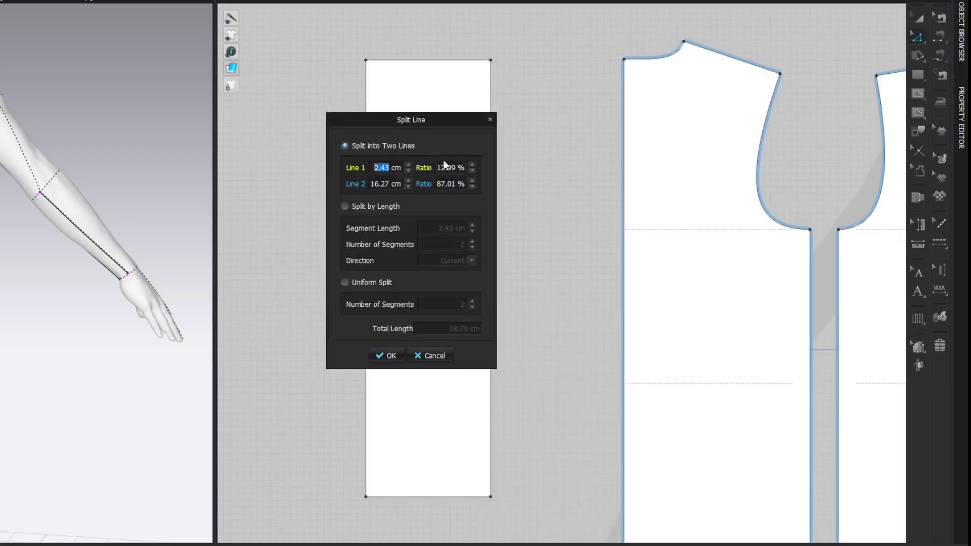
pyautogui.moveTo(438, 120); pyautogui.dragTo(281, 127)
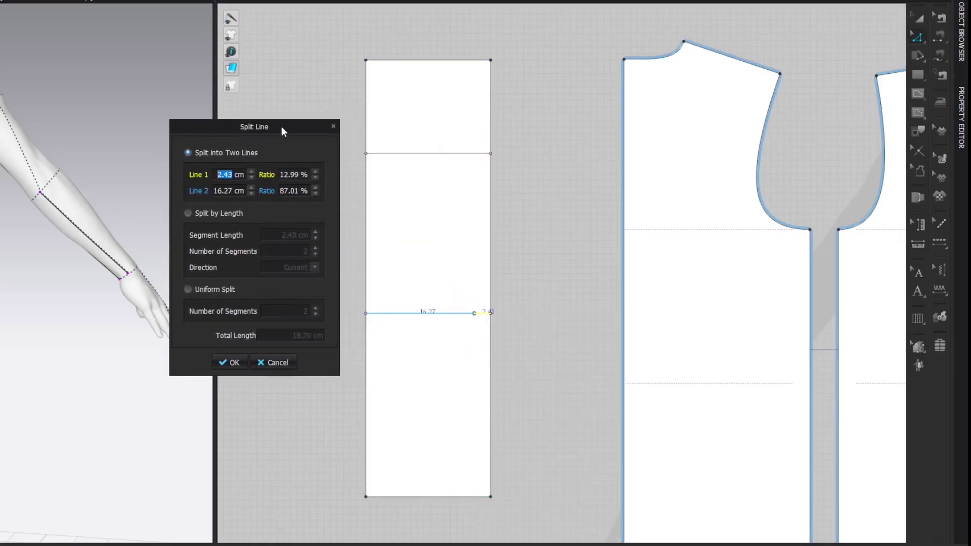
pyautogui.doubleClick(226, 175)
pyautogui.moveTo(412, 147); pyautogui.dragTo(262, 146)
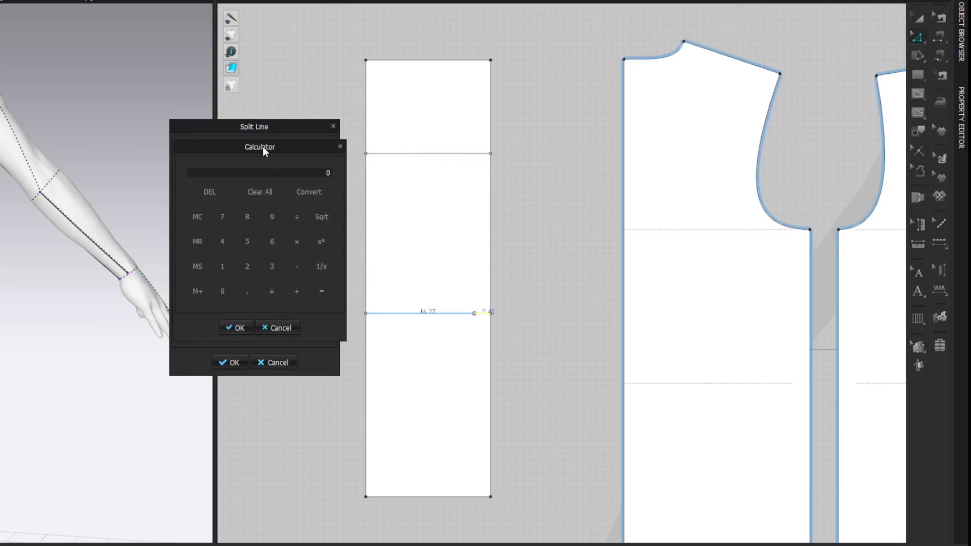
pyautogui.write('27.06+2.5=/2=')
pyautogui.click(235, 328)
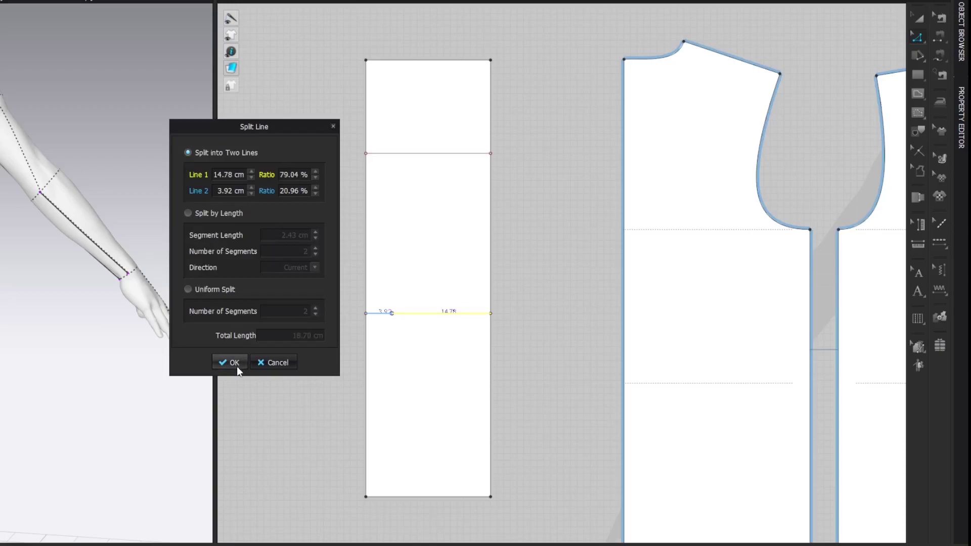
pyautogui.click(235, 362)
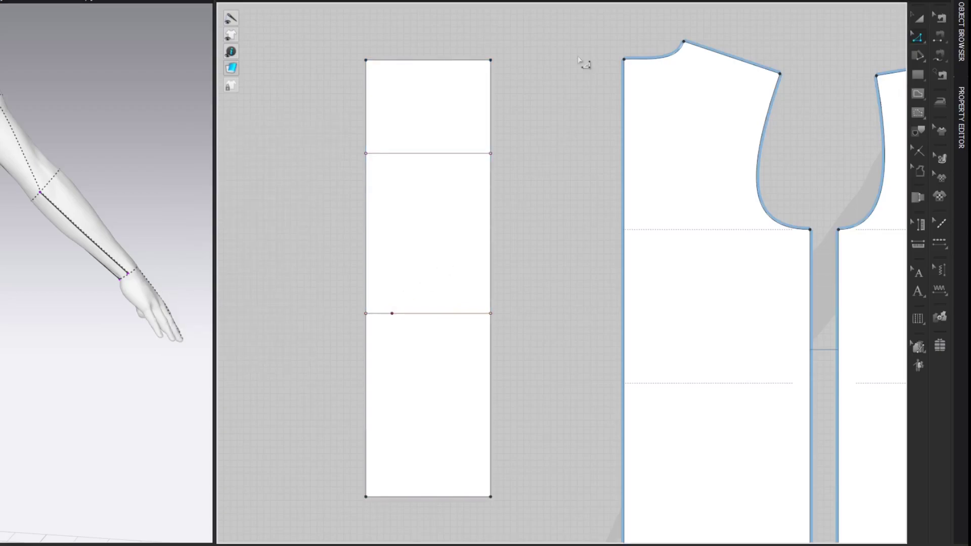
# Step: Draw an internal line from the upper horizontal line's outer end to the elbow split point and extend it to the pattern outline
pyautogui.click(366, 153)
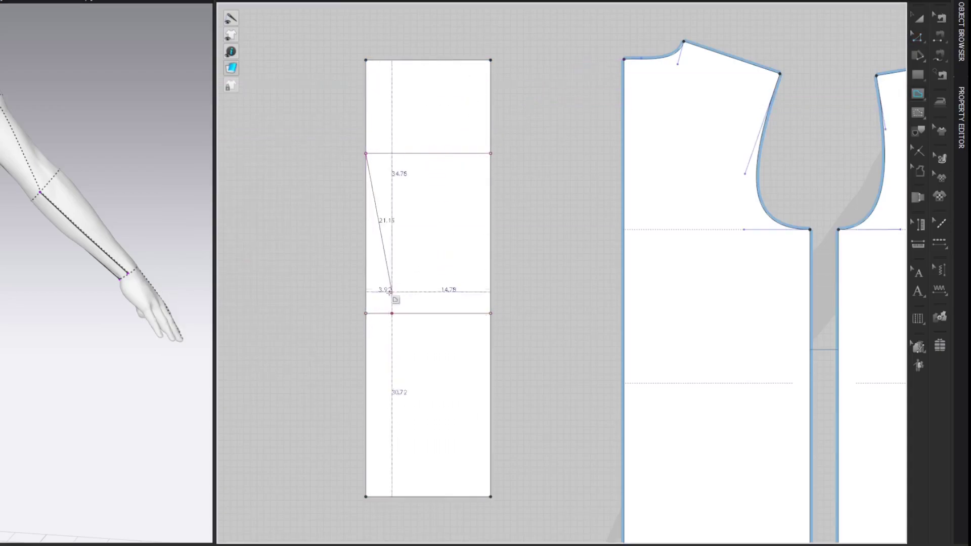
pyautogui.doubleClick(392, 314)
pyautogui.press('z')
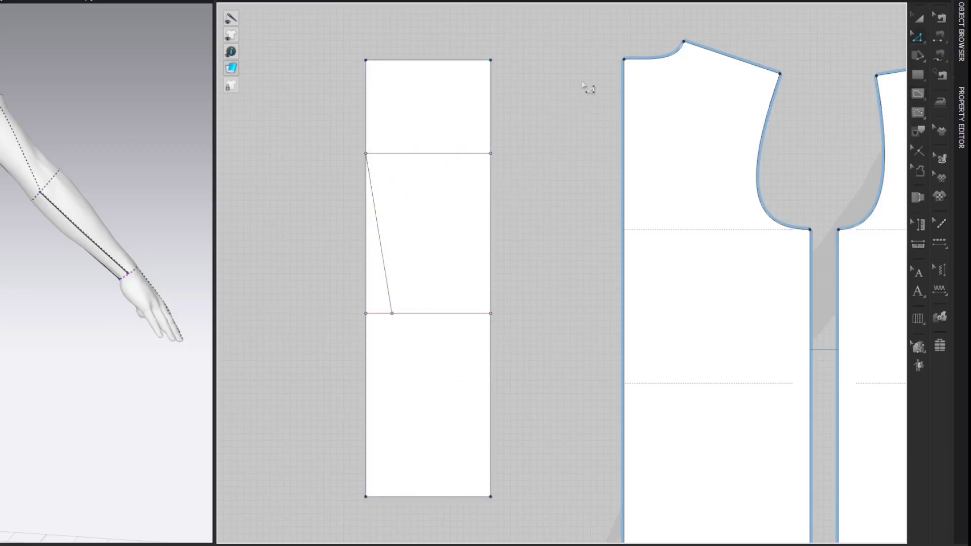
pyautogui.rightClick(374, 217)
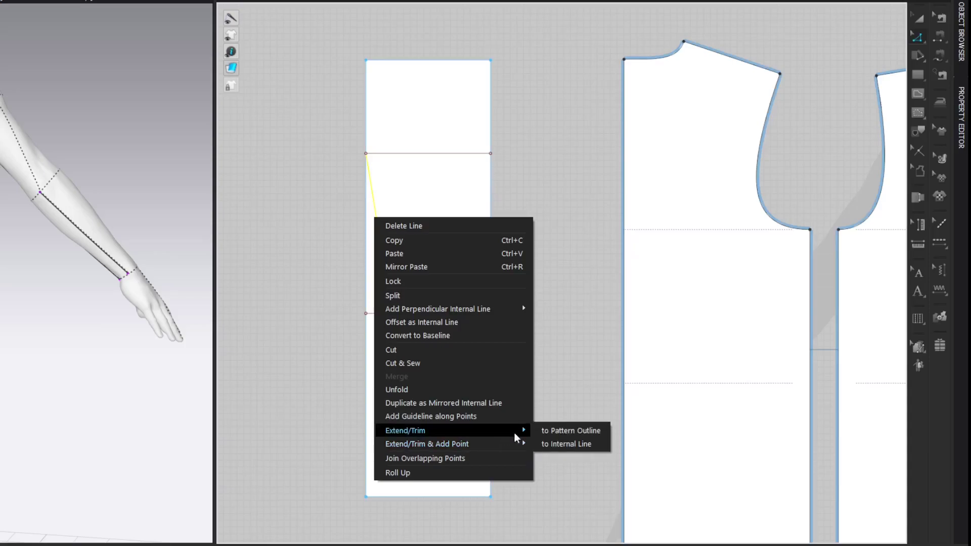
pyautogui.click(558, 434)
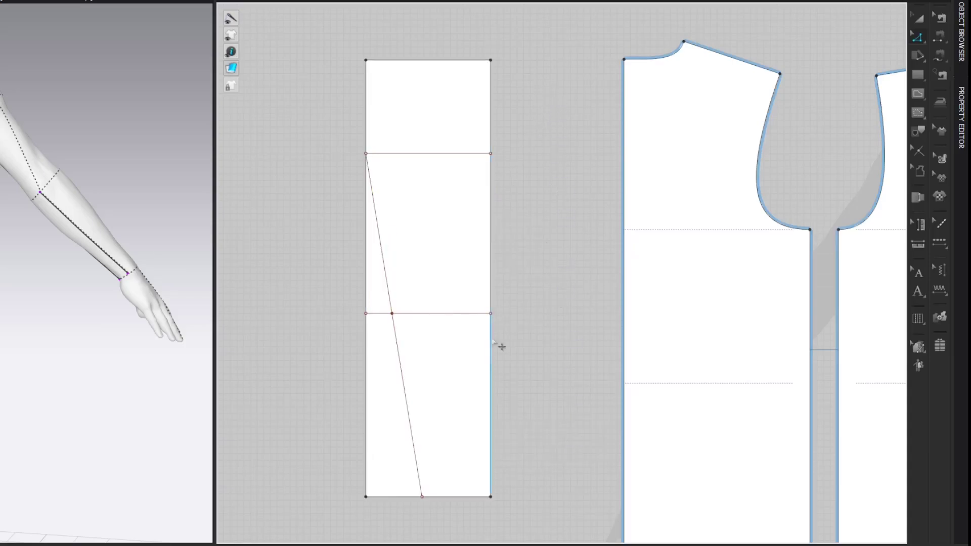
# Step: Add a point where the slanted line meets the sleeve's lower edge and split the segment nearest the back piece into 2 uniform parts
pyautogui.rightClick(471, 496)
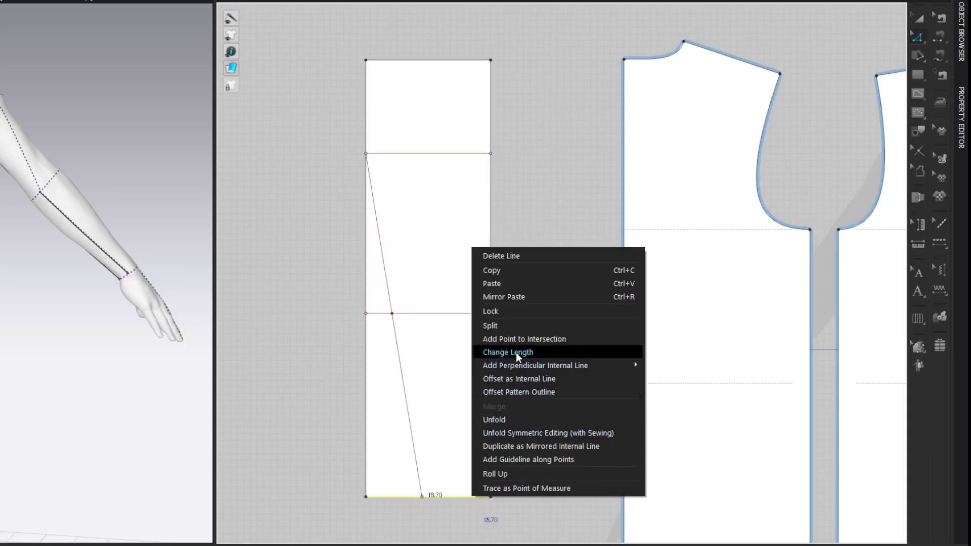
pyautogui.click(517, 339)
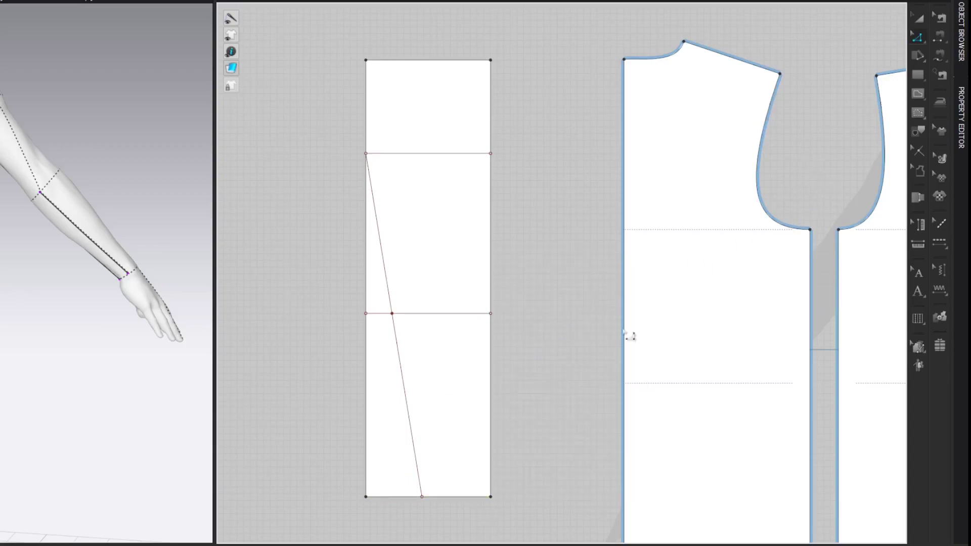
pyautogui.rightClick(473, 497)
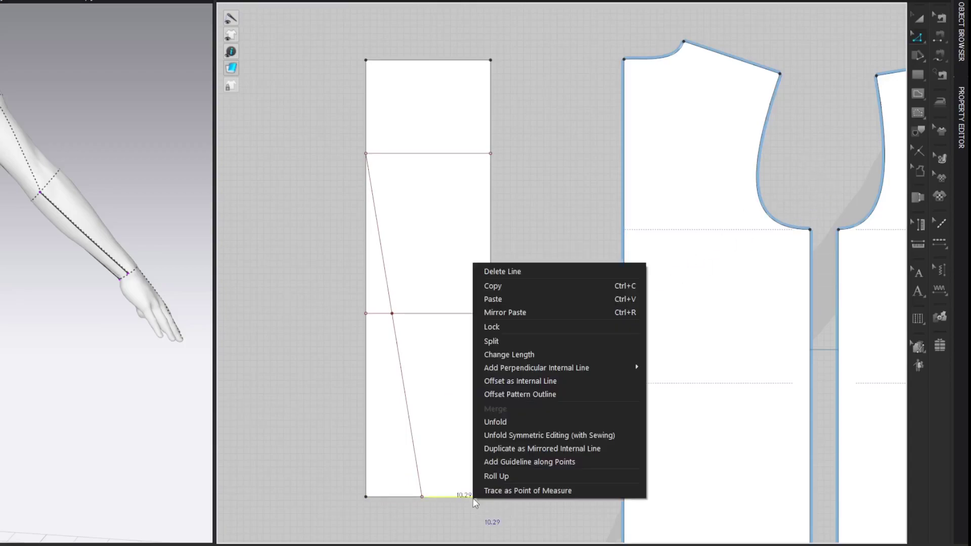
pyautogui.click(508, 343)
pyautogui.click(345, 283)
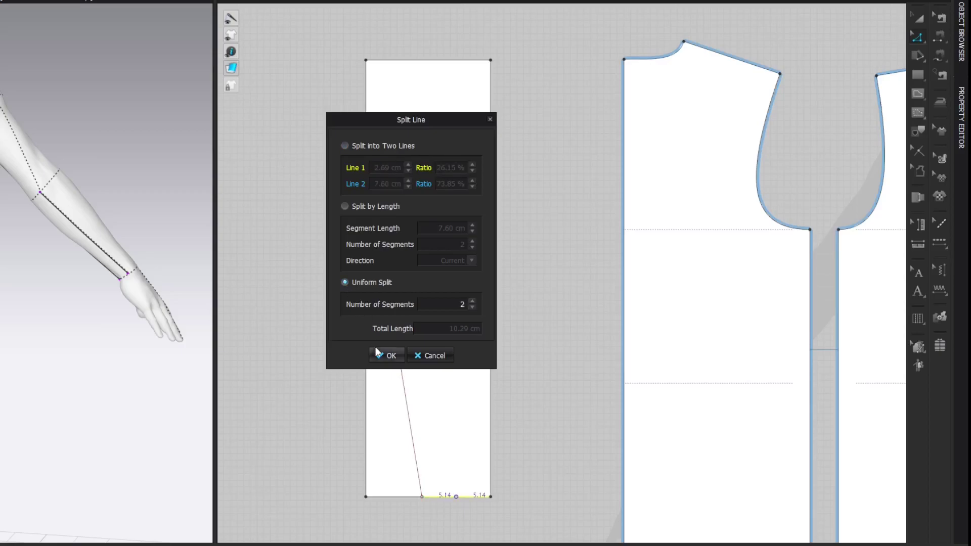
pyautogui.click(378, 354)
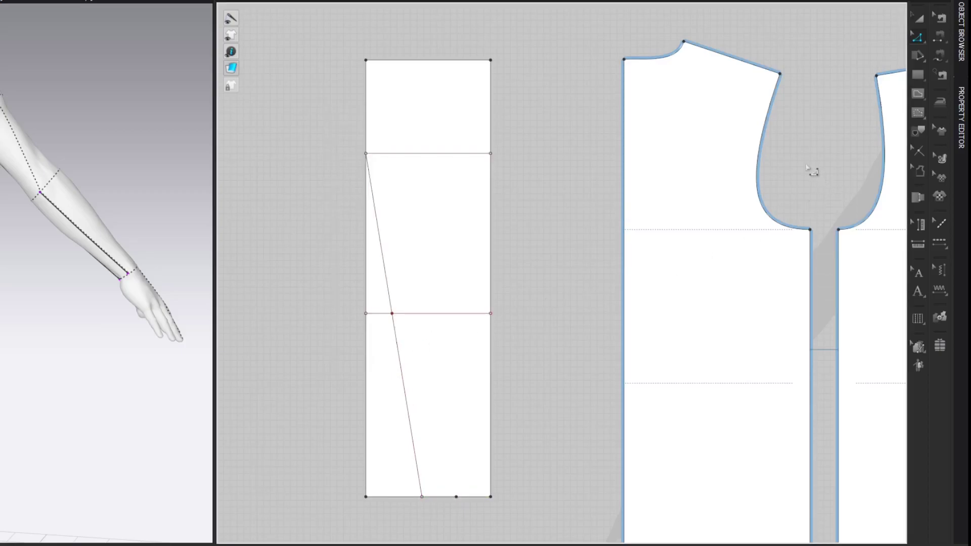
# Step: Split the sleeve draft's upper horizontal internal line uniformly into two segments
pyautogui.rightClick(451, 155)
pyautogui.click(480, 232)
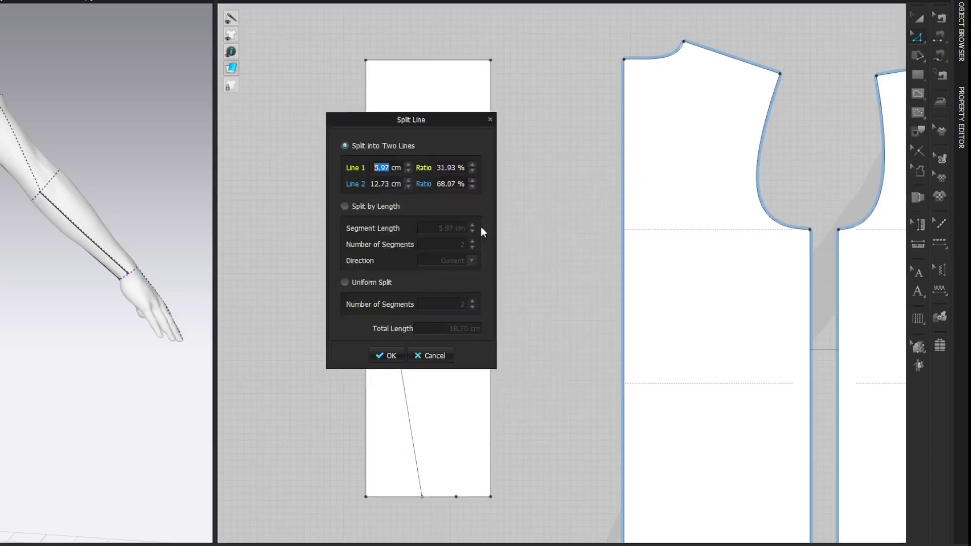
pyautogui.moveTo(453, 123); pyautogui.dragTo(294, 115)
pyautogui.click(192, 277)
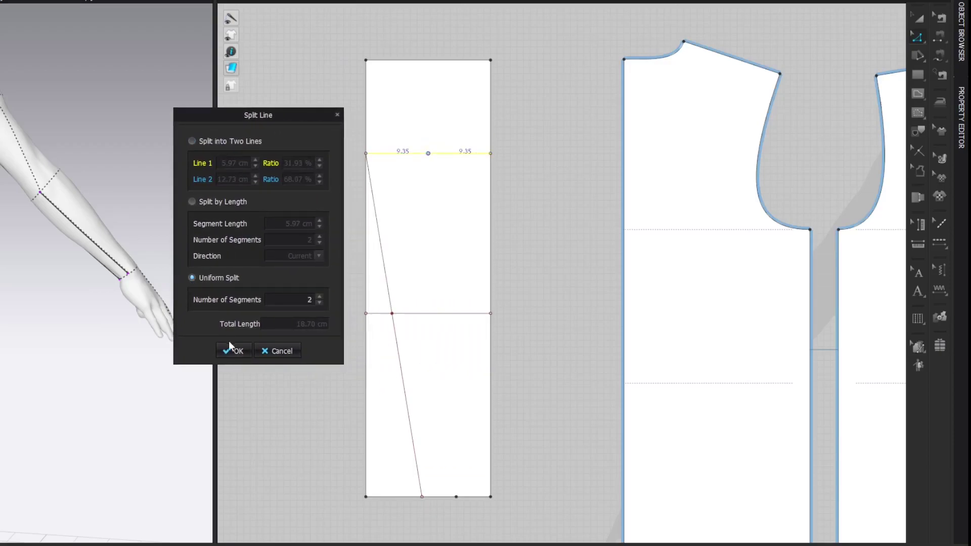
pyautogui.click(230, 349)
# Step: Draw an internal line from the midpoint of the upper horizontal line to the rightmost inner point on the hem
pyautogui.press('g')
pyautogui.click(428, 153)
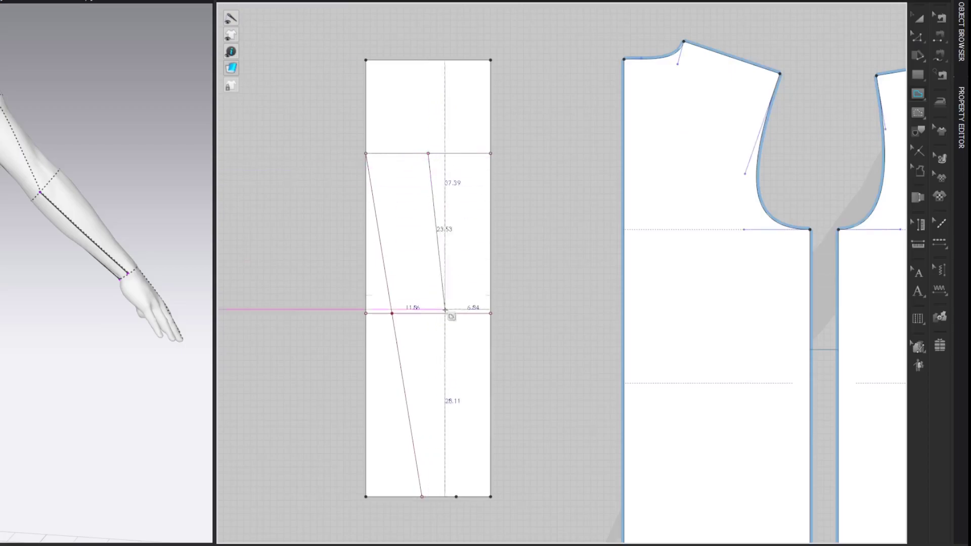
pyautogui.click(456, 496)
# Step: Extend the new slanted internal line up to the top edge of the sleeve draft
pyautogui.press('z')
pyautogui.click(436, 237)
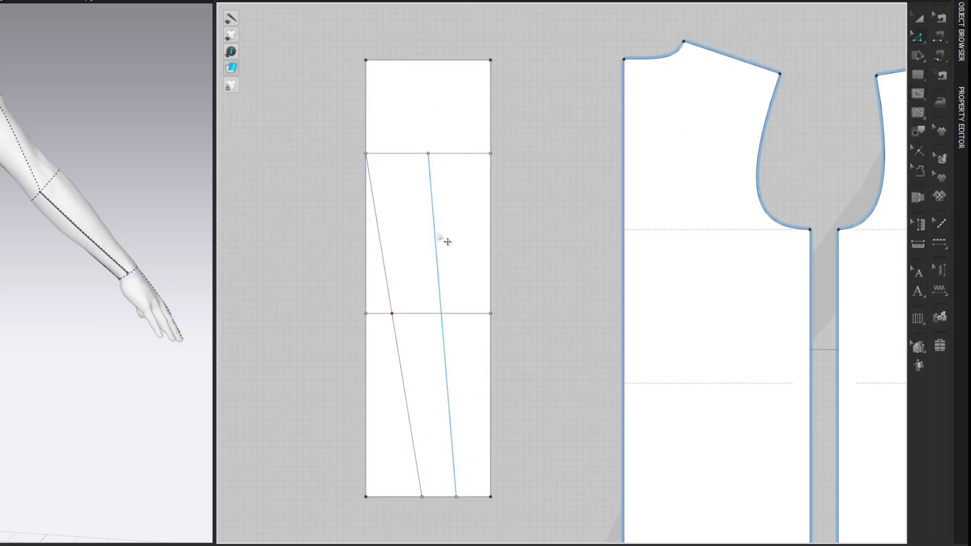
pyautogui.rightClick(436, 233)
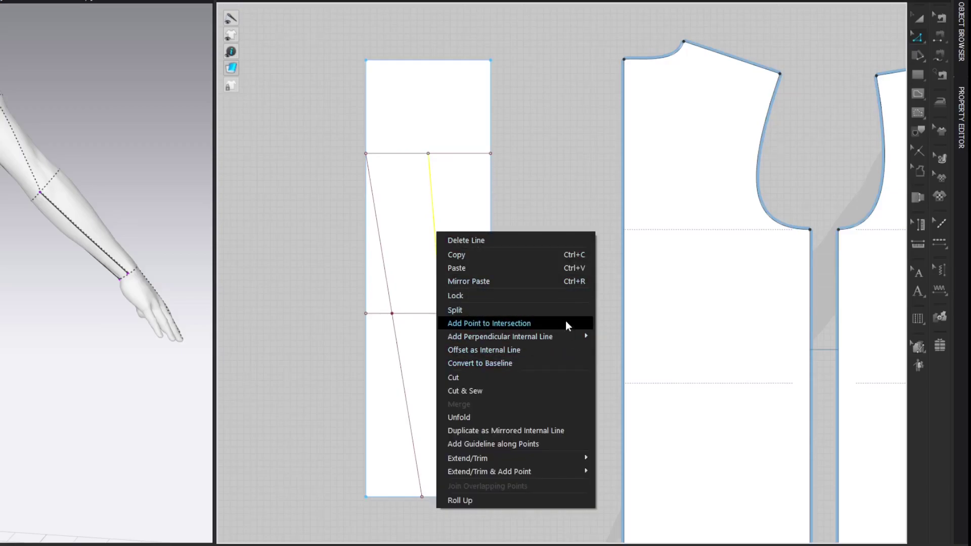
pyautogui.moveTo(553, 459)
pyautogui.click(618, 457)
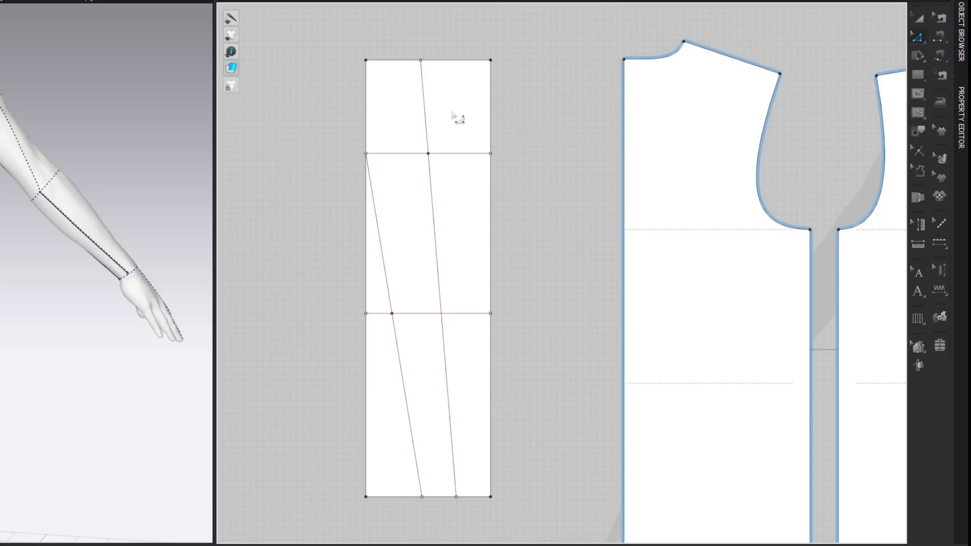
# Step: Add points where the extended slanted line crosses the other internal lines
pyautogui.click(424, 108)
pyautogui.rightClick(425, 109)
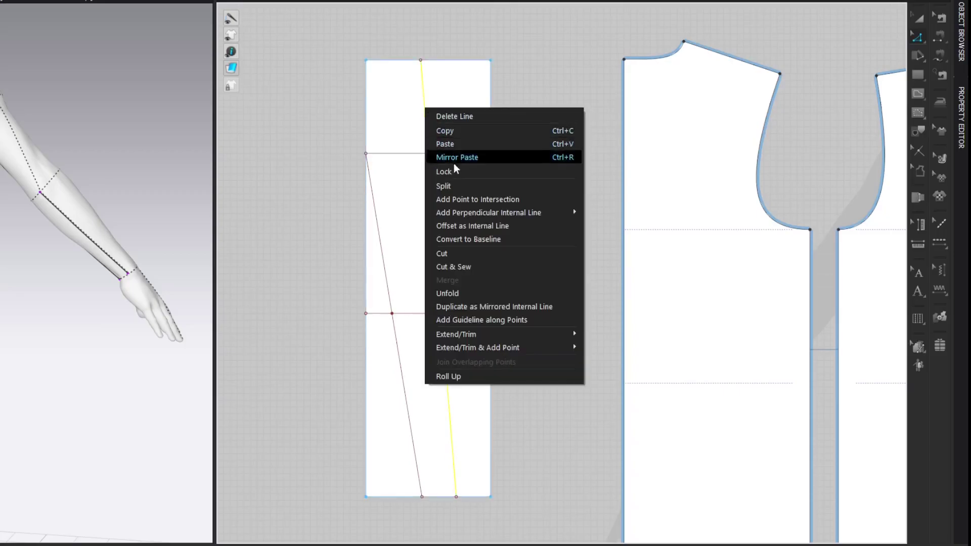
pyautogui.click(461, 198)
pyautogui.click(826, 103)
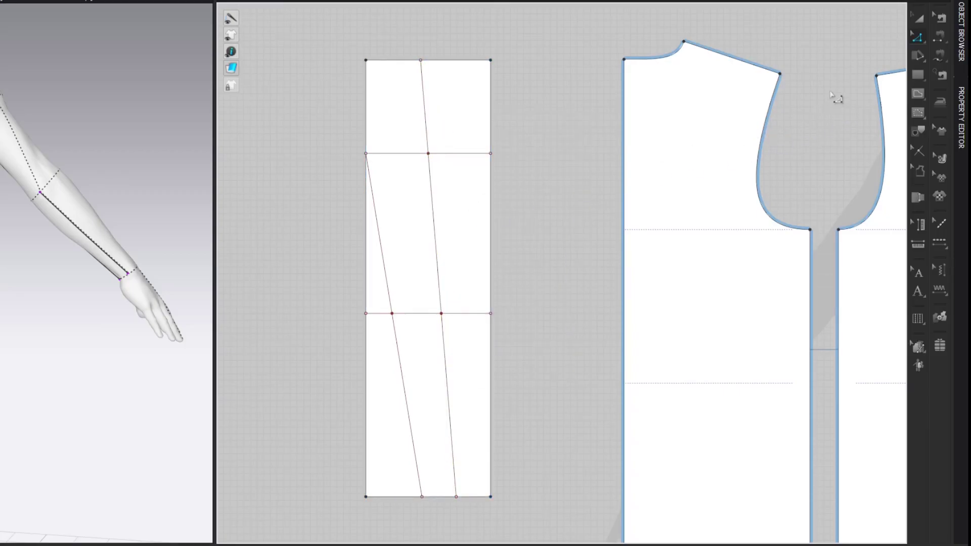
# Step: Split the topmost segment of the extended slanted line uniformly into two segments
pyautogui.click(427, 116)
pyautogui.rightClick(428, 115)
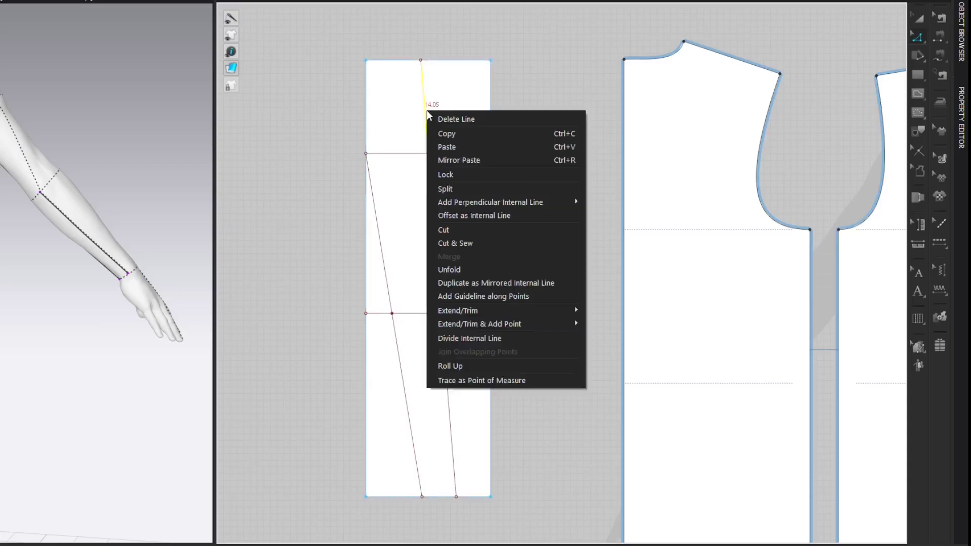
pyautogui.click(454, 189)
pyautogui.moveTo(424, 120); pyautogui.dragTo(288, 123)
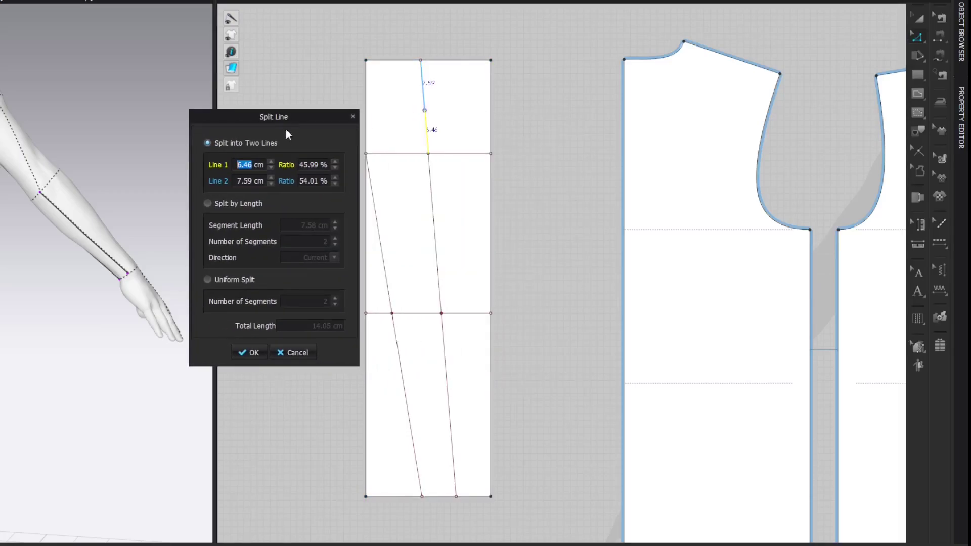
pyautogui.click(208, 279)
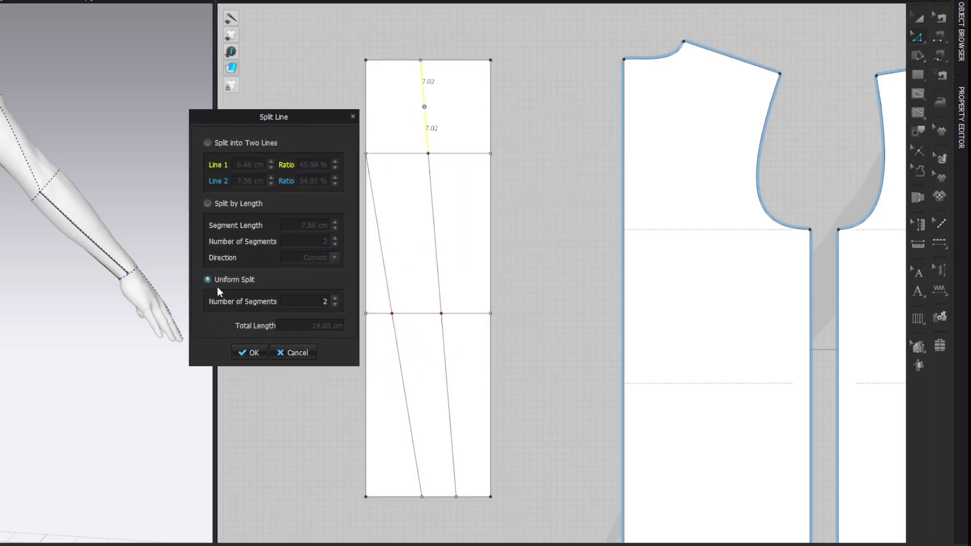
pyautogui.click(245, 352)
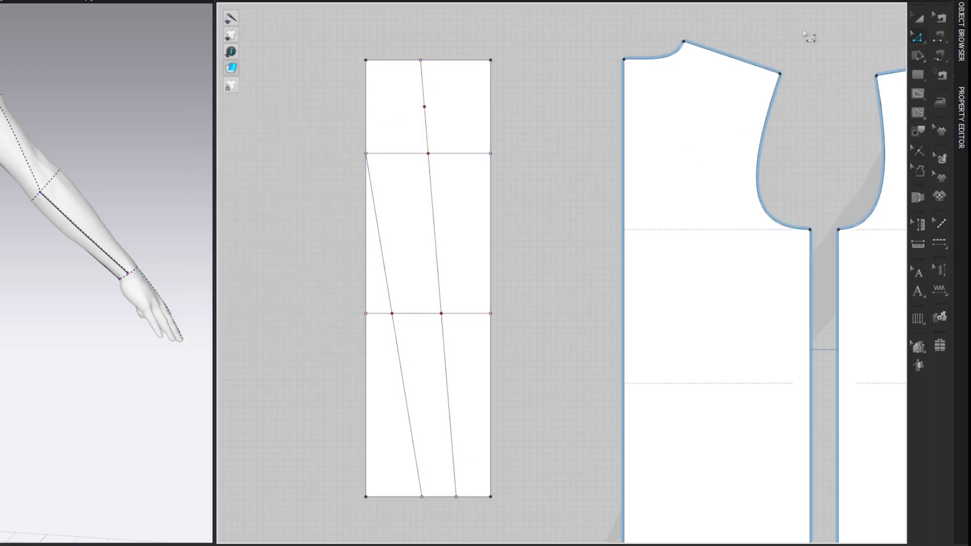
# Step: Move the midpoint of the topmost slanted segment 1.9 cm upward along the line
pyautogui.click(432, 111)
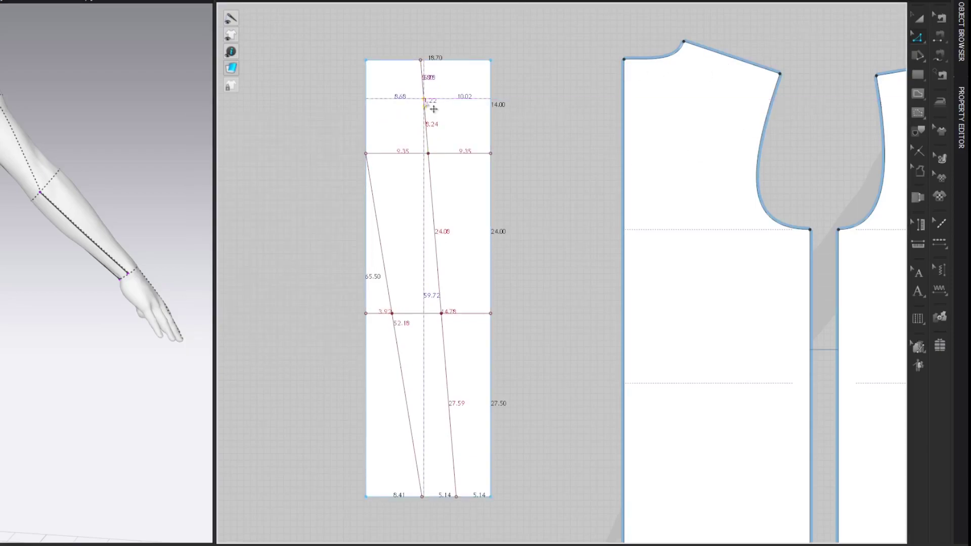
pyautogui.rightClick(433, 109)
pyautogui.write('1.9')
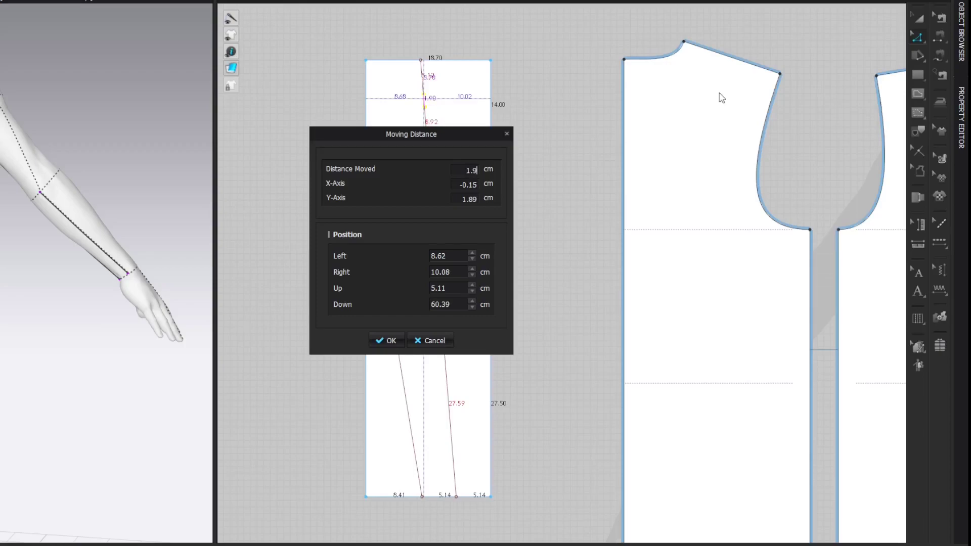
pyautogui.press('Return')
pyautogui.click(825, 65)
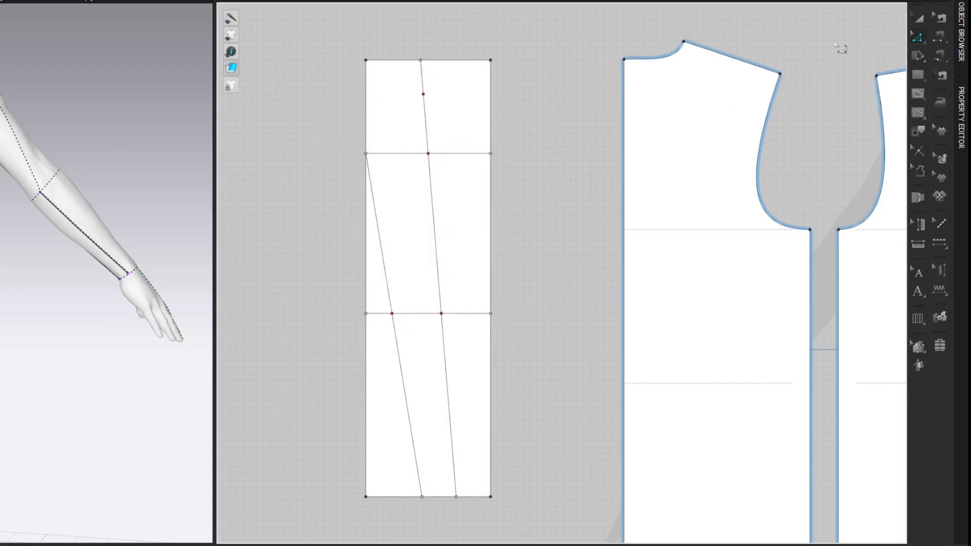
# Step: Split the left half of the upper horizontal line at 2.5 cm from its left end
pyautogui.rightClick(376, 156)
pyautogui.click(390, 231)
pyautogui.moveTo(403, 126); pyautogui.dragTo(233, 113)
pyautogui.write('2.5')
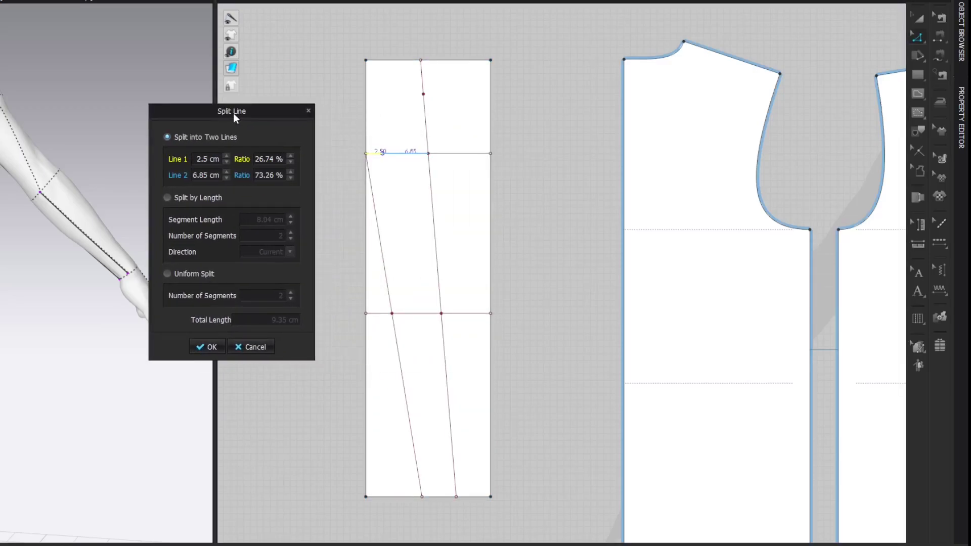
pyautogui.press('Return')
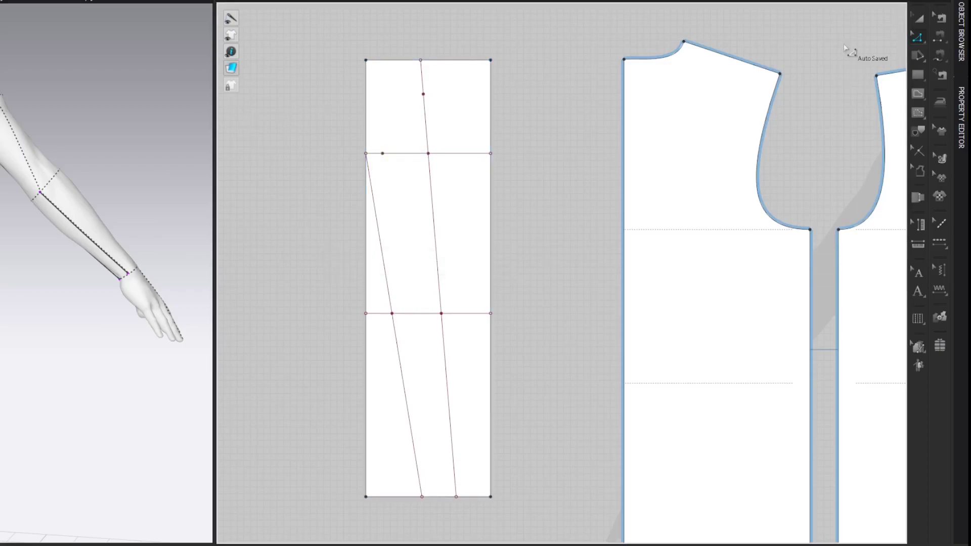
# Step: Draw an internal guide line from the 2.5 cm point through the raised point to the draft's top-right corner
pyautogui.press('g')
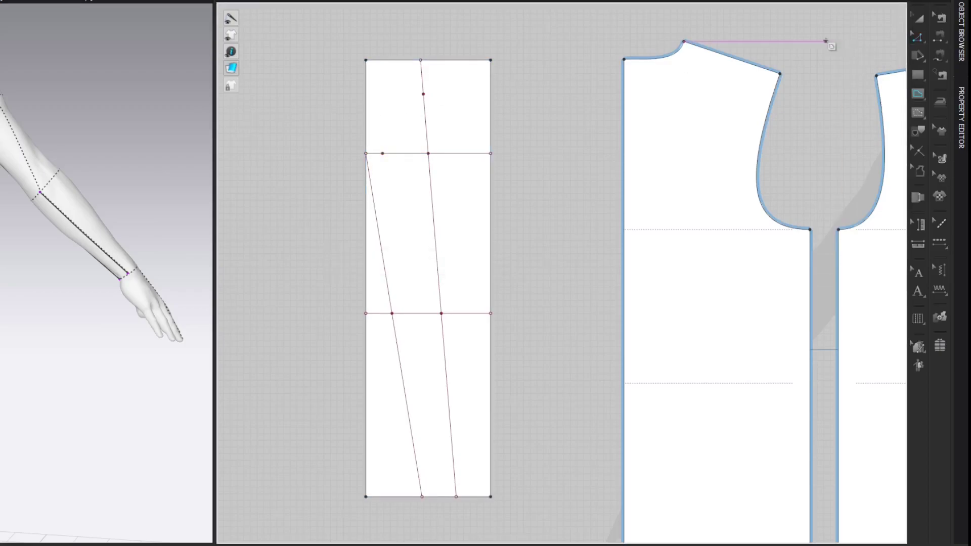
pyautogui.click(383, 152)
pyautogui.click(423, 94)
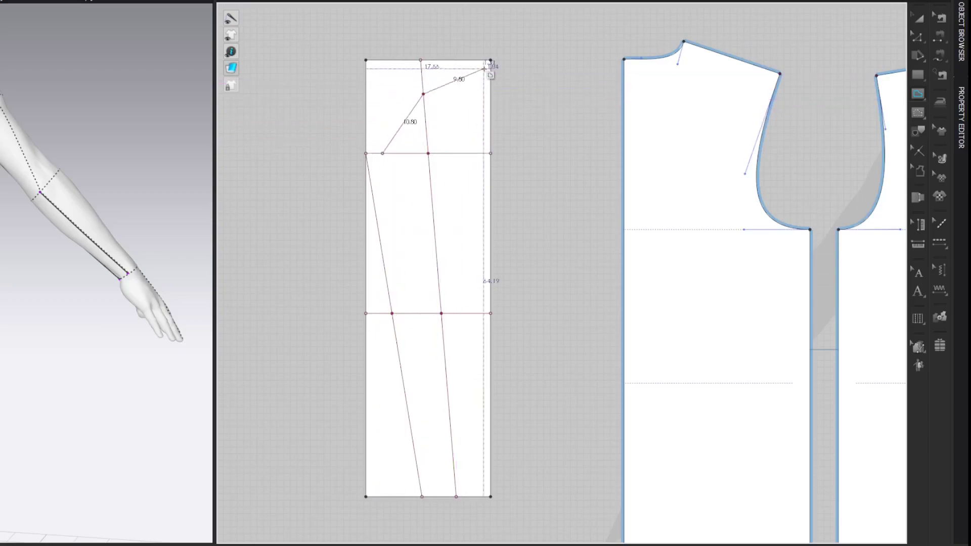
pyautogui.doubleClick(491, 60)
pyautogui.press('z')
# Step: Draw a straight internal line from the left end of the upper horizontal line to the draft's top-right corner
pyautogui.press('g')
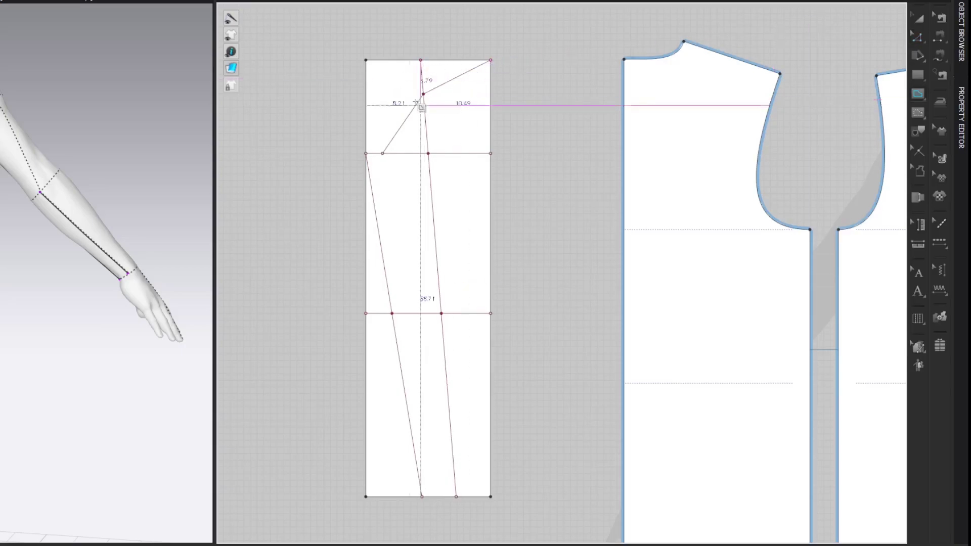
pyautogui.click(366, 153)
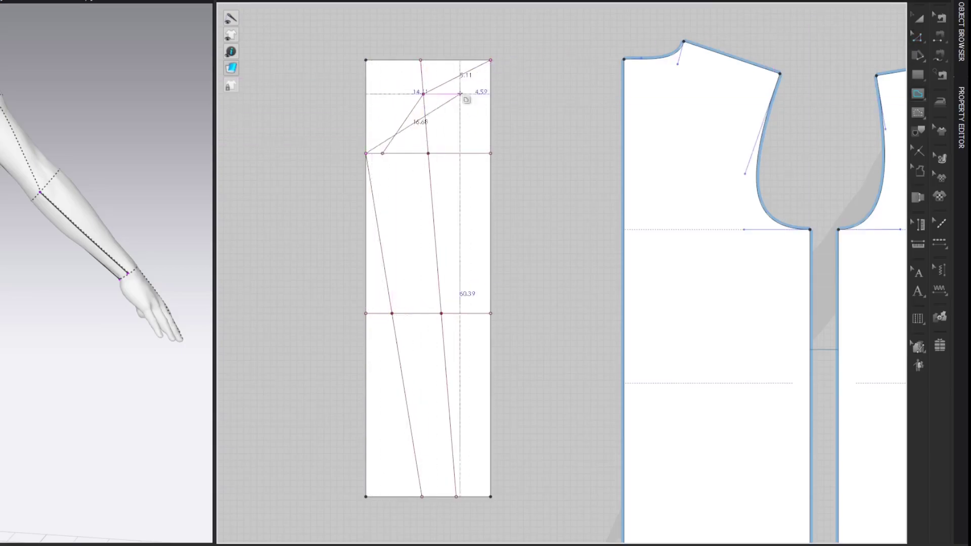
pyautogui.doubleClick(490, 60)
# Step: Bend the straight cap line into an S-shaped curve that passes through the raised point
pyautogui.press('c')
pyautogui.moveTo(464, 87); pyautogui.dragTo(423, 137)
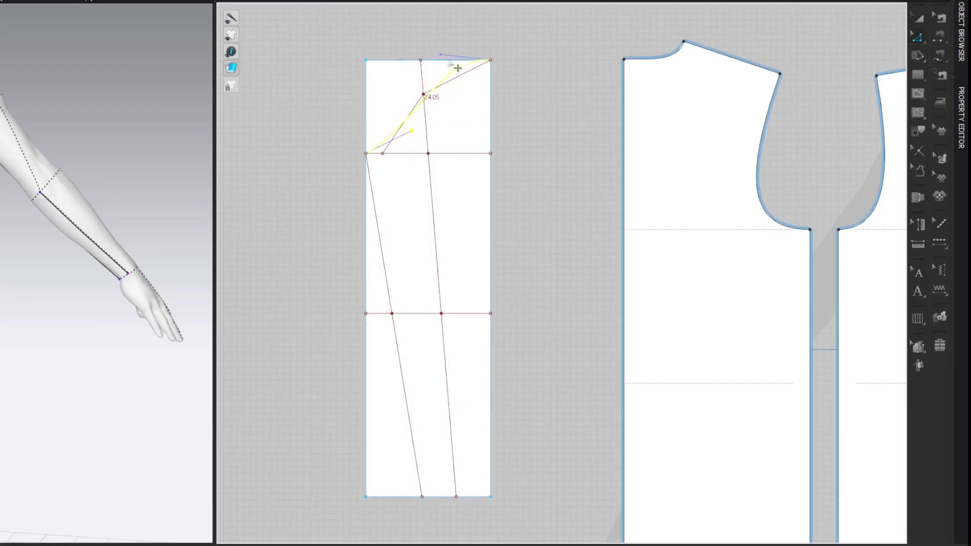
pyautogui.moveTo(450, 62); pyautogui.dragTo(435, 69)
pyautogui.click(740, 27)
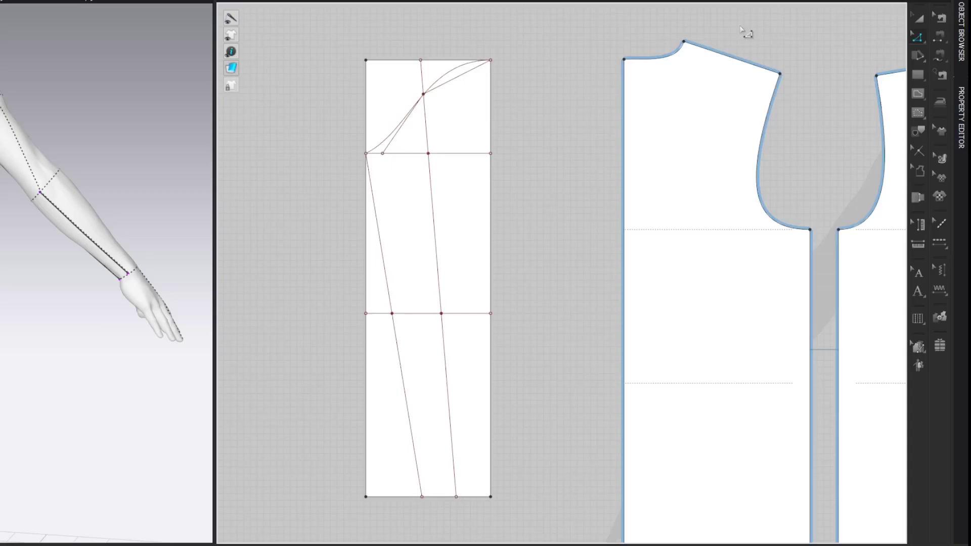
# Step: Remove the angled guide line and shape a second cap curve that dips below the first one
pyautogui.click(467, 89)
pyautogui.click(380, 162)
pyautogui.press('Escape')
pyautogui.click(437, 83)
pyautogui.moveTo(438, 84); pyautogui.dragTo(423, 98)
pyautogui.press('z')
pyautogui.press('c')
pyautogui.moveTo(400, 133); pyautogui.dragTo(398, 147)
pyautogui.press('z')
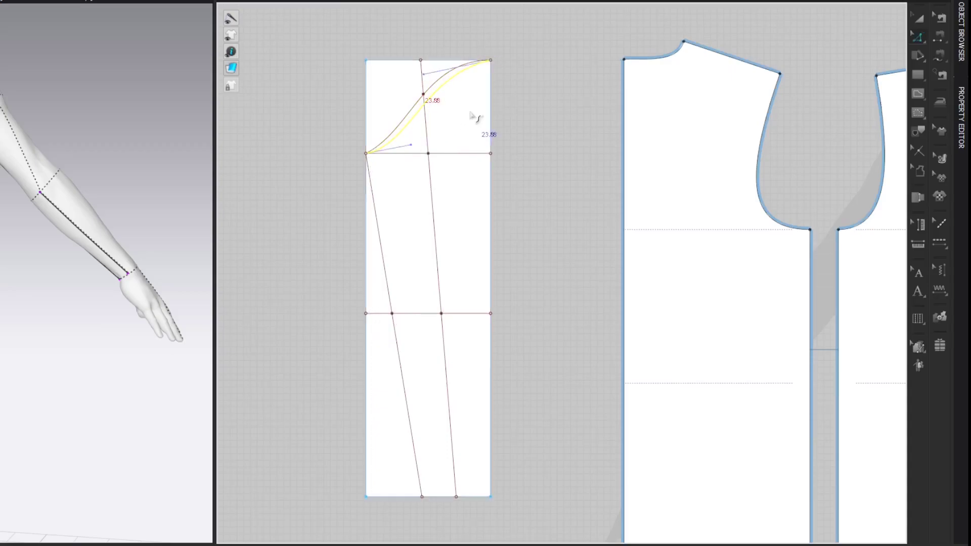
# Step: Adjust the second cap curve's handles so it meets the raised point and follows the first curve near the top
pyautogui.moveTo(424, 74); pyautogui.dragTo(416, 60)
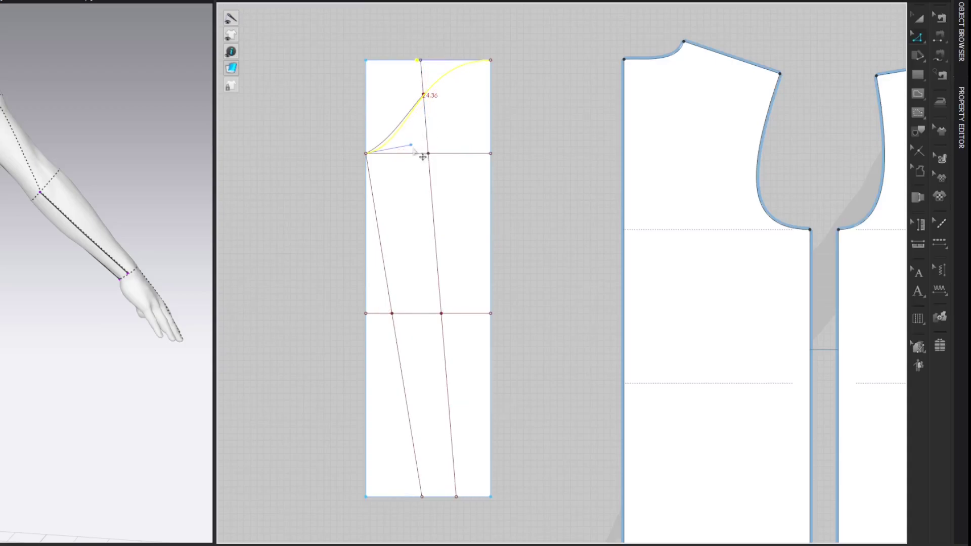
pyautogui.moveTo(421, 153); pyautogui.dragTo(429, 152)
pyautogui.click(570, 58)
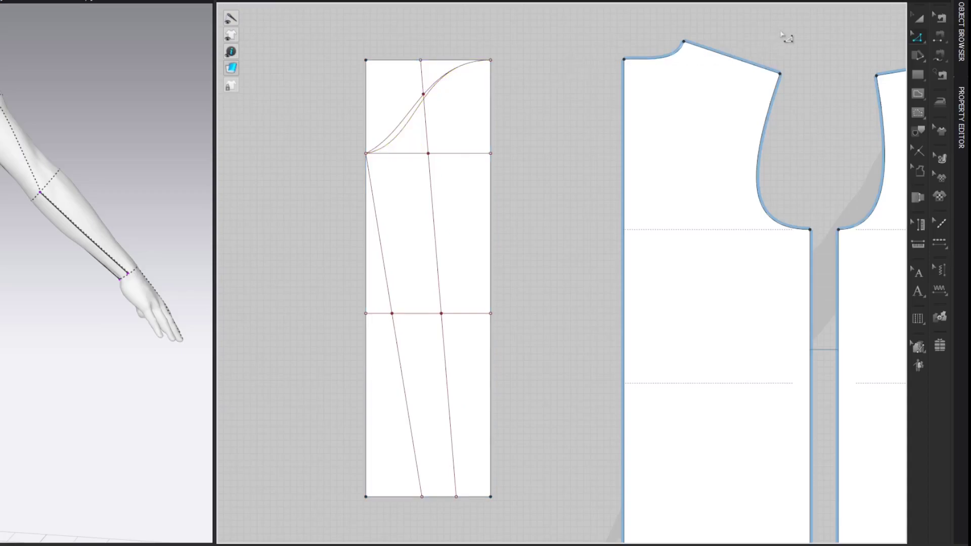
# Step: Move the whole sleeve draft left beside the dashed body draft and archive it
pyautogui.press('a')
pyautogui.scroll(-3, 540, 172)
pyautogui.click(509, 192)
pyautogui.moveTo(507, 175); pyautogui.dragTo(362, 176)
pyautogui.rightClick(363, 181)
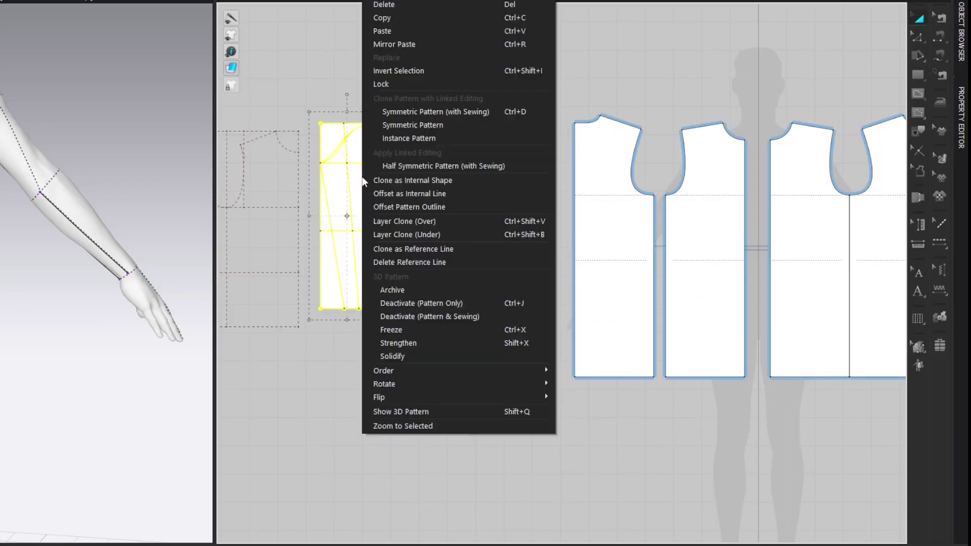
pyautogui.click(395, 287)
# Step: Trace the archived sleeve's cap curves, straight side, hem, slanted seam and internal lines as a new pattern about 49 cm to the right
pyautogui.scroll(5, 428, 159)
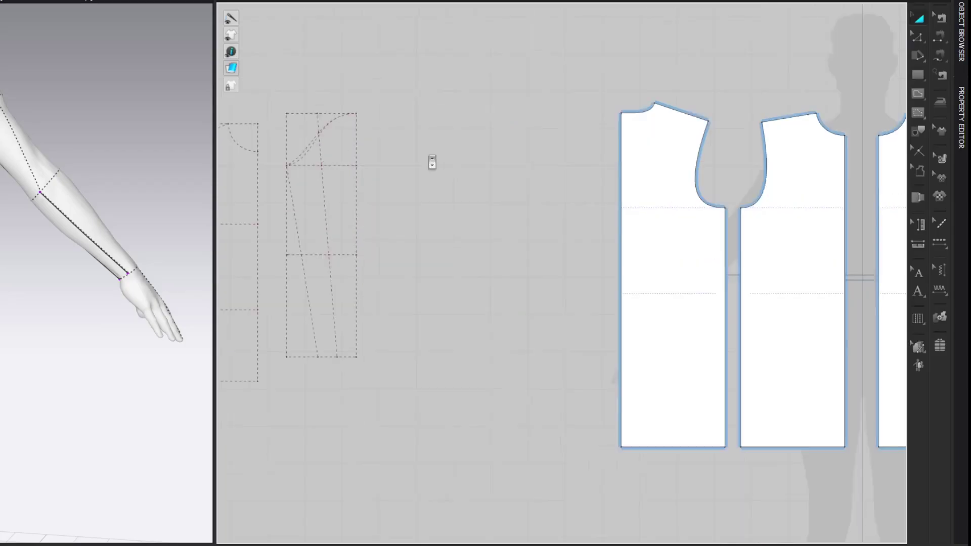
pyautogui.moveTo(470, 128); pyautogui.dragTo(471, 132, button='right')
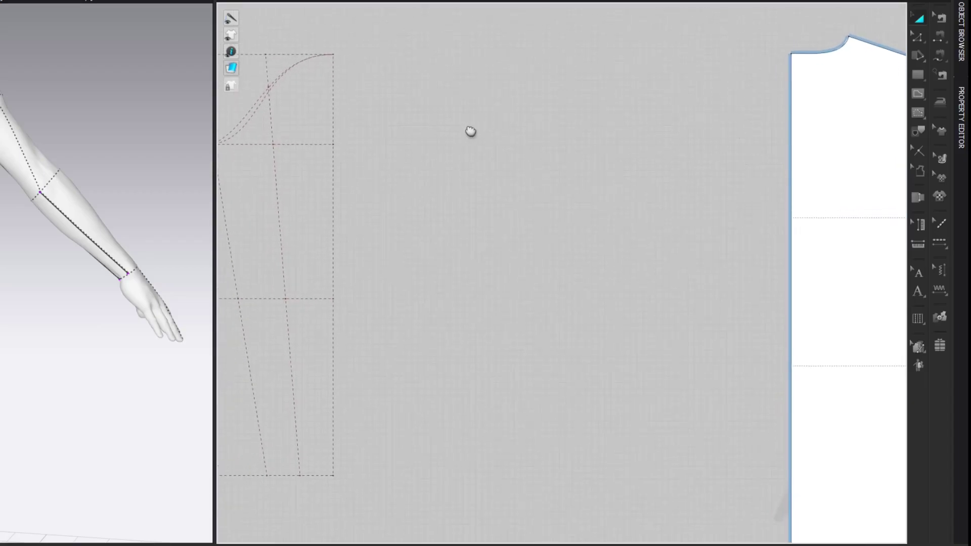
pyautogui.moveTo(708, 127); pyautogui.dragTo(706, 139, button='right')
pyautogui.press('a')
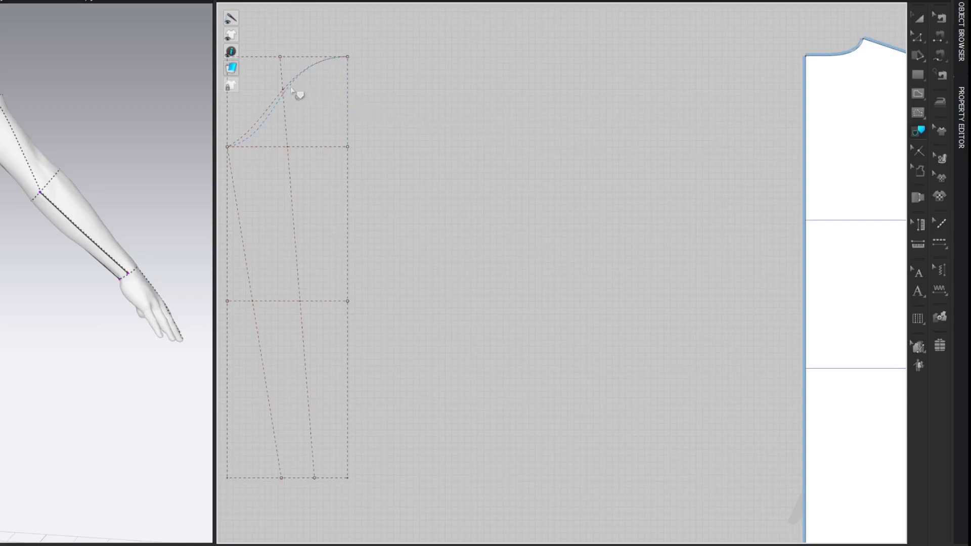
pyautogui.keyDown('shift'); pyautogui.click(348, 103); pyautogui.keyUp('shift')
pyautogui.keyDown('shift'); pyautogui.click(348, 213); pyautogui.keyUp('shift')
pyautogui.keyDown('shift'); pyautogui.click(348, 354); pyautogui.keyUp('shift')
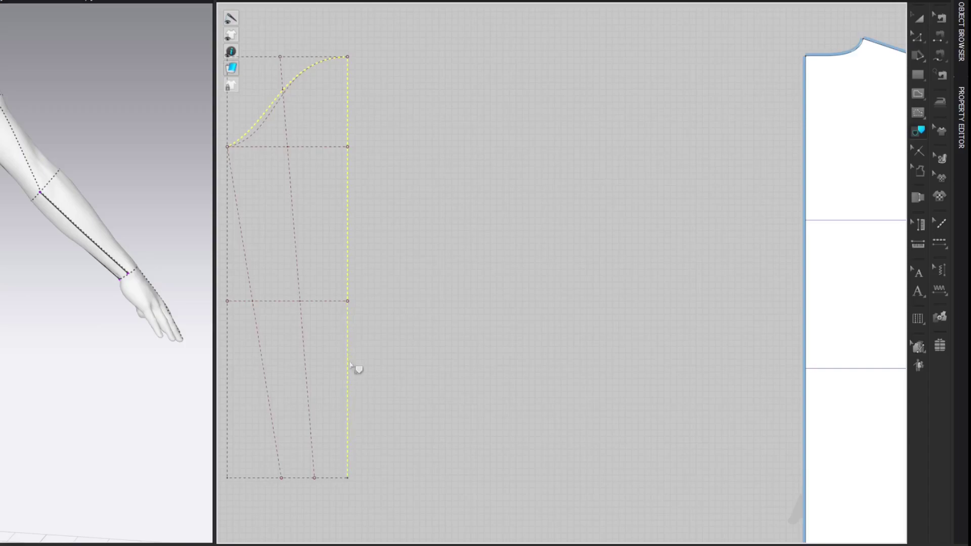
pyautogui.keyDown('shift'); pyautogui.click(333, 478); pyautogui.keyUp('shift')
pyautogui.keyDown('shift'); pyautogui.click(331, 479); pyautogui.keyUp('shift')
pyautogui.keyDown('shift'); pyautogui.click(309, 478); pyautogui.keyUp('shift')
pyautogui.keyDown('shift'); pyautogui.click(271, 416); pyautogui.keyUp('shift')
pyautogui.rightClick(358, 107)
pyautogui.click(362, 111)
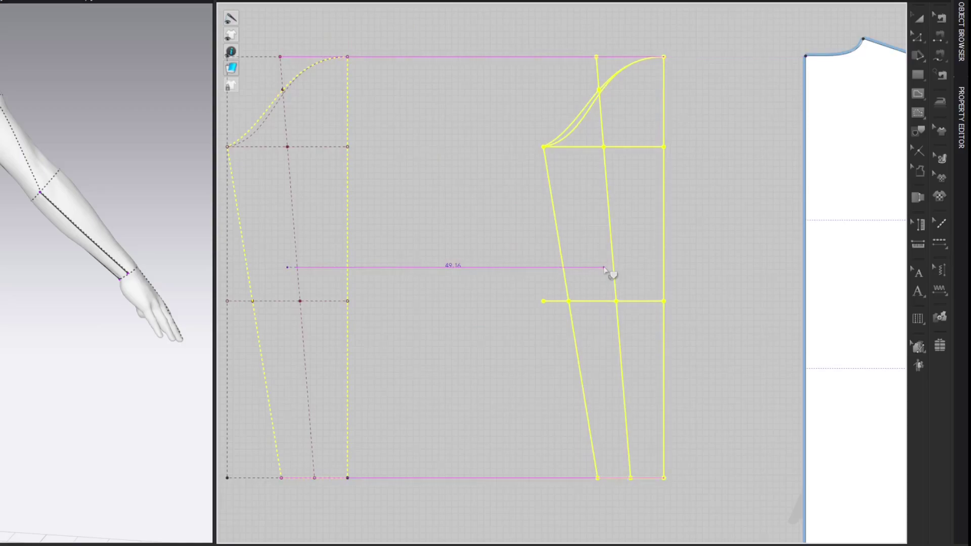
pyautogui.click(604, 269)
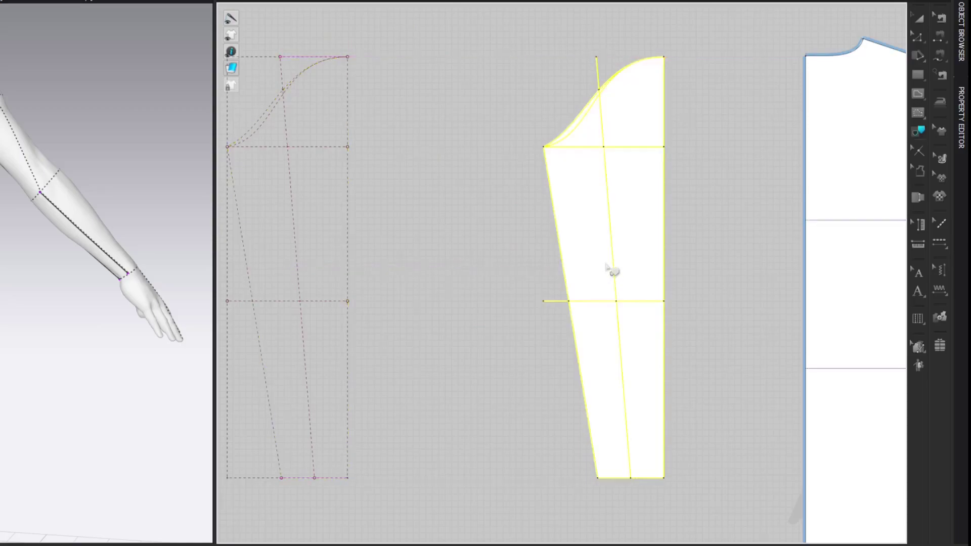
pyautogui.click(690, 98)
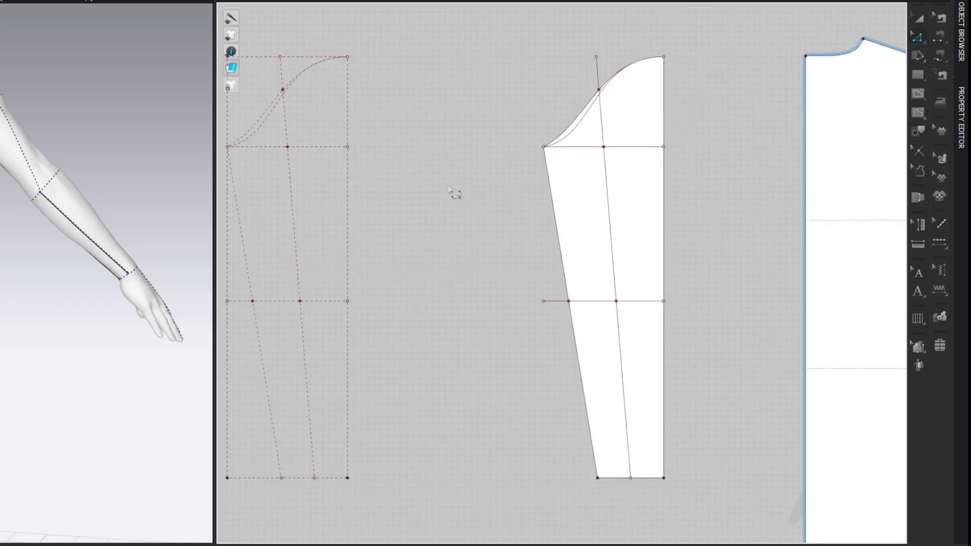
# Step: Move the traced sleeve pattern left, closer to the archived draft
pyautogui.moveTo(617, 119); pyautogui.dragTo(480, 122)
pyautogui.click(645, 60)
pyautogui.press('i')
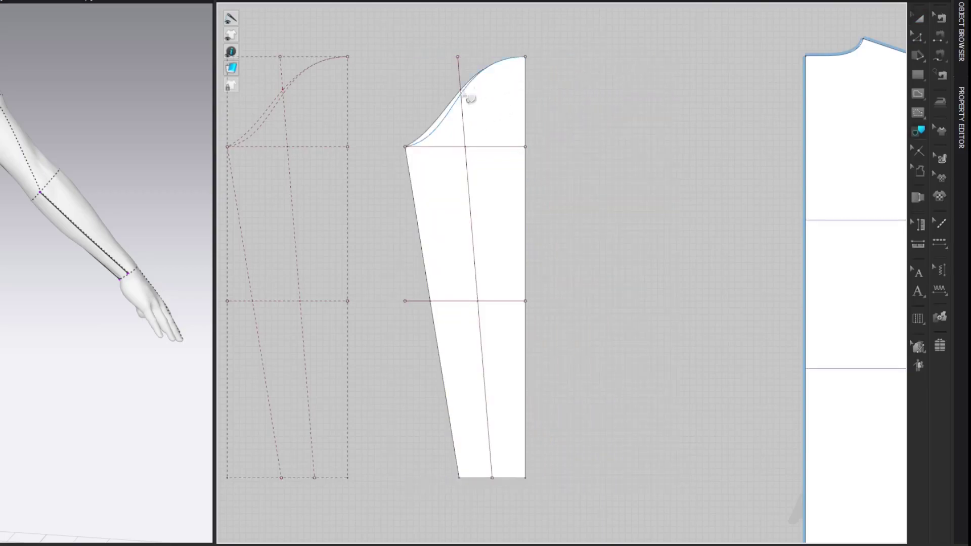
# Step: Trace the archived sleeve's lower cap curve, straight side, hem, slanted seam and internal lines as a second pattern about 52 cm to the right
pyautogui.click(263, 125)
pyautogui.click(347, 137)
pyautogui.click(347, 187)
pyautogui.click(347, 356)
pyautogui.click(326, 477)
pyautogui.click(309, 477)
pyautogui.click(278, 446)
pyautogui.rightClick(350, 128)
pyautogui.click(385, 132)
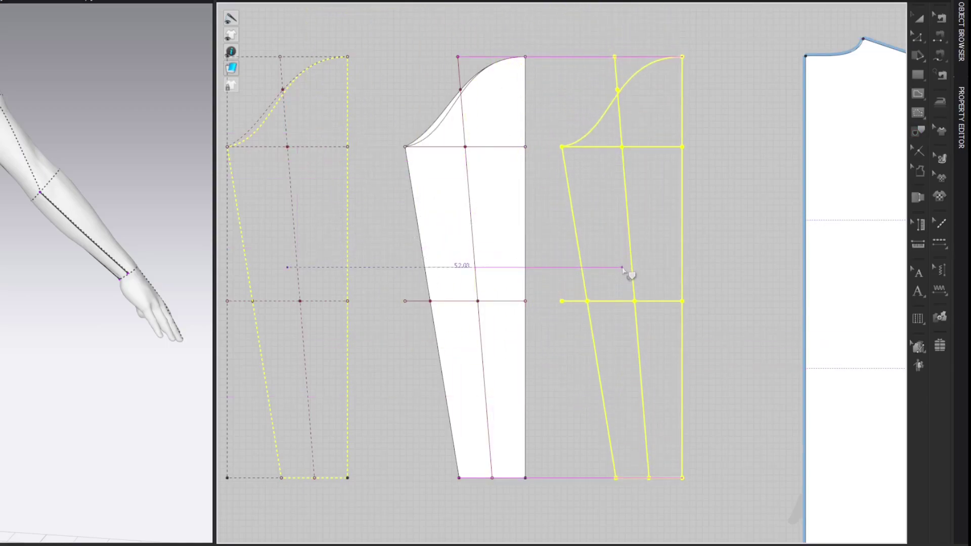
pyautogui.click(623, 270)
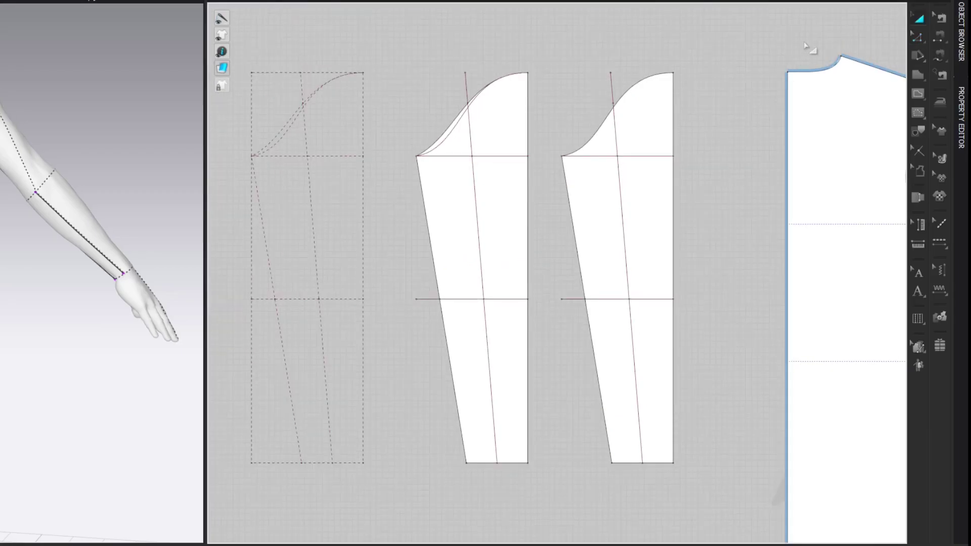
# Step: Delete the slanted guide line, the horizontal cap line and the elbow line from the second traced sleeve
pyautogui.moveTo(626, 190); pyautogui.dragTo(663, 374)
pyautogui.press('Delete')
pyautogui.click(660, 164)
pyautogui.press('Delete')
pyautogui.moveTo(536, 277); pyautogui.dragTo(700, 329)
pyautogui.press('Delete')
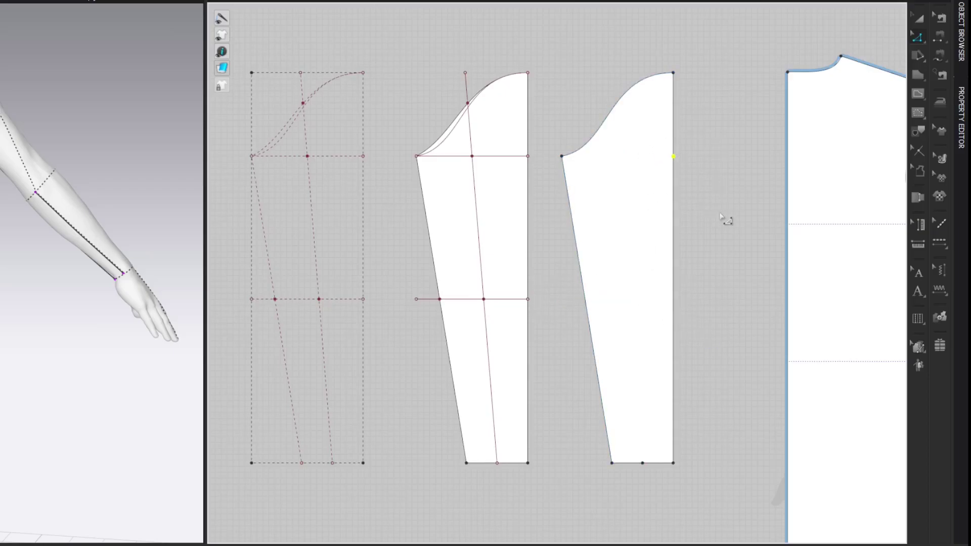
# Step: Delete the guide lines and lower cap curve from the first traced sleeve, and remove the extra hem points from both sleeves
pyautogui.moveTo(460, 47); pyautogui.dragTo(498, 352)
pyautogui.press('Delete')
pyautogui.click(504, 157)
pyautogui.press('Delete')
pyautogui.moveTo(392, 288); pyautogui.dragTo(553, 340)
pyautogui.press('Delete')
pyautogui.moveTo(484, 422); pyautogui.dragTo(500, 489)
pyautogui.moveTo(640, 482); pyautogui.dragTo(658, 428)
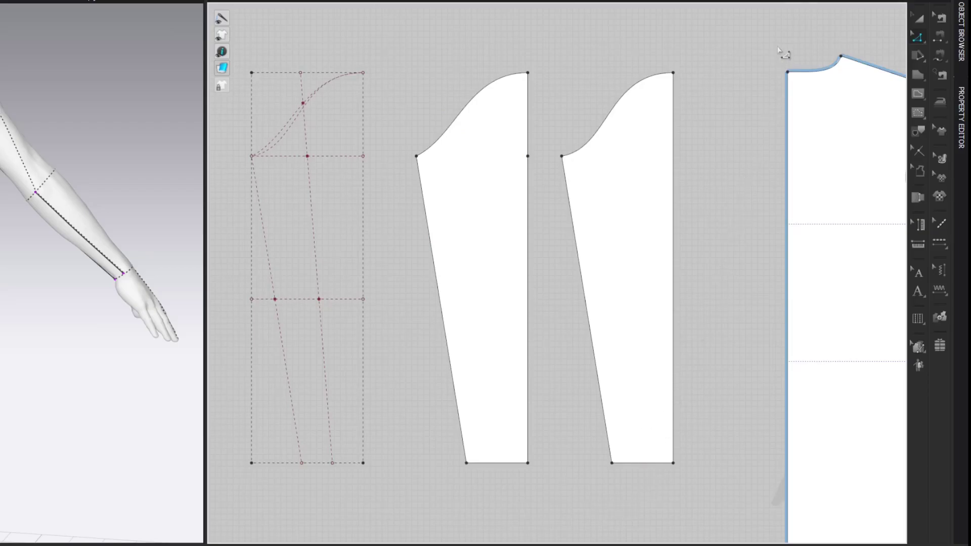
# Step: Flip the second sleeve piece horizontally so its straight side faces the first piece
pyautogui.click(627, 126)
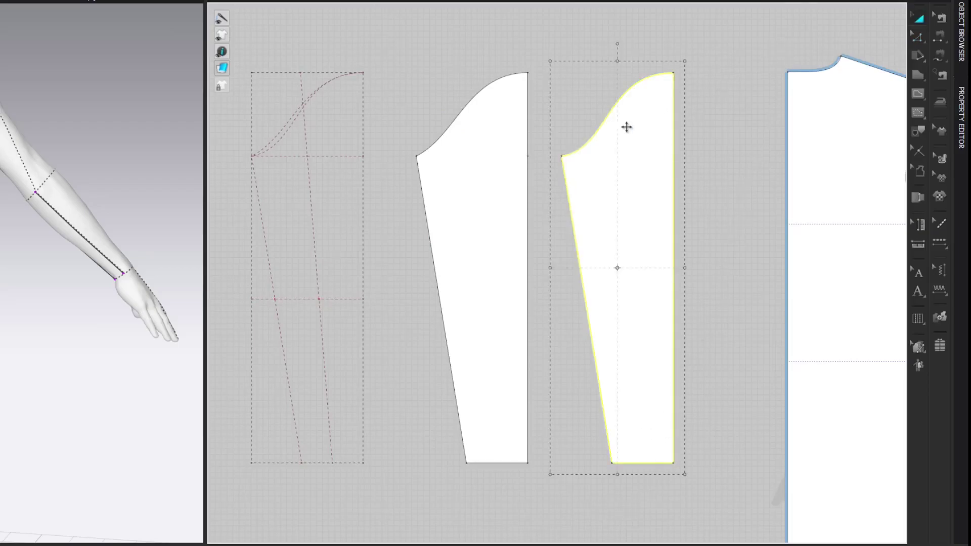
pyautogui.rightClick(626, 126)
pyautogui.moveTo(710, 396)
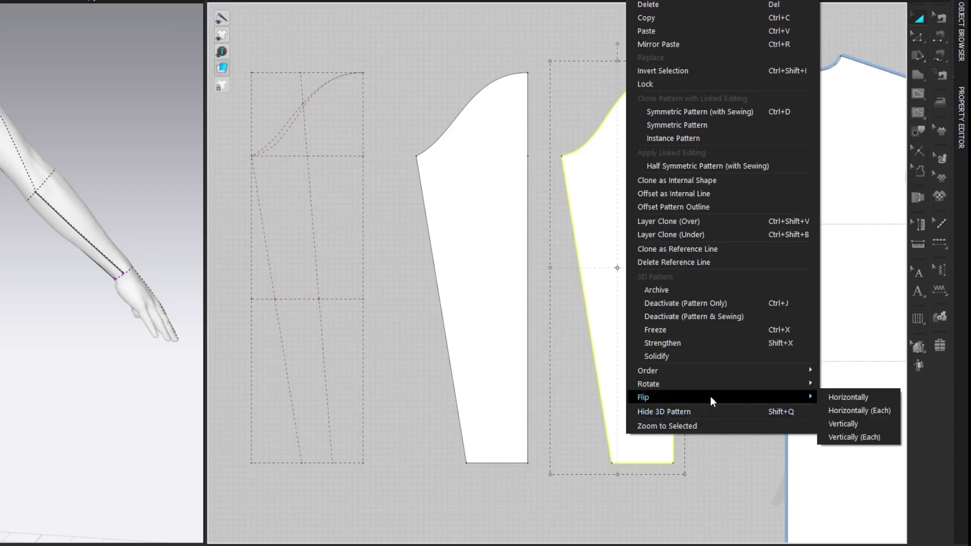
pyautogui.click(860, 393)
pyautogui.click(759, 23)
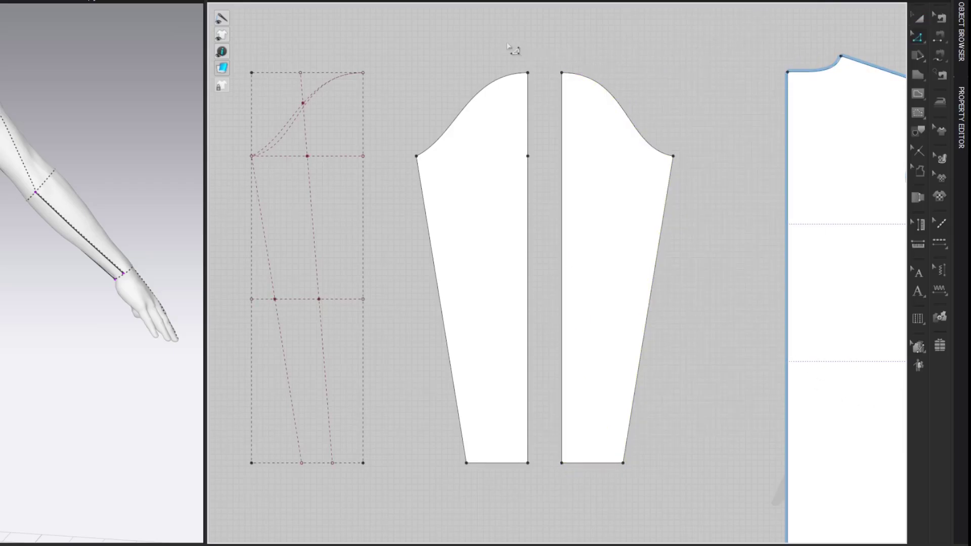
# Step: Merge the two sleeve halves along their facing straight edges, keeping the join as an internal centre line
pyautogui.moveTo(609, 509); pyautogui.dragTo(609, 509)
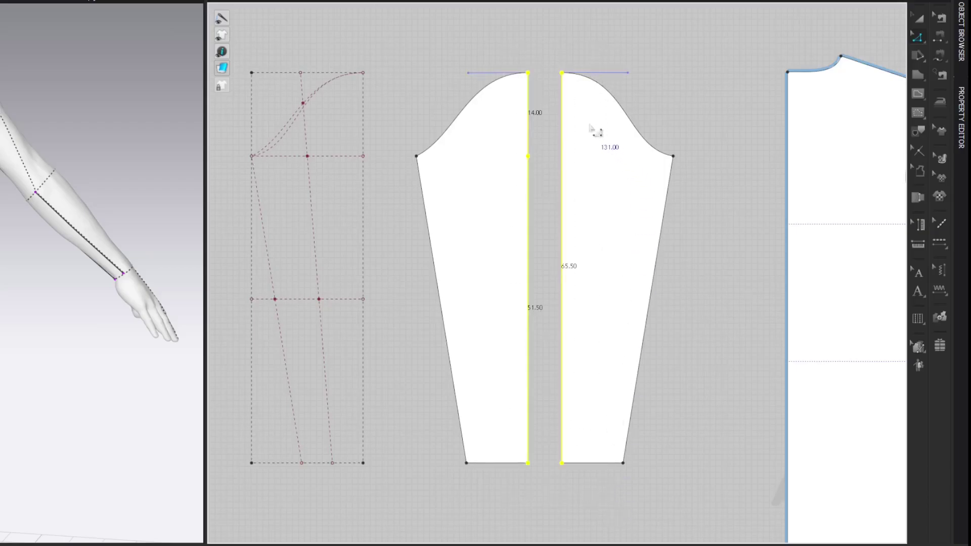
pyautogui.rightClick(565, 124)
pyautogui.click(585, 239)
pyautogui.press('z')
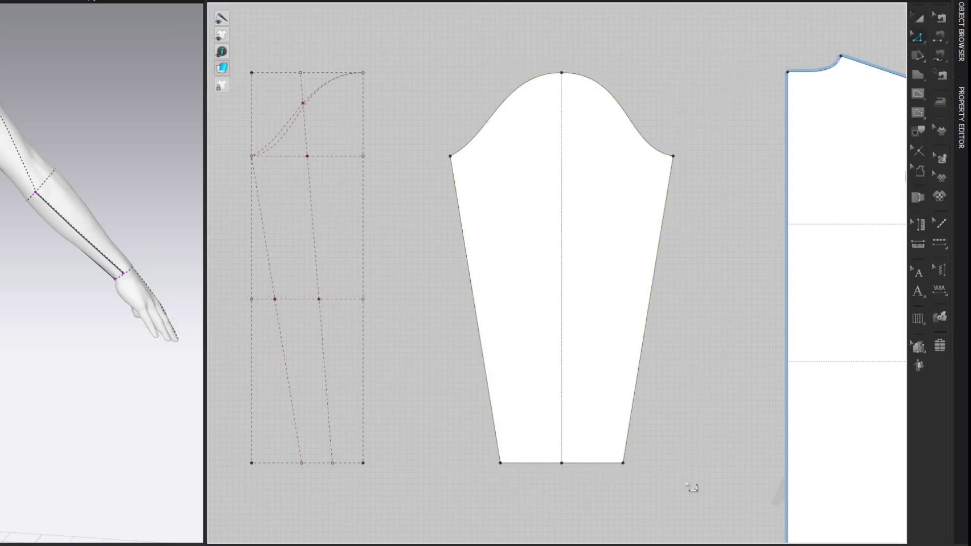
# Step: Move the merged sleeve's right underarm seam 2.5 cm straight outward
pyautogui.moveTo(616, 505); pyautogui.dragTo(759, 93)
pyautogui.moveTo(664, 213); pyautogui.dragTo(674, 213)
pyautogui.rightClick(674, 212)
pyautogui.write('2.5')
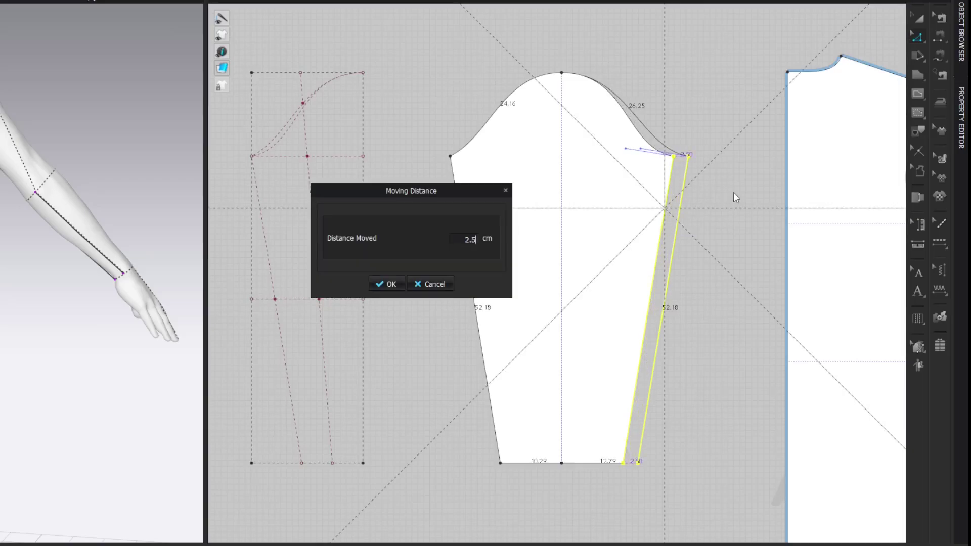
pyautogui.press('Return')
# Step: Move the sleeve's left underarm seam 2.5 cm straight outward
pyautogui.moveTo(445, 531); pyautogui.dragTo(518, 15)
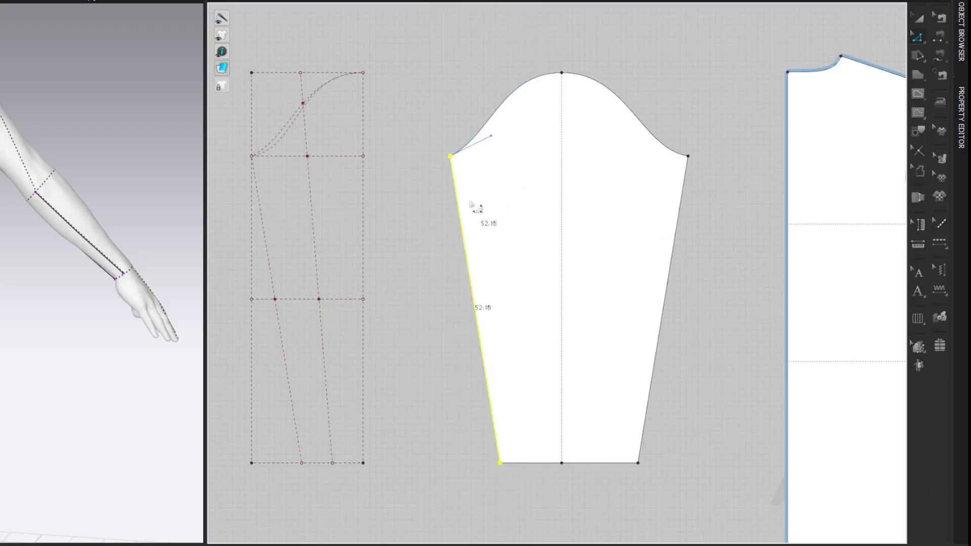
pyautogui.moveTo(461, 218); pyautogui.dragTo(439, 208)
pyautogui.rightClick(439, 208)
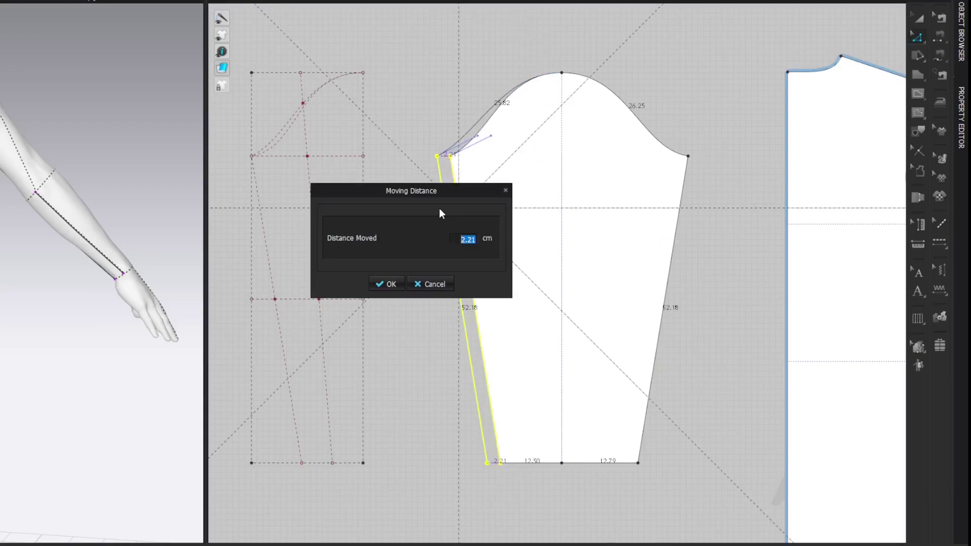
pyautogui.write('2.5')
pyautogui.press('Return')
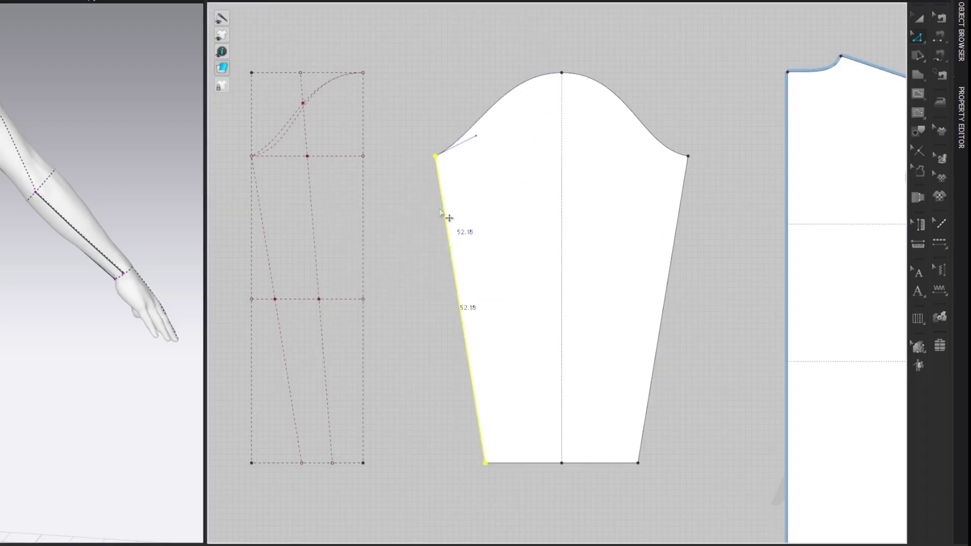
pyautogui.click(694, 42)
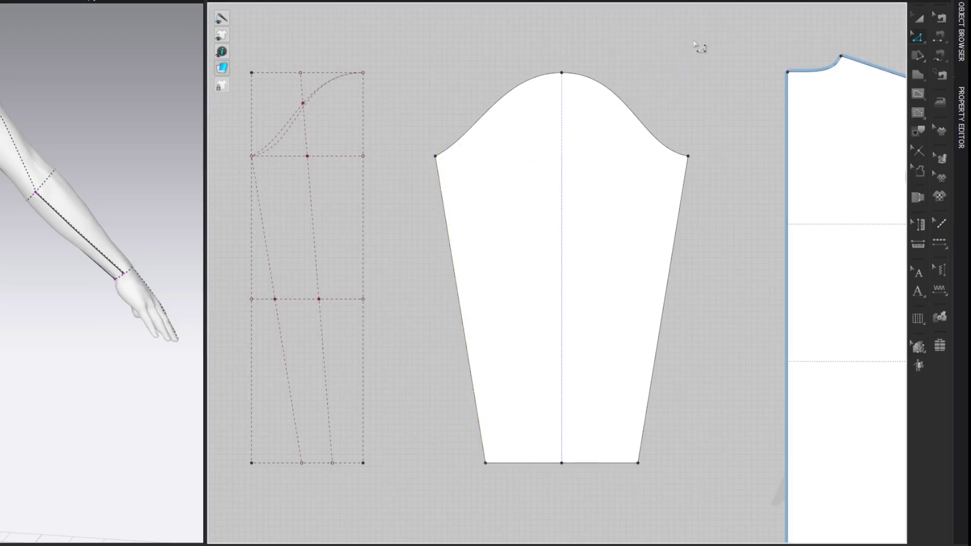
# Step: Compare the full sleeve cap's length with the two bodice armholes using a trial free sewing from underarm to shoulder on each
pyautogui.moveTo(835, 35); pyautogui.dragTo(670, 36, button='middle')
pyautogui.press('m')
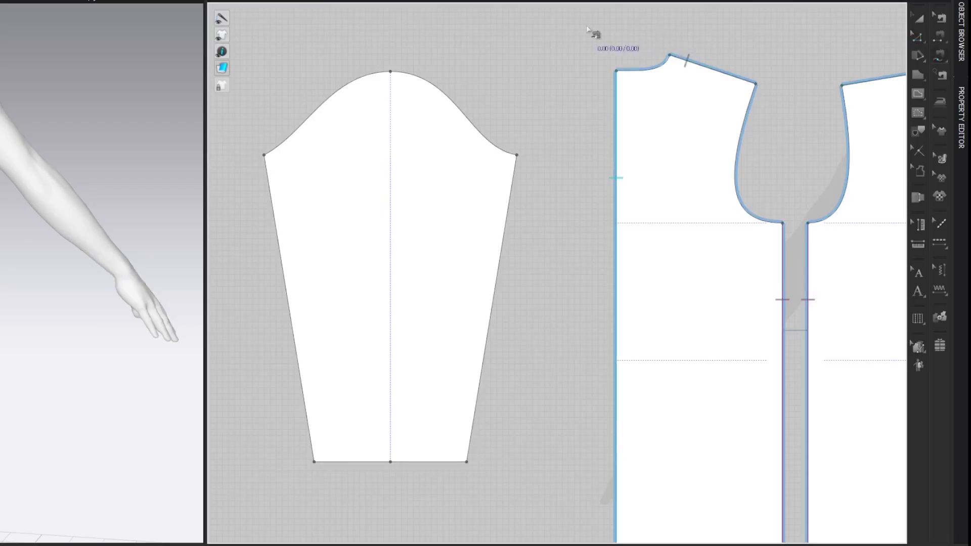
pyautogui.click(516, 156)
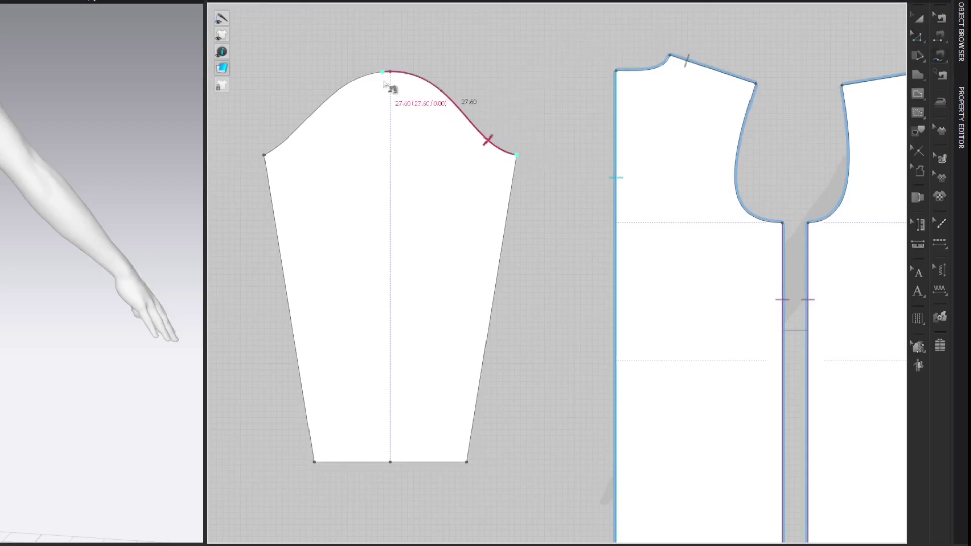
pyautogui.click(265, 154)
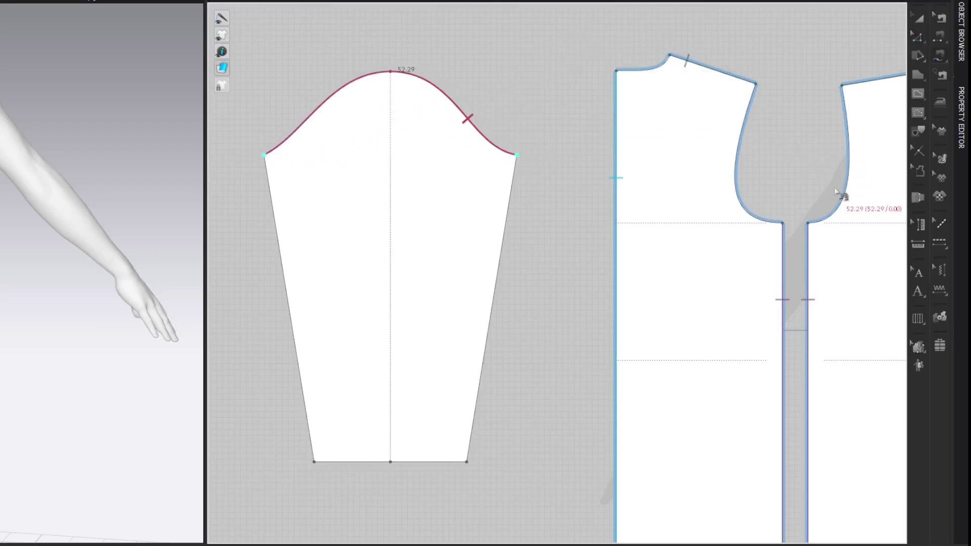
pyautogui.click(808, 222)
pyautogui.click(842, 86)
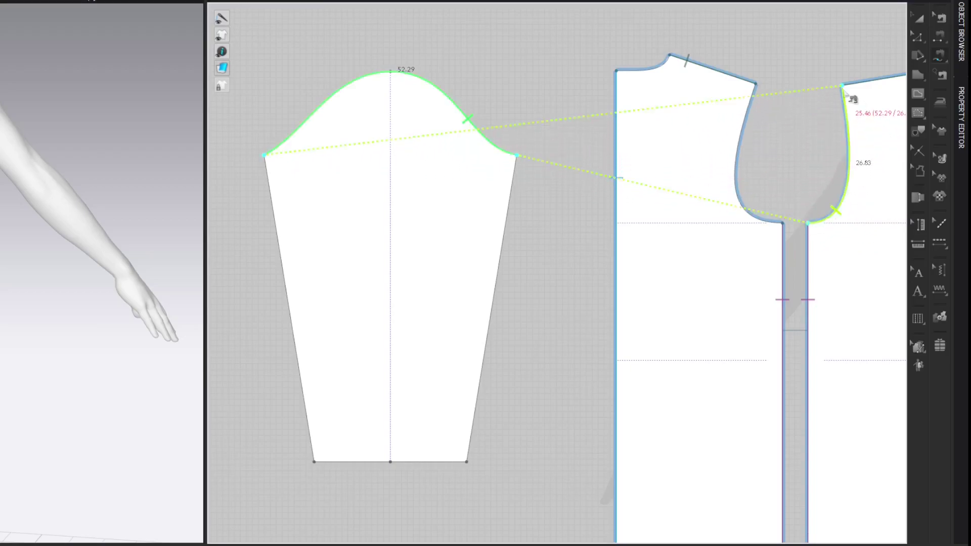
pyautogui.click(755, 85)
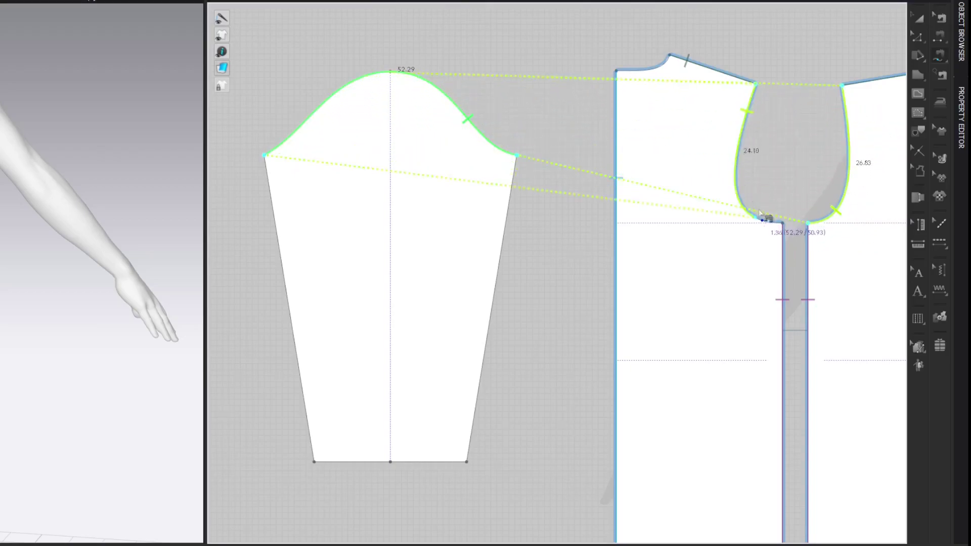
pyautogui.click(784, 223)
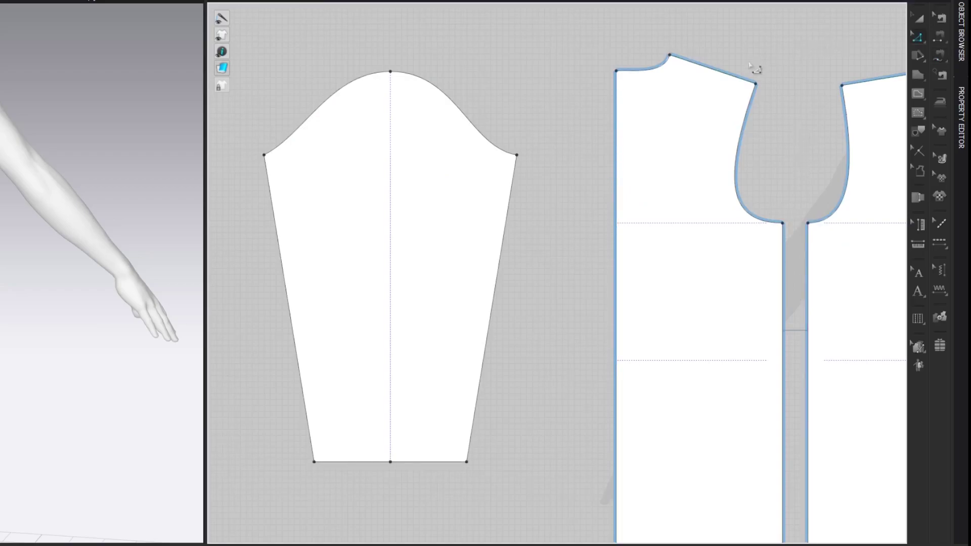
# Step: Move the sleeve cap's top point and the whole hem straight up by 1.5 cm
pyautogui.moveTo(379, 56); pyautogui.dragTo(407, 119)
pyautogui.keyDown('shift'); pyautogui.moveTo(292, 505); pyautogui.dragTo(506, 423); pyautogui.keyUp('shift')
pyautogui.moveTo(402, 82); pyautogui.dragTo(413, 56)
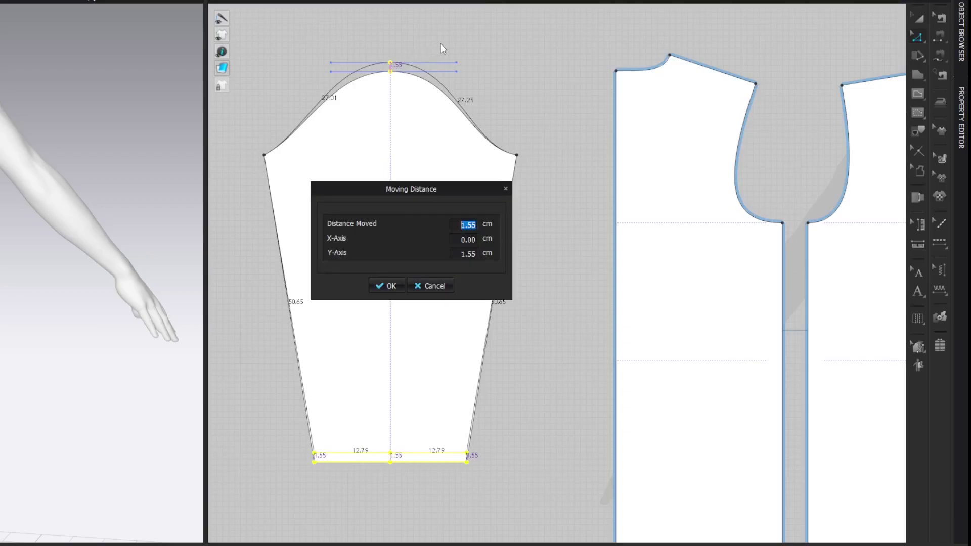
pyautogui.write('1.5')
pyautogui.press('Return')
pyautogui.click(521, 48)
# Step: Recheck the raised sleeve cap's length against both armhole curves with a trial free sewing
pyautogui.press('m')
pyautogui.click(517, 155)
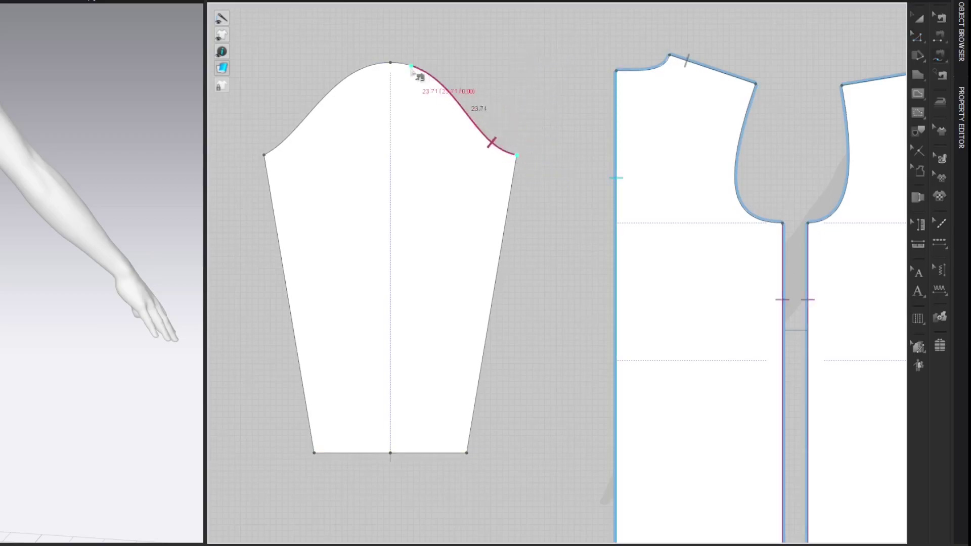
pyautogui.click(265, 155)
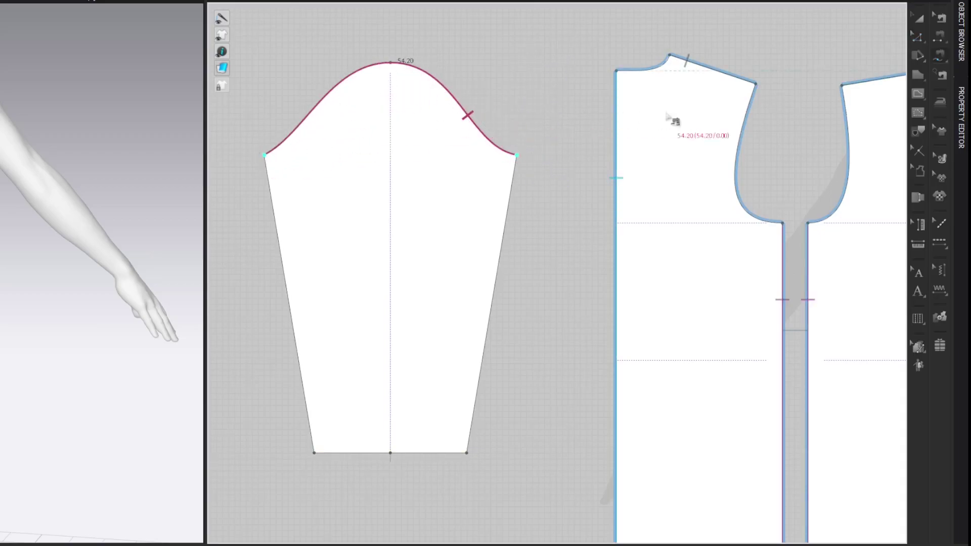
pyautogui.click(807, 223)
pyautogui.click(841, 86)
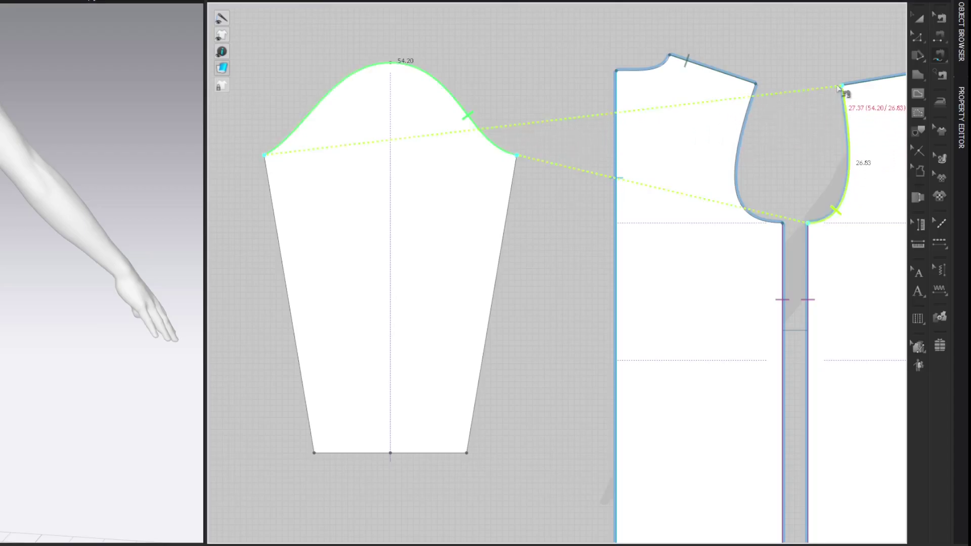
pyautogui.click(755, 84)
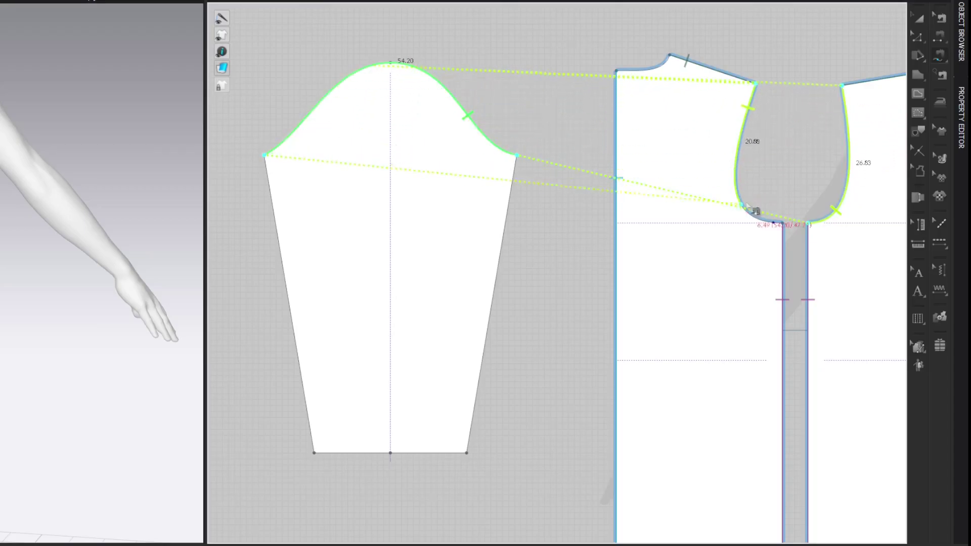
pyautogui.click(783, 223)
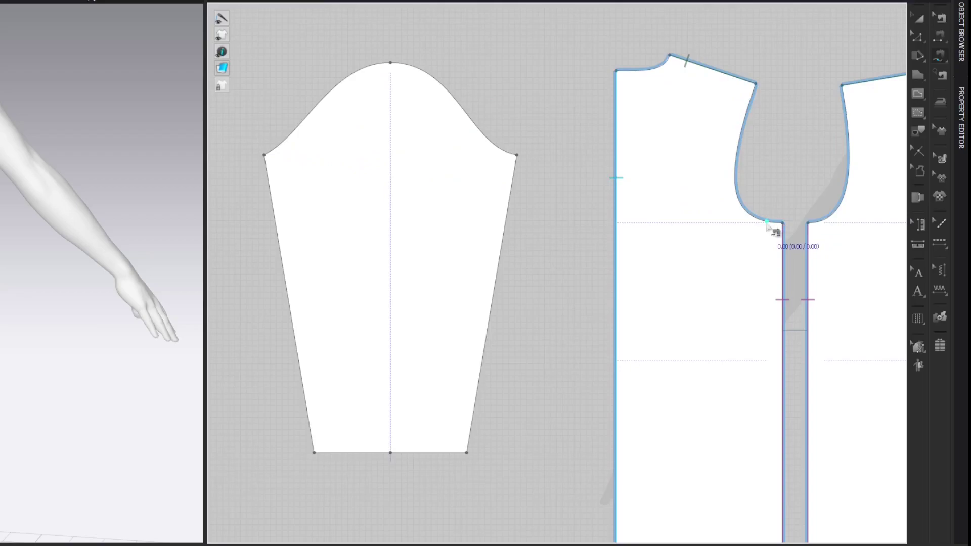
# Step: Raise the cap's top point together with the hem by another 2 cm vertically
pyautogui.moveTo(405, 108); pyautogui.dragTo(406, 108)
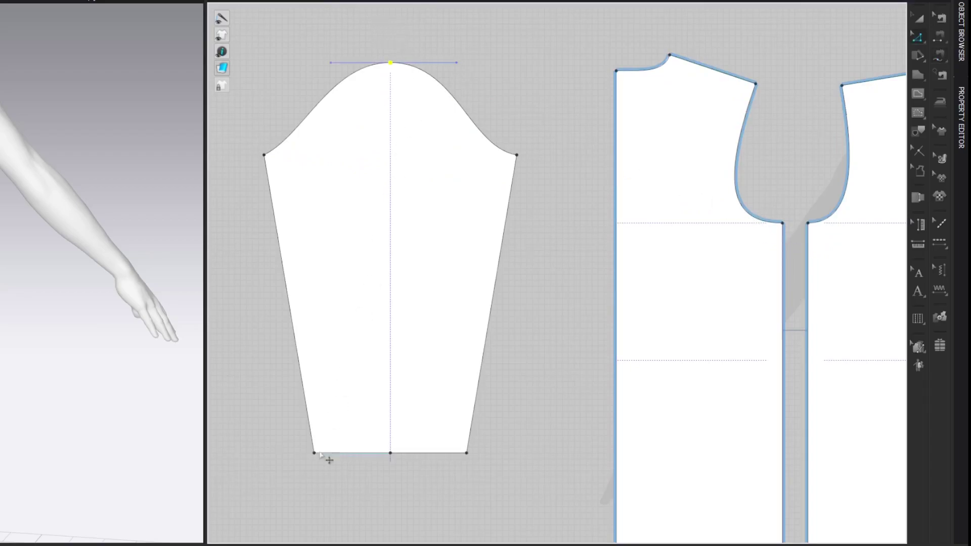
pyautogui.keyDown('shift'); pyautogui.moveTo(457, 459); pyautogui.dragTo(456, 455); pyautogui.keyUp('shift')
pyautogui.moveTo(402, 72); pyautogui.dragTo(400, 61)
pyautogui.press('Return')
pyautogui.write('2')
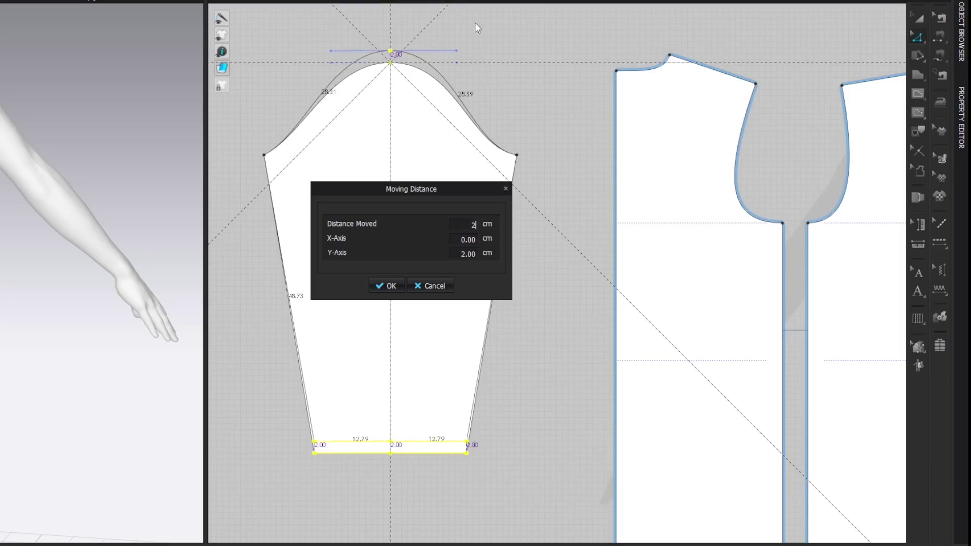
pyautogui.press('Return')
pyautogui.click(557, 23)
# Step: Measure the heightened sleeve cap against the two bodice armholes again using a trial free sewing
pyautogui.click(517, 155)
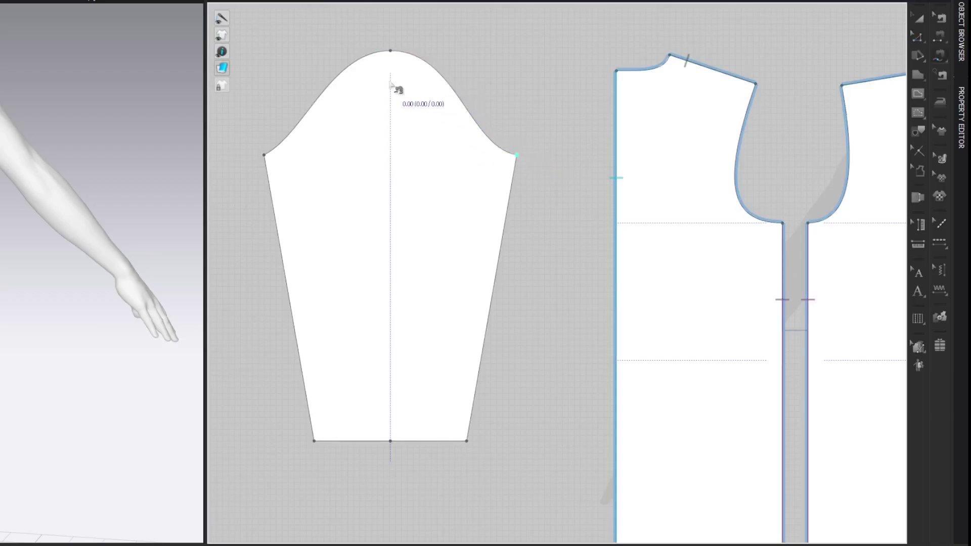
pyautogui.click(265, 155)
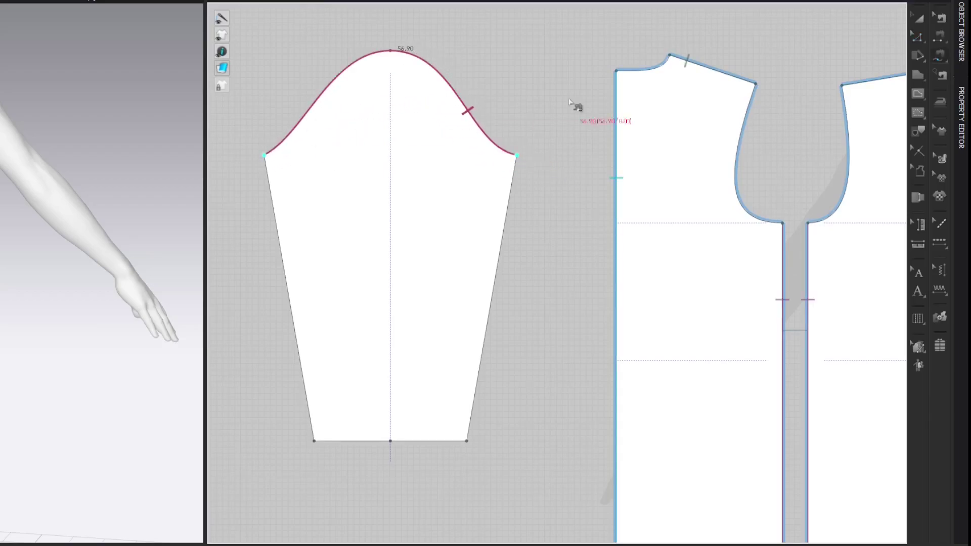
pyautogui.click(819, 223)
pyautogui.click(842, 87)
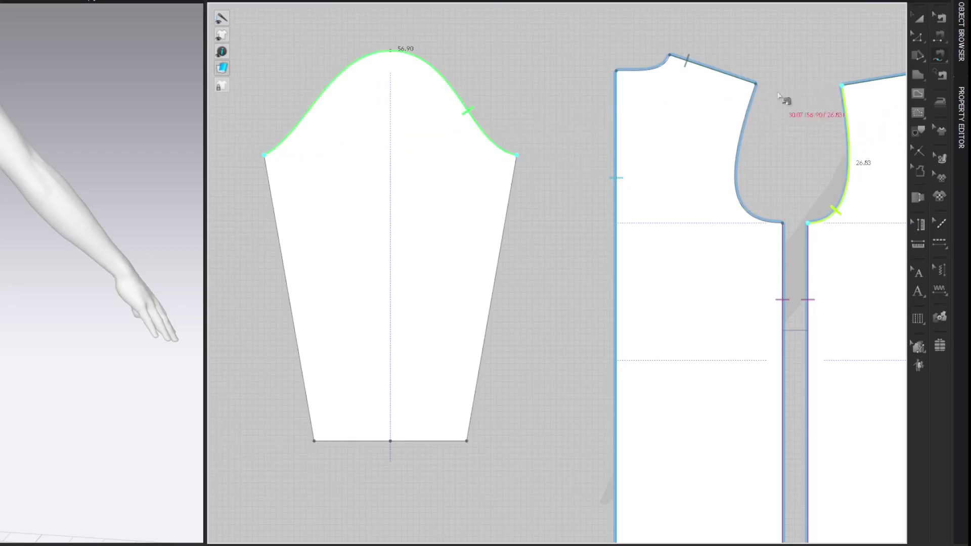
pyautogui.click(756, 84)
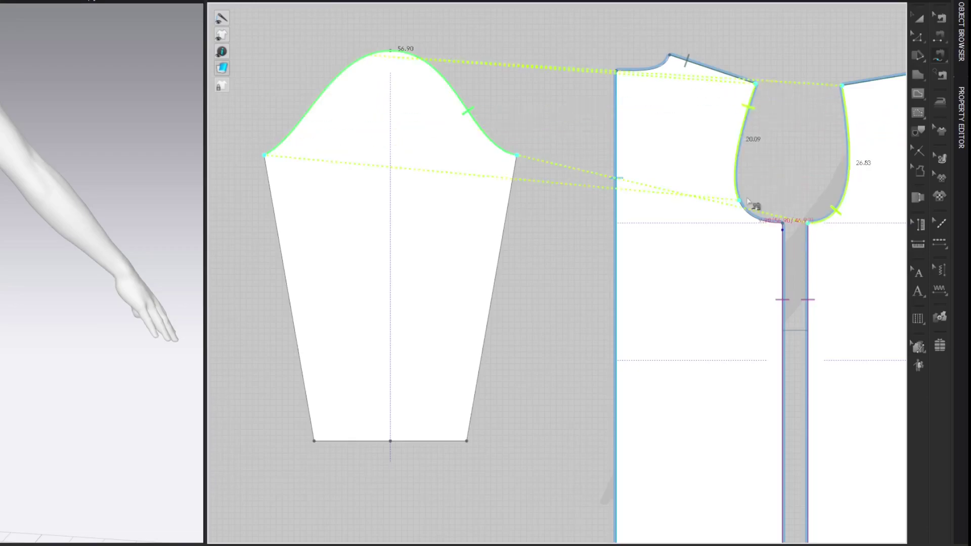
pyautogui.click(784, 227)
# Step: Shift the cap's top point and the hem slightly further straight up
pyautogui.moveTo(378, 29); pyautogui.dragTo(406, 142)
pyautogui.keyDown('shift'); pyautogui.moveTo(281, 494); pyautogui.dragTo(526, 427); pyautogui.keyUp('shift')
pyautogui.moveTo(401, 60); pyautogui.dragTo(401, 53)
pyautogui.rightClick(400, 54)
pyautogui.write('0')
pyautogui.press('Return')
pyautogui.click(557, 62)
# Step: Check the sleeve cap's length against both armholes once more with a trial free sewing
pyautogui.press('m')
pyautogui.click(517, 155)
pyautogui.click(263, 155)
pyautogui.click(808, 223)
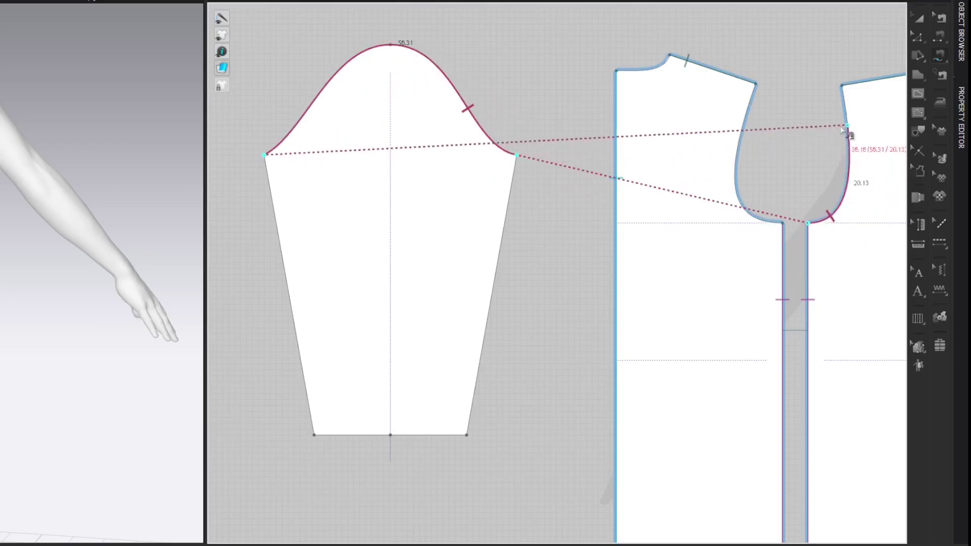
pyautogui.click(841, 86)
pyautogui.click(755, 84)
pyautogui.click(783, 223)
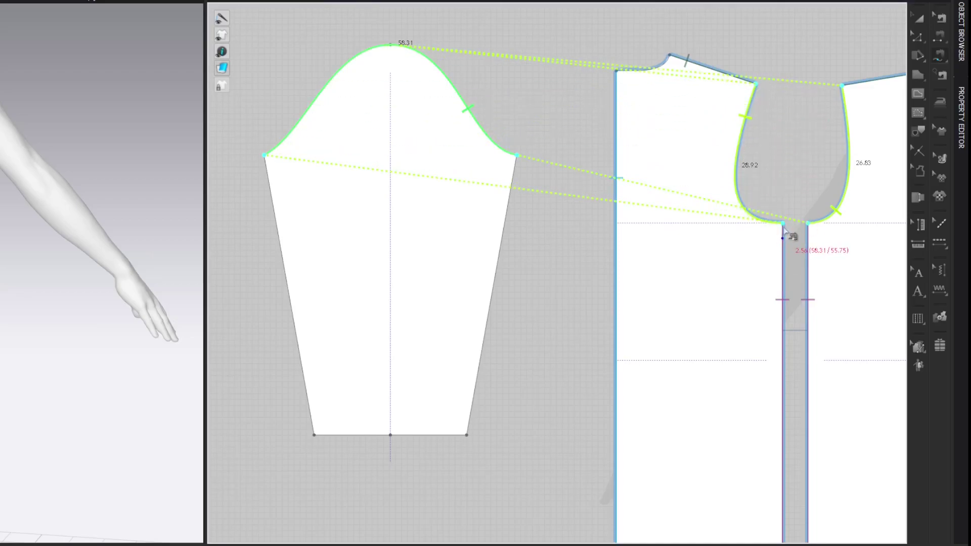
# Step: Raise the sleeve cap's top point together with the hem points by 1 cm vertically
pyautogui.press('v')
pyautogui.moveTo(369, 34); pyautogui.dragTo(420, 81)
pyautogui.keyDown('shift'); pyautogui.moveTo(305, 460); pyautogui.dragTo(498, 414); pyautogui.keyUp('shift')
pyautogui.moveTo(391, 47)
pyautogui.mouseDown()
pyautogui.moveTo(403, 62)
pyautogui.moveTo(391, 42)
pyautogui.mouseUp()
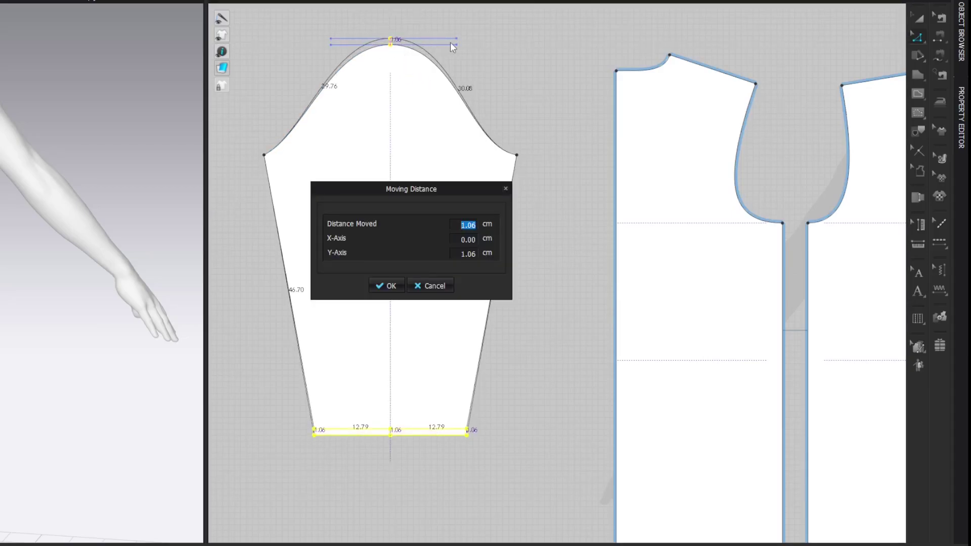
pyautogui.write('1')
pyautogui.press('Return')
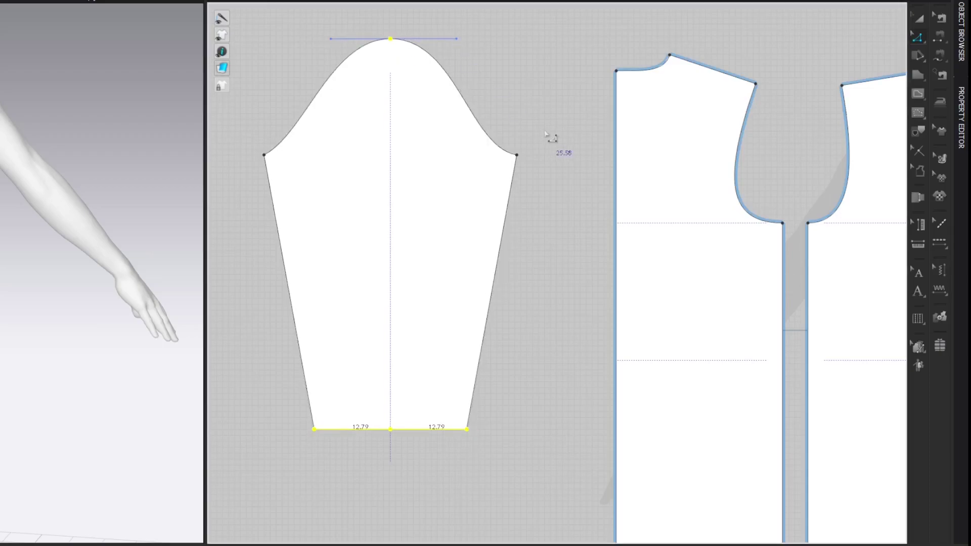
pyautogui.click(548, 27)
# Step: Compare the raised sleeve cap's length with both bodice armholes using a trial free sewing from underarm to underarm
pyautogui.press('m')
pyautogui.click(518, 155)
pyautogui.click(264, 156)
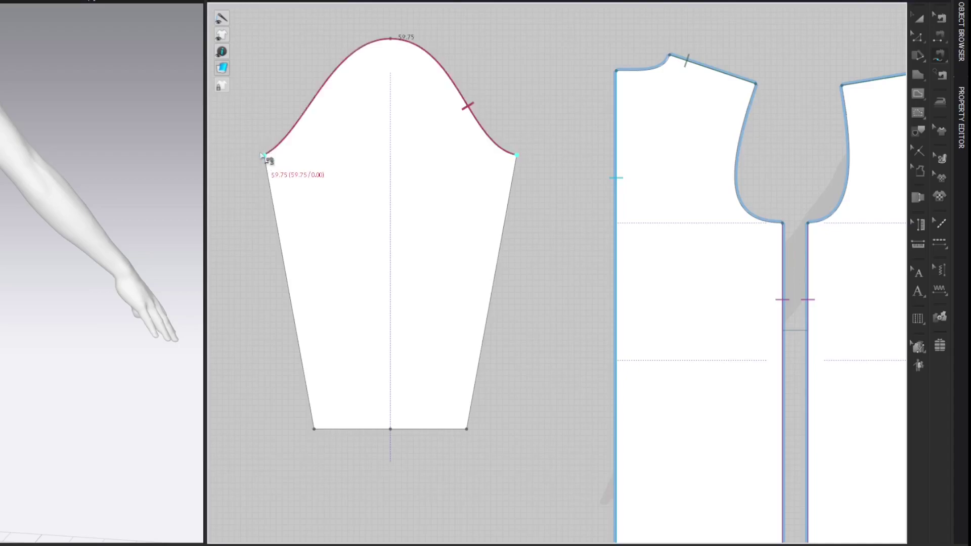
pyautogui.click(807, 222)
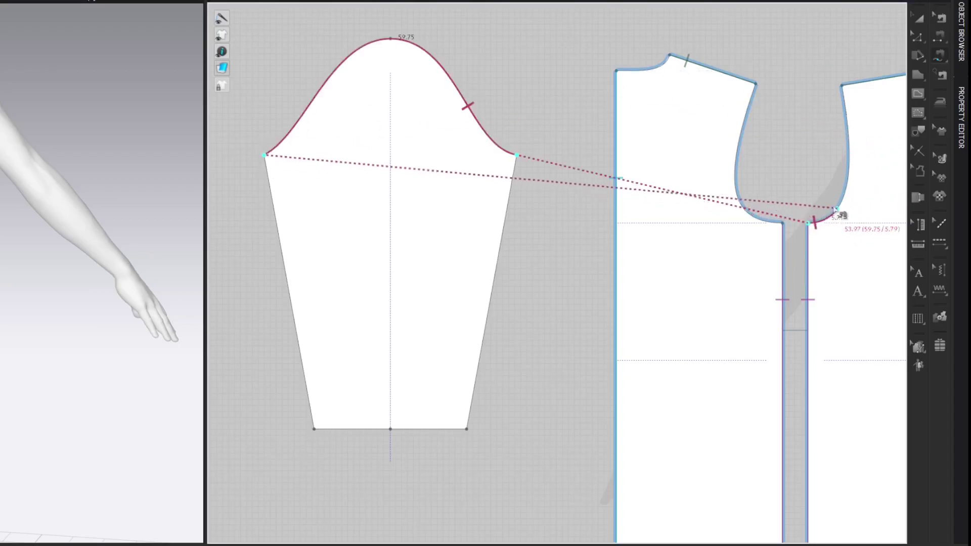
pyautogui.click(842, 86)
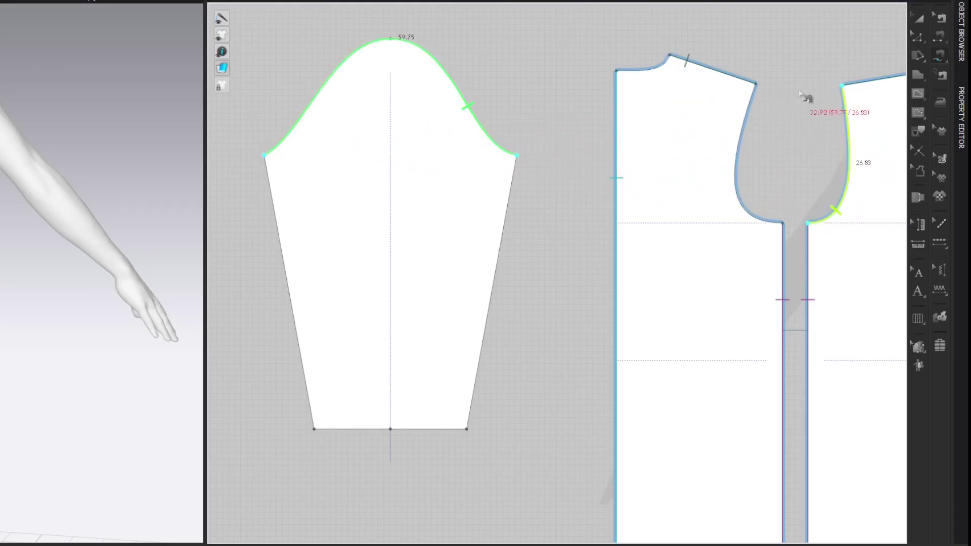
pyautogui.click(756, 85)
pyautogui.click(782, 223)
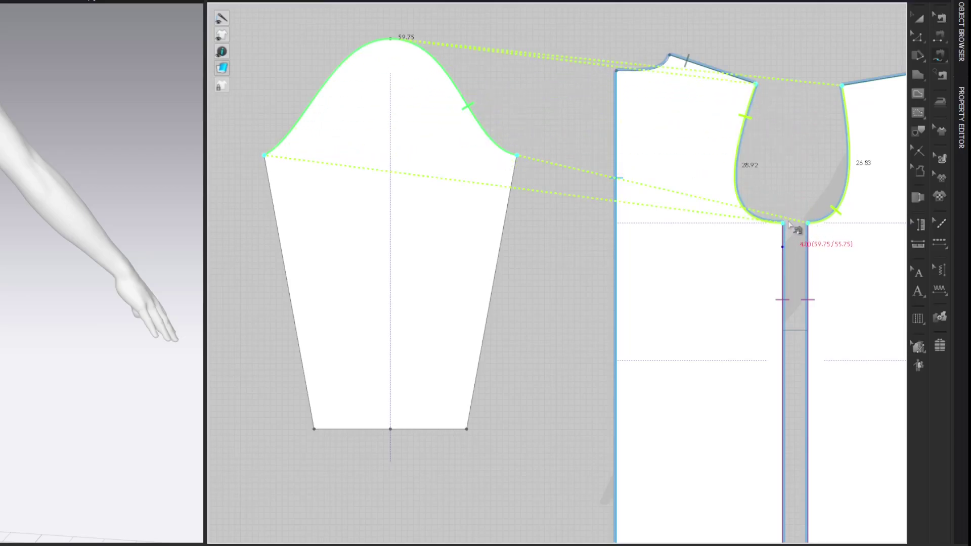
pyautogui.press('Return')
pyautogui.press('a')
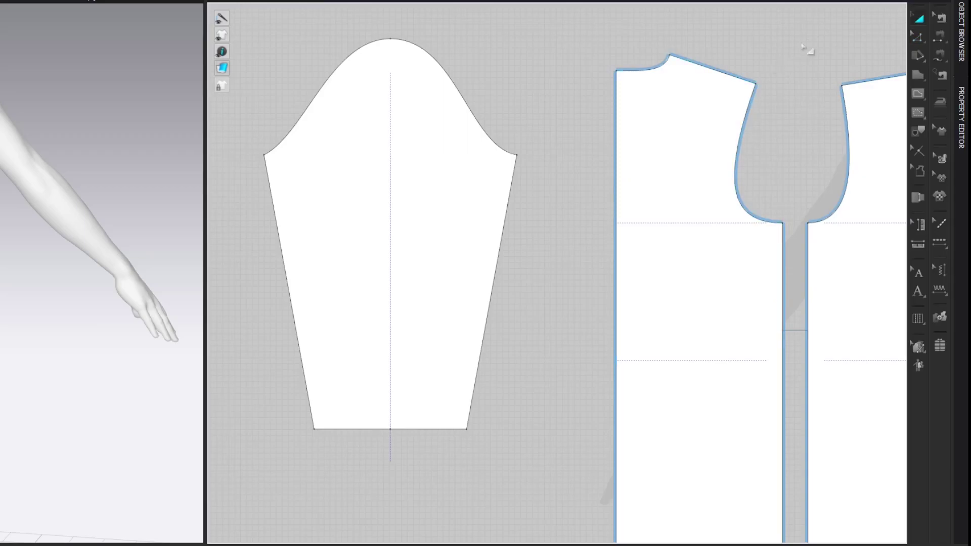
# Step: Delete the middle point of the sleeve hem and set the hem's length to 30 cm, extending it in both directions
pyautogui.press('z')
pyautogui.moveTo(360, 464); pyautogui.dragTo(421, 399)
pyautogui.press('Delete')
pyautogui.rightClick(394, 433)
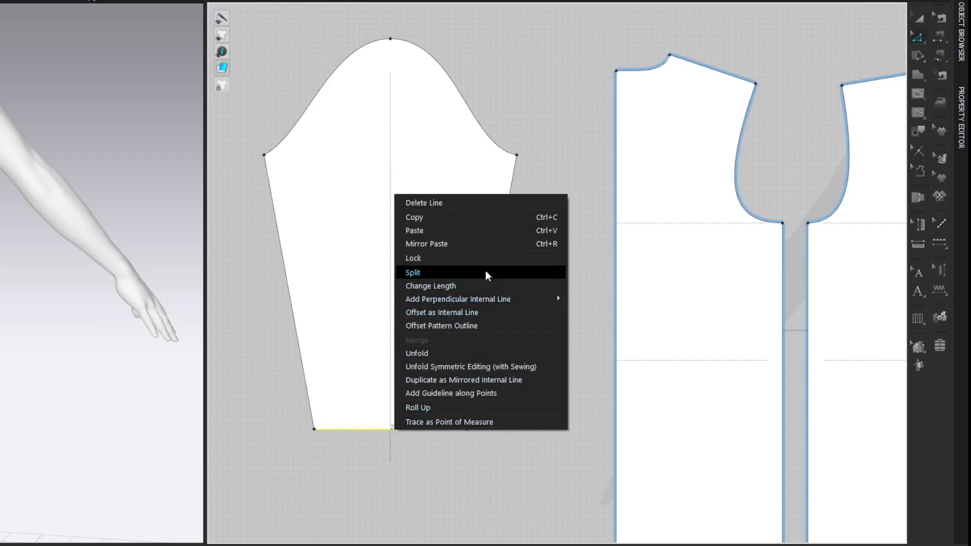
pyautogui.click(491, 286)
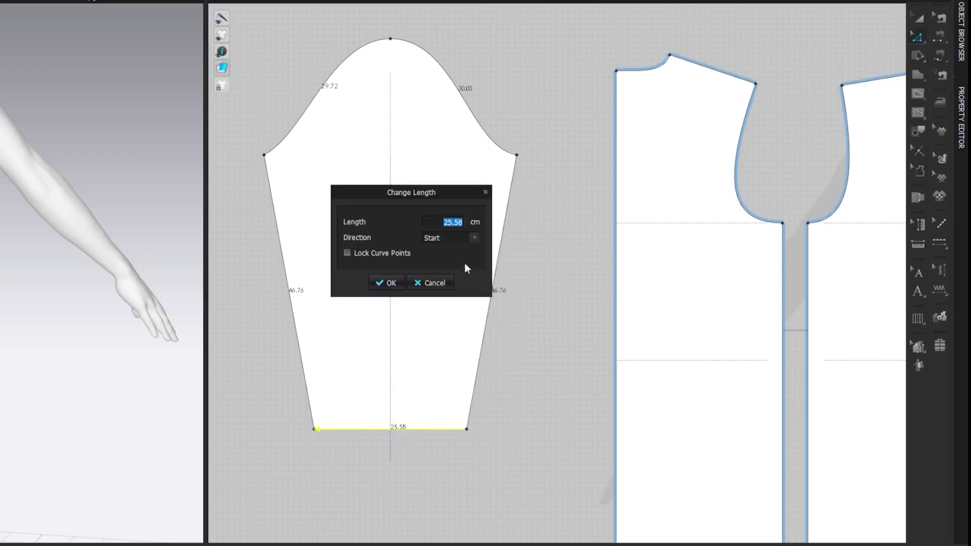
pyautogui.write('30')
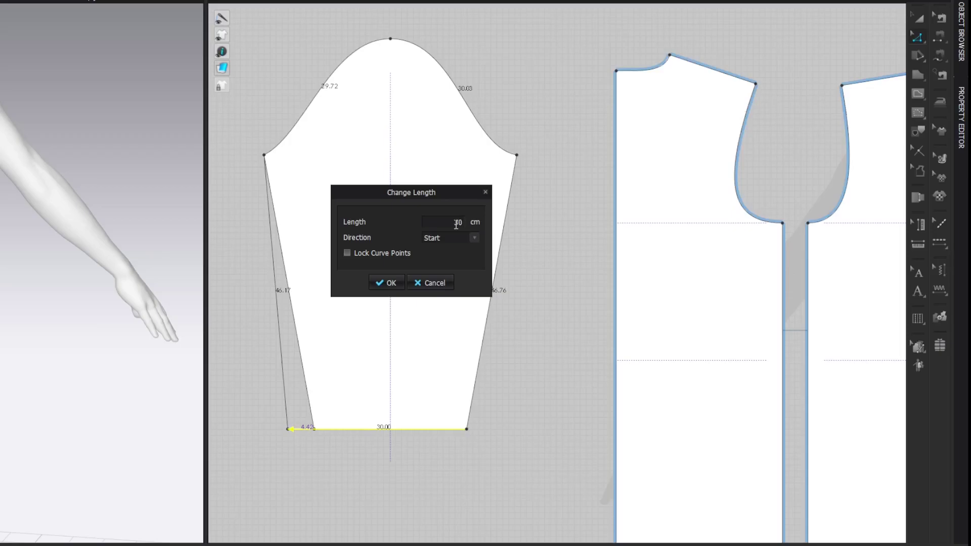
pyautogui.click(474, 238)
pyautogui.click(460, 253)
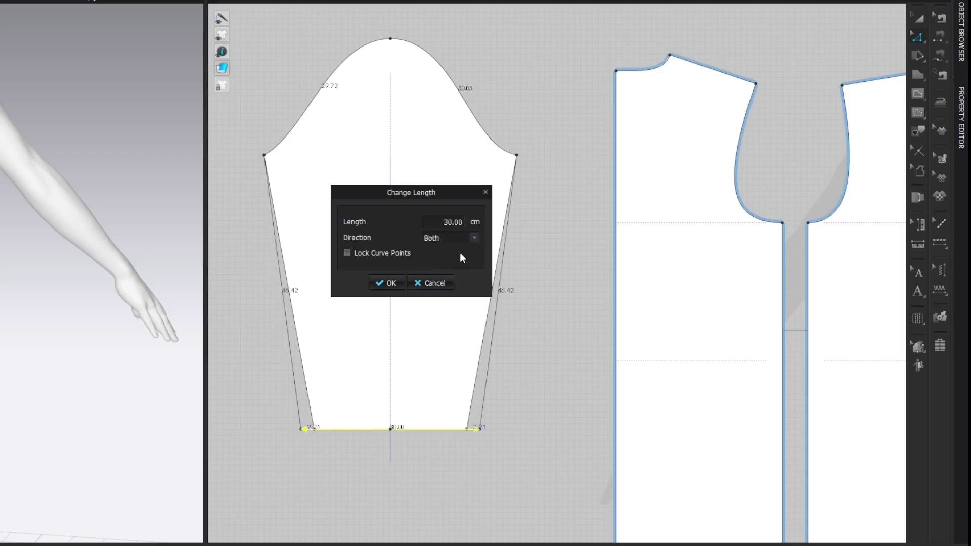
pyautogui.click(385, 283)
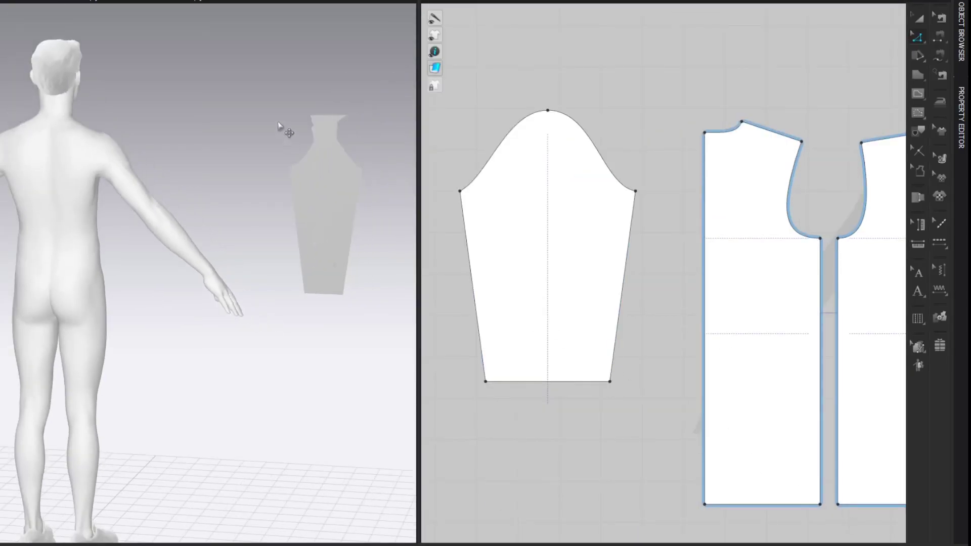
# Step: Show the garment in 3D and wrap the sleeve around the avatar's right arm using the arrangement points
pyautogui.moveTo(279, 126); pyautogui.dragTo(53, 121, button='right')
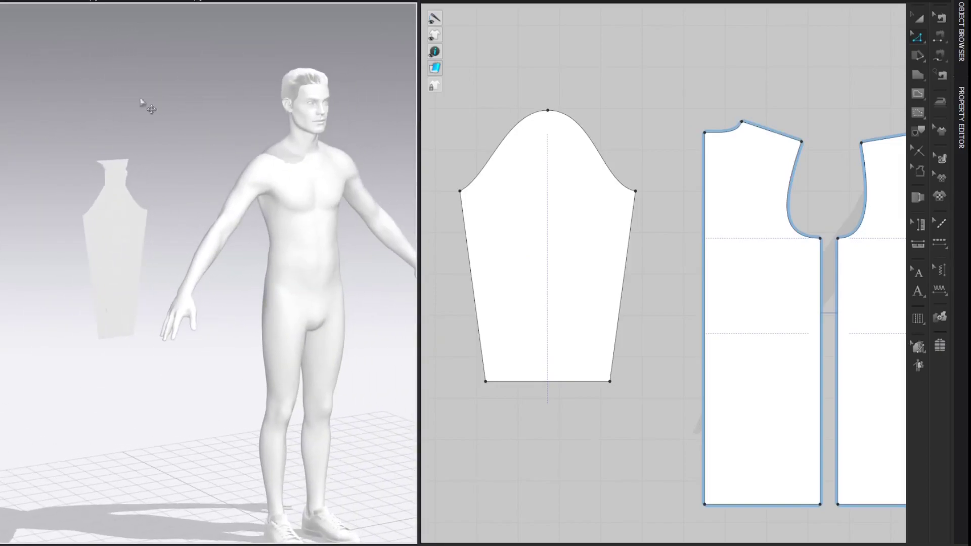
pyautogui.click(93, 55)
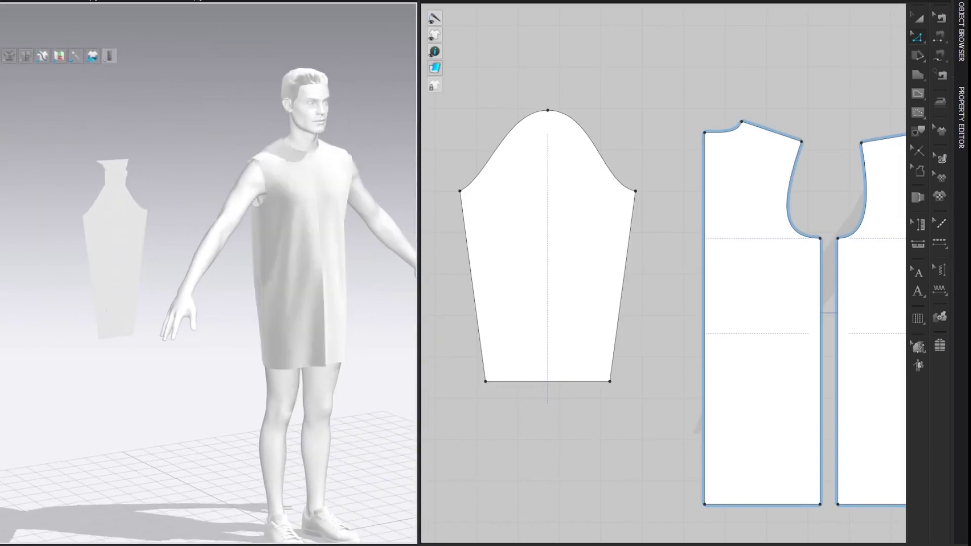
pyautogui.moveTo(134, 76); pyautogui.dragTo(114, 69, button='middle')
pyautogui.hotkey('shift', 'a')
pyautogui.click(96, 162)
pyautogui.click(206, 192)
pyautogui.click(181, 121)
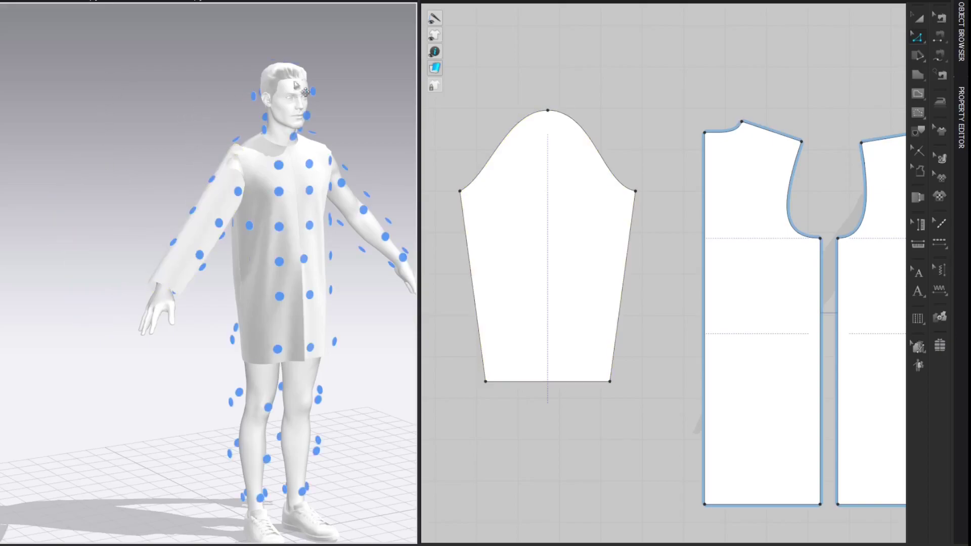
pyautogui.hotkey('shift', 'a')
pyautogui.rightClick(331, 71)
pyautogui.click(342, 81)
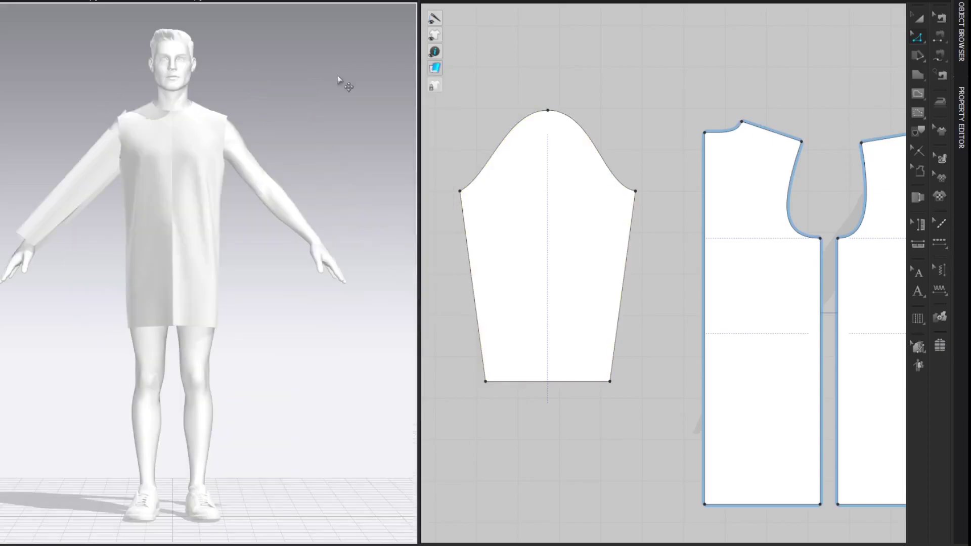
pyautogui.rightClick(270, 72)
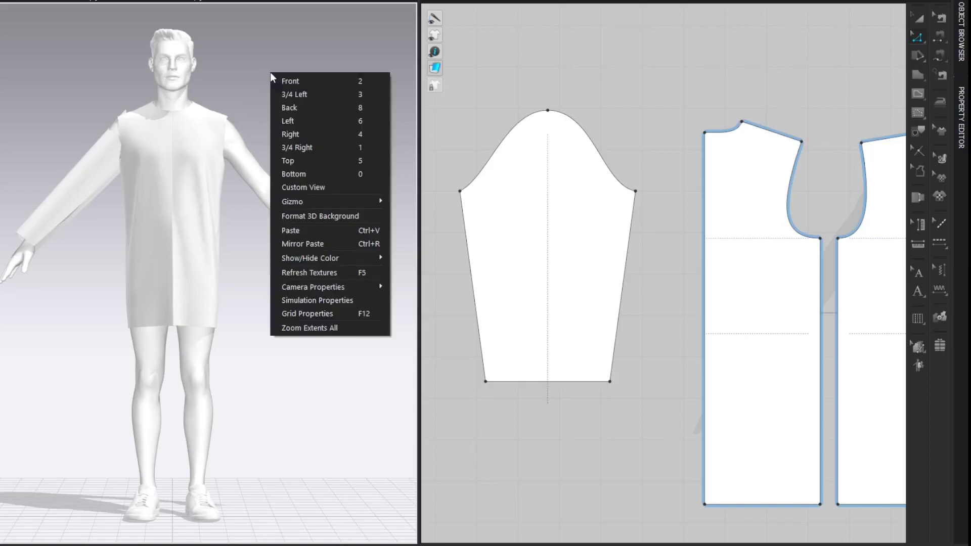
pyautogui.click(285, 107)
pyautogui.rightClick(308, 96)
pyautogui.click(310, 97)
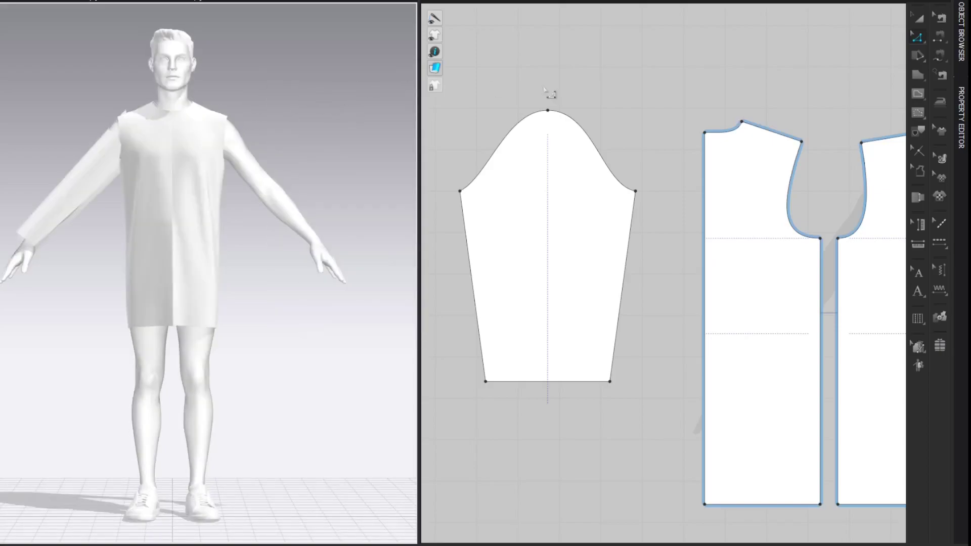
# Step: Create a linked, mirrored copy of the sleeve level with the original on the opposite side of the bodice patterns
pyautogui.scroll(-4, 642, 93)
pyautogui.moveTo(698, 60); pyautogui.dragTo(616, 65, button='right')
pyautogui.scroll(-3, 616, 66)
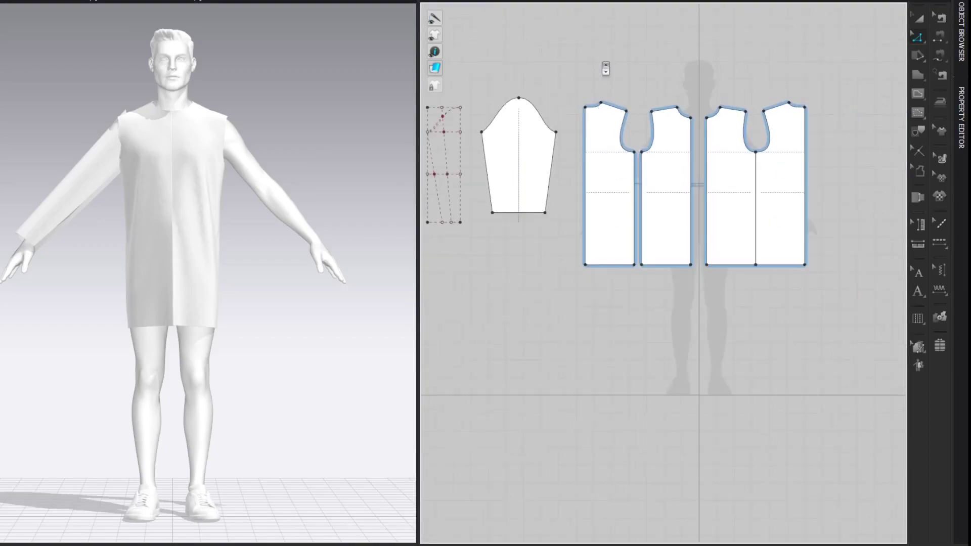
pyautogui.press('a')
pyautogui.click(487, 156)
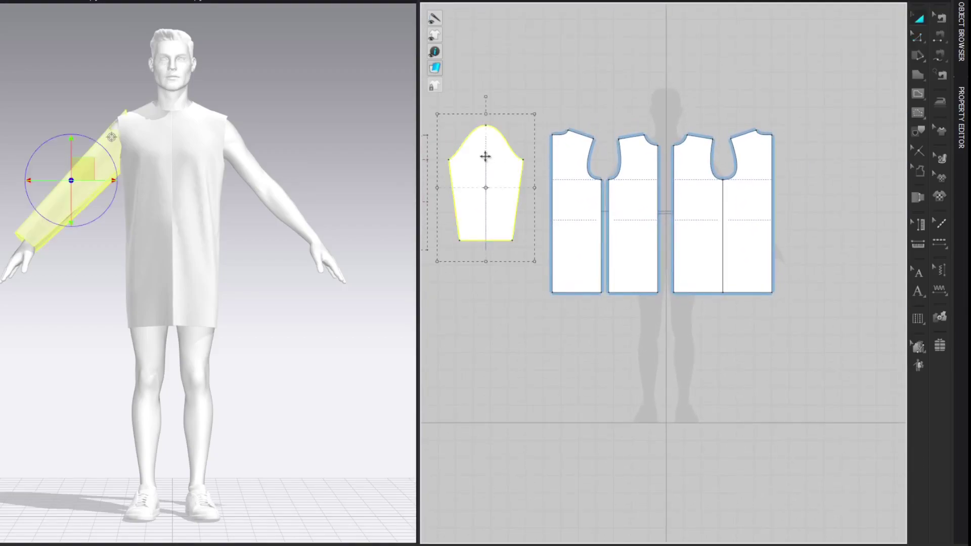
pyautogui.hotkey('ctrl', 'c')
pyautogui.hotkey('ctrl', 'v')
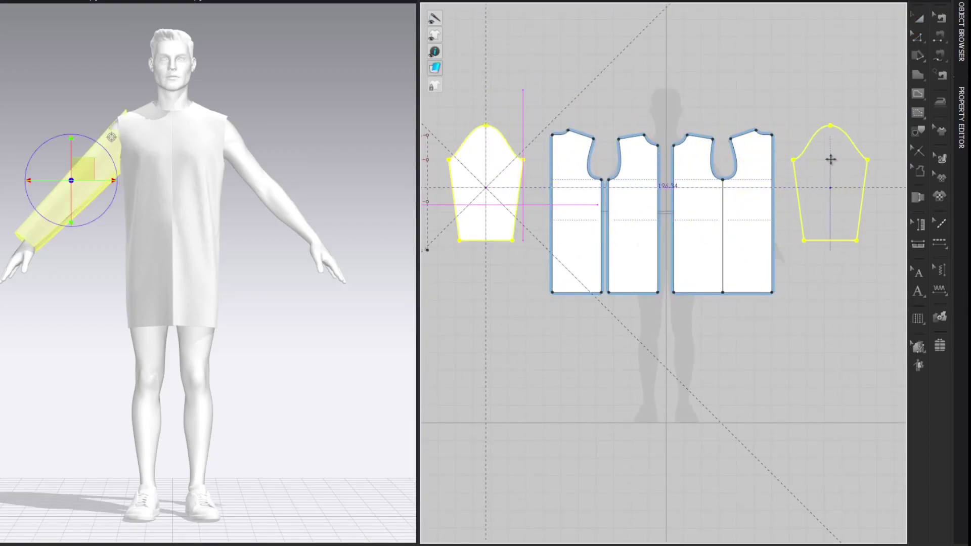
pyautogui.click(851, 131)
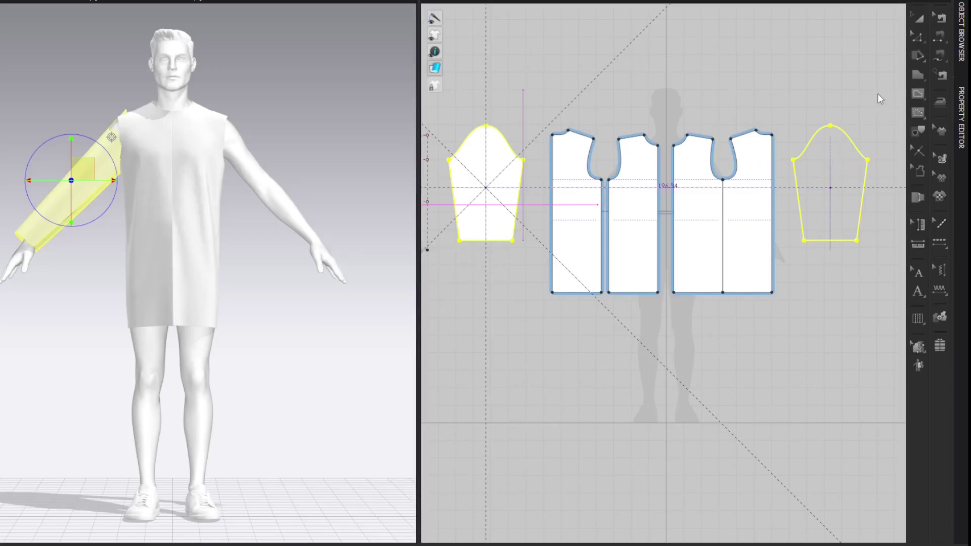
pyautogui.click(963, 114)
pyautogui.click(900, 357)
pyautogui.press('Return')
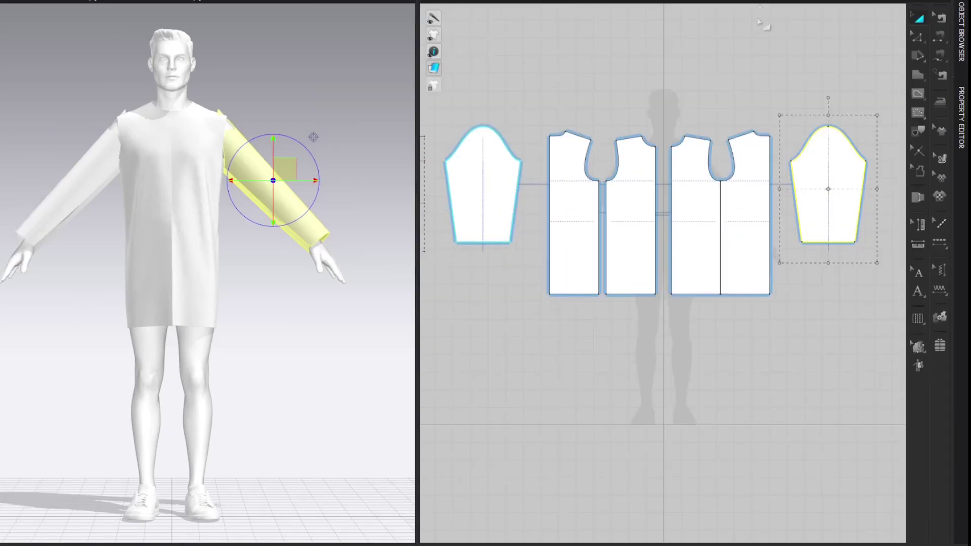
# Step: Shift the mirrored sleeve and its adjacent outer bodice piece slightly outward to separate the two bodice pieces
pyautogui.keyDown('shift'); pyautogui.click(761, 156); pyautogui.keyUp('shift')
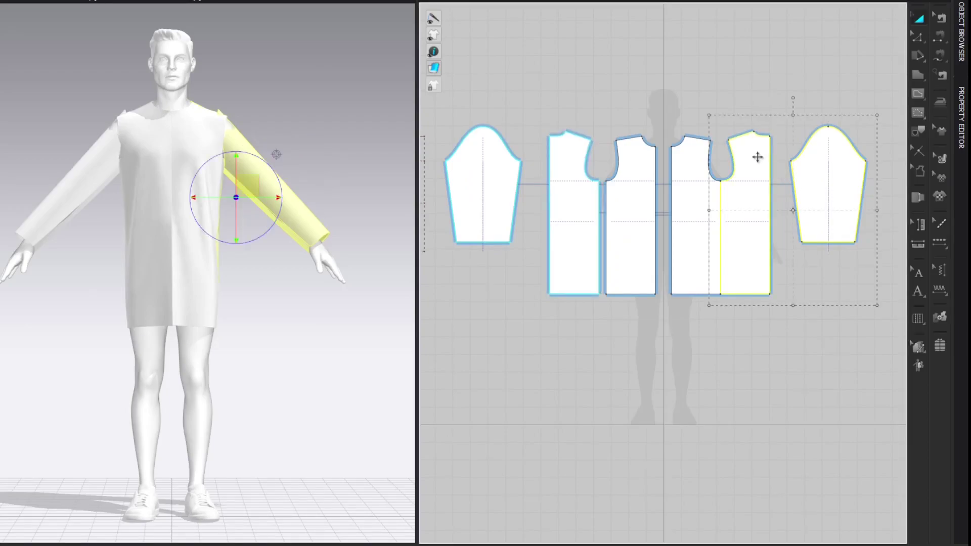
pyautogui.moveTo(761, 156); pyautogui.dragTo(767, 153)
pyautogui.click(761, 85)
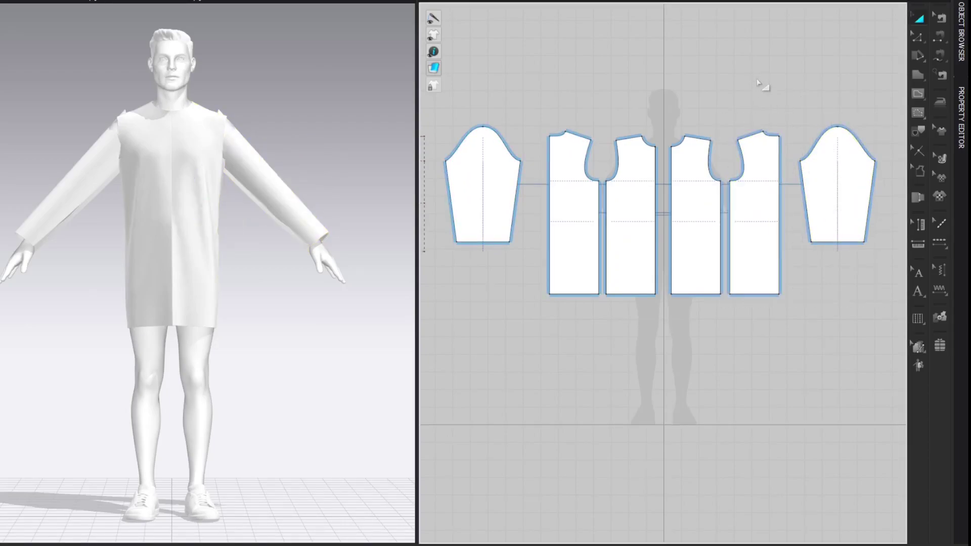
# Step: Split the original sleeve's cap curve on the side facing the bodice at 26.83 cm from the underarm point
pyautogui.moveTo(420, 105); pyautogui.dragTo(180, 104)
pyautogui.scroll(5, 399, 41)
pyautogui.moveTo(406, 43); pyautogui.dragTo(628, 76, button='right')
pyautogui.moveTo(629, 76); pyautogui.dragTo(645, 64, button='middle')
pyautogui.scroll(3, 638, 74)
pyautogui.scroll(-2, 682, 59)
pyautogui.press('z')
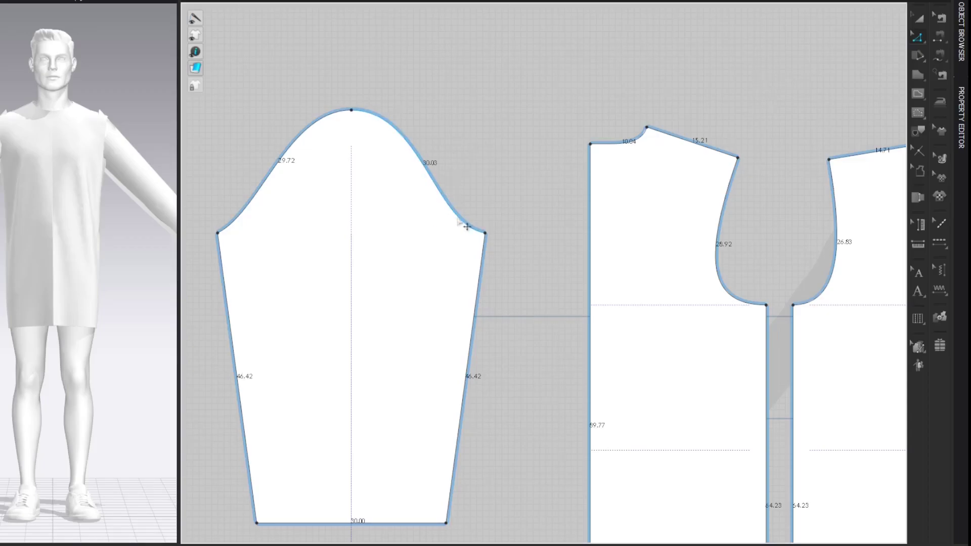
pyautogui.rightClick(466, 226)
pyautogui.click(480, 309)
pyautogui.moveTo(420, 127); pyautogui.dragTo(277, 126)
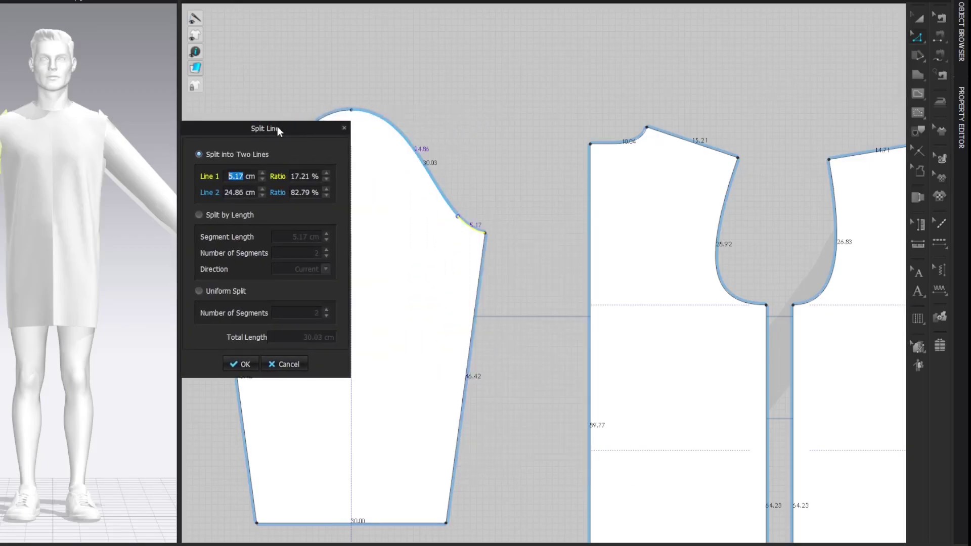
pyautogui.write('26.83')
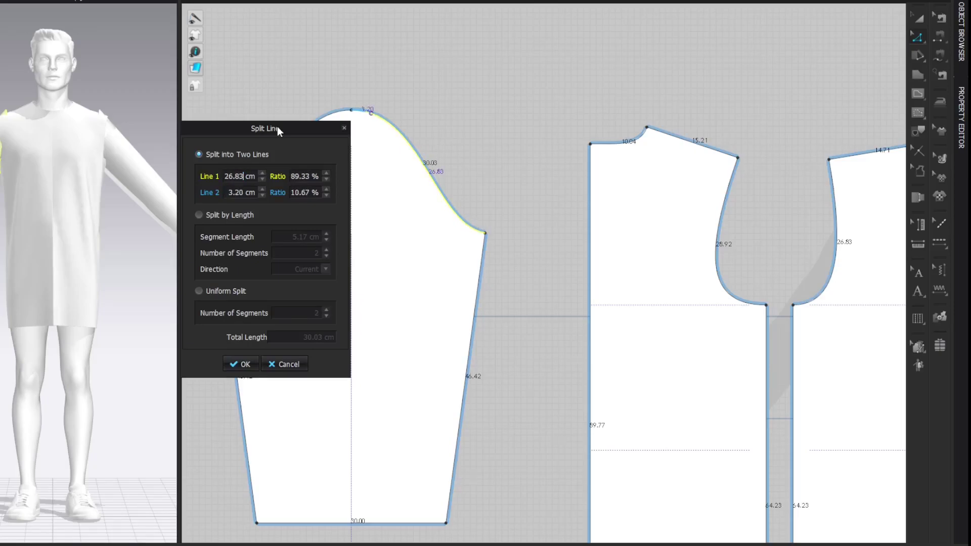
pyautogui.press('Return')
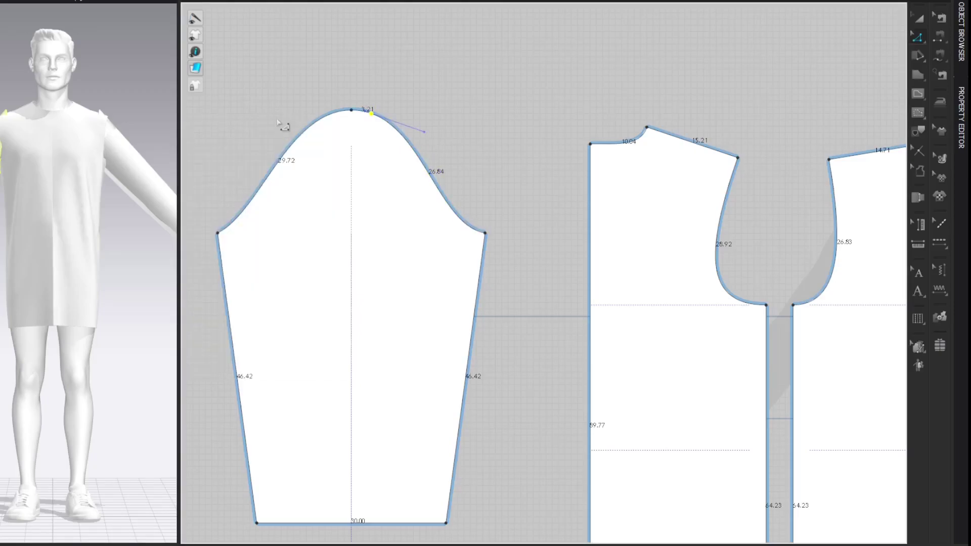
# Step: Split the cap curve on the sleeve's outer side at 28.92 cm from the underarm point
pyautogui.rightClick(252, 210)
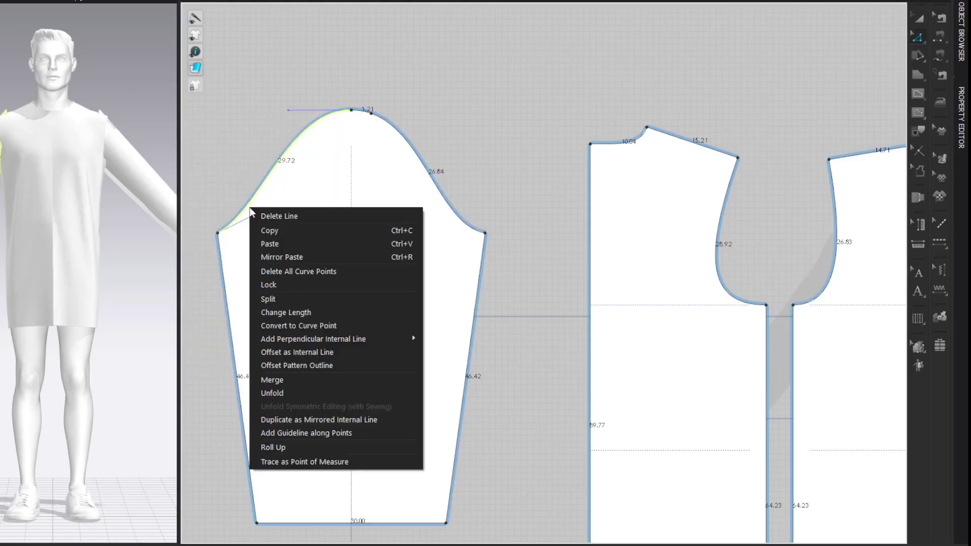
pyautogui.click(260, 299)
pyautogui.moveTo(400, 122); pyautogui.dragTo(478, 117)
pyautogui.write('28.9')
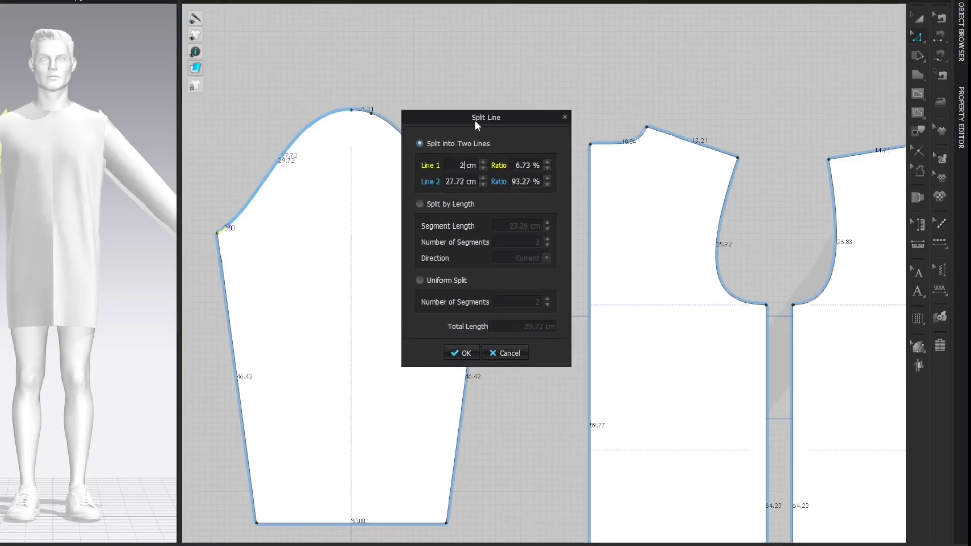
pyautogui.write('2')
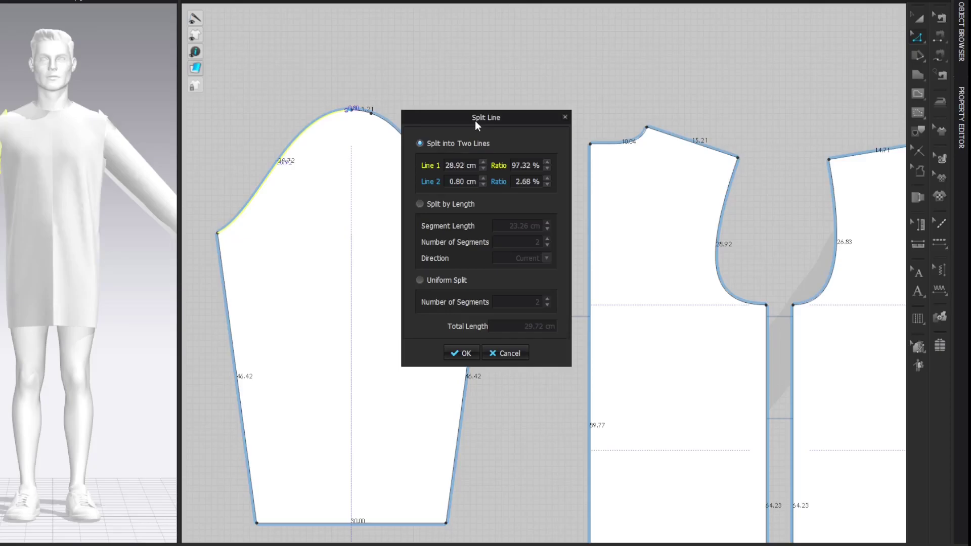
pyautogui.press('Return')
pyautogui.click(476, 119)
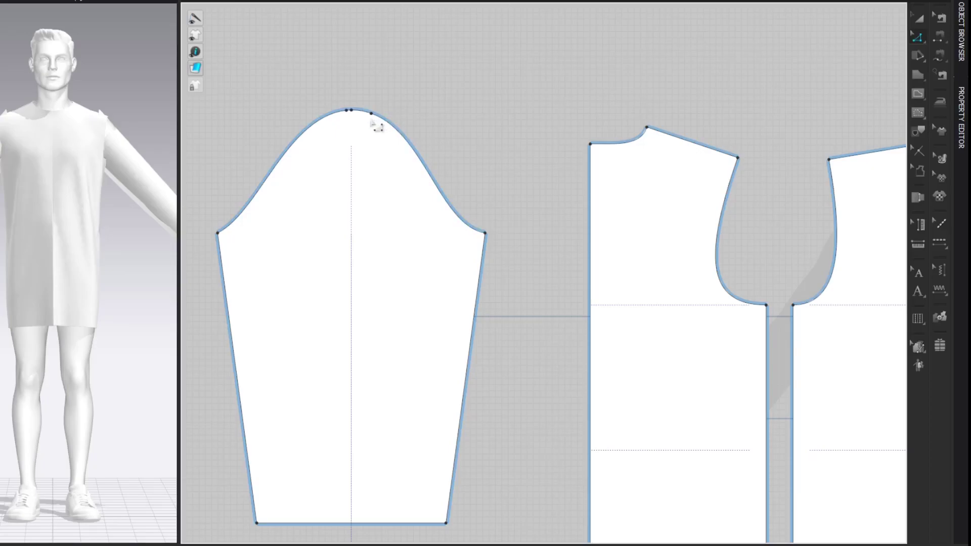
# Step: Delete the extra point at the top of the original sleeve's cap and split the crown segment uniformly into two segments
pyautogui.rightClick(354, 115)
pyautogui.click(395, 212)
pyautogui.rightClick(362, 110)
pyautogui.click(387, 196)
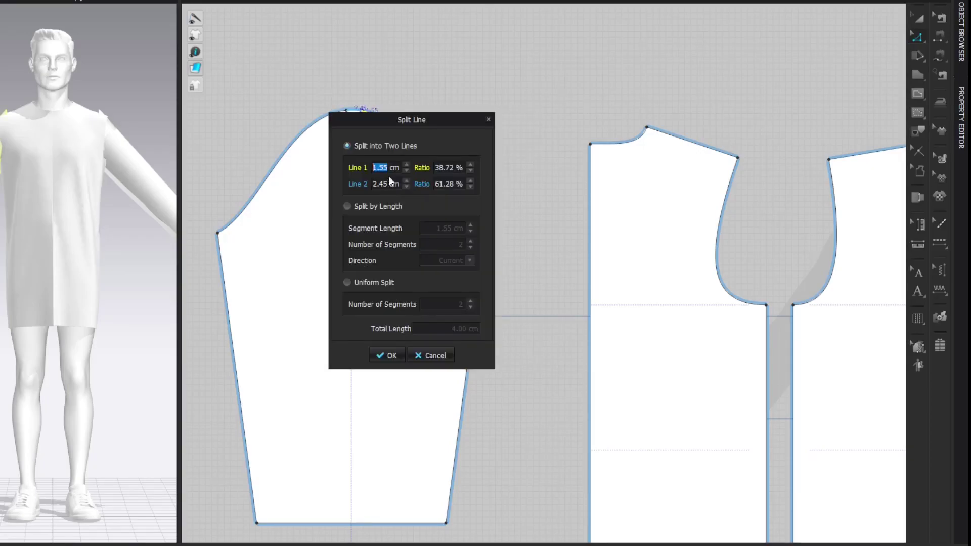
pyautogui.moveTo(395, 113); pyautogui.dragTo(528, 102)
pyautogui.click(483, 273)
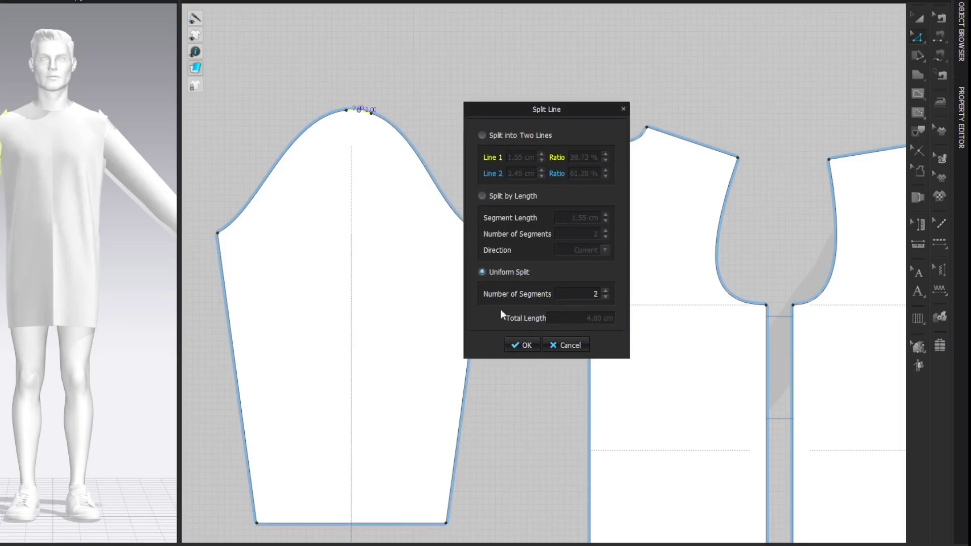
pyautogui.click(526, 346)
# Step: Add a notch at the midpoint of the sleeve cap's crown segment
pyautogui.rightClick(358, 111)
pyautogui.click(381, 160)
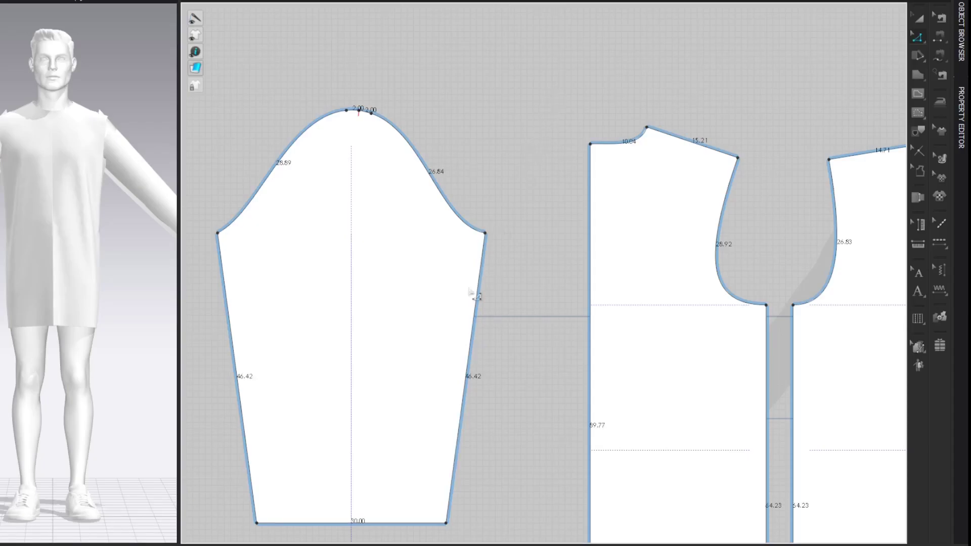
# Step: Switch to Calculator, keep it on top as a compact window, and calculate 0.3 × 2 plus 7.5
pyautogui.click(430, 545)
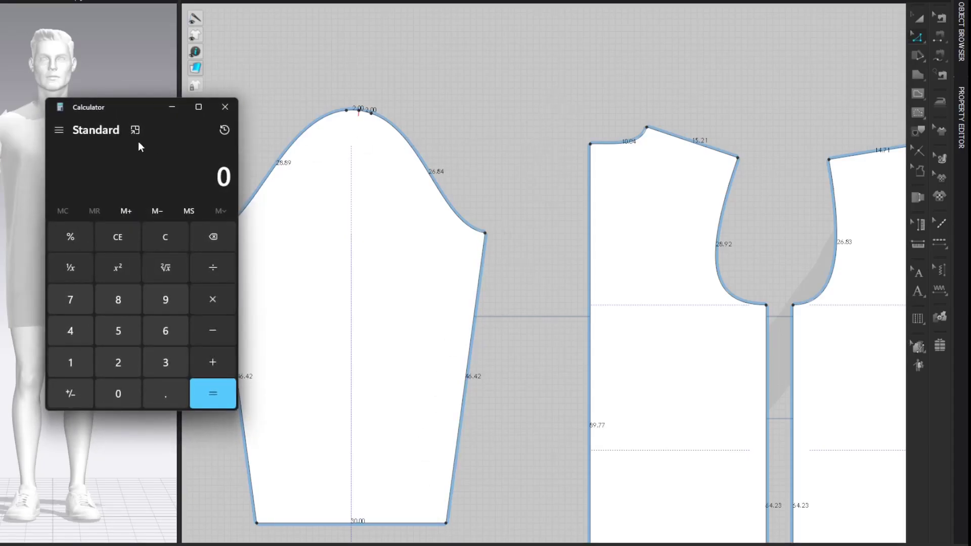
pyautogui.click(135, 130)
pyautogui.moveTo(889, 3); pyautogui.dragTo(90, 191)
pyautogui.write('.3')
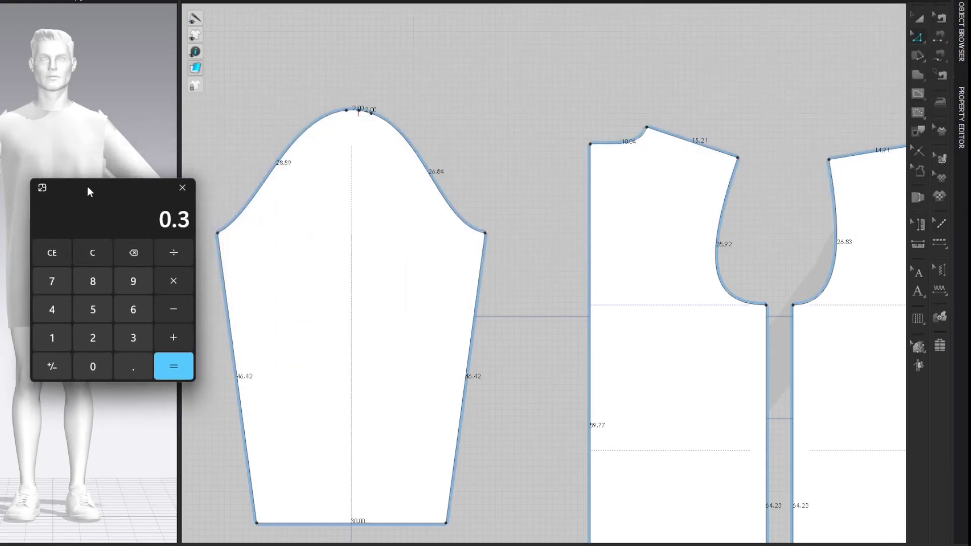
pyautogui.write('*2')
pyautogui.press('Return')
pyautogui.write('7.5')
pyautogui.press('Return')
pyautogui.click(511, 156)
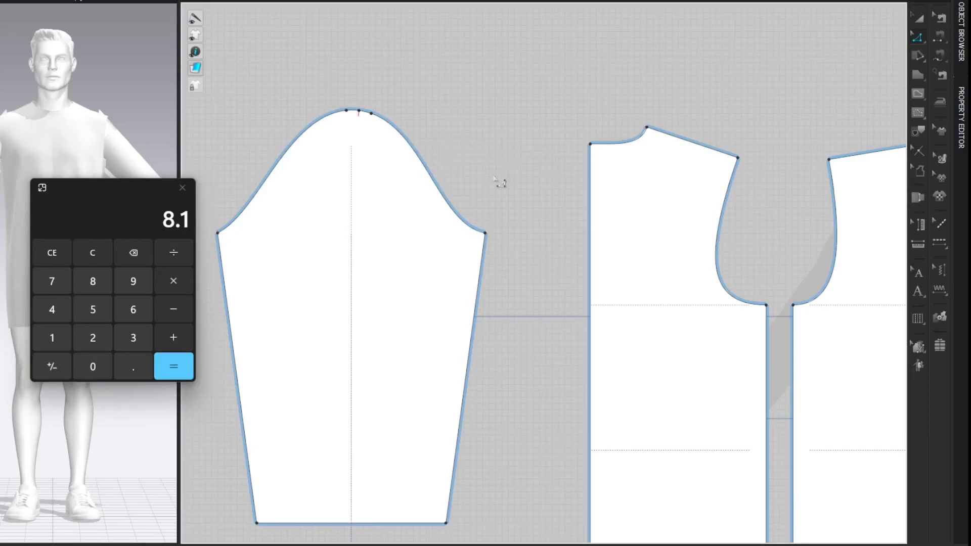
pyautogui.rightClick(475, 230)
pyautogui.click(483, 326)
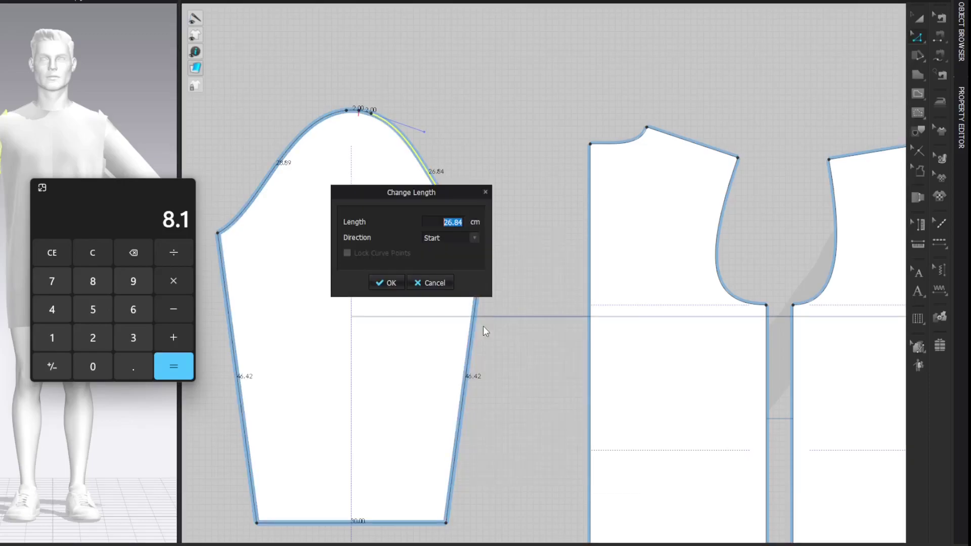
pyautogui.write('8.1')
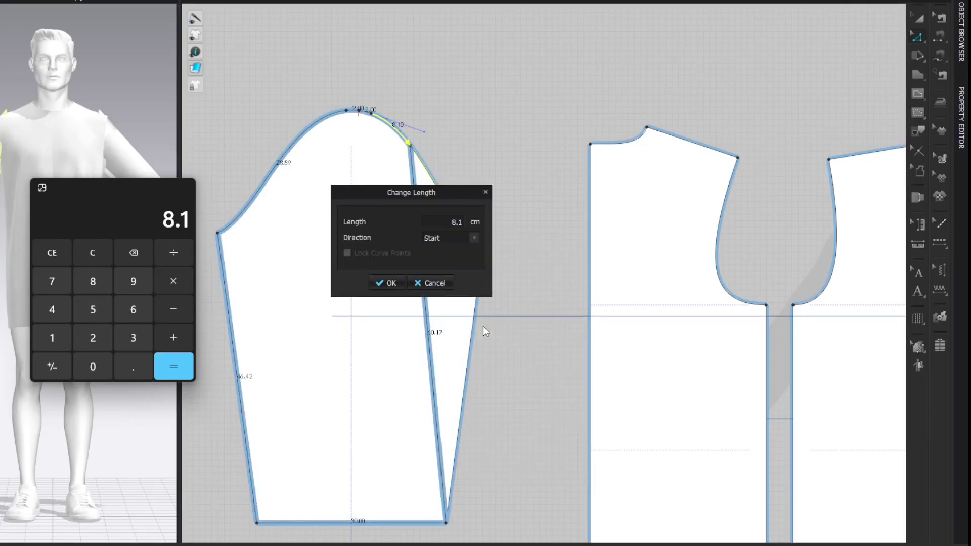
pyautogui.click(433, 283)
# Step: Split the sleeve's cap curve on the side facing the bodice at 8.1 cm from the underarm point
pyautogui.rightClick(483, 235)
pyautogui.click(484, 303)
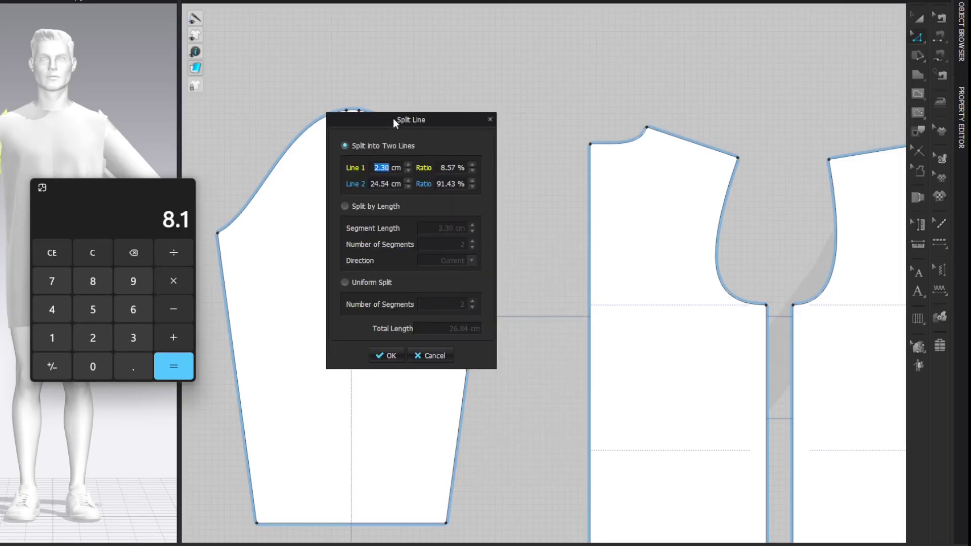
pyautogui.moveTo(394, 120); pyautogui.dragTo(607, 109)
pyautogui.write('8.1')
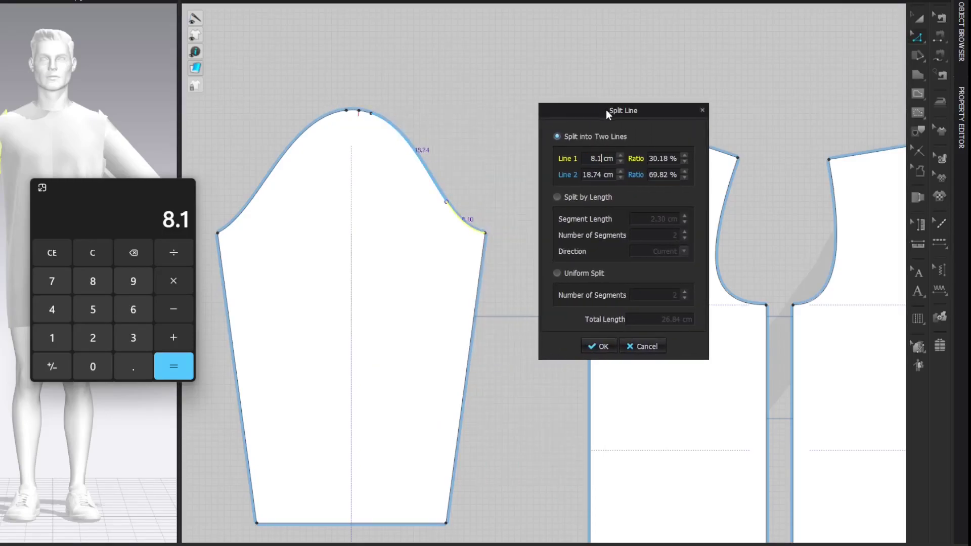
pyautogui.press('Return')
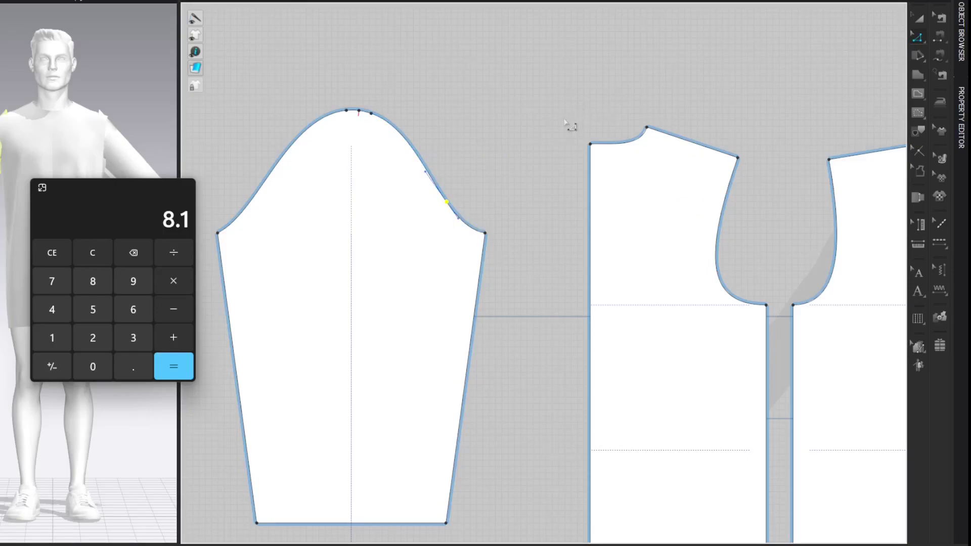
# Step: Split the cap curve on the sleeve's outer side at 8.1 cm from the underarm point
pyautogui.rightClick(232, 221)
pyautogui.click(269, 317)
pyautogui.write('8.1')
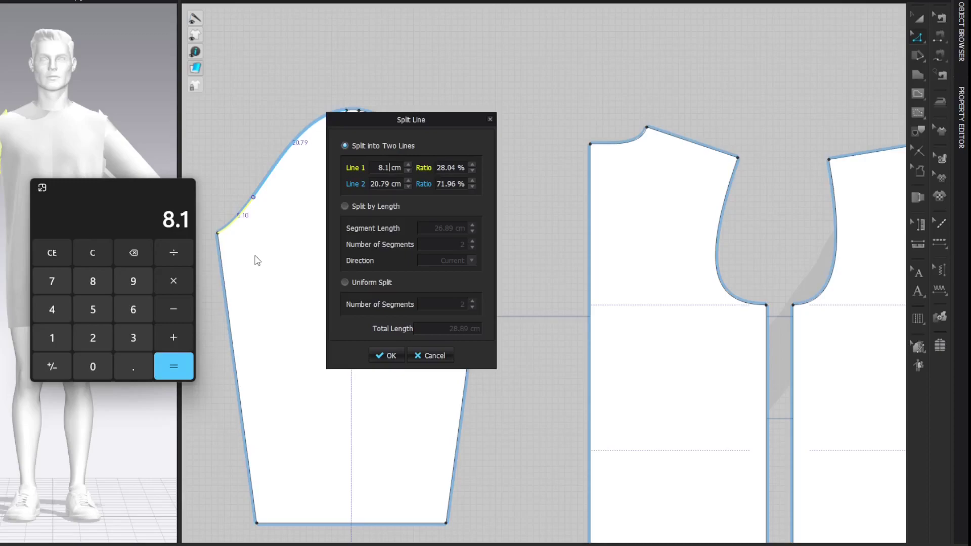
pyautogui.press('Return')
pyautogui.click(460, 124)
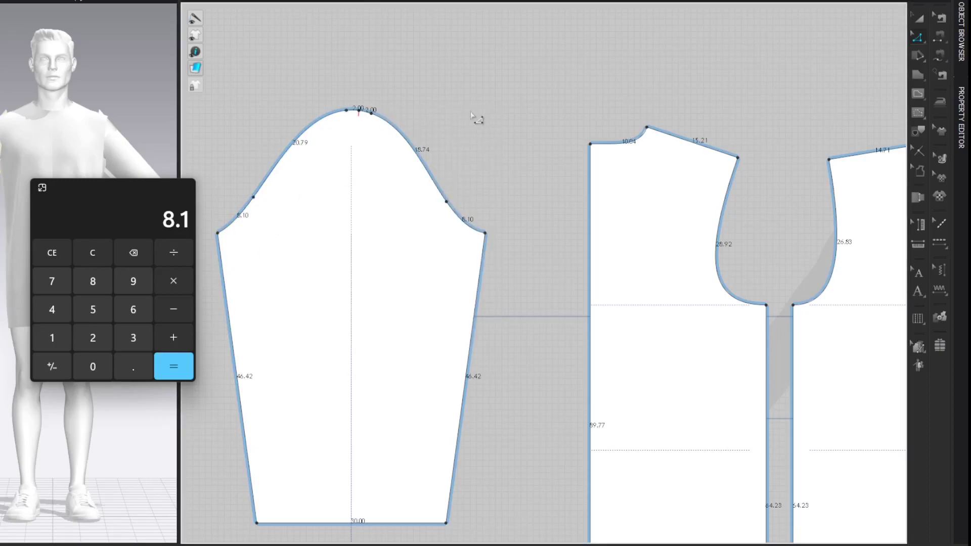
# Step: Calculate 0.5 × 2 in Calculator and enter 8.5 as the upper split length for the bodice-facing side
pyautogui.click(83, 211)
pyautogui.write('0.5')
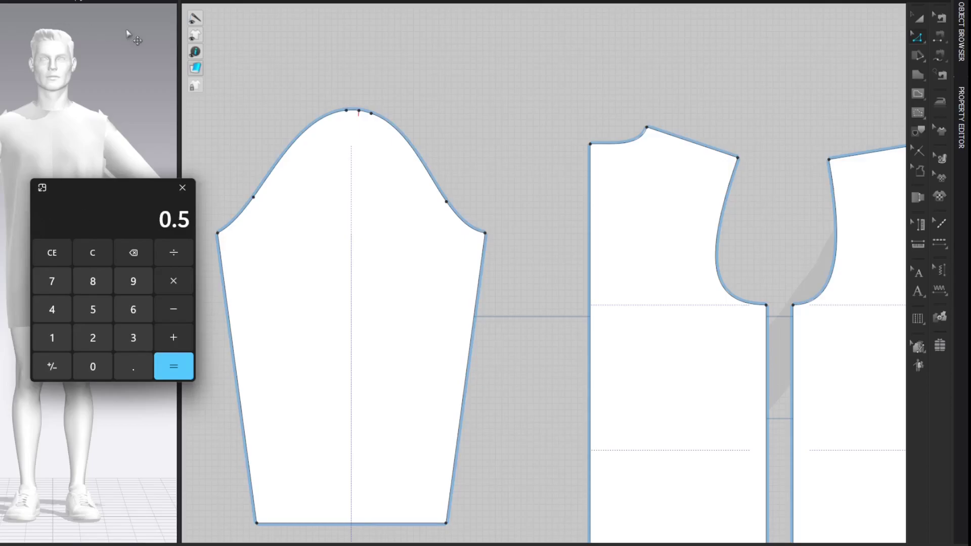
pyautogui.click(600, 31)
pyautogui.write('2')
pyautogui.press('Return')
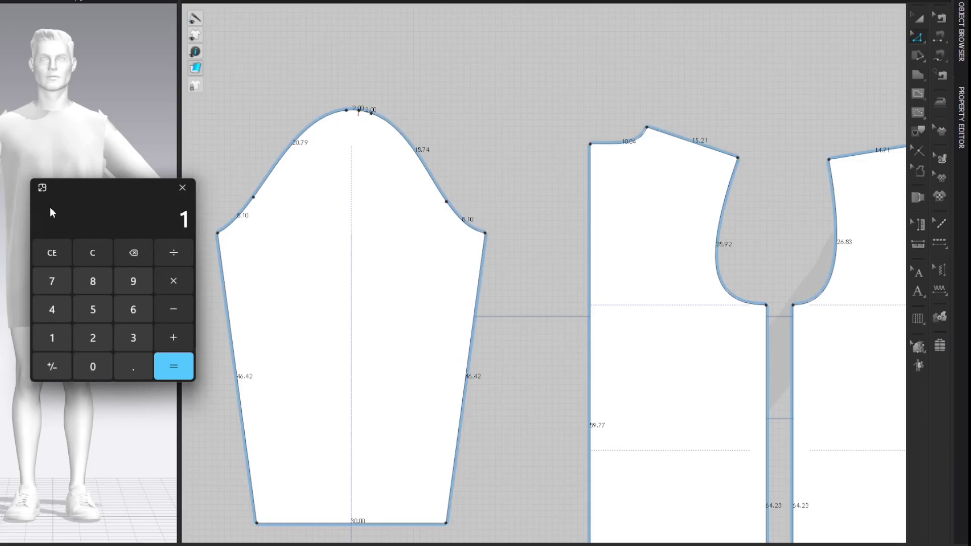
pyautogui.write('7.5')
pyautogui.press('Escape')
pyautogui.write('8.5')
# Step: Split the upper cap curve on the bodice-facing side at 8.5 cm from the crown notch, measuring across both selected segments
pyautogui.click(470, 129)
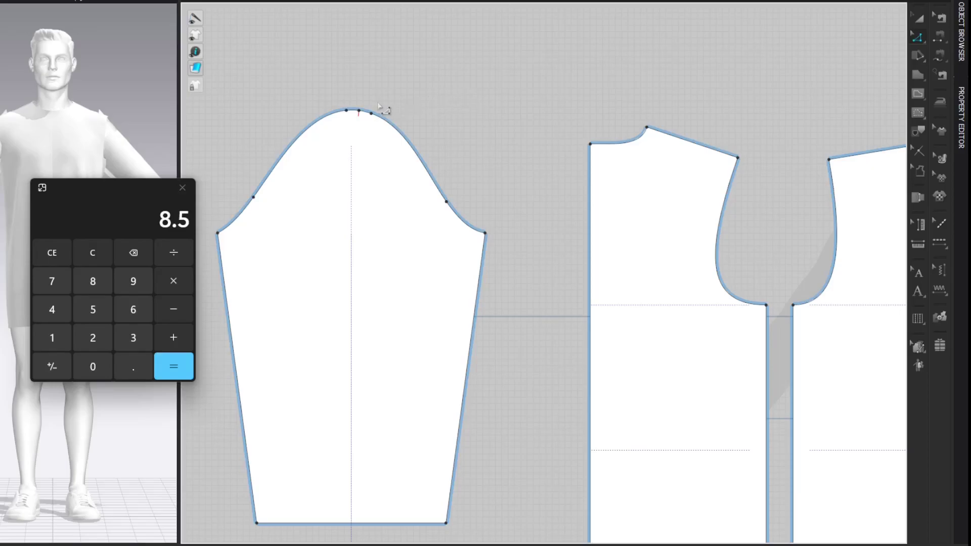
pyautogui.moveTo(360, 96); pyautogui.dragTo(417, 162)
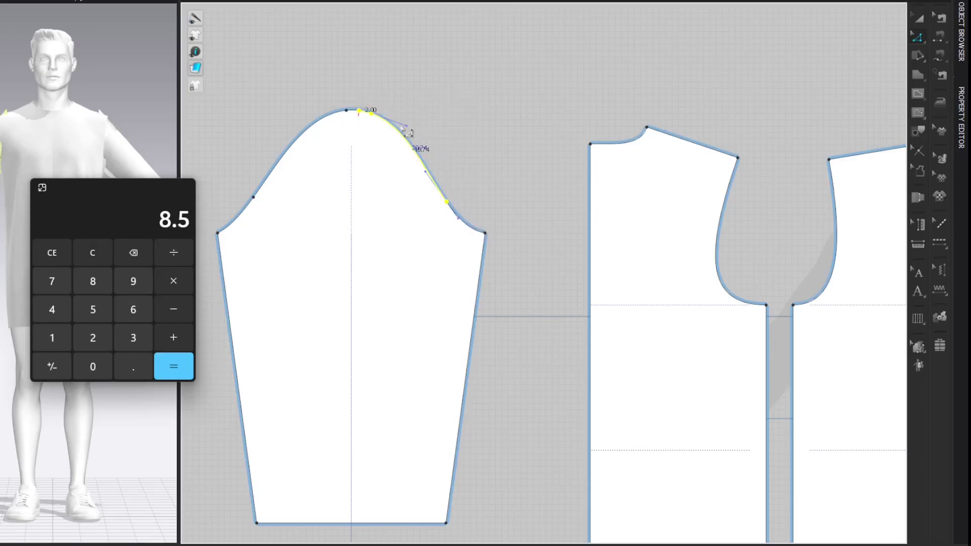
pyautogui.rightClick(399, 131)
pyautogui.click(412, 217)
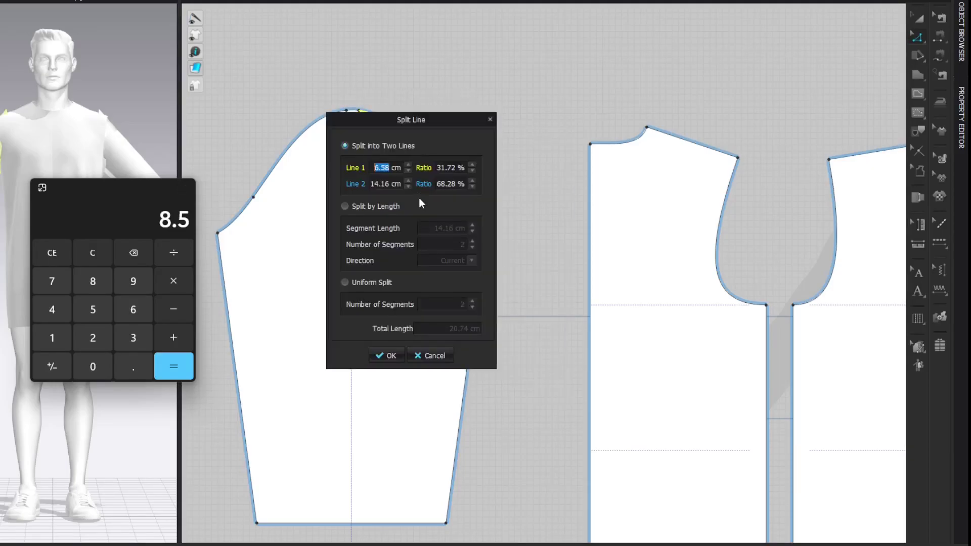
pyautogui.moveTo(423, 124); pyautogui.dragTo(618, 114)
pyautogui.write('8.5')
pyautogui.press('Return')
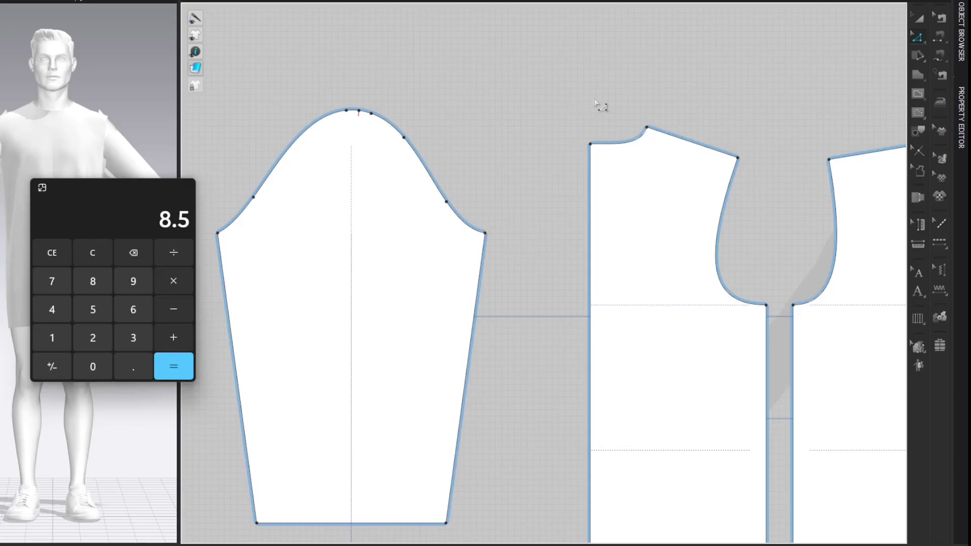
# Step: Calculate 0.55 × 2 plus 7.5 in Calculator for the upper split on the sleeve's outer side
pyautogui.click(112, 217)
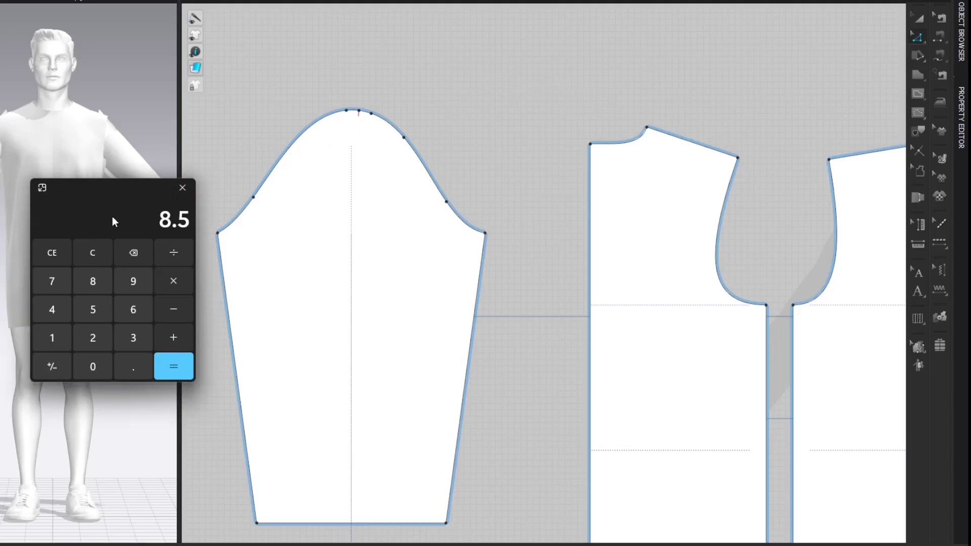
pyautogui.write('0.55')
pyautogui.click(442, 113)
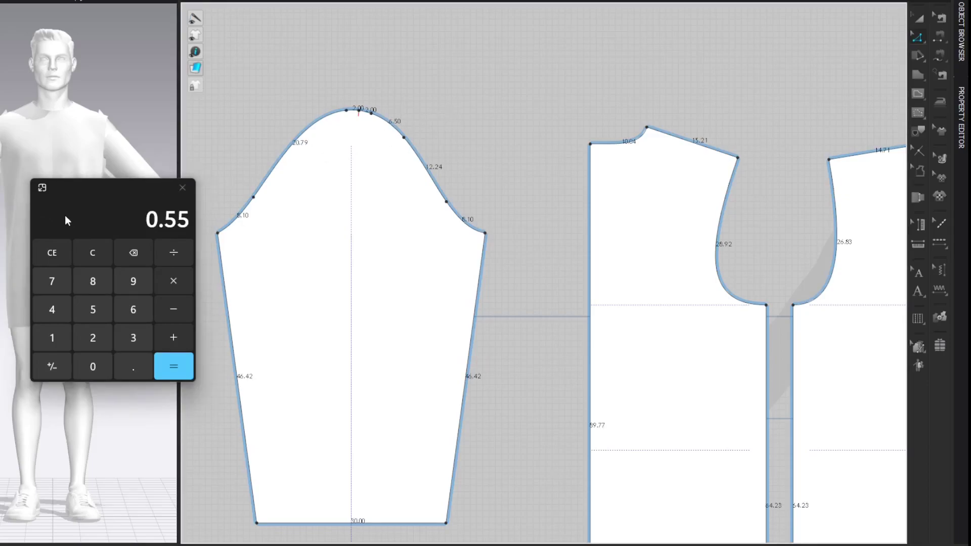
pyautogui.write('*2')
pyautogui.press('Return')
pyautogui.write('7.5')
pyautogui.press('Return')
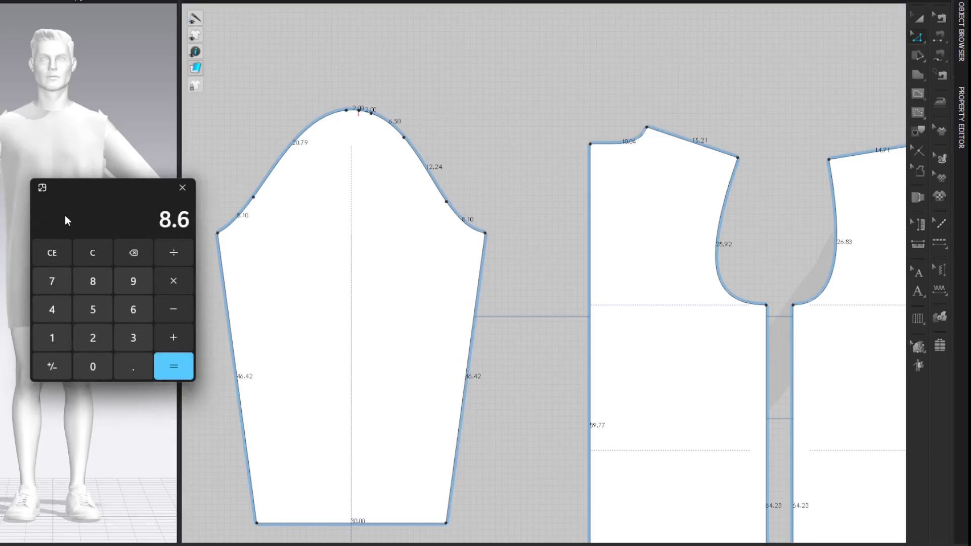
# Step: Split the upper cap curve on the sleeve's outer side at 8.6 cm from the crown notch, measuring across both selected segments
pyautogui.click(478, 91)
pyautogui.moveTo(366, 106); pyautogui.dragTo(253, 212)
pyautogui.rightClick(334, 113)
pyautogui.click(351, 201)
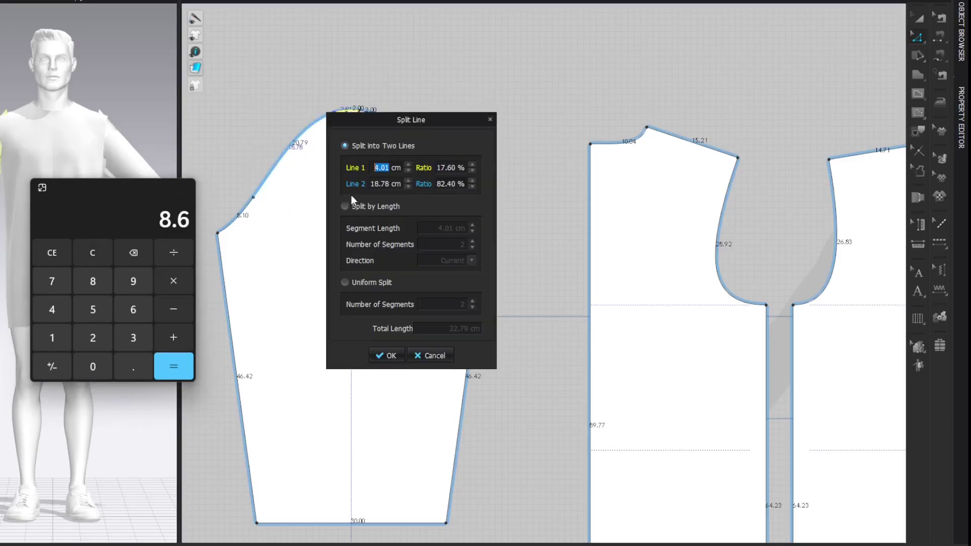
pyautogui.moveTo(389, 115); pyautogui.dragTo(545, 101)
pyautogui.write('8.6')
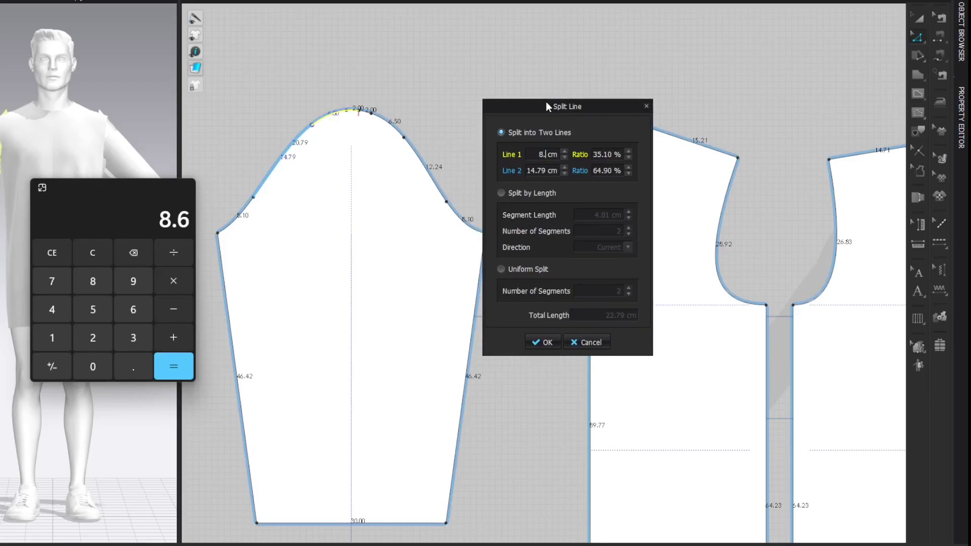
pyautogui.press('Return')
pyautogui.hotkey('shift', 'z')
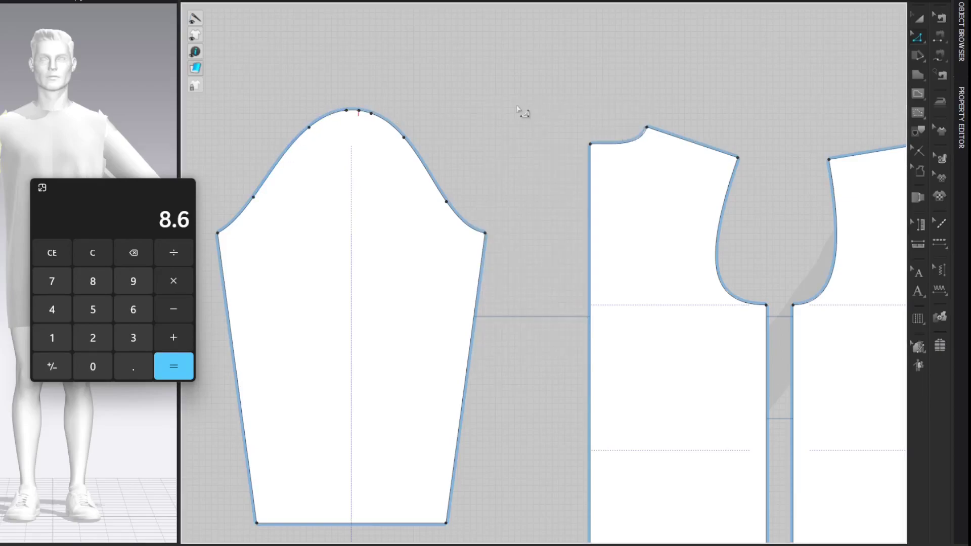
# Step: Add a notch at each of the four upper and lower split points on the two sides of the sleeve cap
pyautogui.rightClick(445, 202)
pyautogui.click(470, 252)
pyautogui.rightClick(410, 135)
pyautogui.click(427, 186)
pyautogui.rightClick(309, 128)
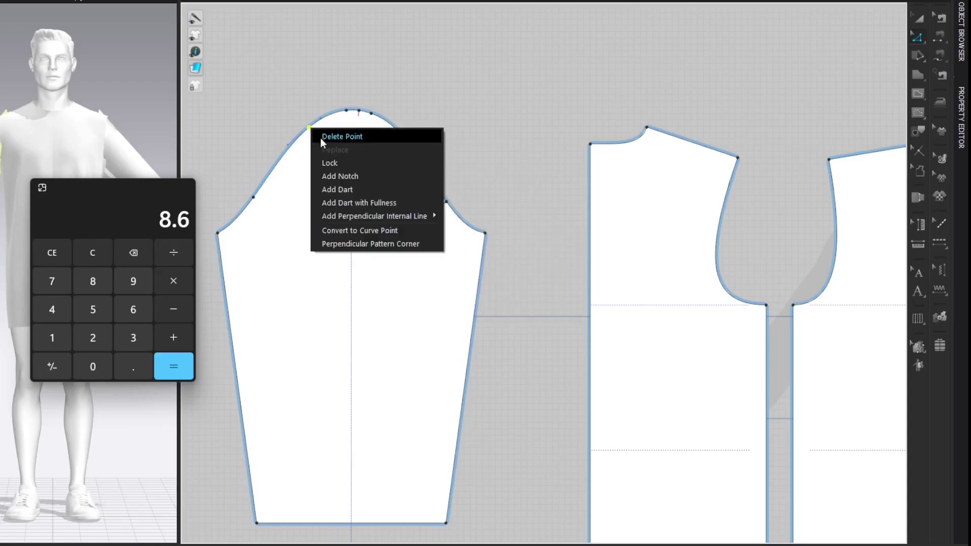
pyautogui.click(334, 175)
pyautogui.rightClick(255, 197)
pyautogui.click(271, 248)
# Step: Place a second notch beside the lower one on the sleeve's outer side to make a double notch, and close Calculator
pyautogui.click(917, 150)
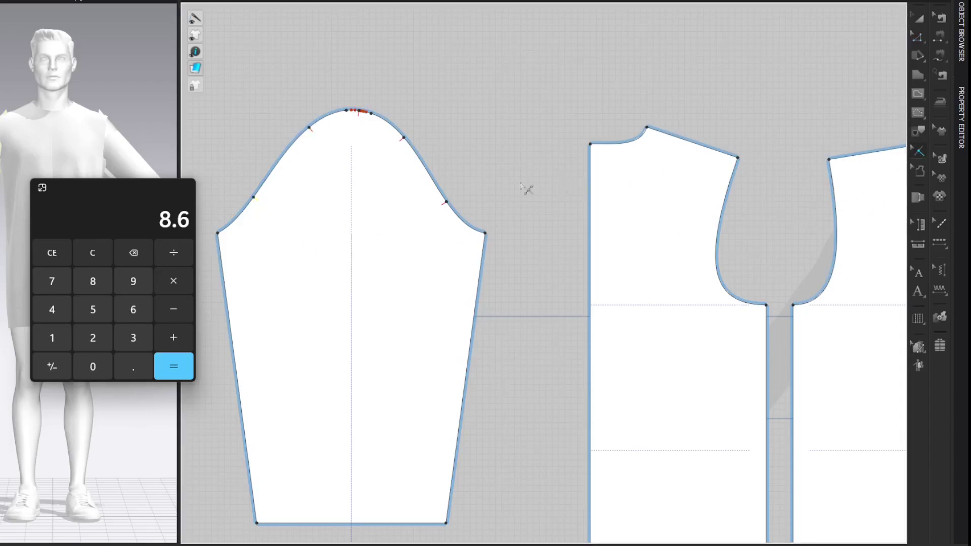
pyautogui.press('z')
pyautogui.click(181, 188)
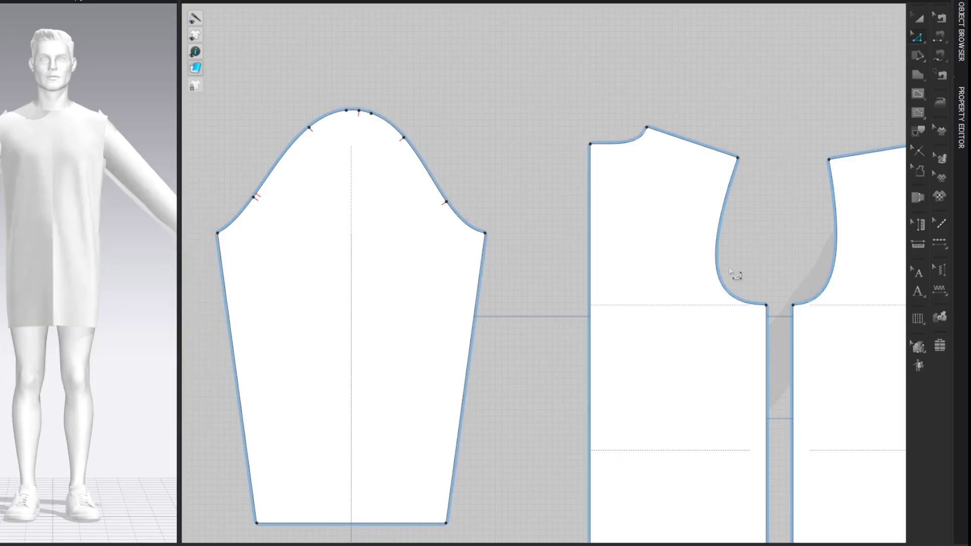
# Step: Split the front bodice's armhole at 7.5 cm from the underarm point and add a notch at the split point
pyautogui.rightClick(814, 300)
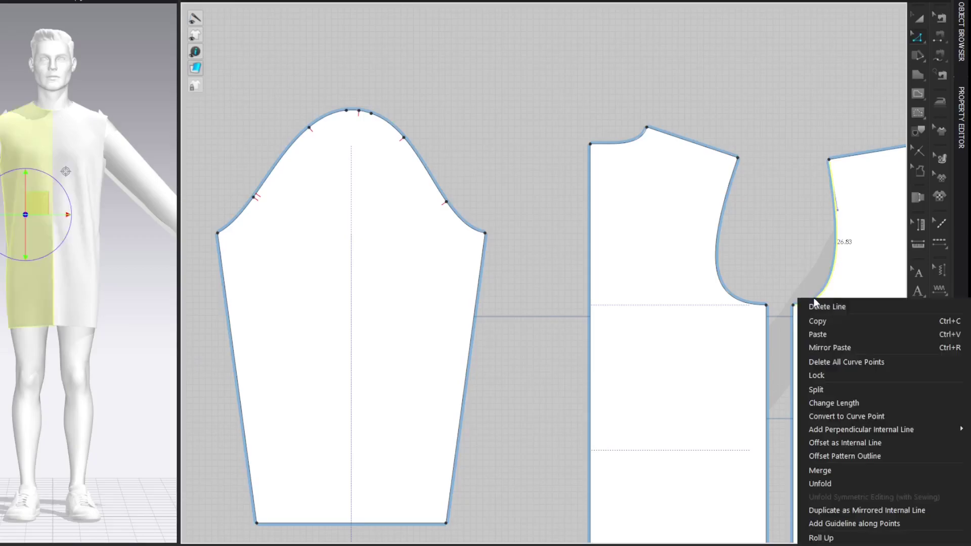
pyautogui.click(821, 375)
pyautogui.write('5.8')
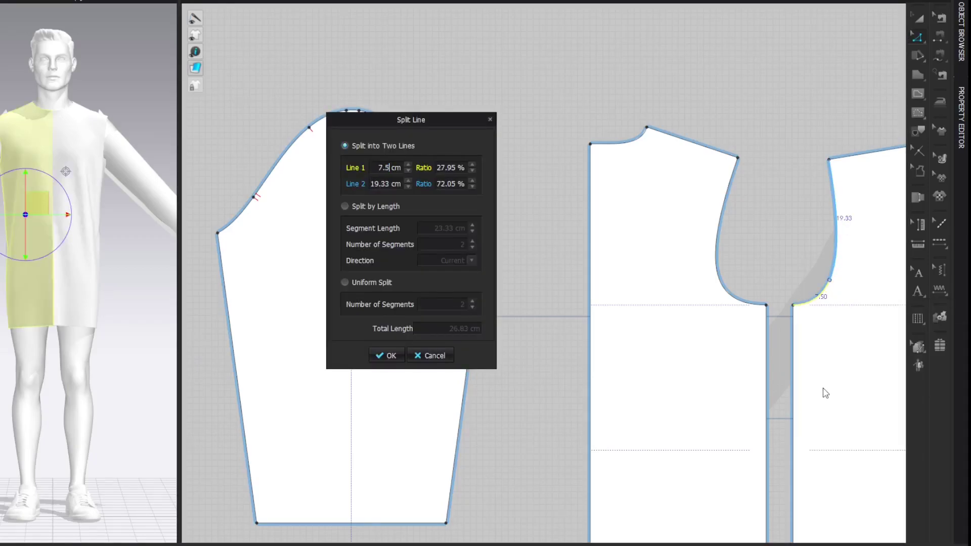
pyautogui.press('Return')
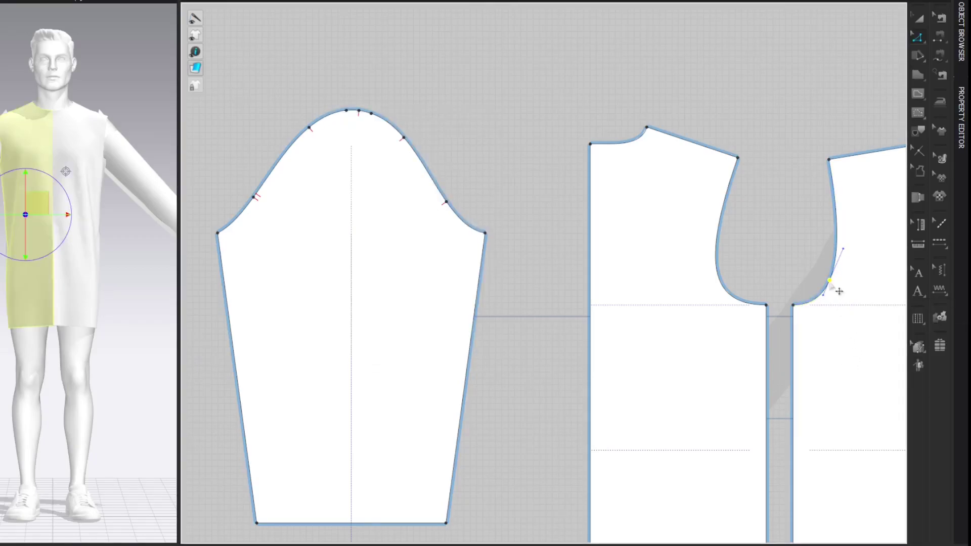
pyautogui.rightClick(831, 286)
pyautogui.click(854, 326)
# Step: Split the front bodice's armhole at 7.5 cm from the shoulder point and add a notch there
pyautogui.rightClick(832, 181)
pyautogui.click(844, 268)
pyautogui.click(841, 274)
pyautogui.write('7')
pyautogui.press('Return')
pyautogui.rightClick(846, 217)
pyautogui.click(847, 254)
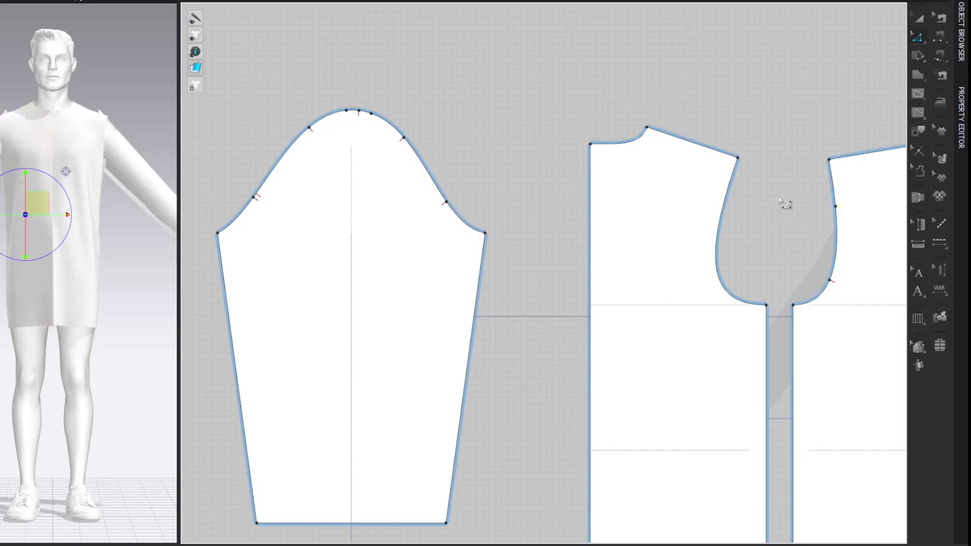
# Step: Split the back bodice's armhole at 7.5 cm from the shoulder point and add a notch at the split point
pyautogui.rightClick(737, 171)
pyautogui.click(757, 254)
pyautogui.write('7')
pyautogui.press('Return')
pyautogui.press('Return')
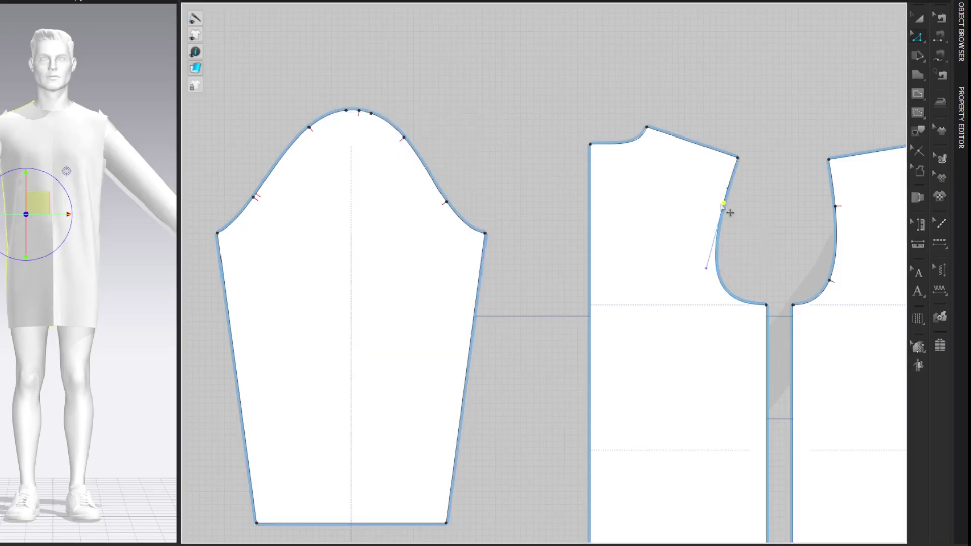
pyautogui.rightClick(725, 204)
pyautogui.click(736, 248)
# Step: Split the back bodice's armhole at 7.5 cm from the underarm point and mark the split with a double notch
pyautogui.rightClick(757, 311)
pyautogui.click(758, 397)
pyautogui.write('7')
pyautogui.press('Return')
pyautogui.press('Return')
pyautogui.rightClick(726, 290)
pyautogui.click(744, 339)
pyautogui.click(917, 153)
pyautogui.click(722, 287)
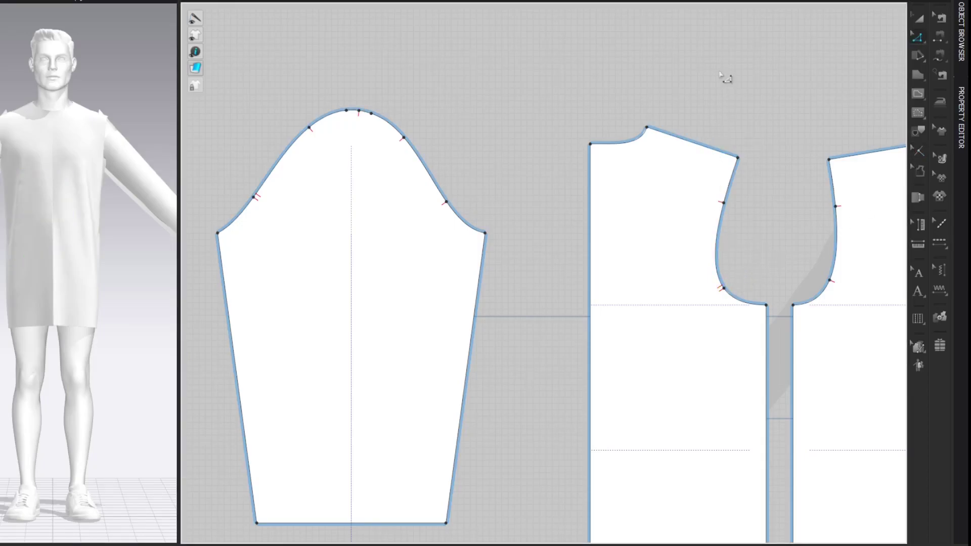
# Step: Sew the sleeve cap's front half to the front bodice's armhole in three notch-to-notch segments, from the underarm up to the shoulder
pyautogui.press('b')
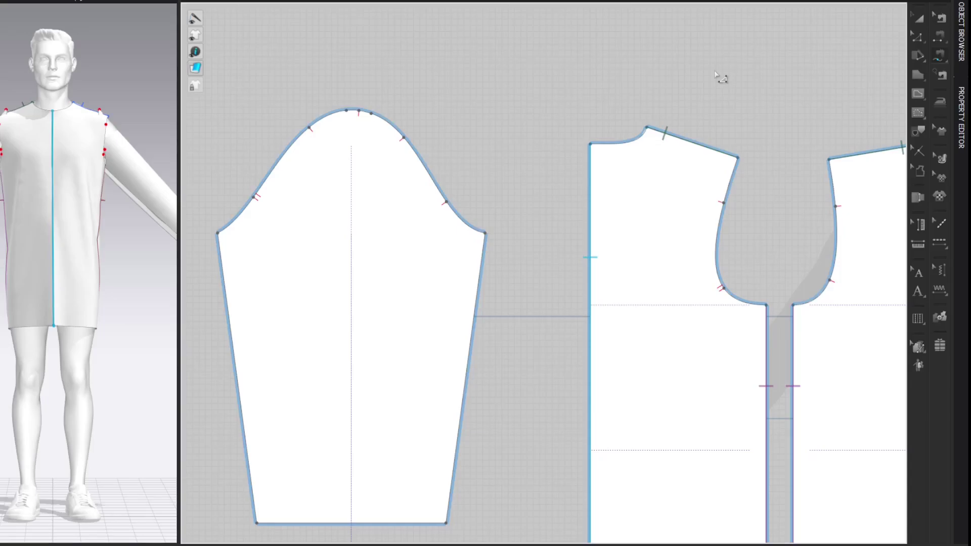
pyautogui.click(484, 234)
pyautogui.click(446, 202)
pyautogui.click(793, 304)
pyautogui.click(830, 282)
pyautogui.click(447, 202)
pyautogui.click(404, 138)
pyautogui.click(832, 280)
pyautogui.click(835, 208)
pyautogui.click(403, 138)
pyautogui.click(359, 110)
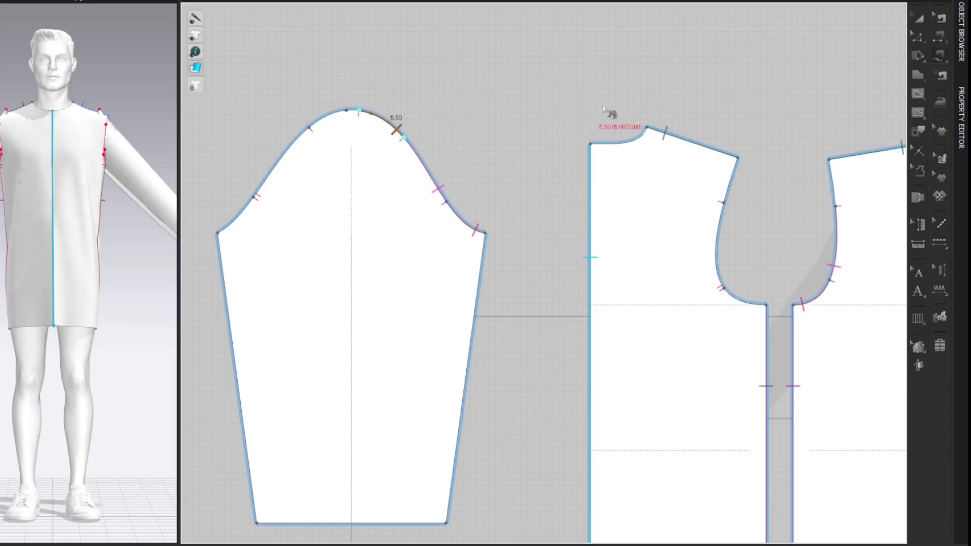
pyautogui.click(836, 206)
pyautogui.click(830, 160)
# Step: Sew the sleeve cap's back half to the back bodice's armhole in three notch-to-notch segments, from the shoulder down to the underarm
pyautogui.click(359, 110)
pyautogui.click(310, 128)
pyautogui.click(737, 158)
pyautogui.click(723, 202)
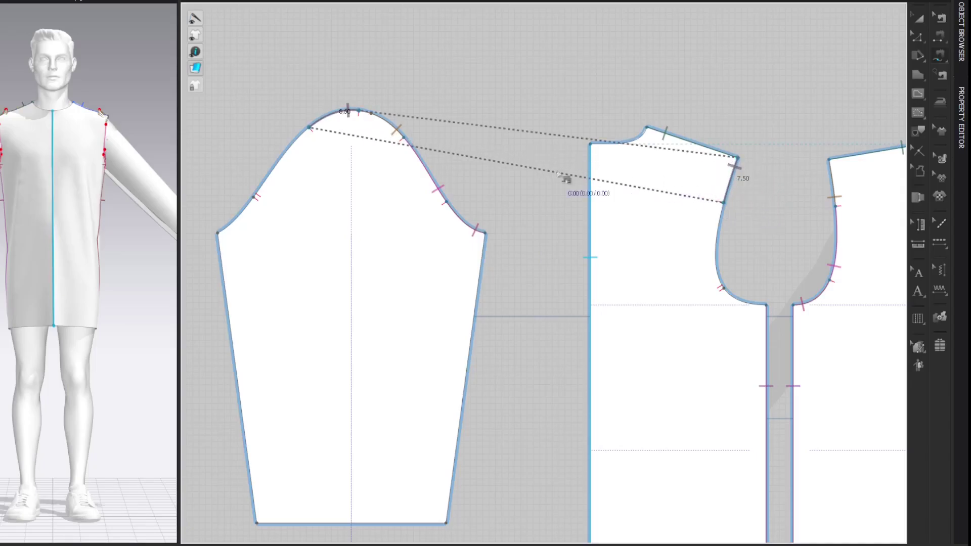
pyautogui.click(310, 127)
pyautogui.click(254, 198)
pyautogui.click(723, 202)
pyautogui.click(724, 289)
pyautogui.click(254, 197)
pyautogui.click(218, 234)
pyautogui.click(726, 291)
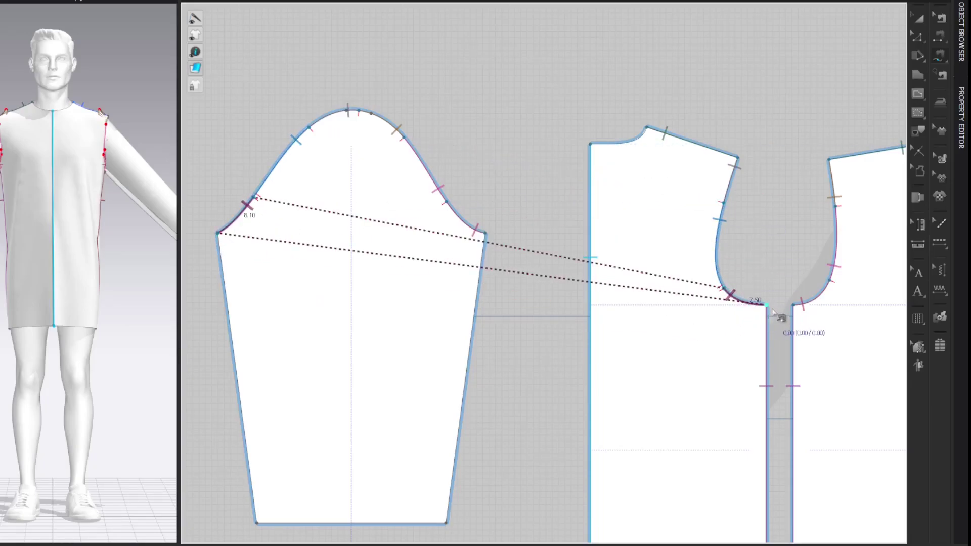
# Step: Sew the sleeve's two long side edges together to close the underarm seam
pyautogui.click(490, 269)
pyautogui.click(224, 301)
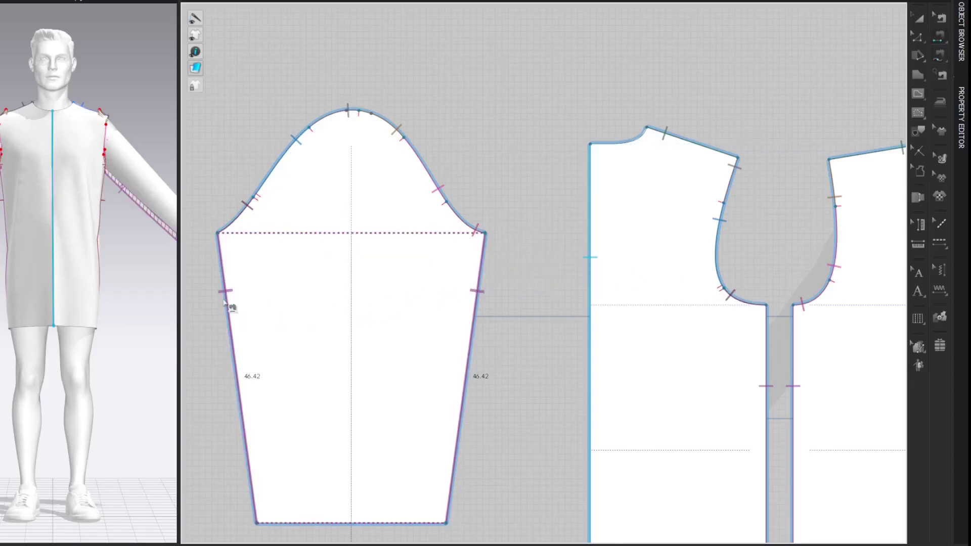
pyautogui.press('a')
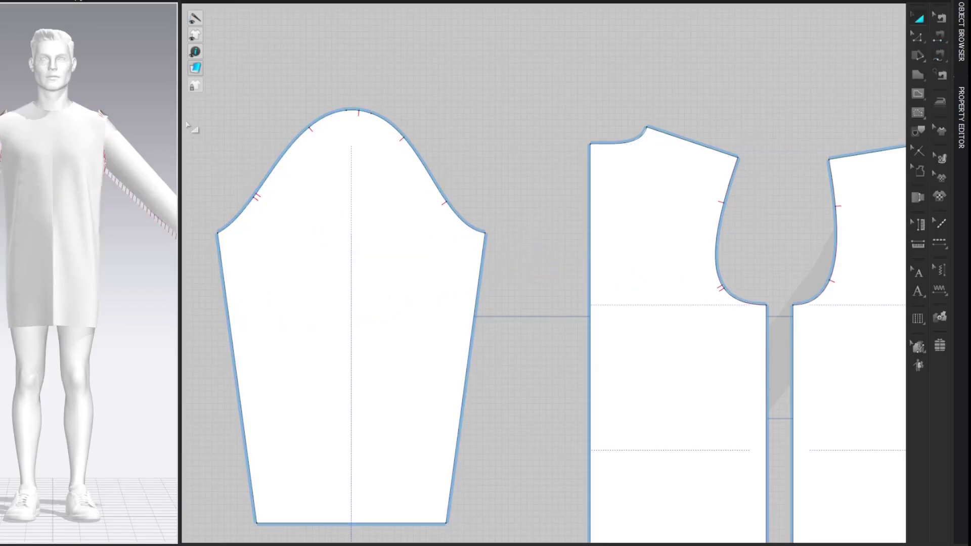
# Step: Simulate the garment to drape the sewn sleeves on the avatar and inspect the fit from the back
pyautogui.moveTo(180, 118); pyautogui.dragTo(401, 117)
pyautogui.moveTo(300, 116); pyautogui.dragTo(307, 116, button='middle')
pyautogui.moveTo(255, 107); pyautogui.dragTo(292, 109, button='right')
pyautogui.scroll(2, 291, 105)
pyautogui.moveTo(302, 96); pyautogui.dragTo(286, 103, button='middle')
pyautogui.press('space')
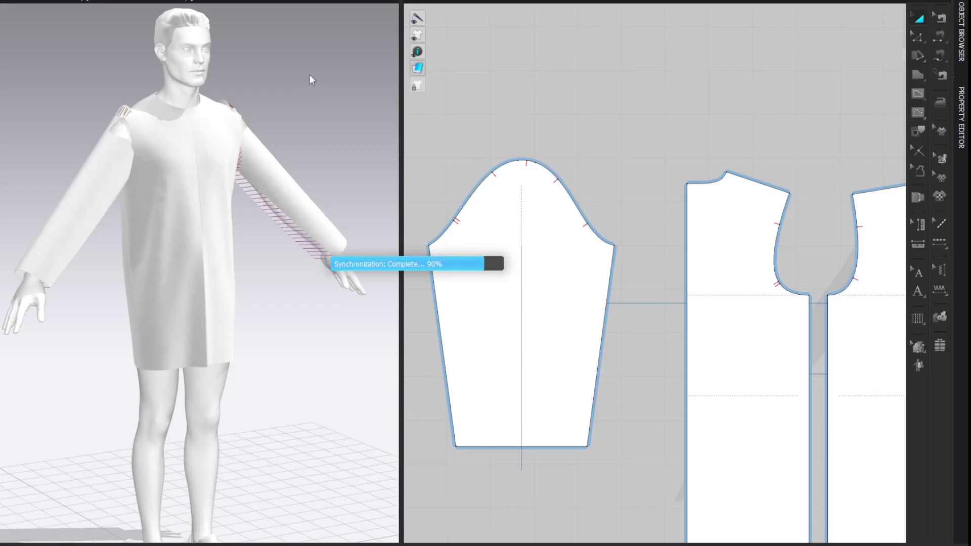
pyautogui.click(202, 76)
pyautogui.moveTo(248, 55); pyautogui.dragTo(288, 65, button='right')
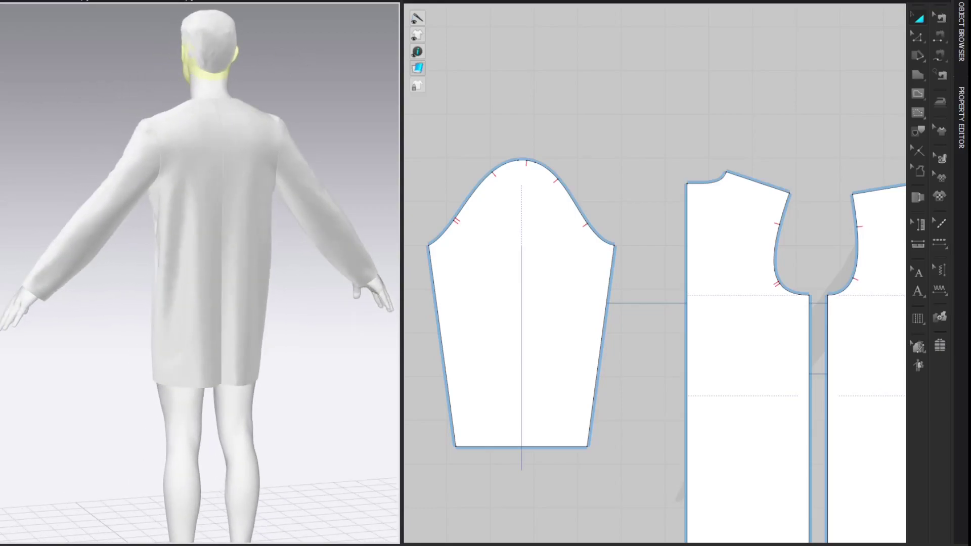
# Step: Examine the draped garment's pressure in kPa from the front
pyautogui.click(10, 126)
pyautogui.moveTo(17, 64); pyautogui.dragTo(78, 70, button='right')
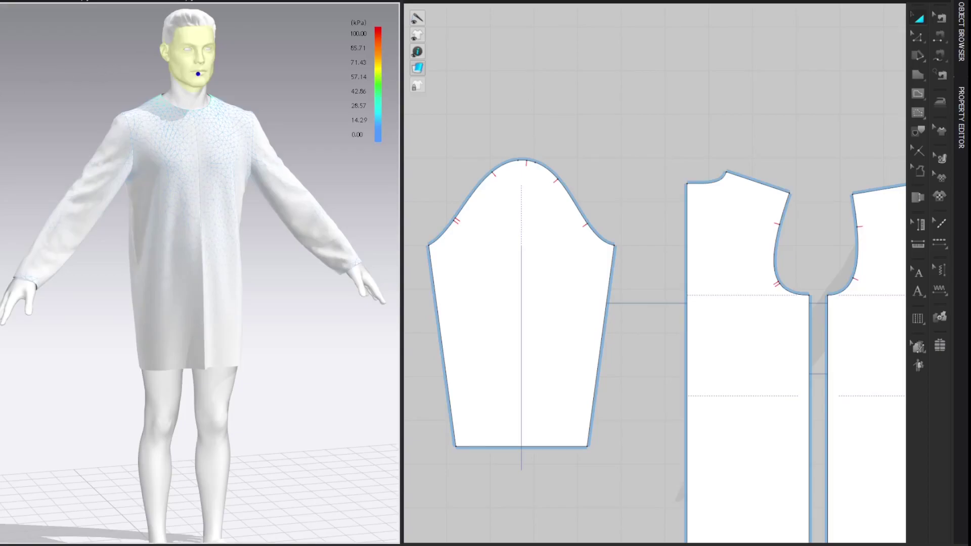
pyautogui.click(9, 123)
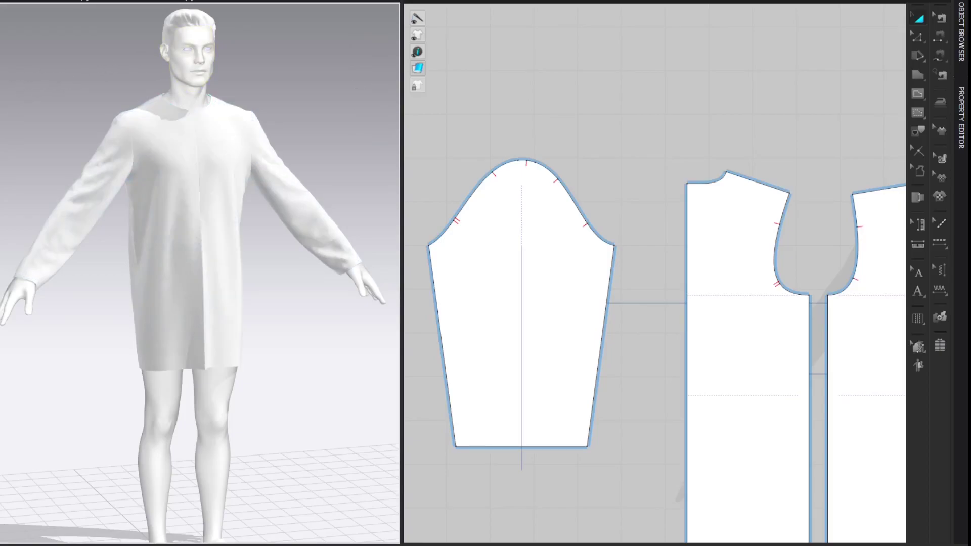
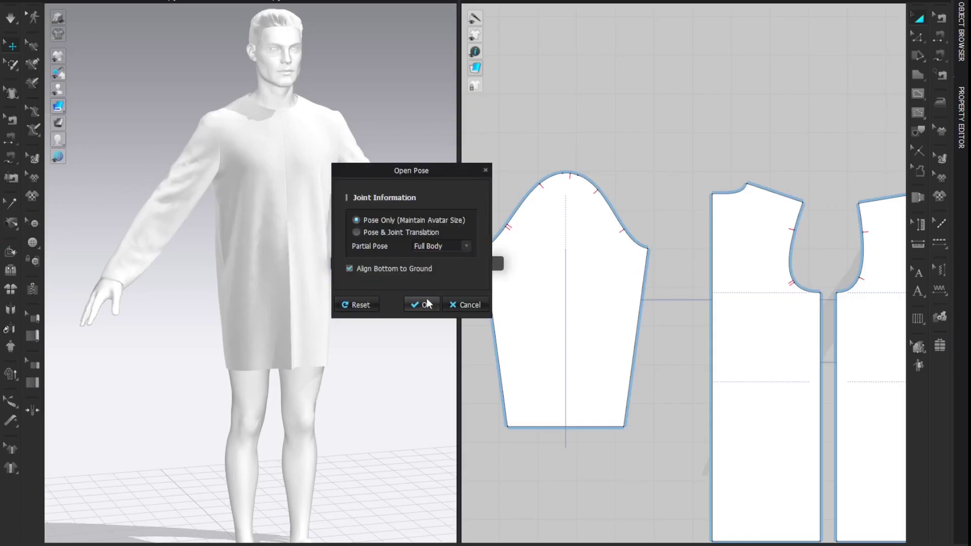
# Step: Try a full-body arms-down pose with Pose Only (Maintain Avatar Size) and Align Bottom to Ground, and simulate the garment
pyautogui.click(424, 306)
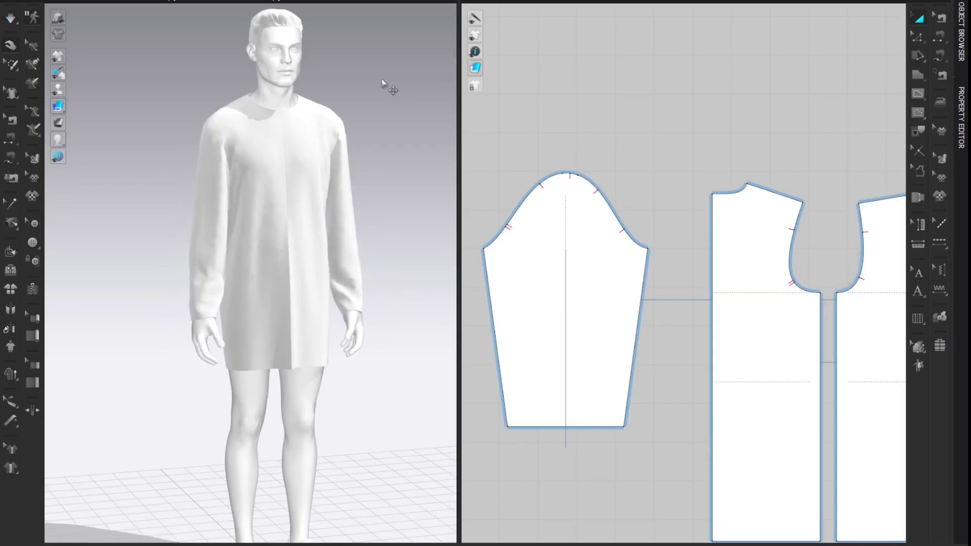
pyautogui.moveTo(369, 47); pyautogui.dragTo(399, 41, button='right')
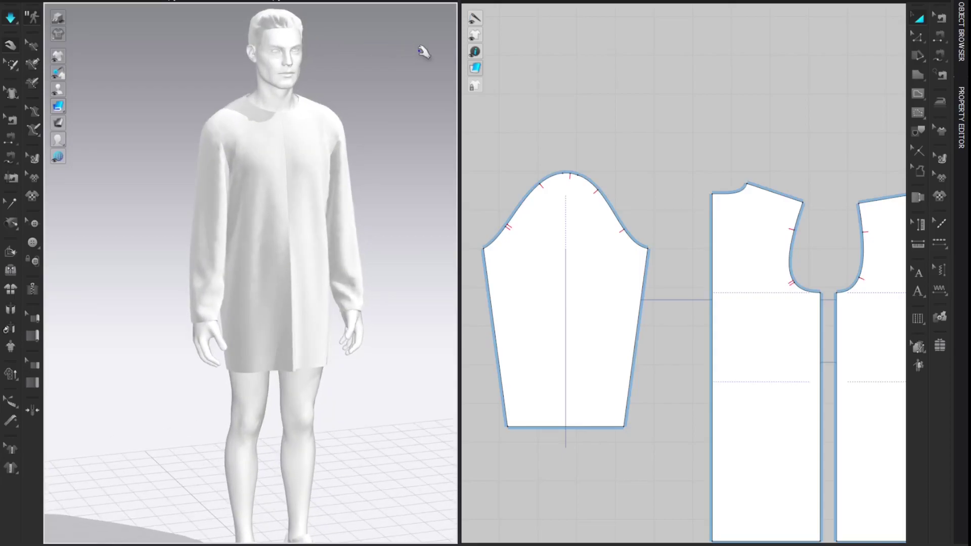
pyautogui.press('space')
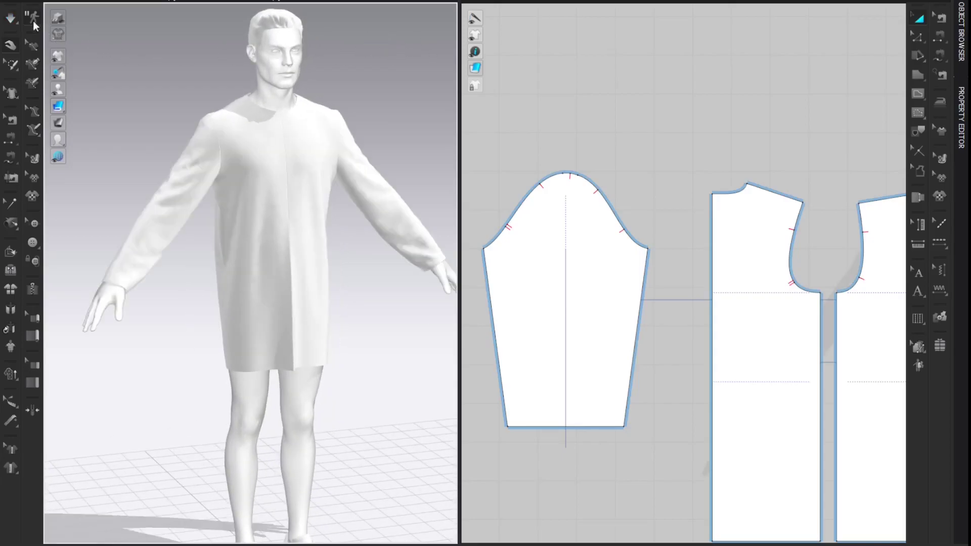
pyautogui.click(0, 6)
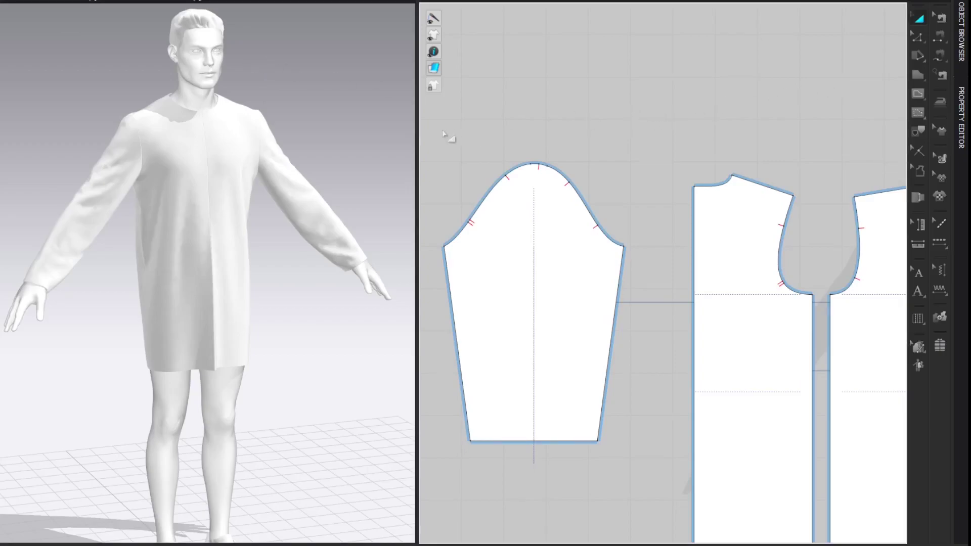
# Step: Raise the front bodice's center front neck point by 1.4 cm along the center front edge
pyautogui.moveTo(418, 128); pyautogui.dragTo(266, 129)
pyautogui.moveTo(739, 103); pyautogui.dragTo(499, 83, button='right')
pyautogui.moveTo(638, 80); pyautogui.dragTo(559, 81, button='middle')
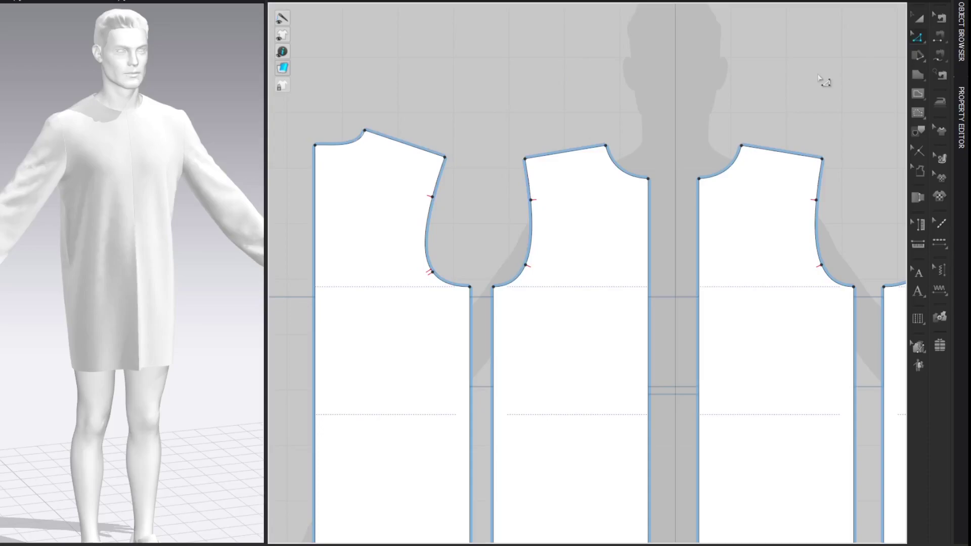
pyautogui.press('a')
pyautogui.scroll(-1, 819, 77)
pyautogui.press('z')
pyautogui.moveTo(654, 184); pyautogui.dragTo(655, 175)
pyautogui.rightClick(655, 176)
pyautogui.write('1.8')
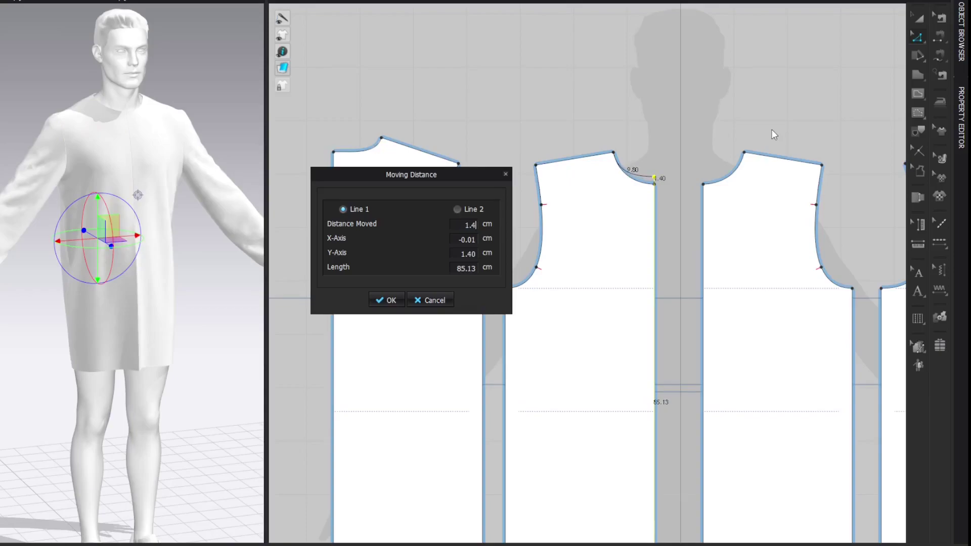
pyautogui.press('Return')
pyautogui.click(781, 106)
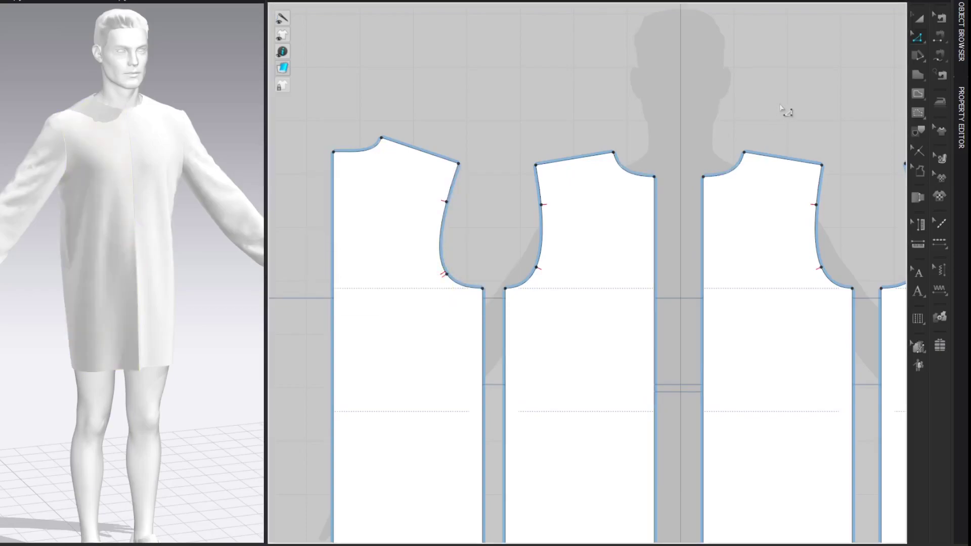
# Step: Remove the center front seam and extend both front panels' center edges outward by 2 cm, keeping an internal line at the original edge
pyautogui.press('b')
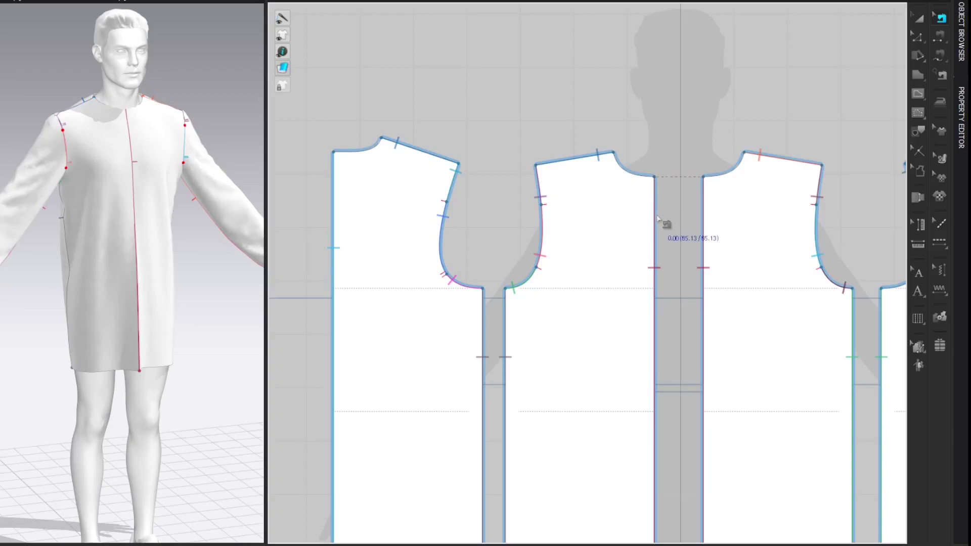
pyautogui.press('z')
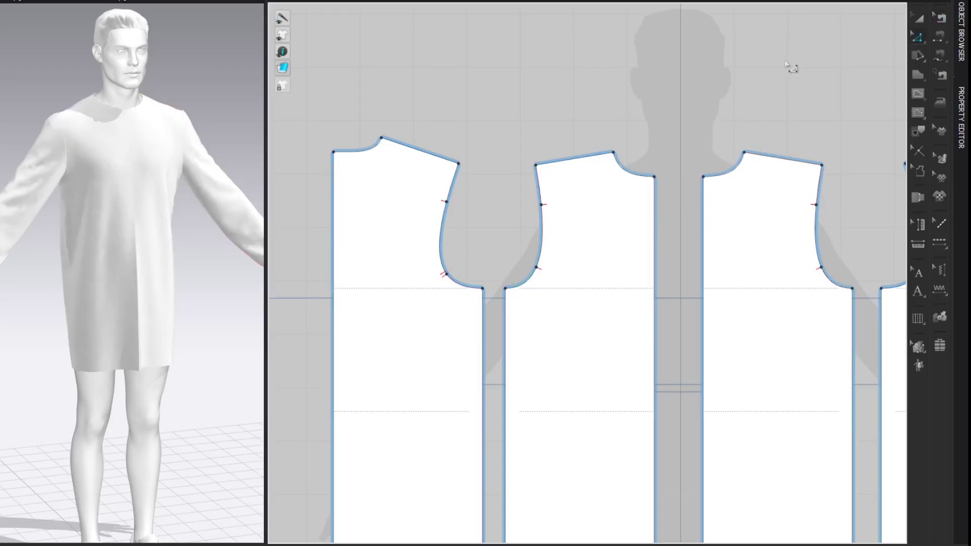
pyautogui.click(656, 203)
pyautogui.rightClick(655, 202)
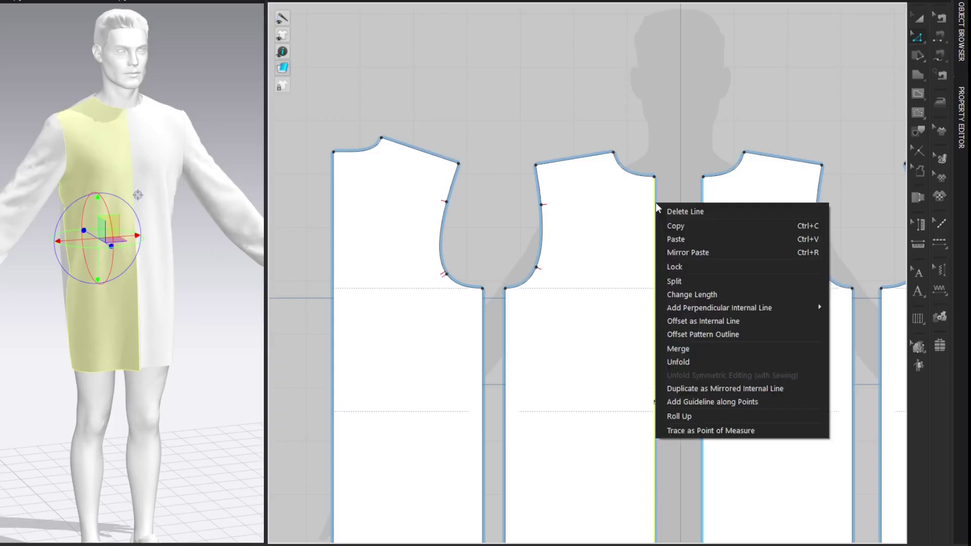
pyautogui.click(704, 334)
pyautogui.write('2')
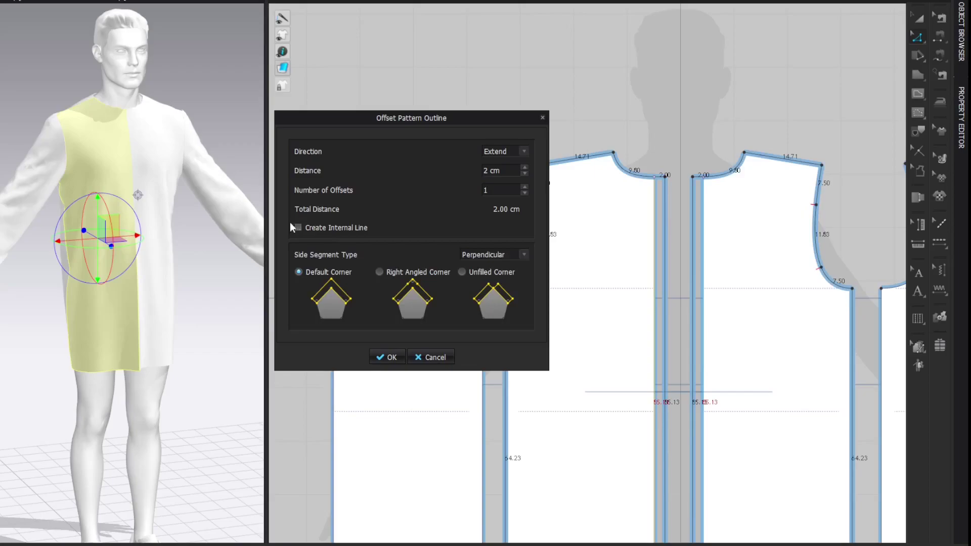
pyautogui.click(386, 357)
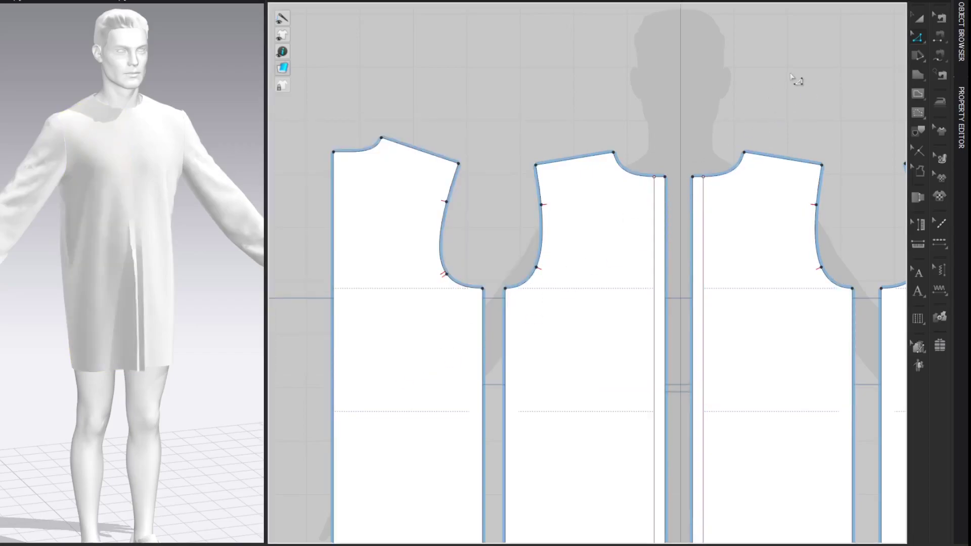
# Step: Offset the center front internal line 2 cm inward as a new internal line, extended to the pattern outline
pyautogui.click(653, 225)
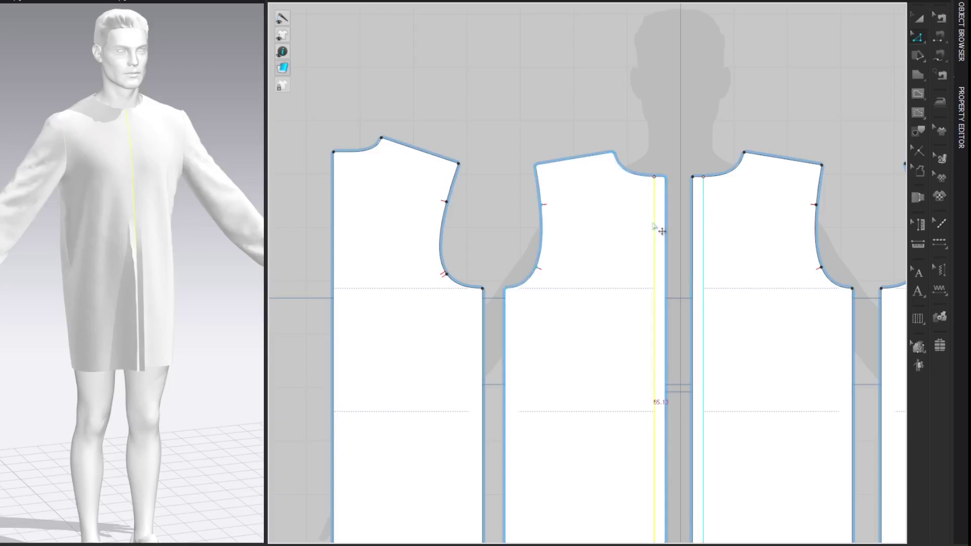
pyautogui.rightClick(653, 225)
pyautogui.click(711, 327)
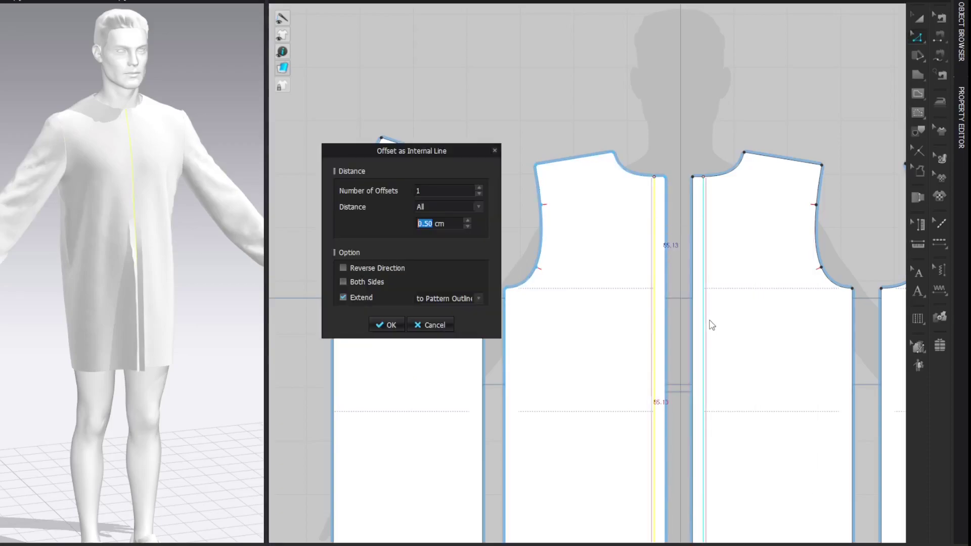
pyautogui.write('2')
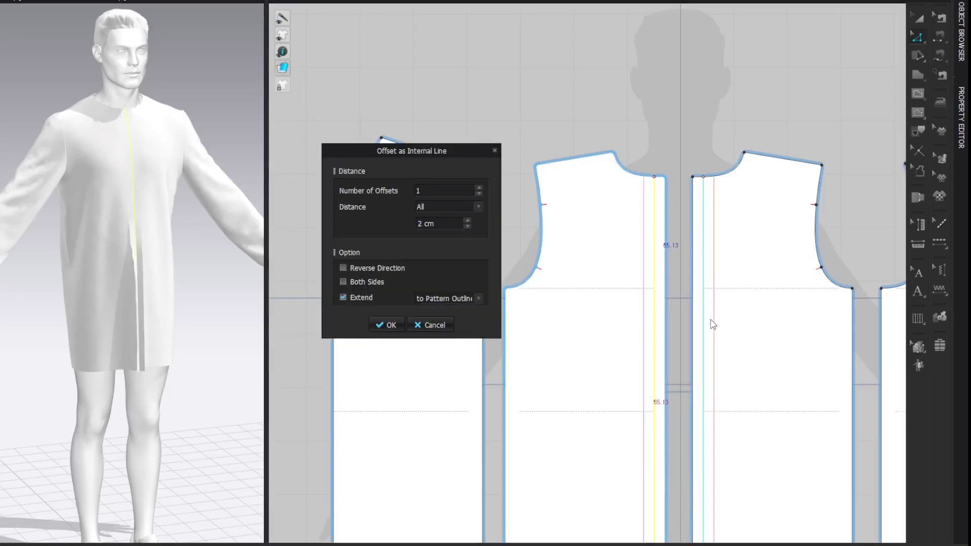
pyautogui.click(388, 326)
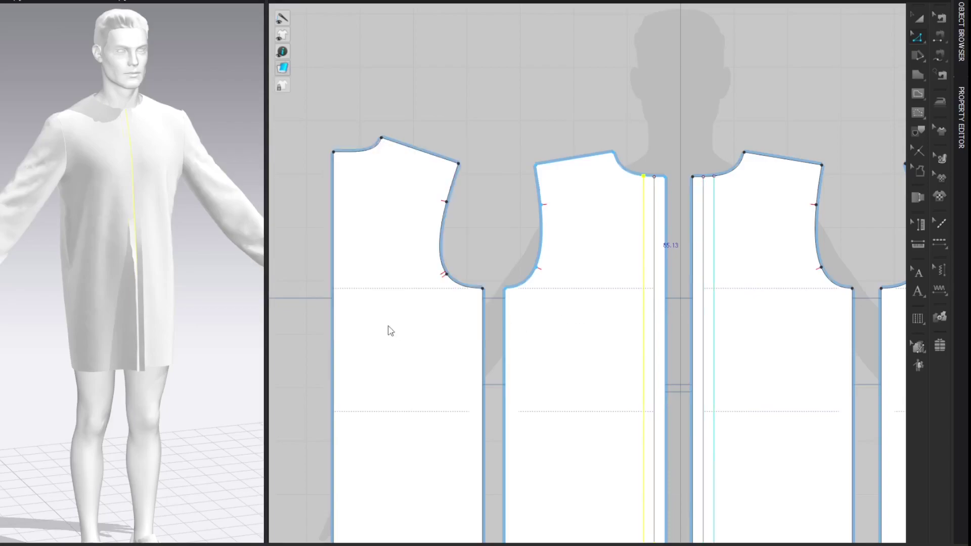
pyautogui.click(824, 83)
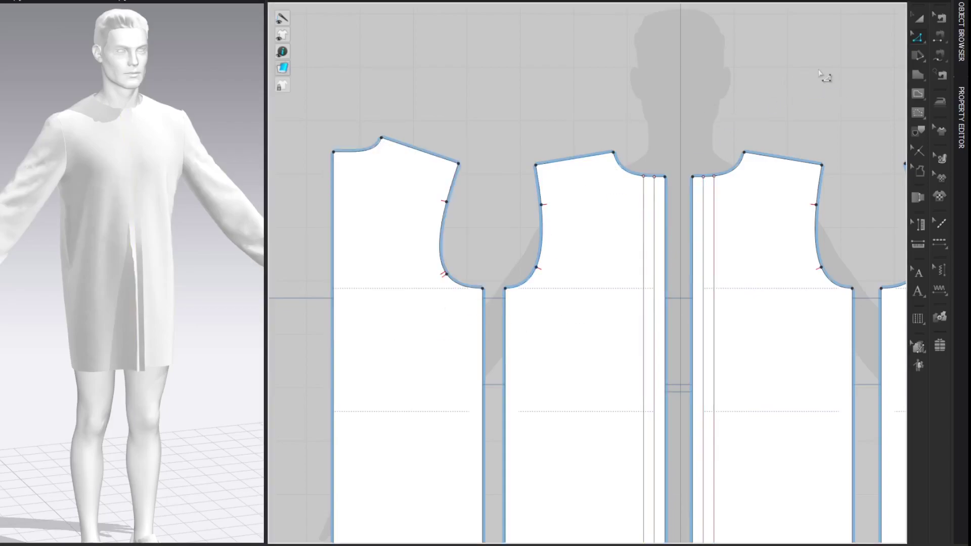
# Step: Move the avatar's left front panel forward in 3D so that it lies over the right front panel
pyautogui.click(167, 210)
pyautogui.moveTo(168, 210); pyautogui.dragTo(171, 212)
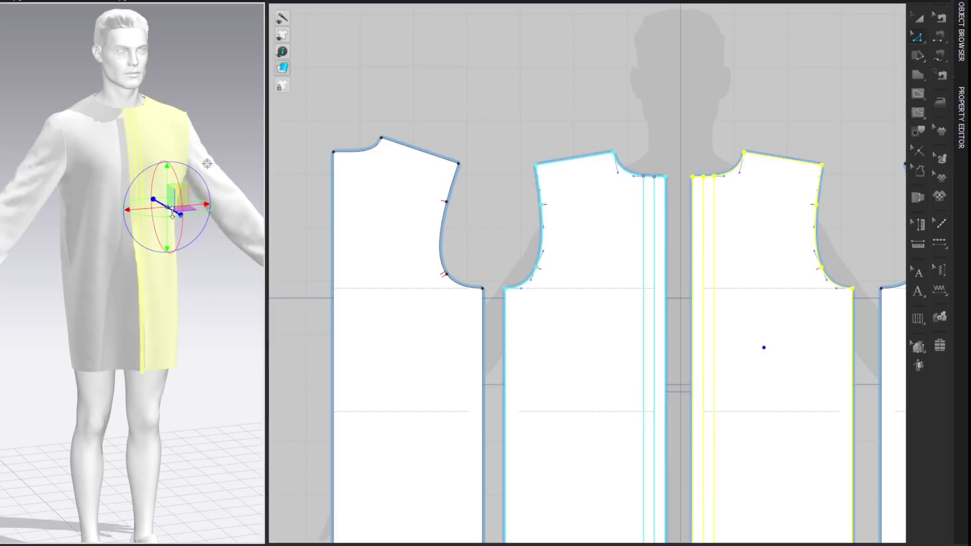
pyautogui.click(742, 48)
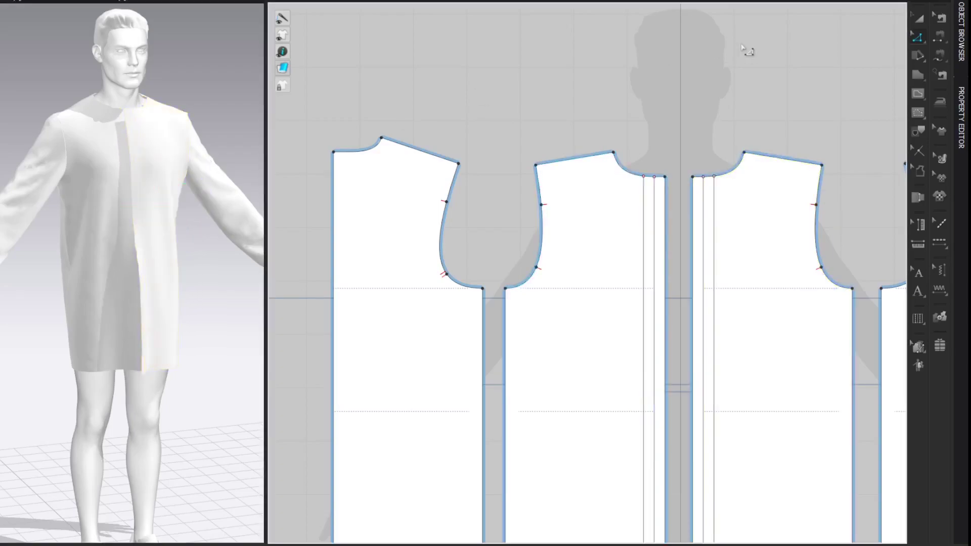
# Step: Free-sew the two front panels' center front internal lines together from the hem upward for about 60 cm
pyautogui.scroll(-2, 761, 59)
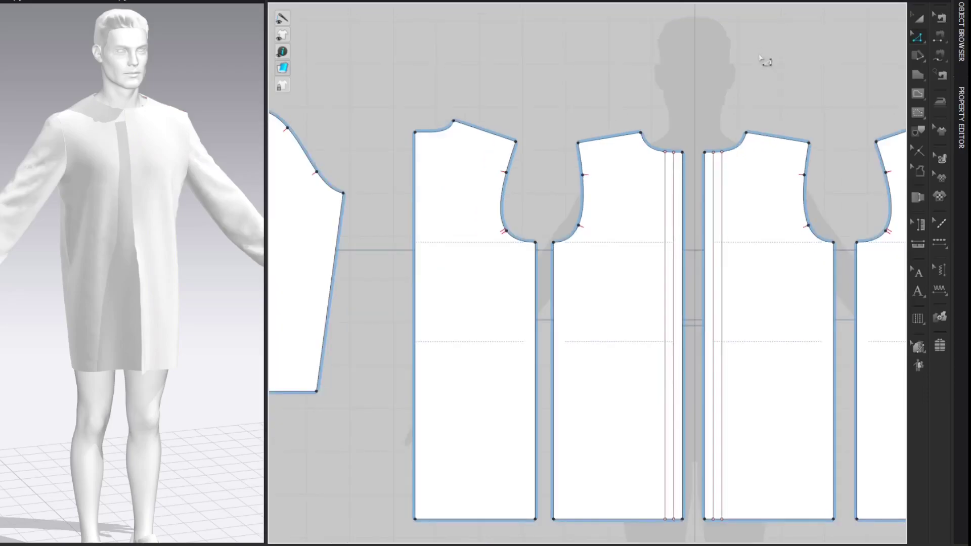
pyautogui.moveTo(820, 85); pyautogui.dragTo(816, 61, button='right')
pyautogui.press('m')
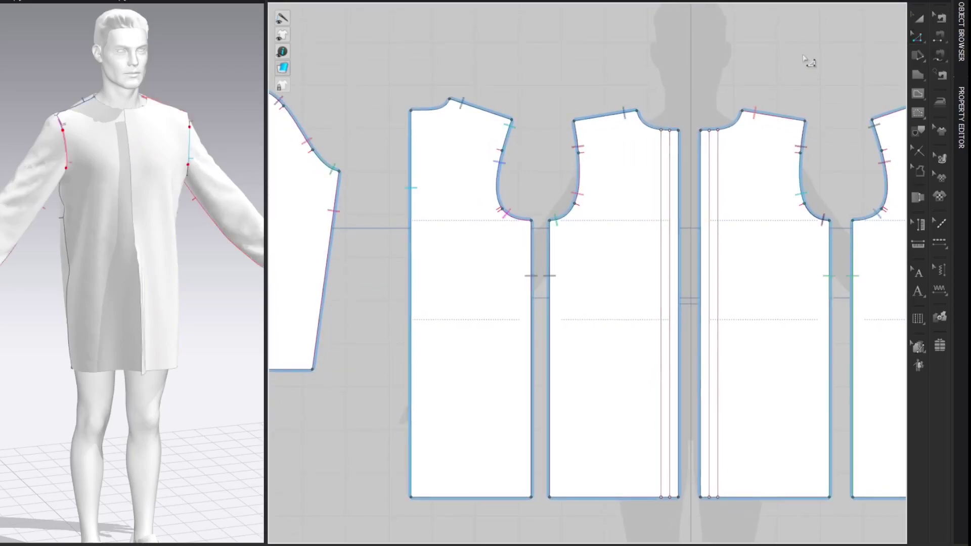
pyautogui.click(670, 497)
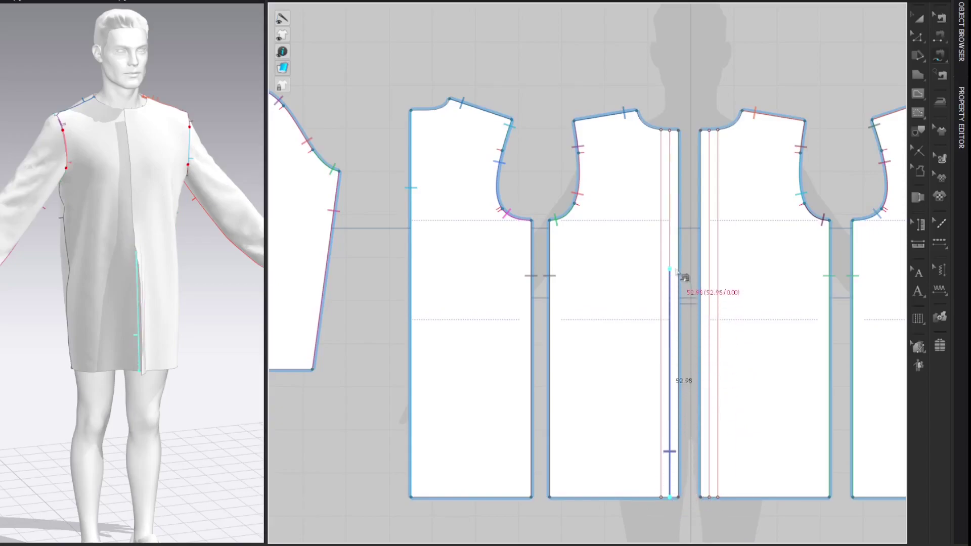
pyautogui.click(680, 243)
pyautogui.click(708, 497)
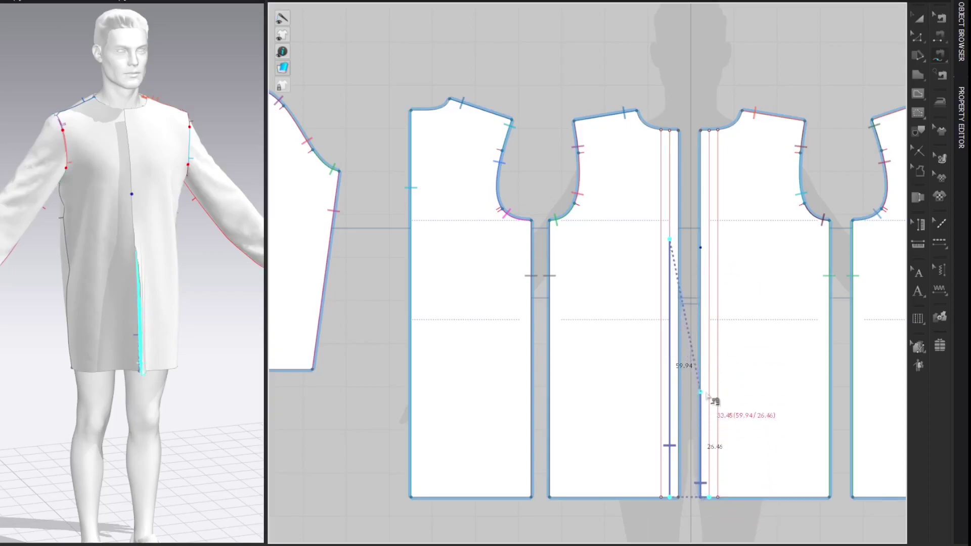
pyautogui.click(714, 247)
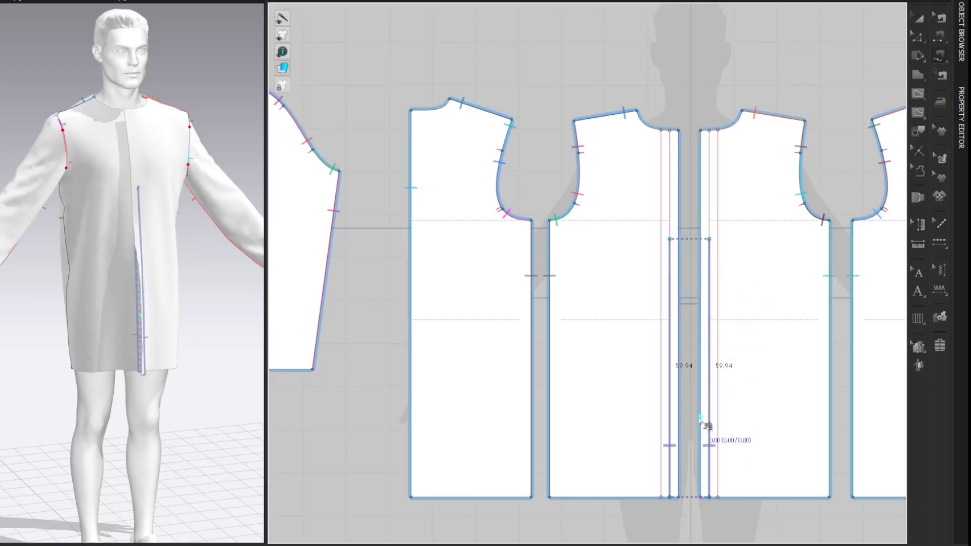
# Step: Free-sew one front panel's inner offset line to the other panel's center edge, from the hem upward for about 59.7 cm
pyautogui.click(718, 498)
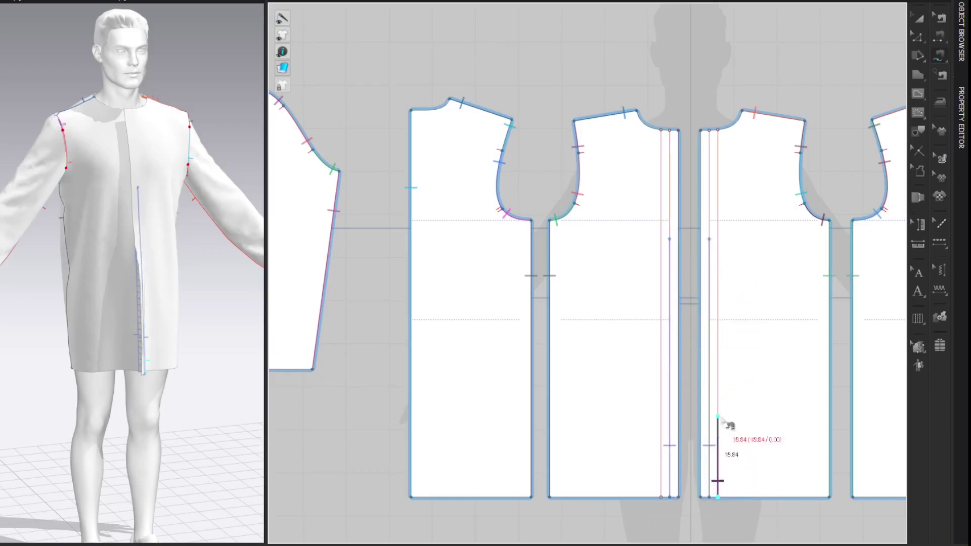
pyautogui.click(719, 242)
pyautogui.click(678, 498)
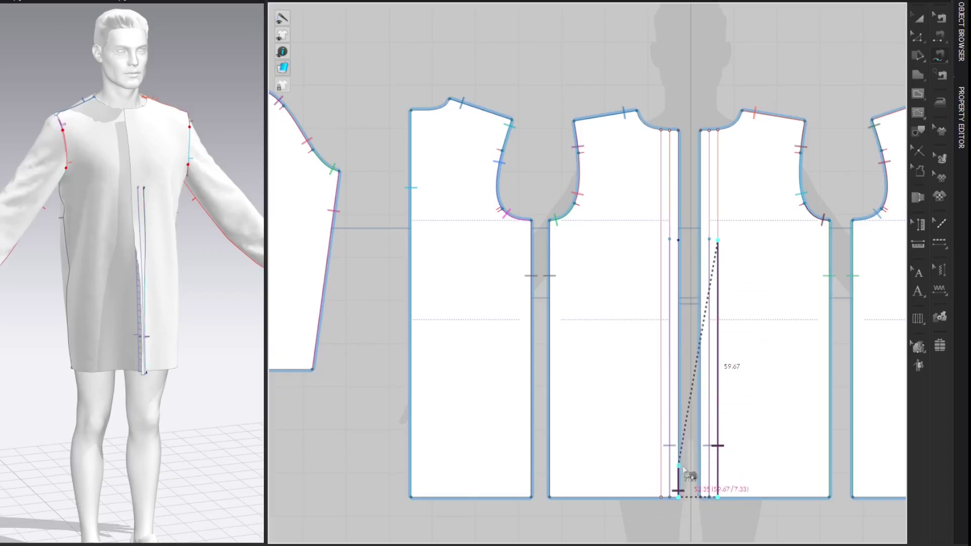
pyautogui.click(679, 241)
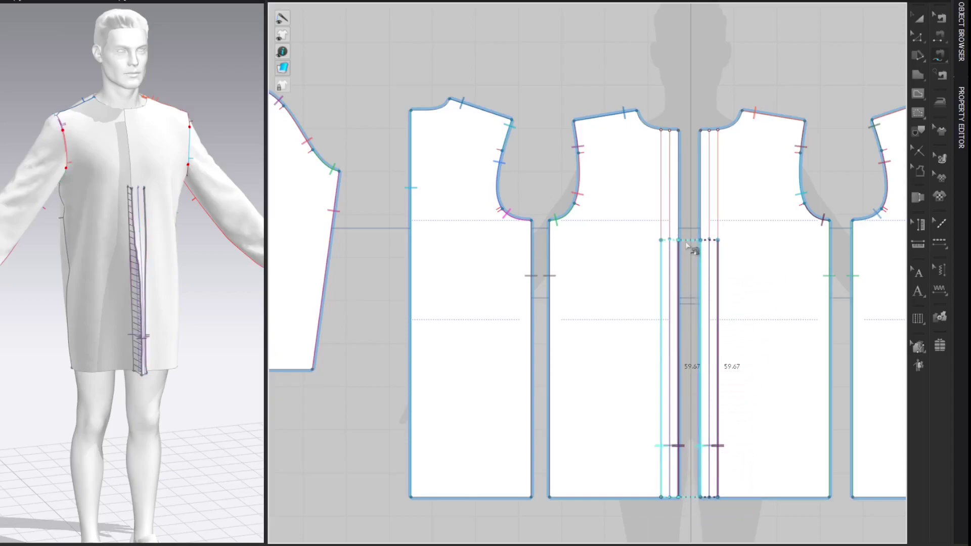
# Step: Set the 3D seamline intensity to 0 for the center front placket seams
pyautogui.click(963, 108)
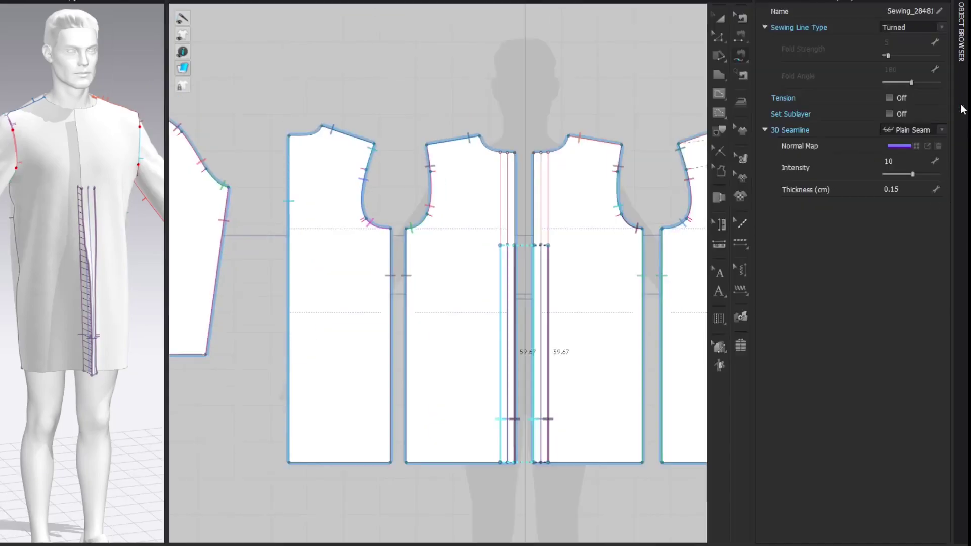
pyautogui.click(915, 161)
pyautogui.write('0')
pyautogui.press('Return')
pyautogui.click(509, 259)
pyautogui.click(912, 163)
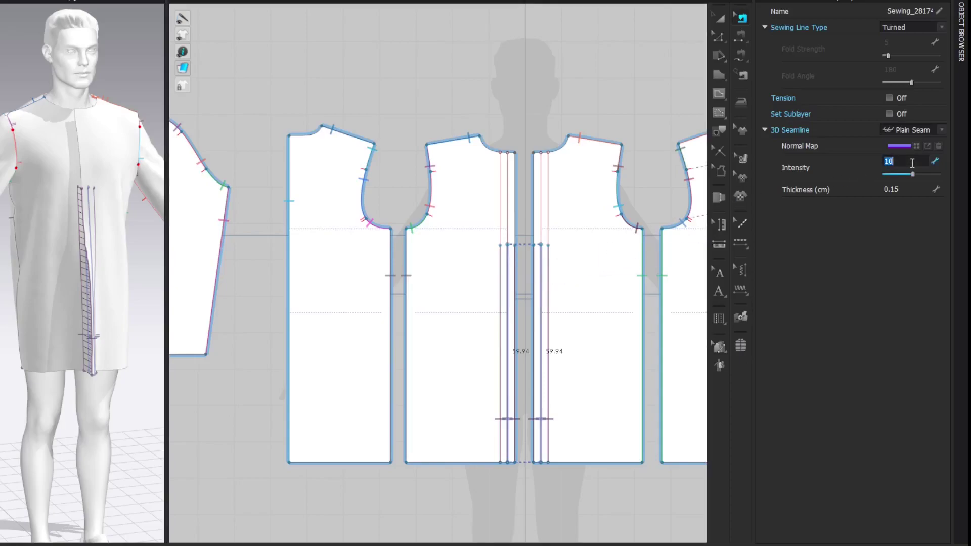
pyautogui.press('Return')
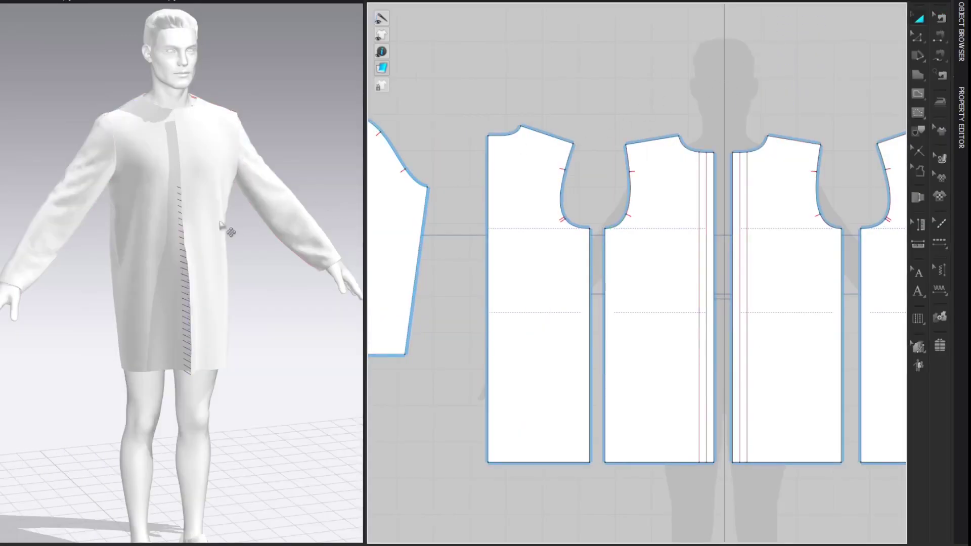
# Step: Strengthen both front panels and simulate the garment so the overlapping placket settles
pyautogui.click(163, 233)
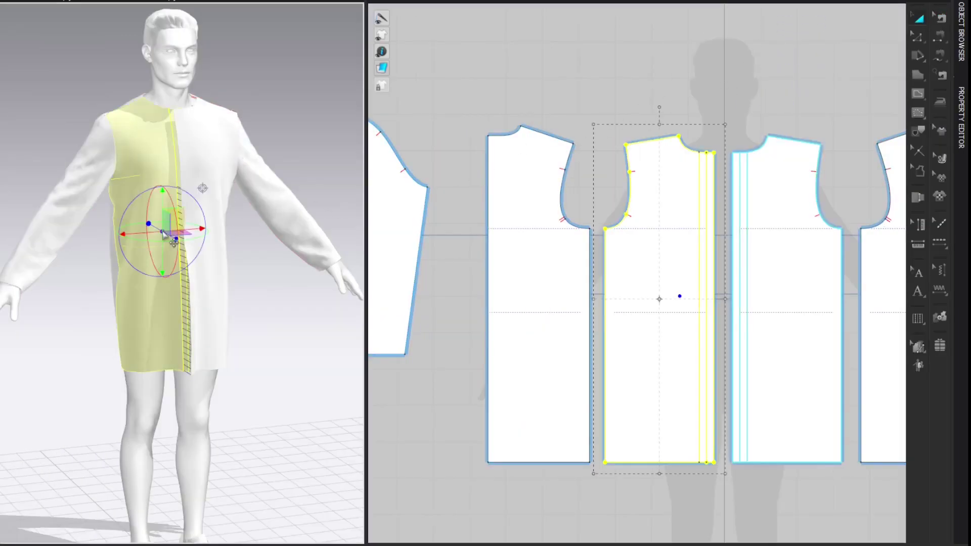
pyautogui.keyDown('shift'); pyautogui.click(211, 174); pyautogui.keyUp('shift')
pyautogui.hotkey('ctrl', 'h')
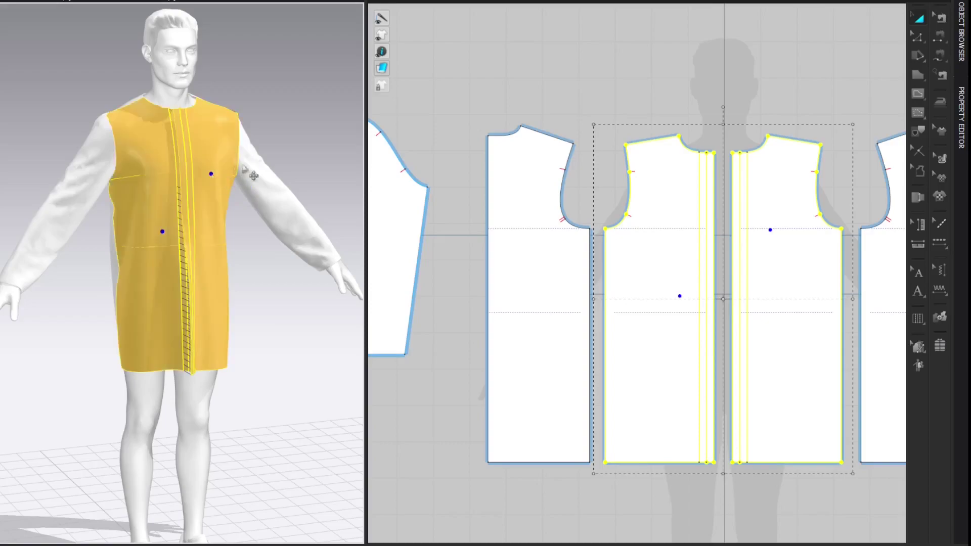
pyautogui.click(298, 139)
pyautogui.press('space')
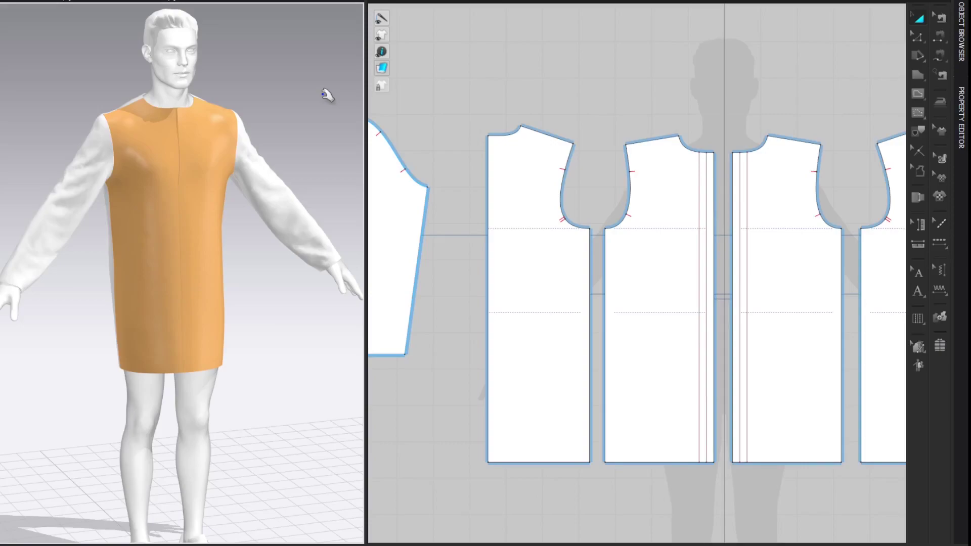
# Step: Draw a rectangular pattern about 22.3 by 7.2 cm for the collar in the empty space above the bodice pieces
pyautogui.moveTo(365, 108); pyautogui.dragTo(249, 109)
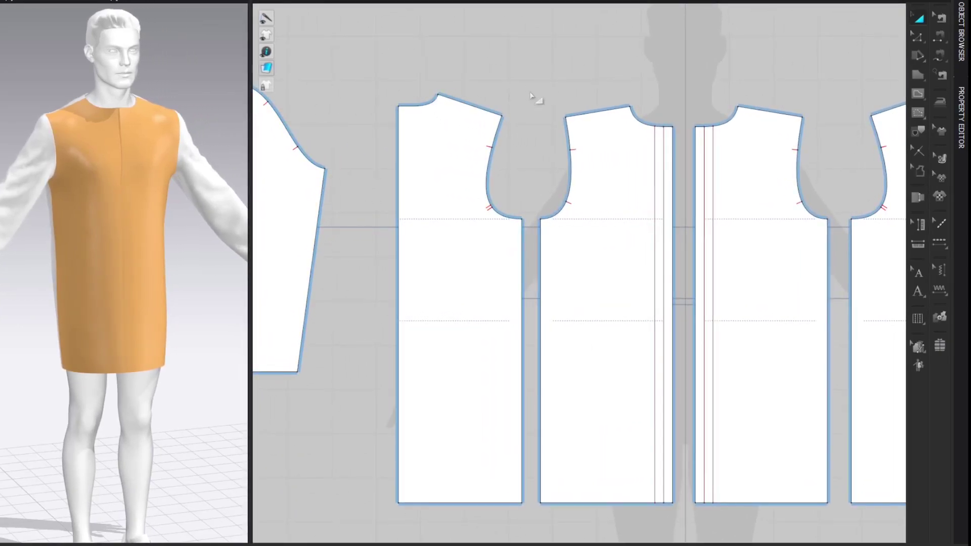
pyautogui.scroll(2, 538, 96)
pyautogui.moveTo(538, 86); pyautogui.dragTo(545, 186, button='right')
pyautogui.scroll(2, 539, 172)
pyautogui.press('s')
pyautogui.moveTo(503, 89); pyautogui.dragTo(673, 144)
pyautogui.press('z')
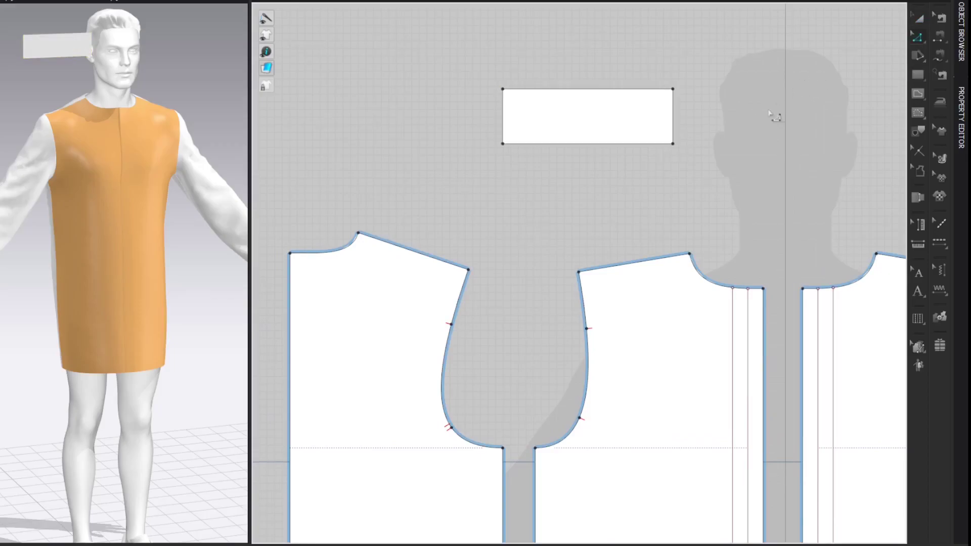
# Step: Measure the combined back and front half-neckline edges and set the rectangle's bottom edge length to 21.84 cm
pyautogui.click(347, 244)
pyautogui.moveTo(674, 228); pyautogui.dragTo(771, 312)
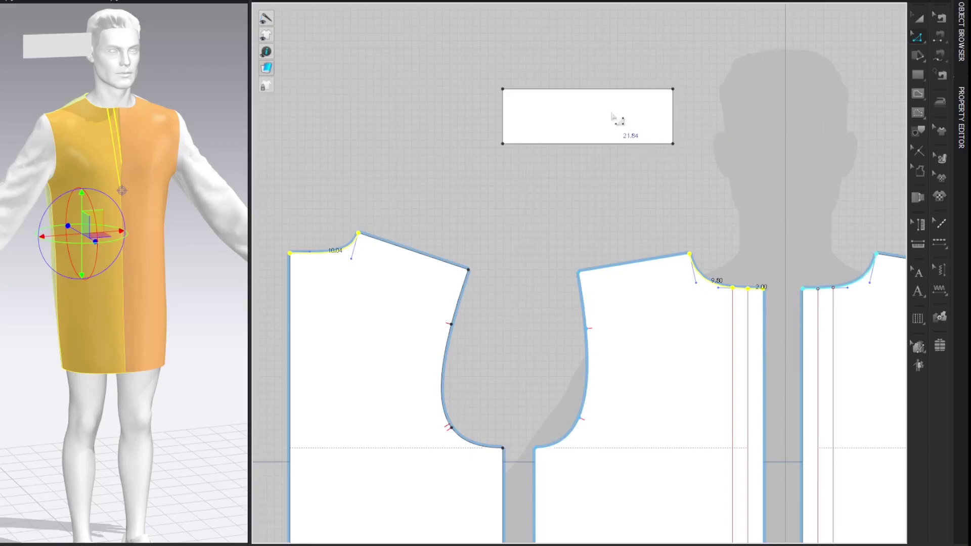
pyautogui.click(595, 145)
pyautogui.rightClick(596, 144)
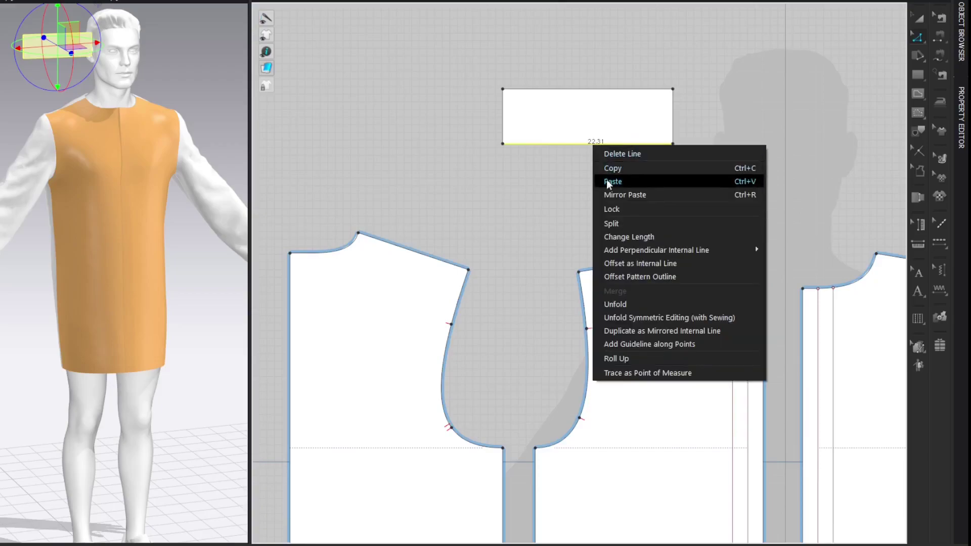
pyautogui.click(614, 237)
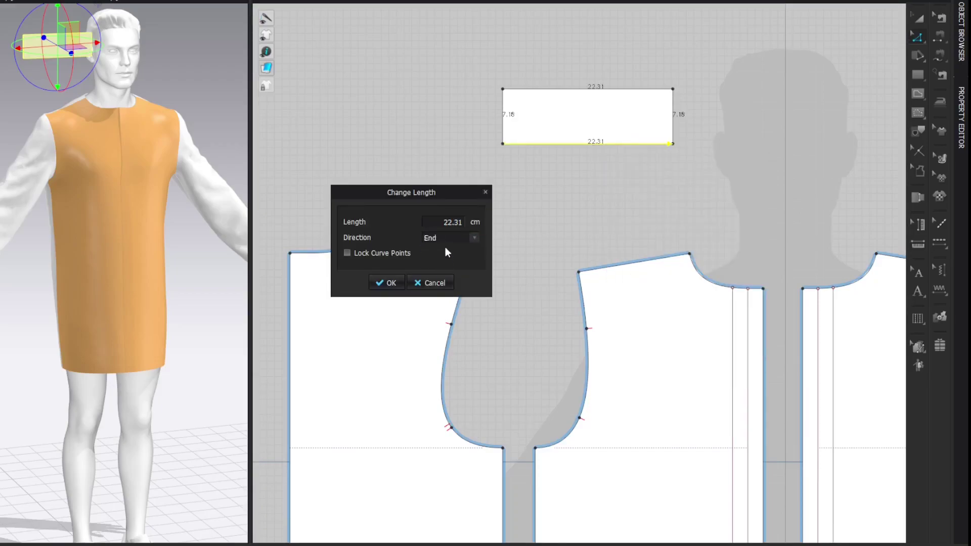
pyautogui.doubleClick(443, 224)
pyautogui.write('21.84')
pyautogui.press('Return')
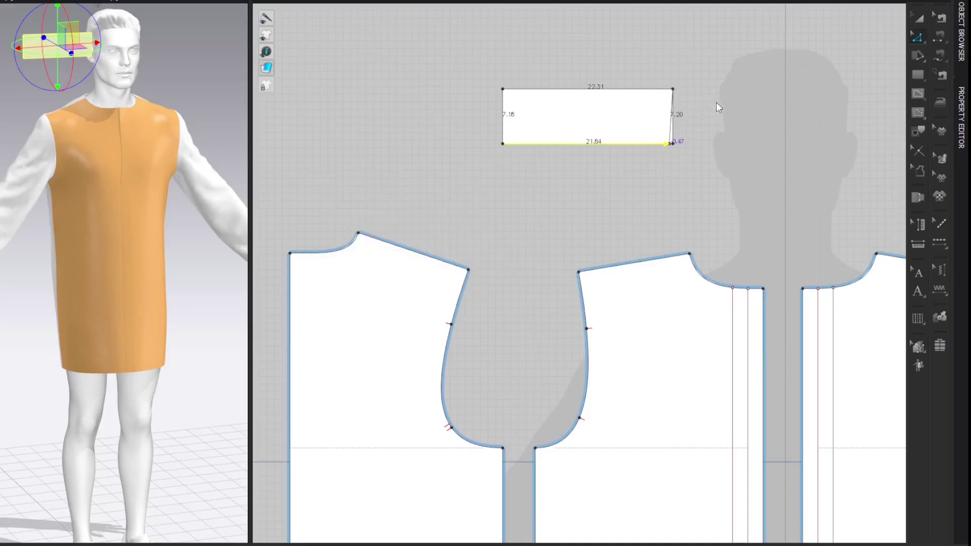
# Step: Square the collar rectangle's upper right corner and move its right edge inward by 4 cm
pyautogui.moveTo(672, 90); pyautogui.dragTo(662, 108)
pyautogui.write('4')
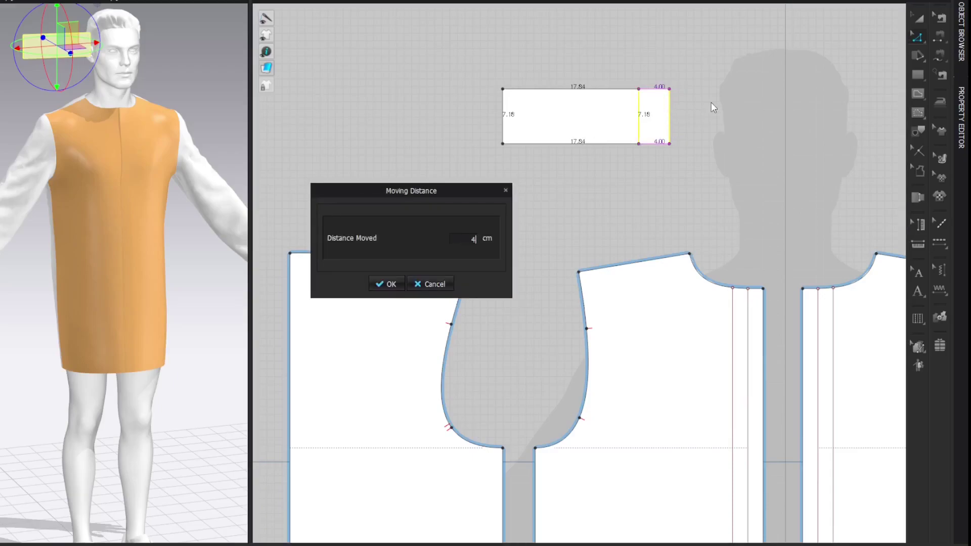
pyautogui.press('Return')
pyautogui.click(713, 111)
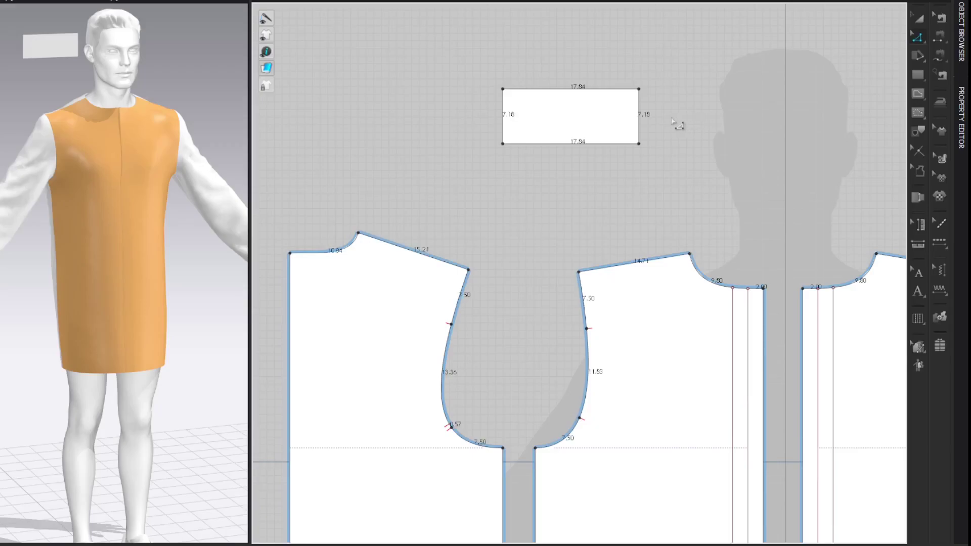
# Step: Set the collar rectangle's right edge length to 8 cm and raise its upper left corner to the same height
pyautogui.rightClick(639, 116)
pyautogui.click(662, 204)
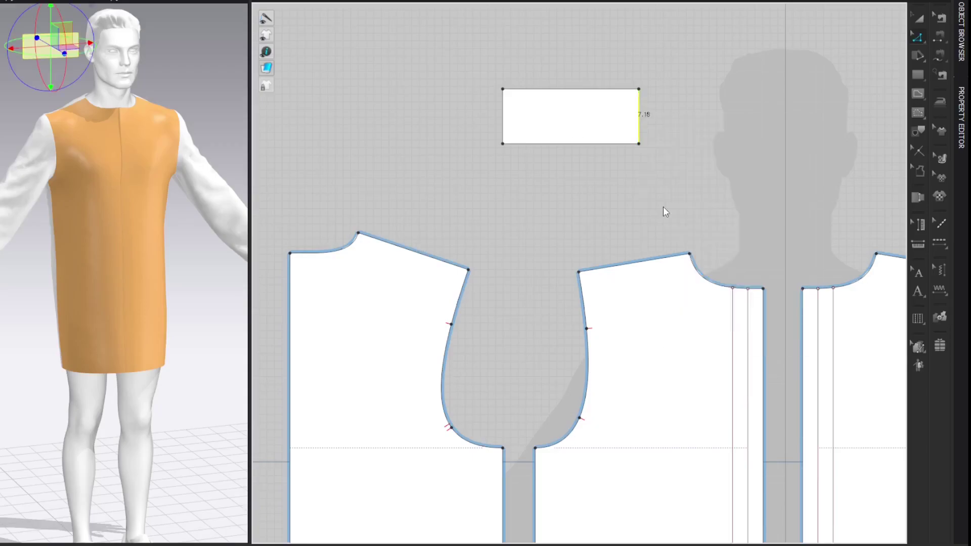
pyautogui.click(428, 265)
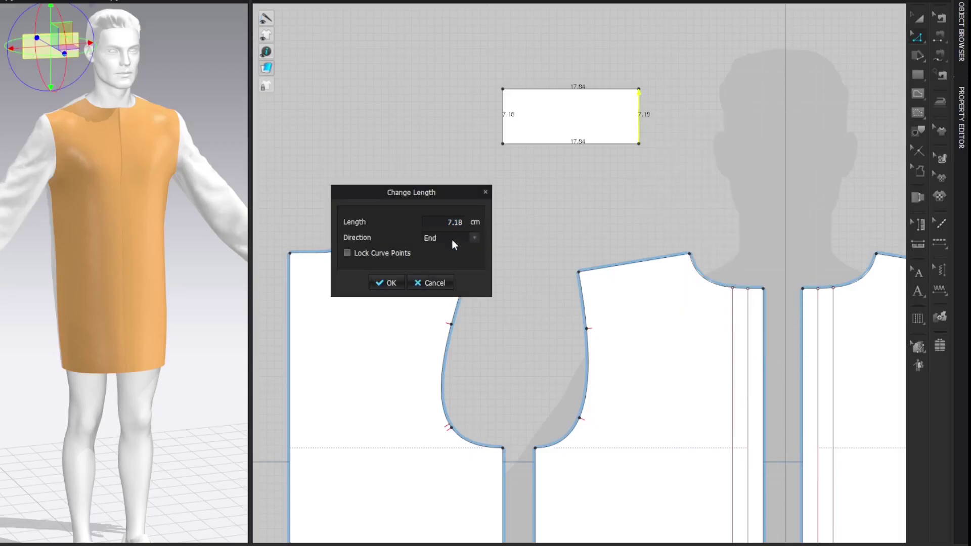
pyautogui.write('8')
pyautogui.press('Return')
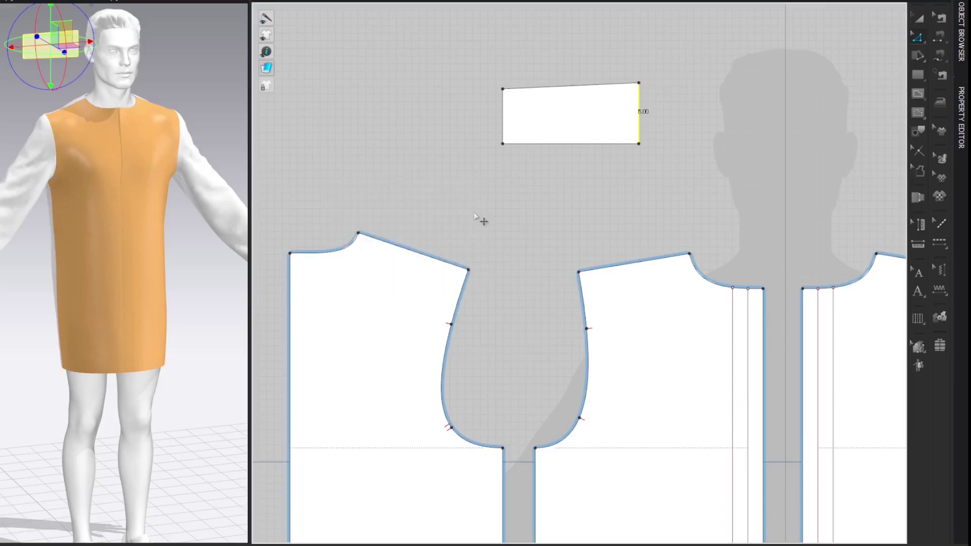
pyautogui.click(503, 89)
pyautogui.moveTo(503, 90); pyautogui.dragTo(503, 82)
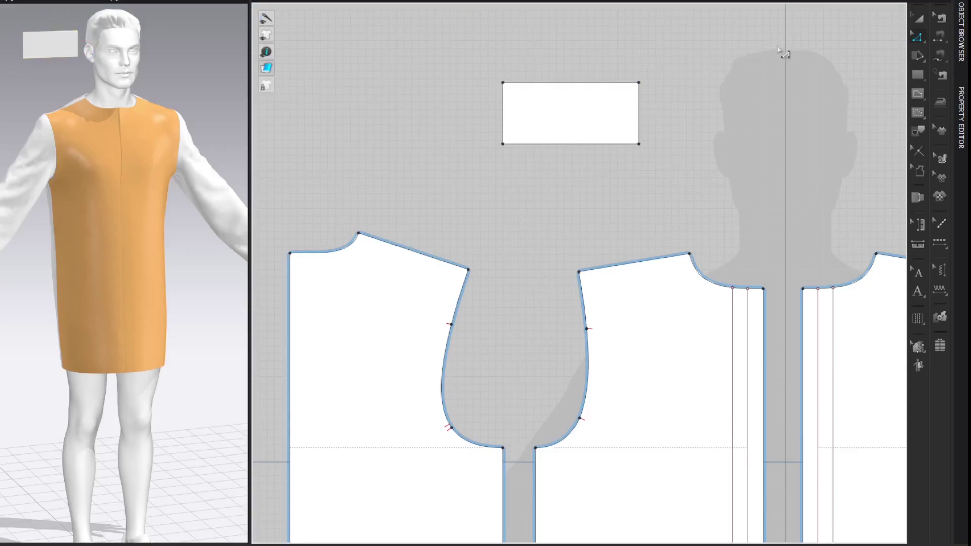
pyautogui.hotkey('shift', 'z')
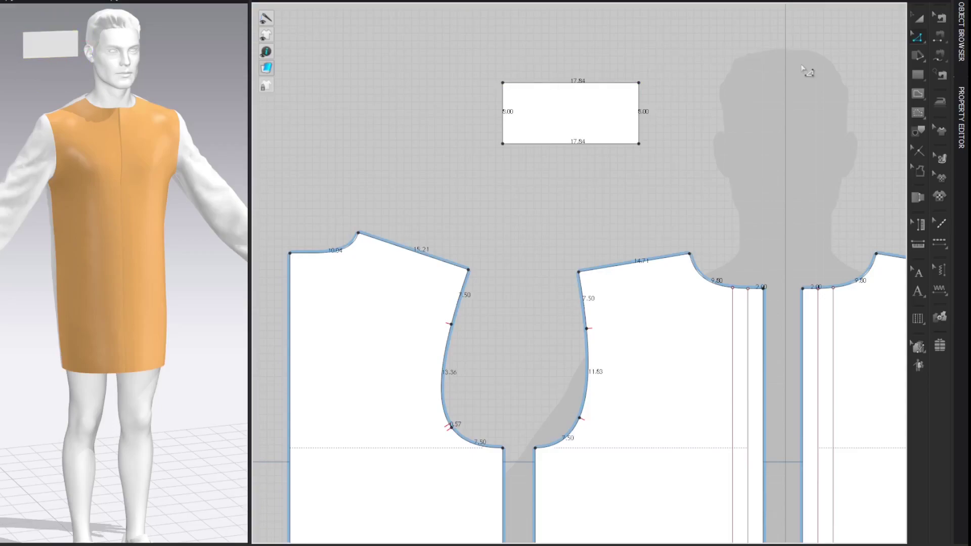
# Step: Split the collar's bottom edge into two segments, the first 10.04 cm long to match the back neckline
pyautogui.rightClick(516, 144)
pyautogui.click(536, 219)
pyautogui.moveTo(450, 131); pyautogui.dragTo(533, 201)
pyautogui.write('10.04')
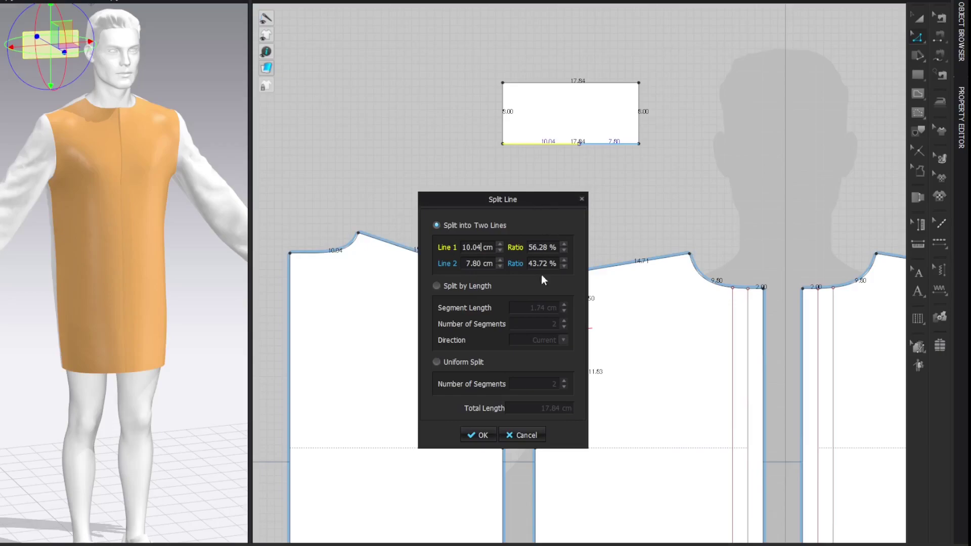
pyautogui.click(477, 435)
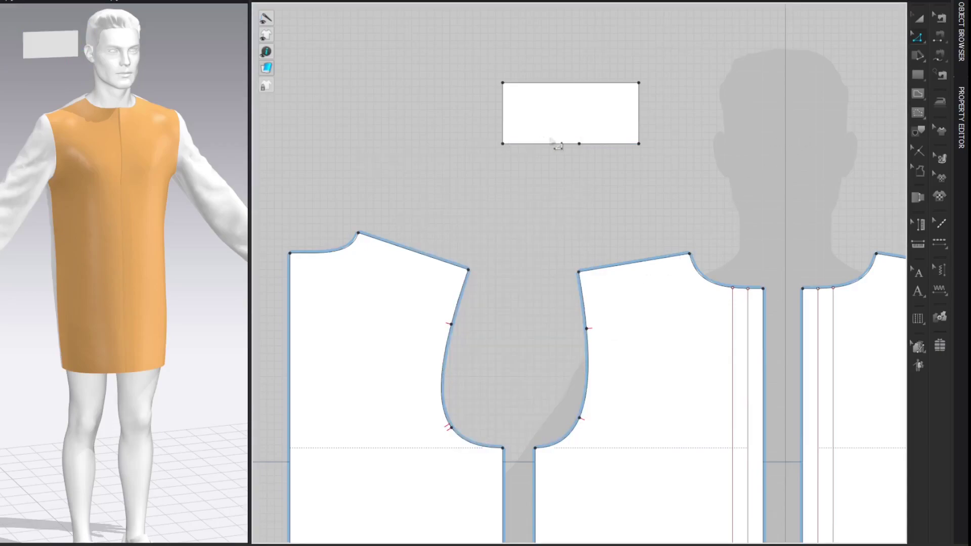
# Step: Raise the collar's lower right corner by 1.3 cm and curve the adjoining bottom segment outward
pyautogui.moveTo(638, 144); pyautogui.dragTo(640, 135)
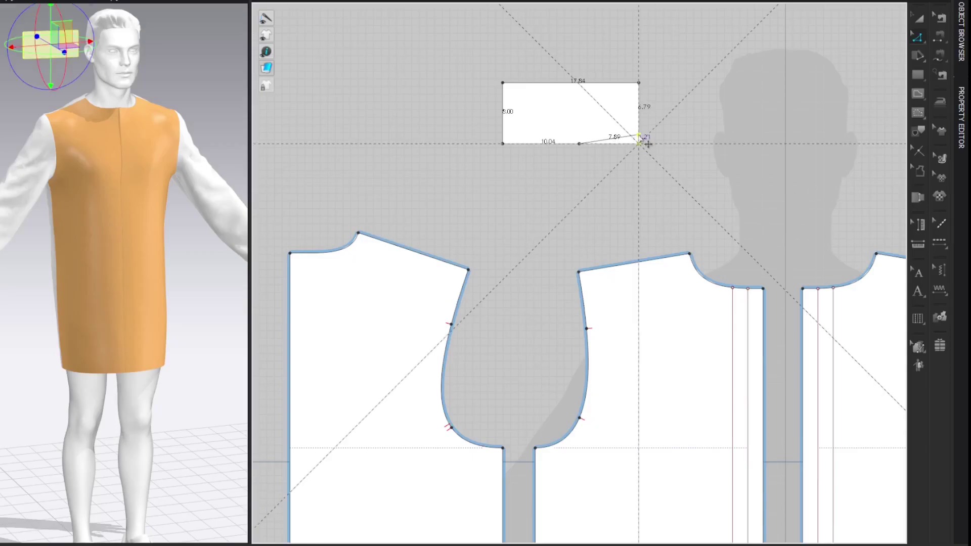
pyautogui.rightClick(641, 135)
pyautogui.write('1.5')
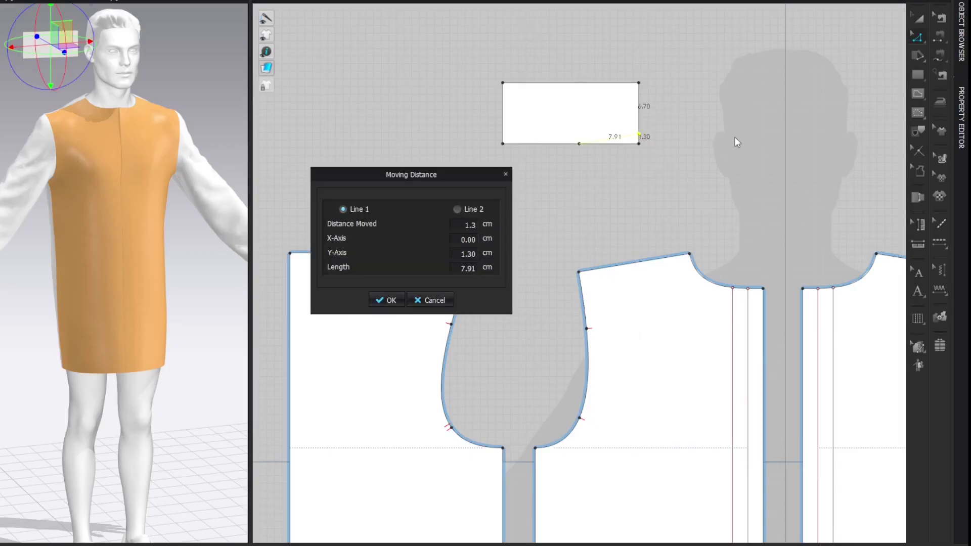
pyautogui.press('Return')
pyautogui.click(736, 142)
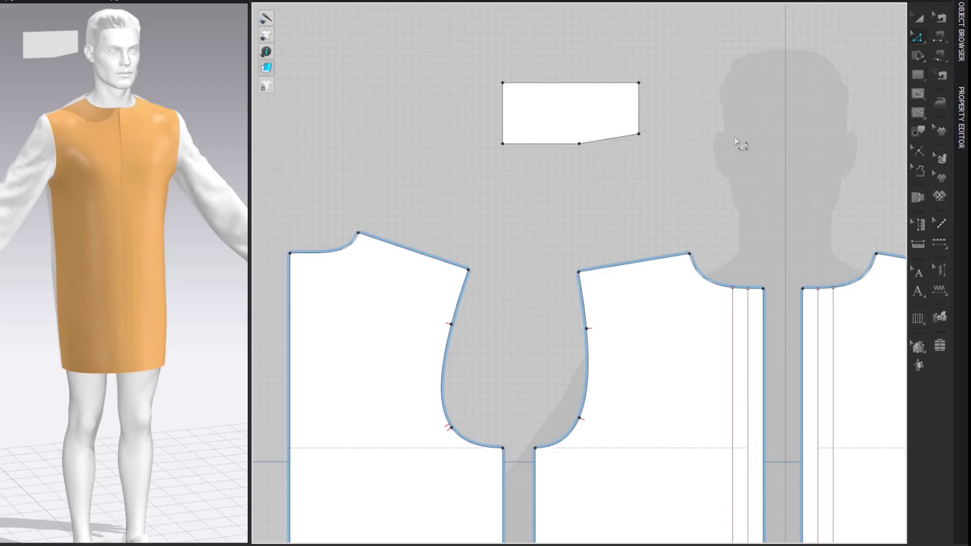
pyautogui.click(622, 145)
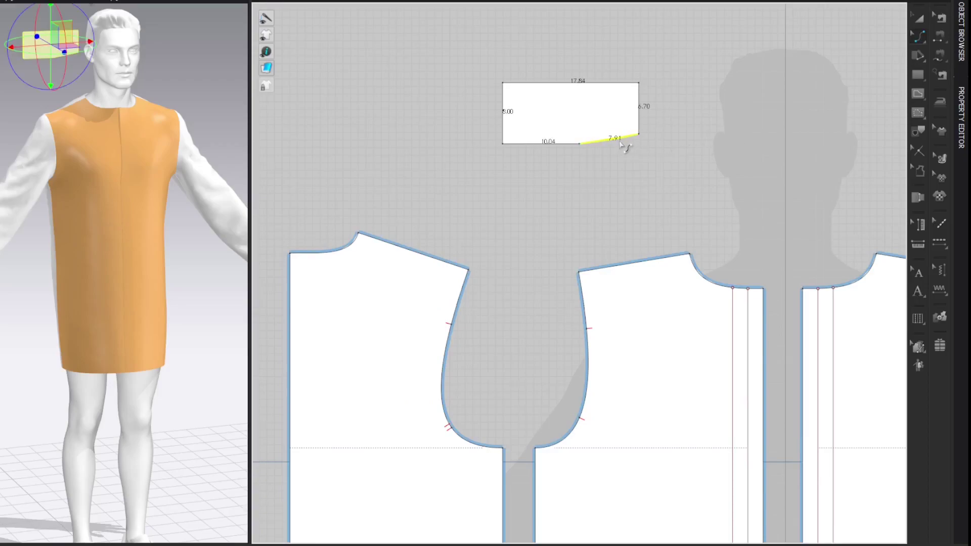
pyautogui.click(736, 108)
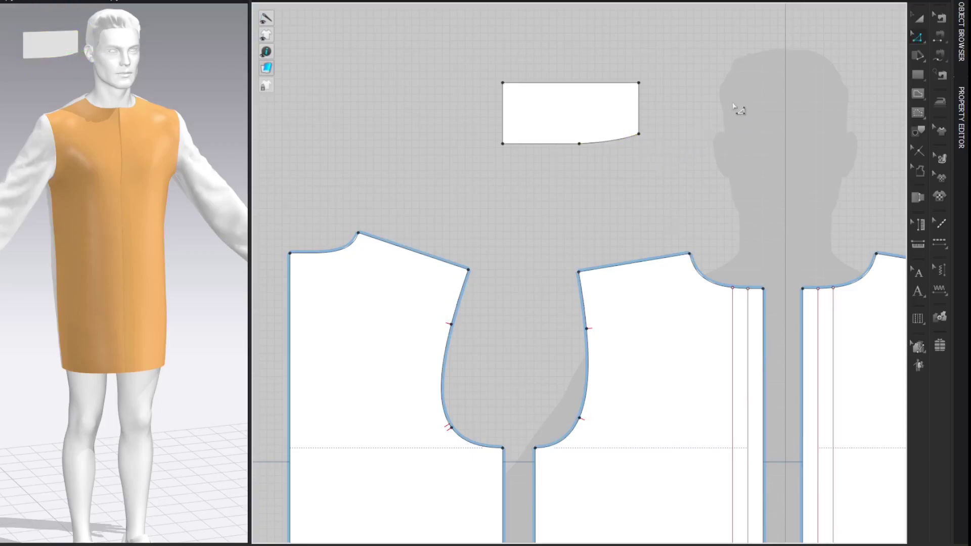
# Step: Place the collar piece at the side of the avatar's neck using the arrangement points
pyautogui.hotkey('shift', 'f')
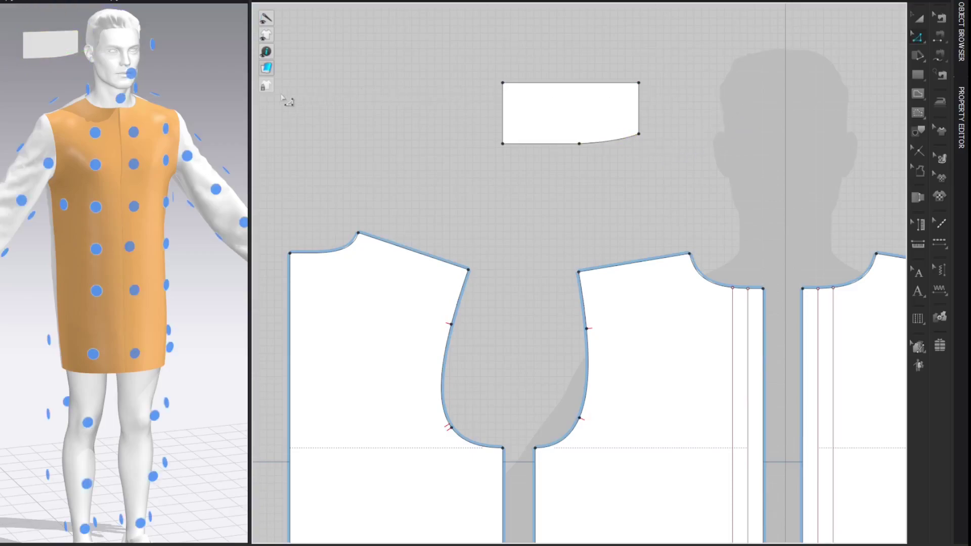
pyautogui.moveTo(248, 107); pyautogui.dragTo(306, 109)
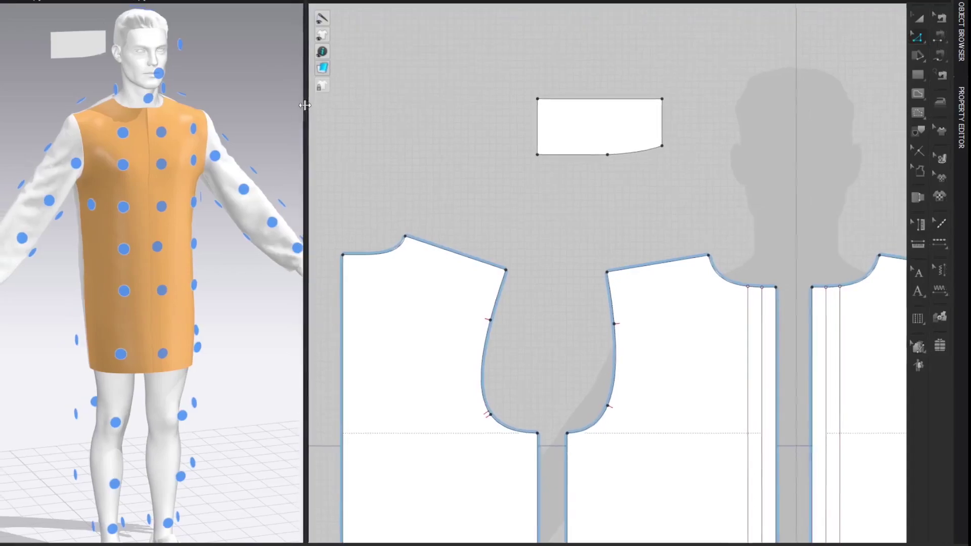
pyautogui.click(55, 46)
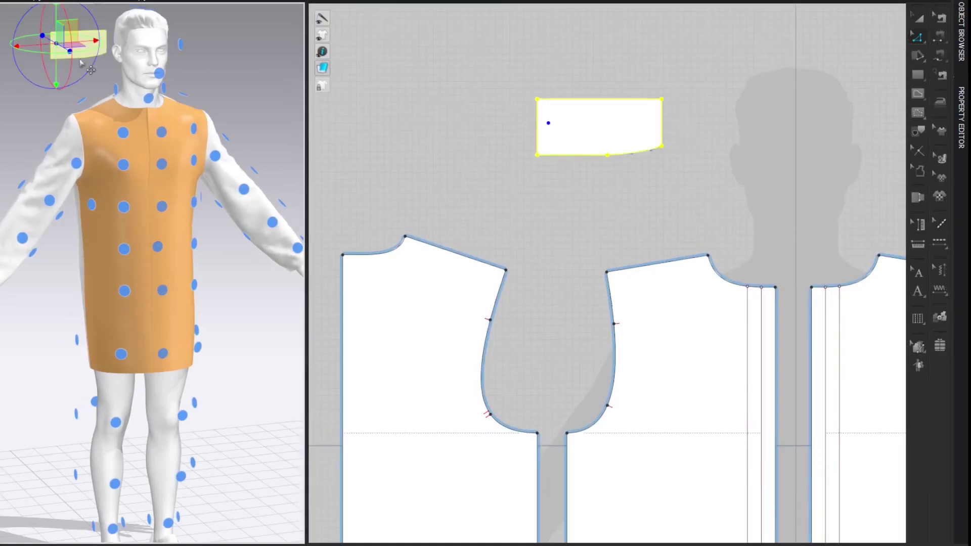
pyautogui.click(116, 89)
pyautogui.click(258, 66)
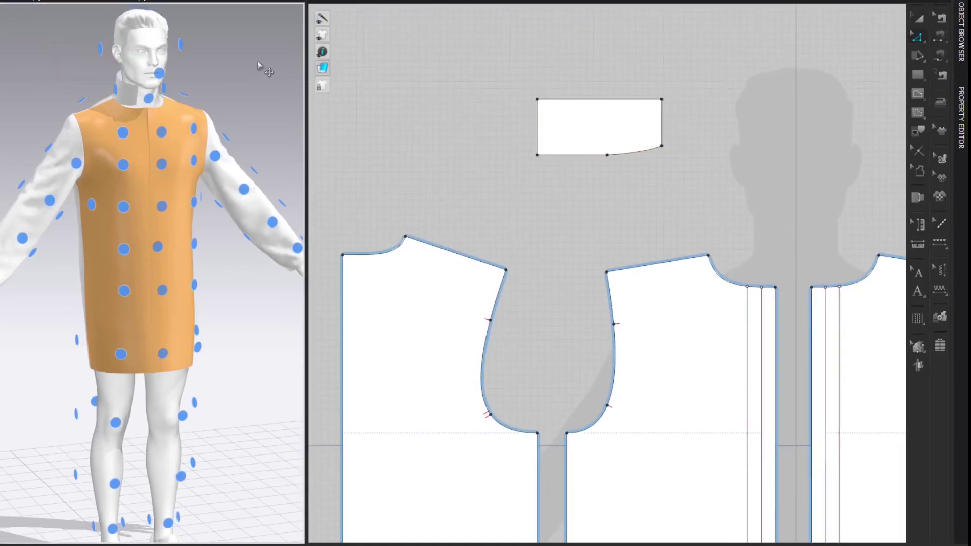
pyautogui.hotkey('shift', 'f')
# Step: Copy the collar piece and mirror paste a linked counterpart on the opposite side of the avatar's centre line
pyautogui.press('a')
pyautogui.click(552, 110)
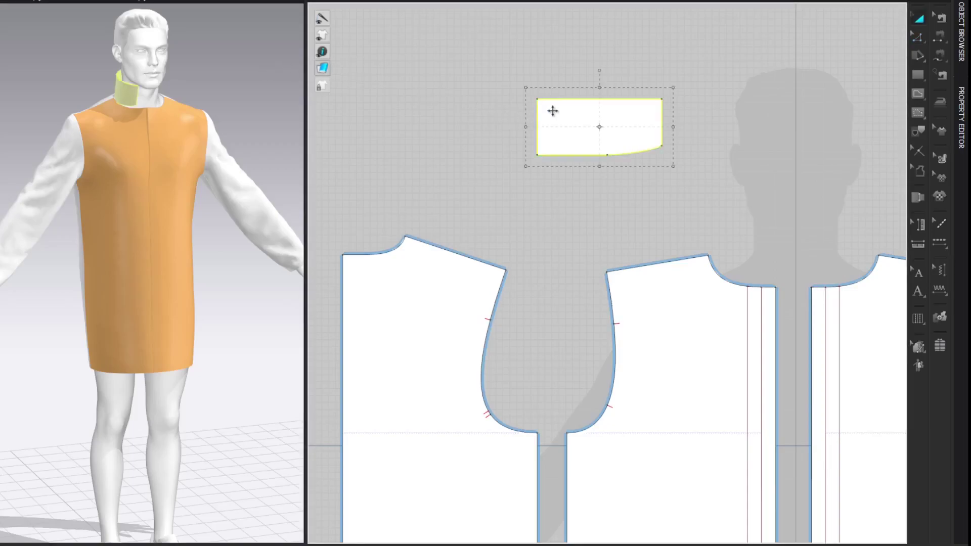
pyautogui.moveTo(777, 72); pyautogui.dragTo(611, 65, button='right')
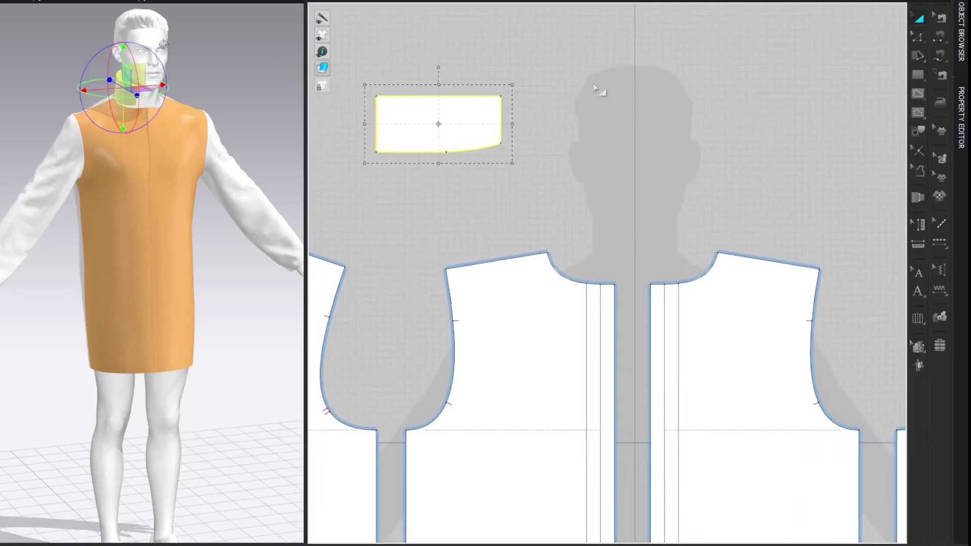
pyautogui.hotkey('ctrl', 'c')
pyautogui.hotkey('ctrl', 'r')
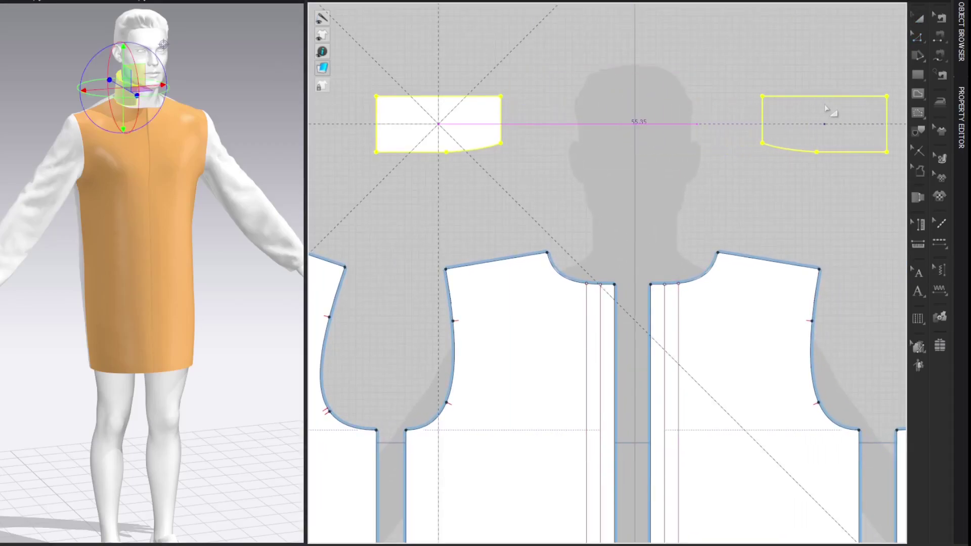
pyautogui.click(829, 103)
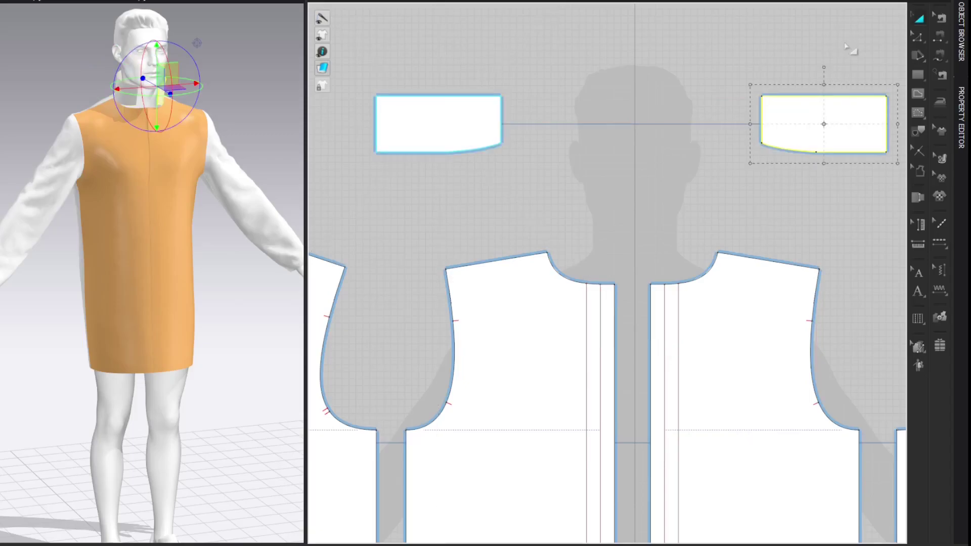
# Step: Set the collar's additional rendering thickness to 1.5 mm
pyautogui.click(962, 111)
pyautogui.click(902, 362)
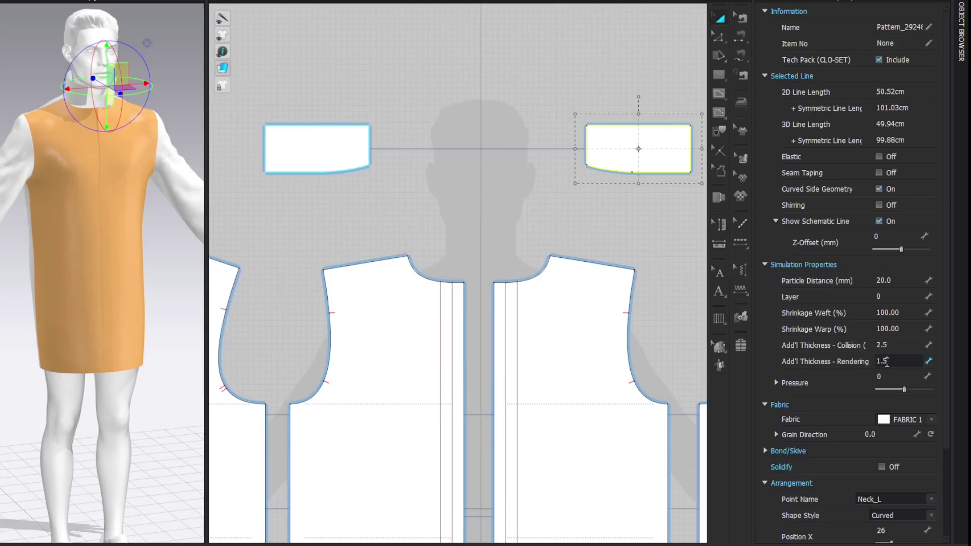
pyautogui.press('Return')
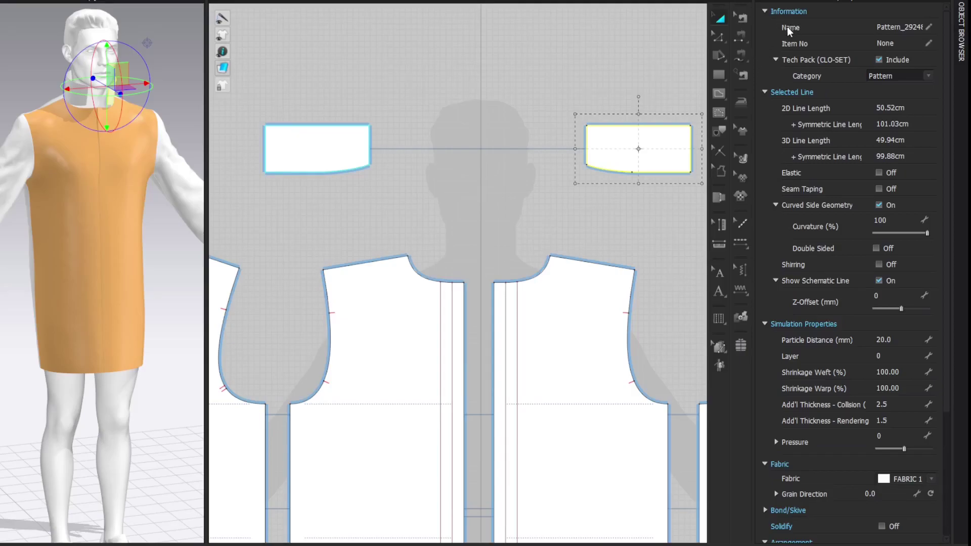
pyautogui.click(759, 6)
pyautogui.click(803, 53)
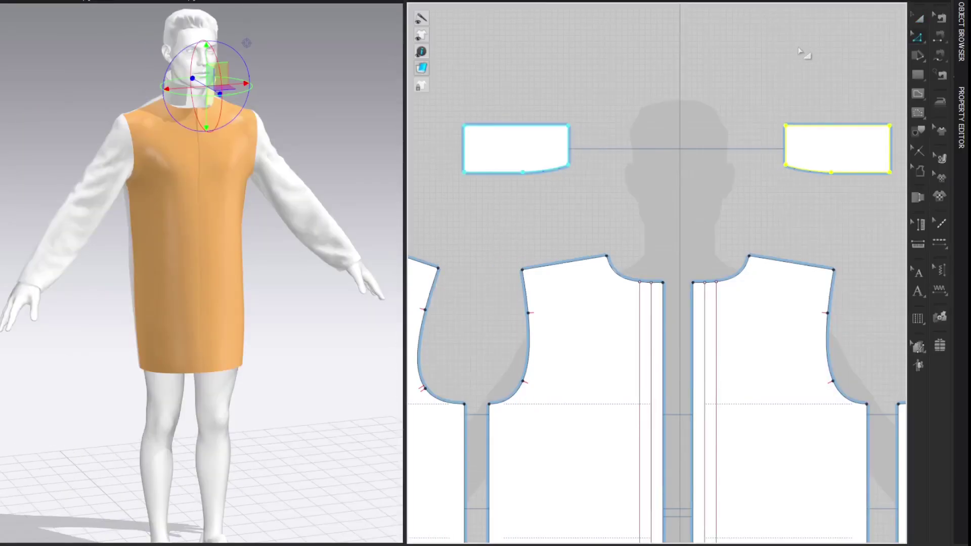
# Step: Sew the collar's full bottom edge to the back neckline and the front neckline up to the innermost placket line
pyautogui.press('m')
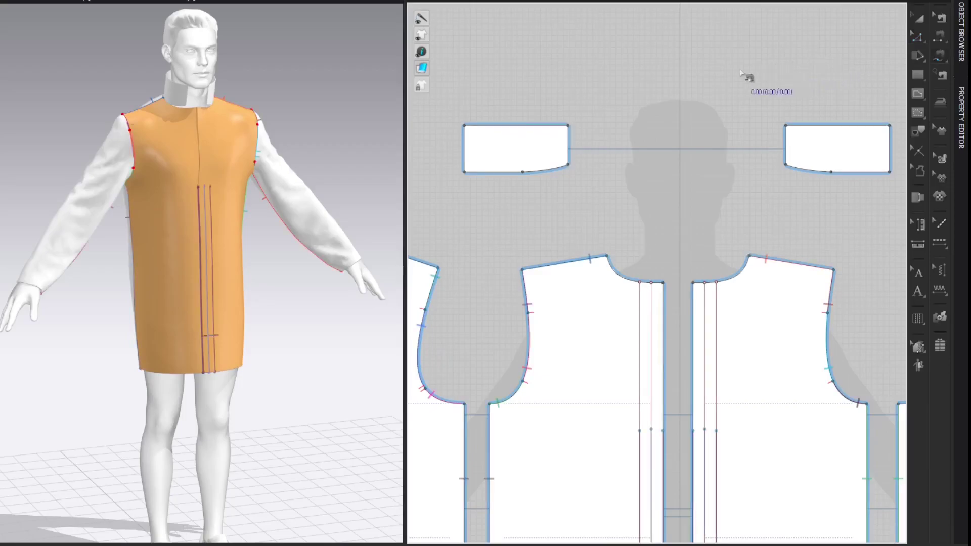
pyautogui.moveTo(406, 110); pyautogui.dragTo(266, 107)
pyautogui.moveTo(445, 53); pyautogui.dragTo(632, 39, button='middle')
pyautogui.click(521, 126)
pyautogui.click(655, 118)
pyautogui.click(314, 232)
pyautogui.click(380, 212)
pyautogui.click(704, 233)
pyautogui.click(746, 266)
# Step: Select both collar pieces on the avatar and simulate so the collar joins the neckline
pyautogui.press('a')
pyautogui.click(124, 108)
pyautogui.press('space')
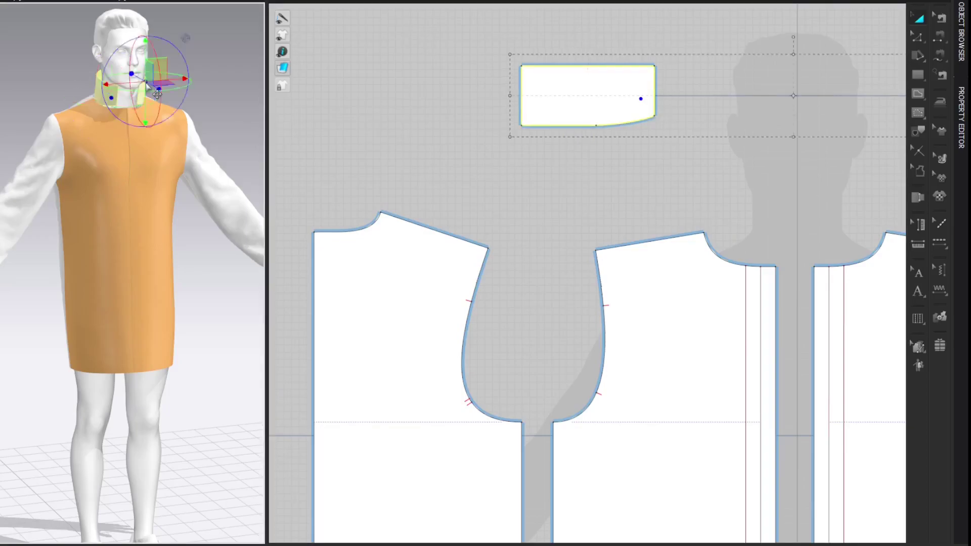
pyautogui.click(216, 83)
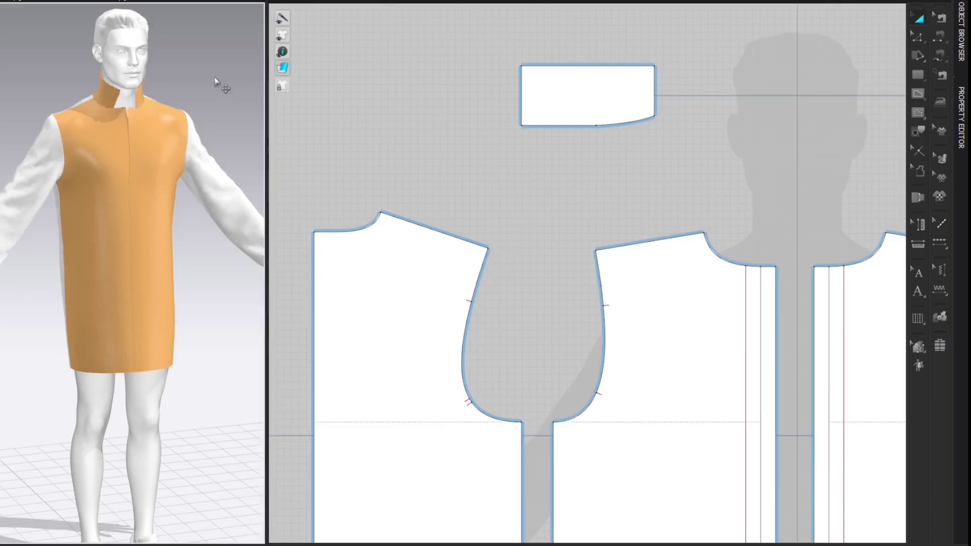
pyautogui.scroll(5, 218, 78)
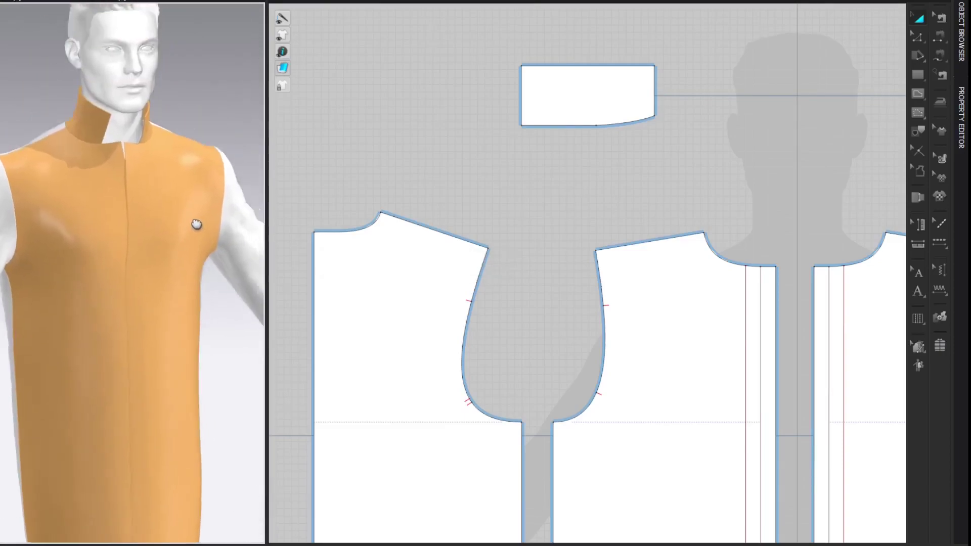
# Step: Add a point on the centre front edge at the chest guideline and move it down 2.5 cm
pyautogui.press('v')
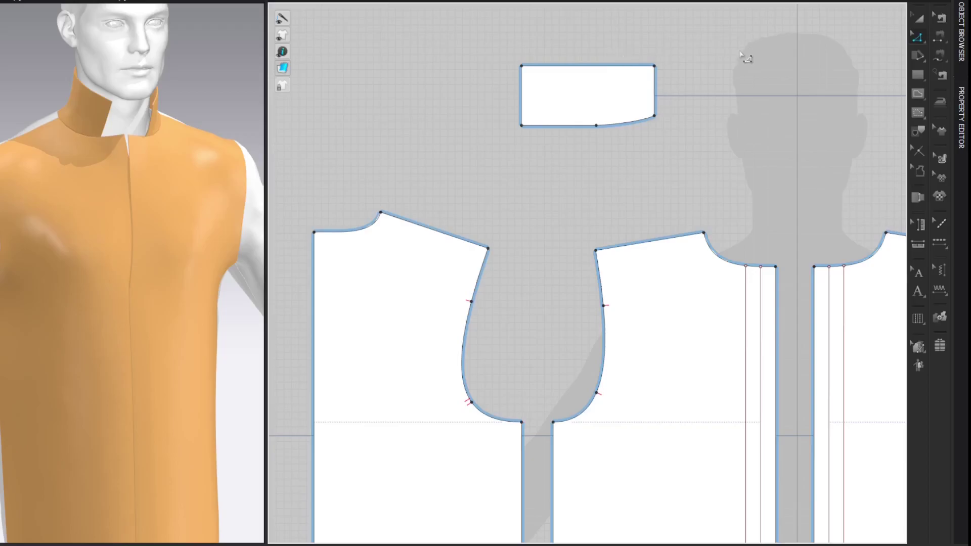
pyautogui.press('v')
pyautogui.click(781, 426)
pyautogui.press('z')
pyautogui.moveTo(776, 423); pyautogui.dragTo(777, 431)
pyautogui.rightClick(777, 430)
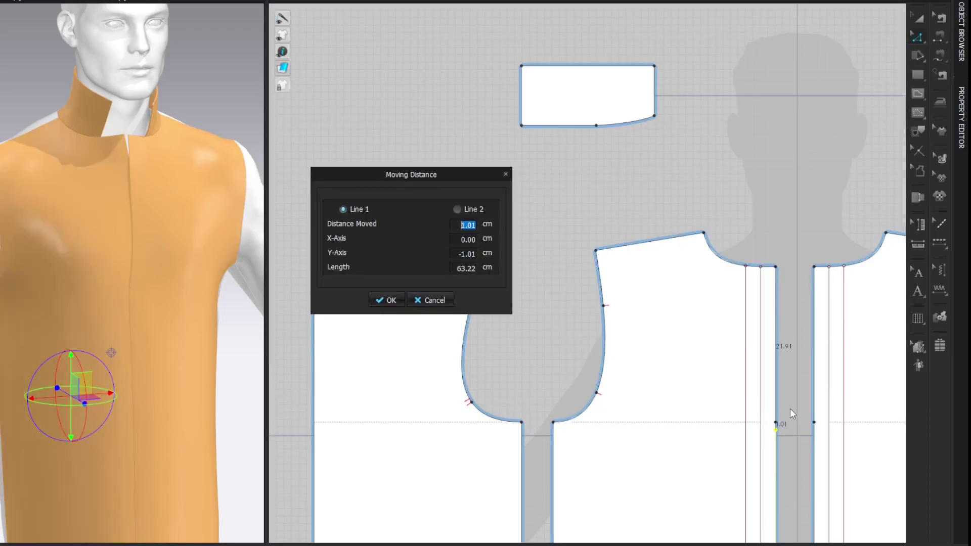
pyautogui.write('2.5')
pyautogui.press('Return')
pyautogui.click(815, 148)
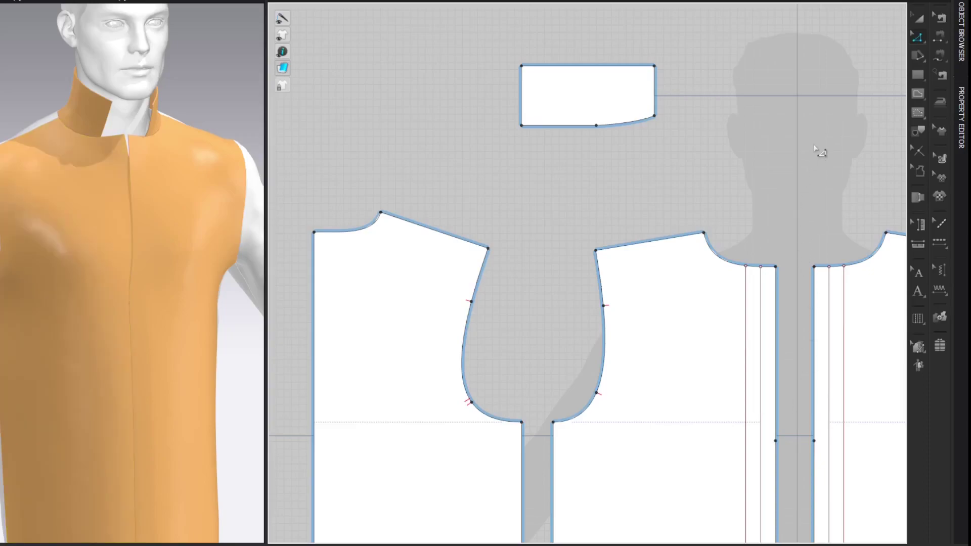
# Step: Adjust the upper ends of the placket seams to line up with the new point on the front edge
pyautogui.press('b')
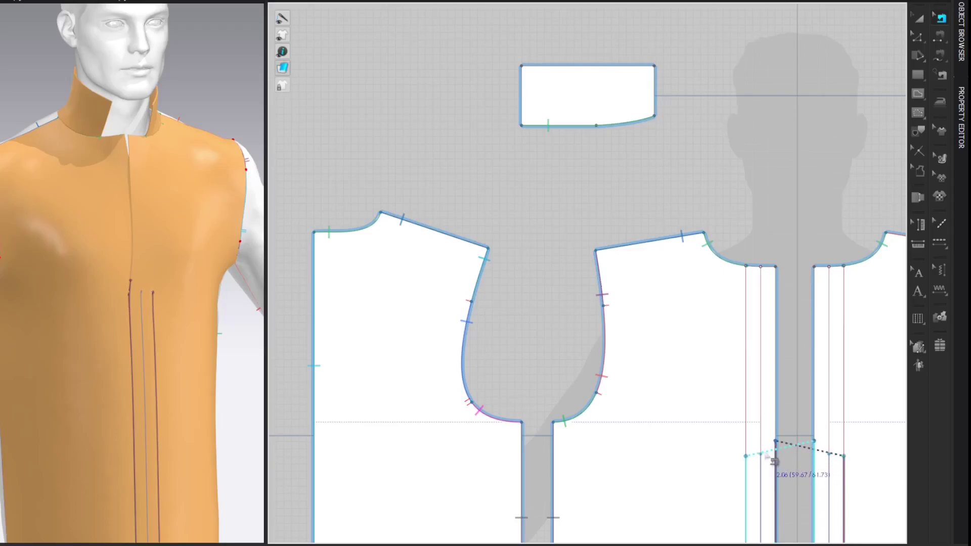
pyautogui.moveTo(762, 447)
pyautogui.mouseDown()
pyautogui.moveTo(749, 462)
pyautogui.moveTo(747, 444)
pyautogui.mouseUp()
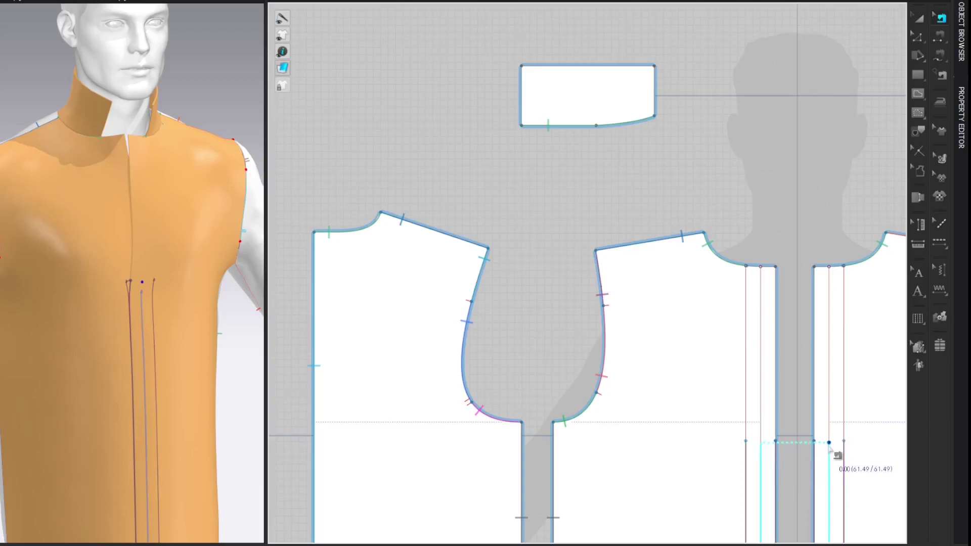
pyautogui.press('a')
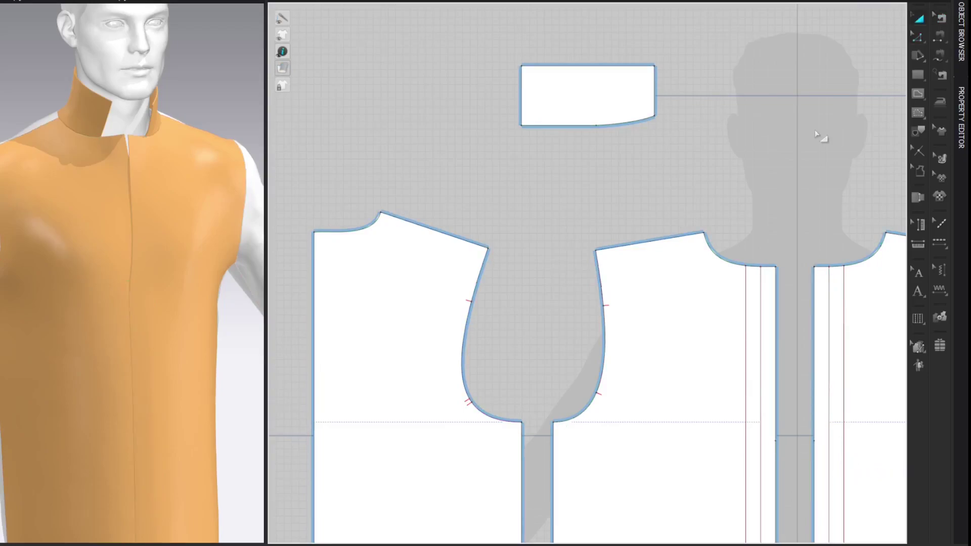
# Step: Split the curved front neckline segment into two lines, with Line 1 set to 6 cm
pyautogui.press('z')
pyautogui.rightClick(763, 278)
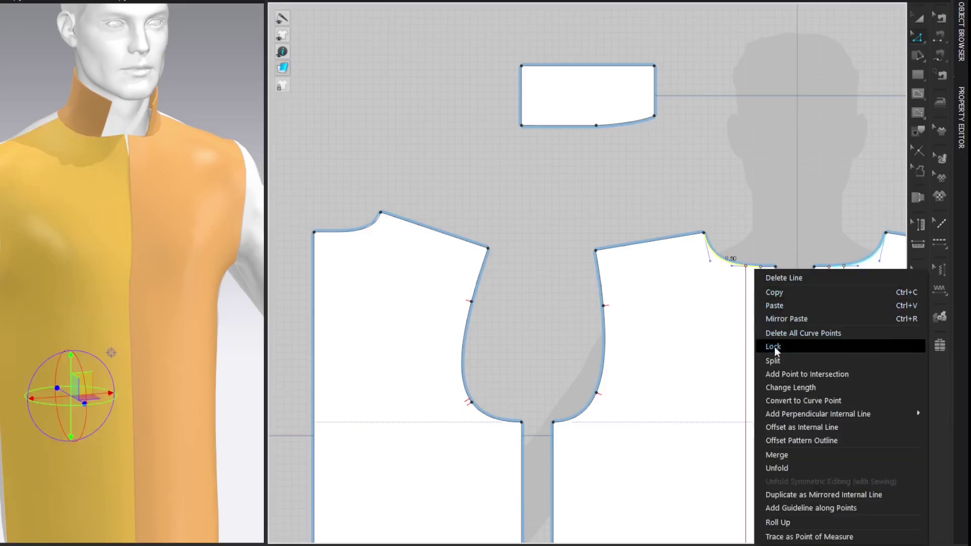
pyautogui.click(778, 362)
pyautogui.write('6')
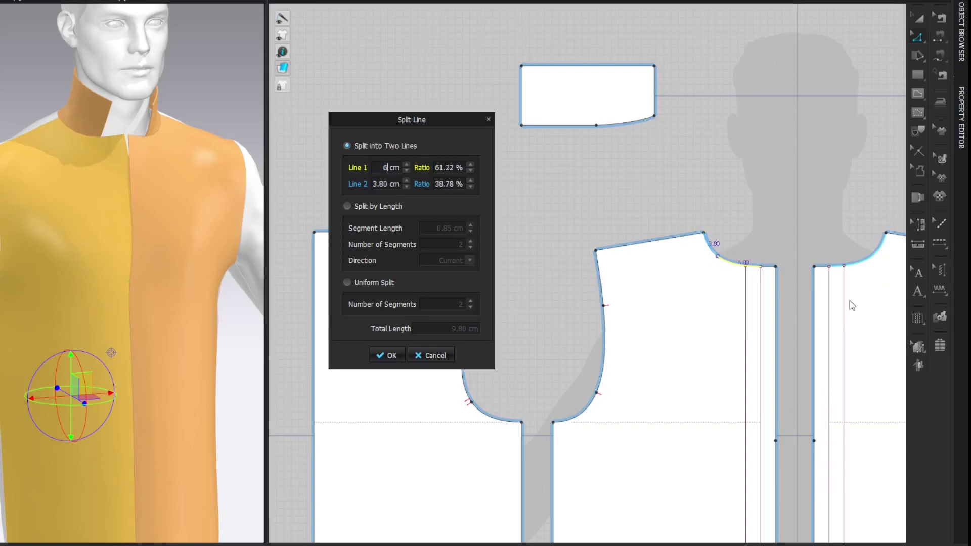
pyautogui.press('Return')
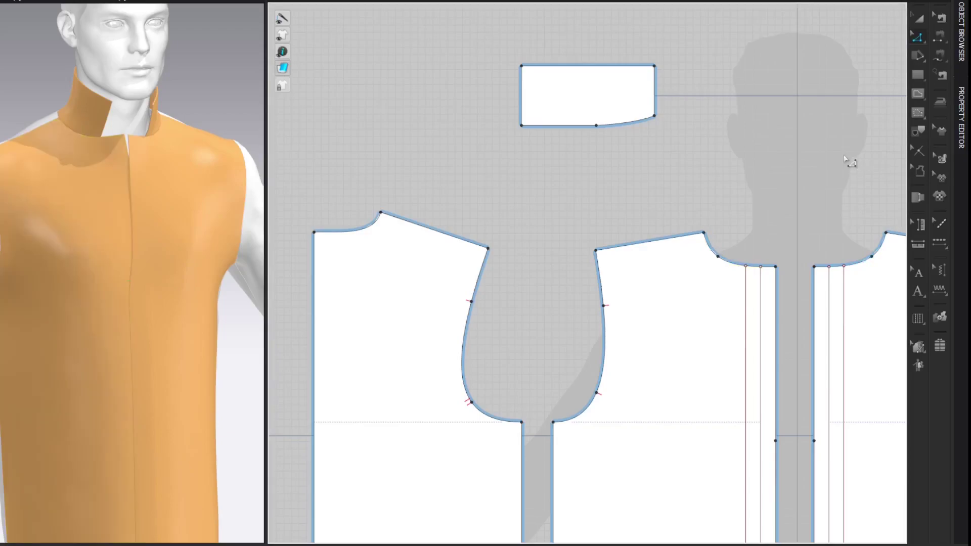
# Step: Draw a diagonal internal line from the new front neckline point to the added point on the centre front edge
pyautogui.press('g')
pyautogui.click(718, 257)
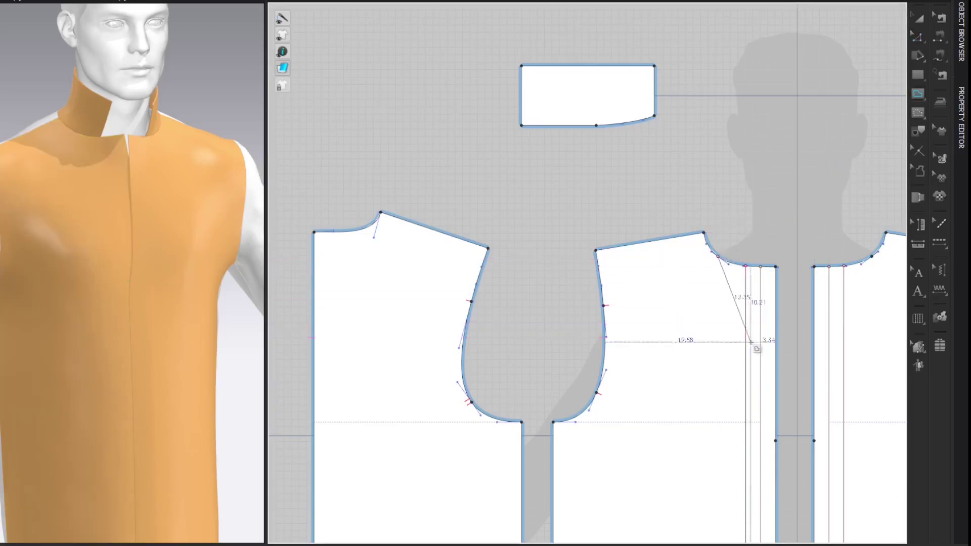
pyautogui.doubleClick(777, 441)
pyautogui.press('z')
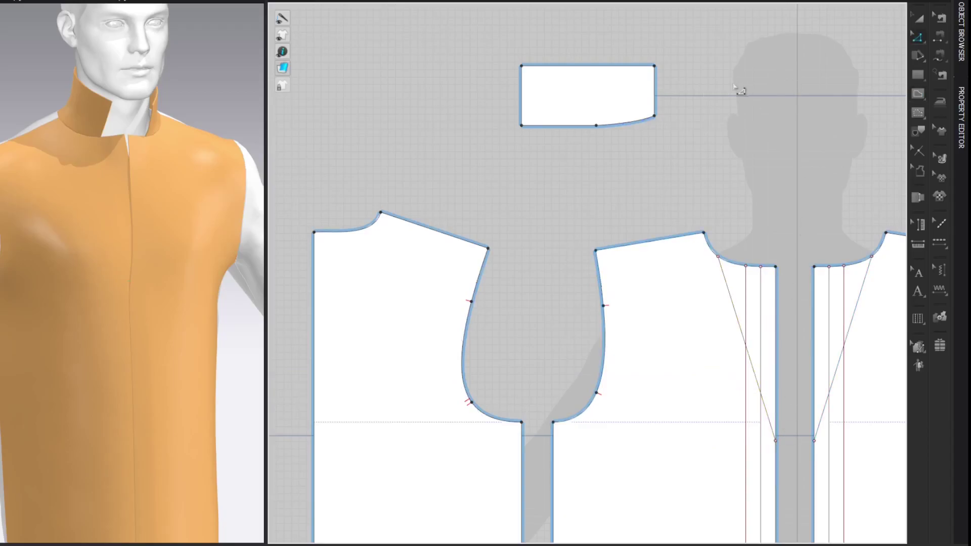
# Step: Split the curved segment of the collar's bottom edge into two lines, with Line 1 set to 4 cm
pyautogui.rightClick(633, 123)
pyautogui.click(660, 207)
pyautogui.write('4')
pyautogui.press('Return')
# Step: Split the collar's centre back edge uniformly into 2 segments
pyautogui.rightClick(523, 85)
pyautogui.click(541, 161)
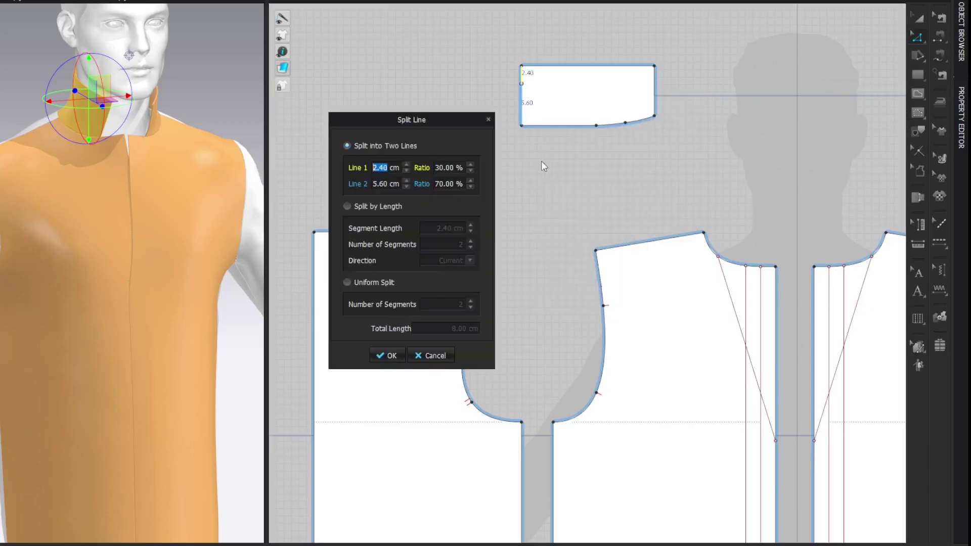
pyautogui.click(346, 282)
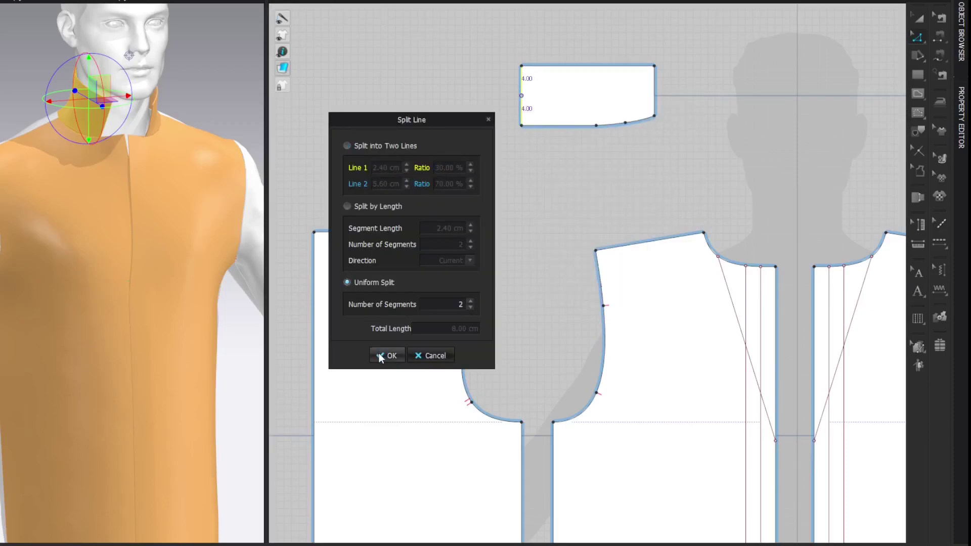
pyautogui.click(386, 355)
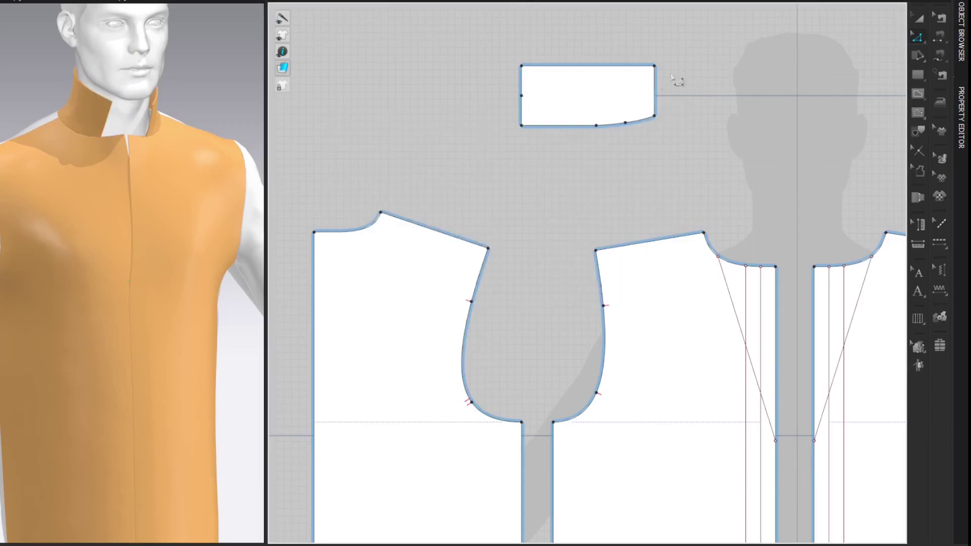
# Step: Move the midpoint of the collar's centre back edge down 0.5 cm along the edge
pyautogui.moveTo(523, 97); pyautogui.dragTo(540, 97)
pyautogui.write('.5')
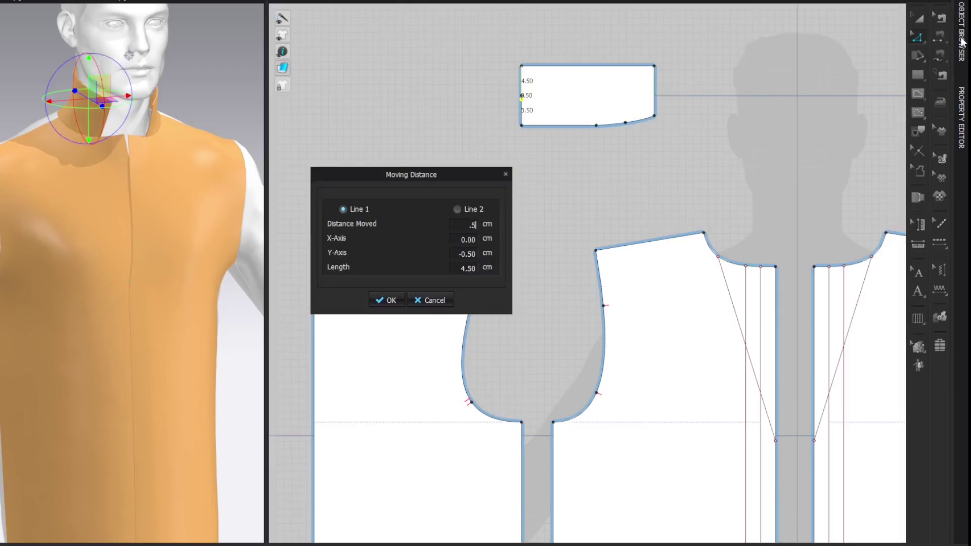
pyautogui.press('Return')
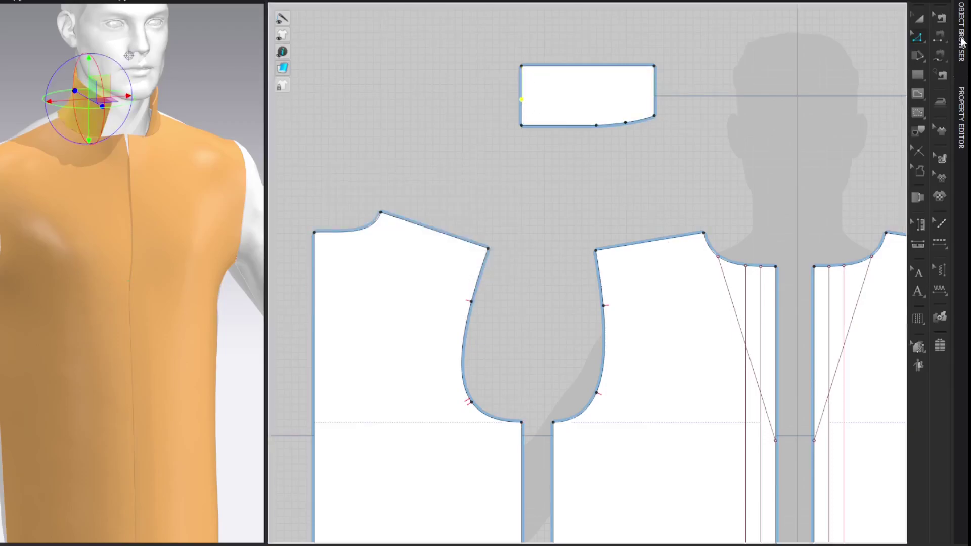
pyautogui.click(835, 56)
# Step: Draw the collar's internal fold line 7 cm horizontally from the centre back point, continuing to the split point on the curved bottom edge
pyautogui.press('g')
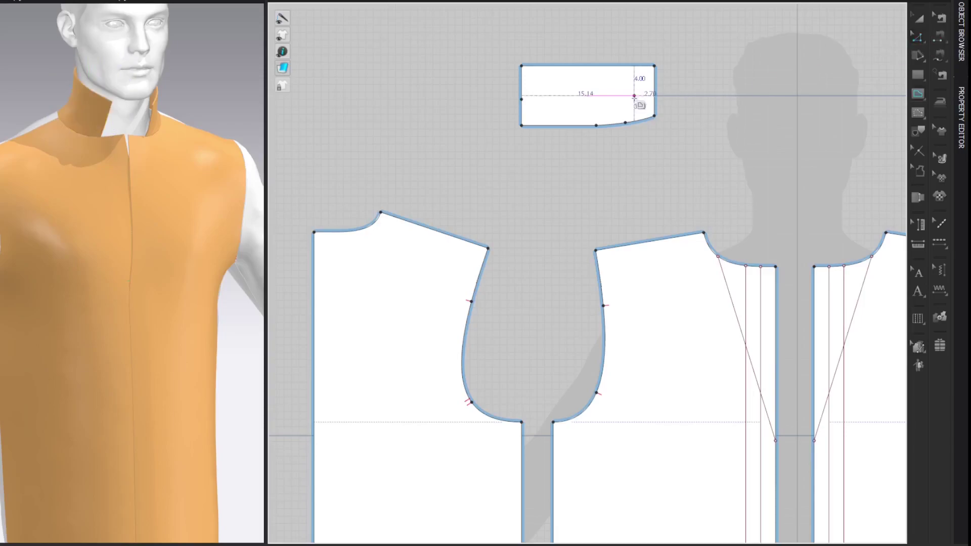
pyautogui.click(521, 100)
pyautogui.rightClick(548, 105)
pyautogui.write('7')
pyautogui.press('Return')
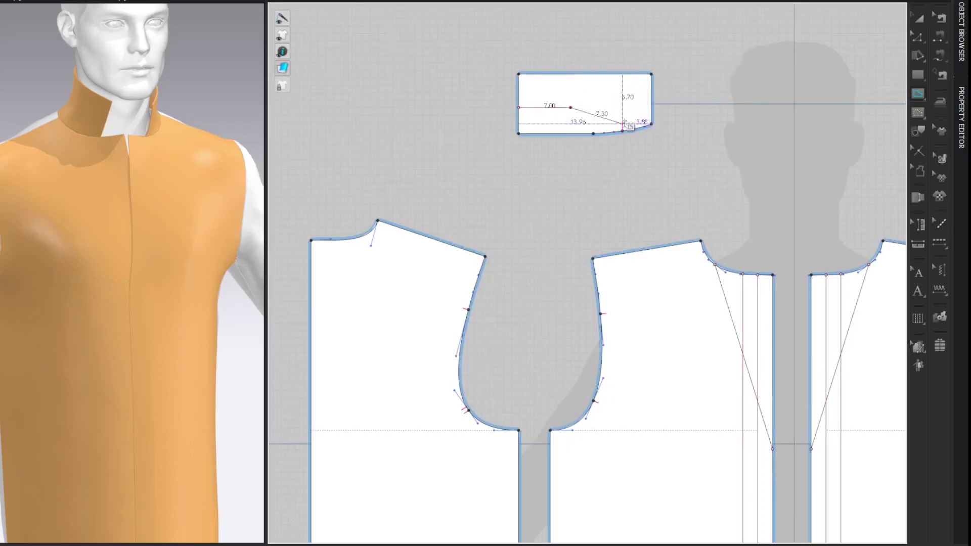
pyautogui.click(622, 130)
pyautogui.press('z')
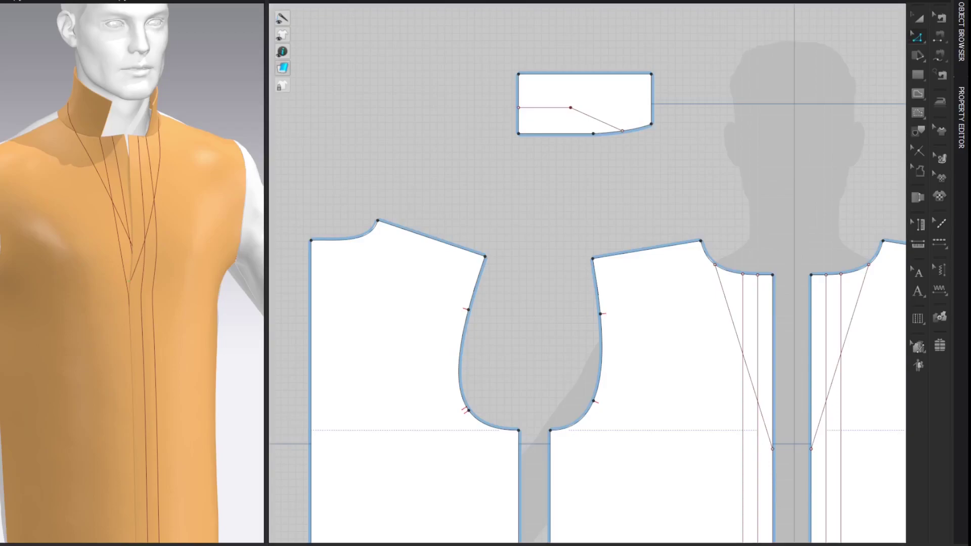
# Step: Fold the collar and the front lapels outward on the avatar along their internal lines using Fold Arrangement
pyautogui.click(66, 118)
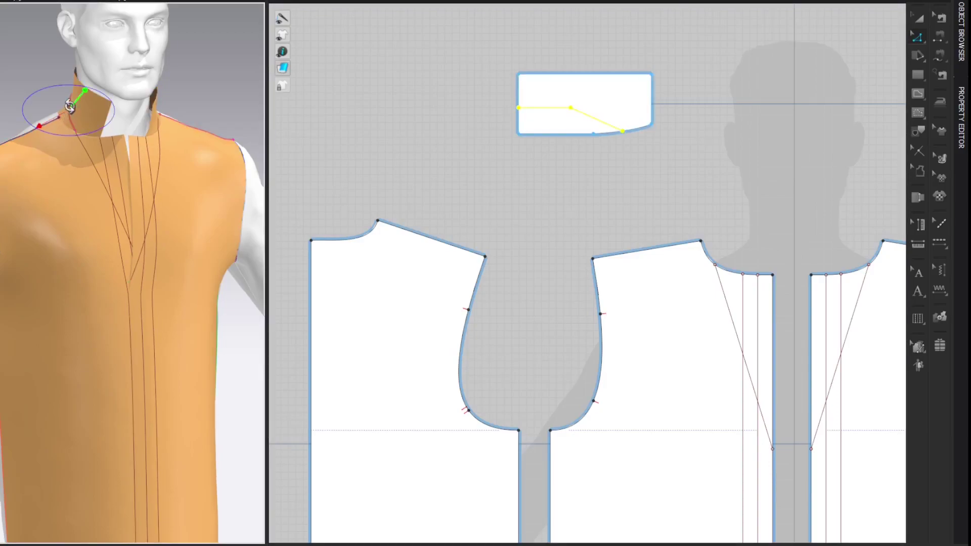
pyautogui.moveTo(68, 87); pyautogui.dragTo(25, 115)
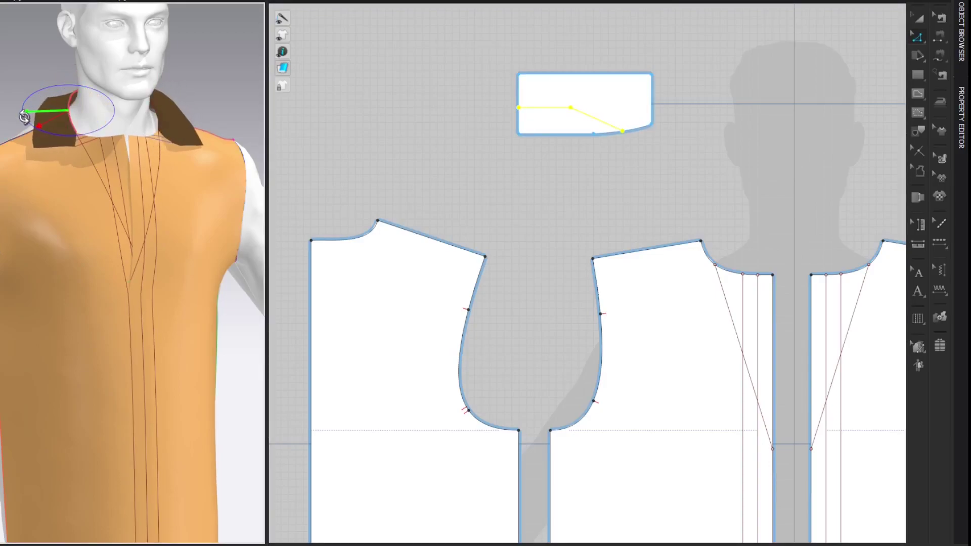
pyautogui.click(95, 181)
pyautogui.moveTo(96, 181); pyautogui.dragTo(58, 186)
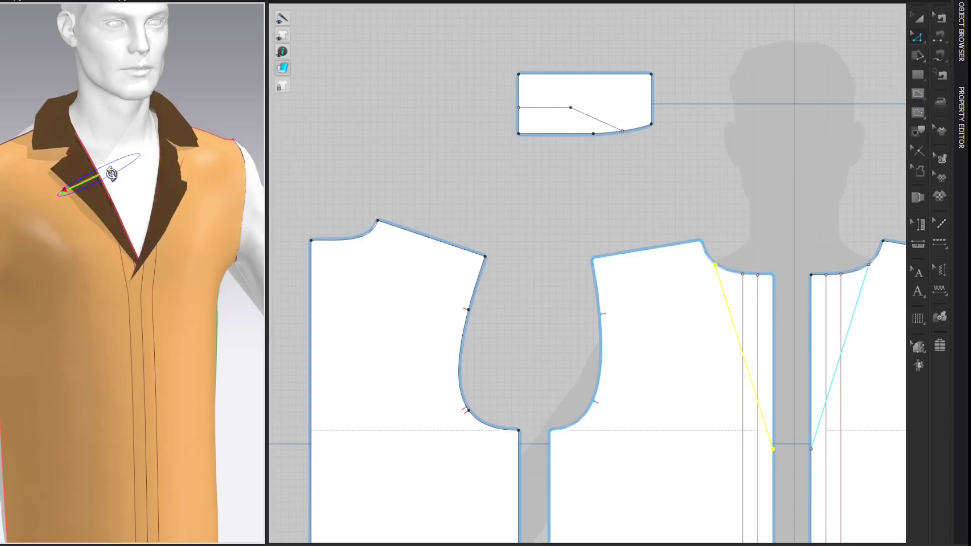
# Step: Adjust the outward fold of the front lapels on the avatar along their diagonal internal lines with Fold Arrangement
pyautogui.press('space')
pyautogui.click(86, 172)
pyautogui.click(105, 183)
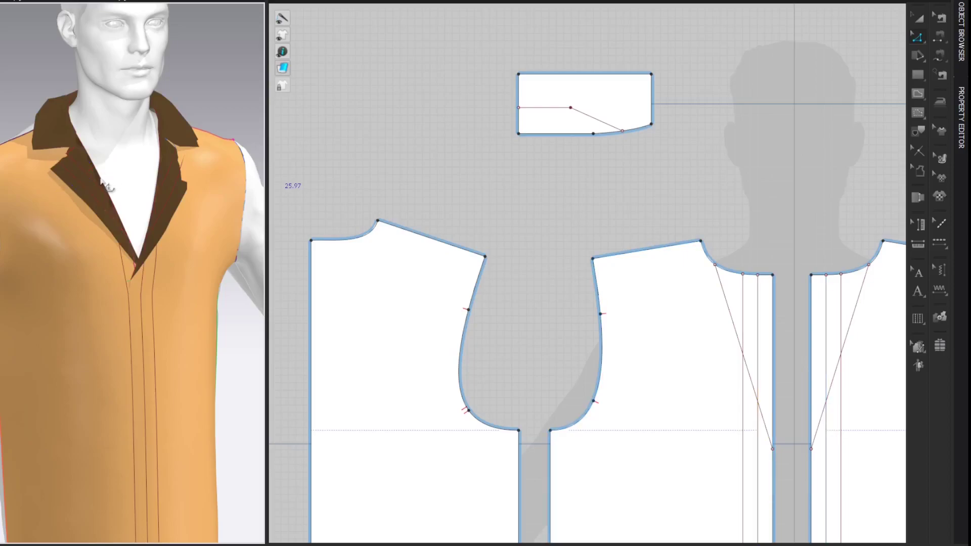
pyautogui.click(109, 174)
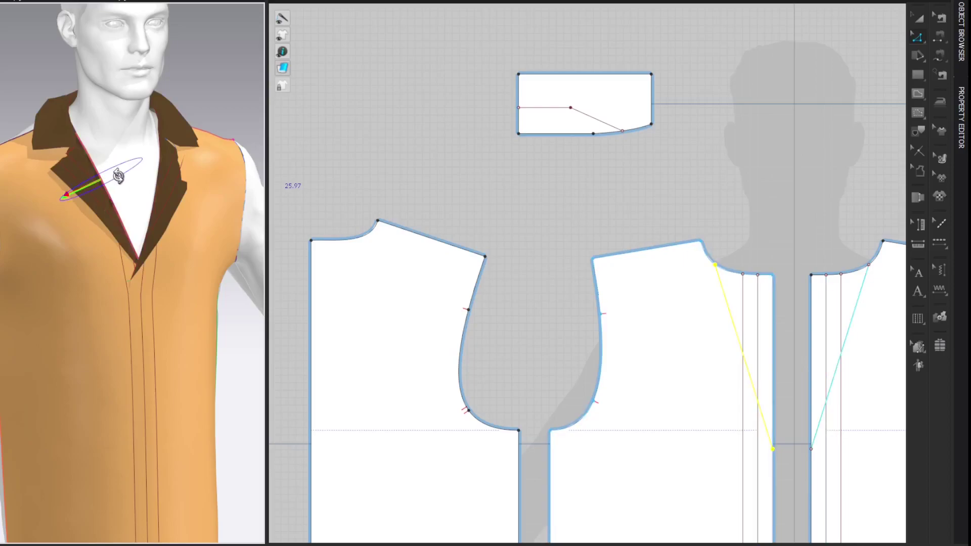
pyautogui.moveTo(118, 176); pyautogui.dragTo(121, 173)
pyautogui.hotkey('ctrl', 'z')
pyautogui.click(107, 186)
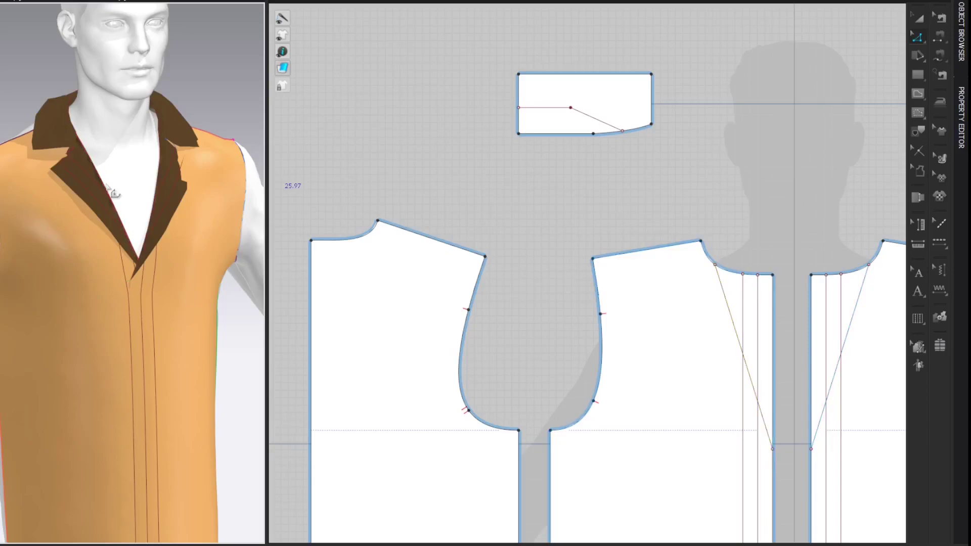
pyautogui.click(96, 191)
pyautogui.hotkey('ctrl', 'z')
pyautogui.hotkey('ctrl', 'y')
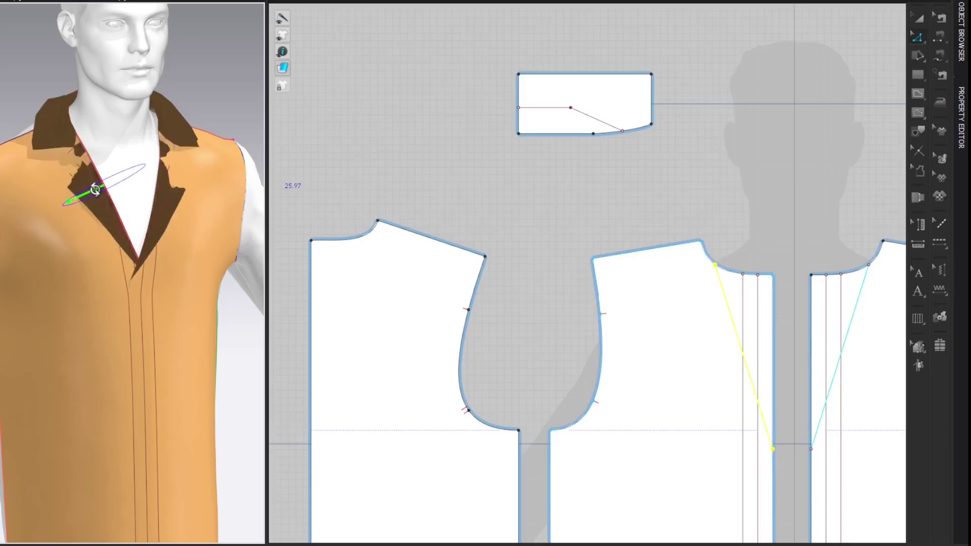
pyautogui.hotkey('ctrl', 'z')
pyautogui.hotkey('ctrl', 'y')
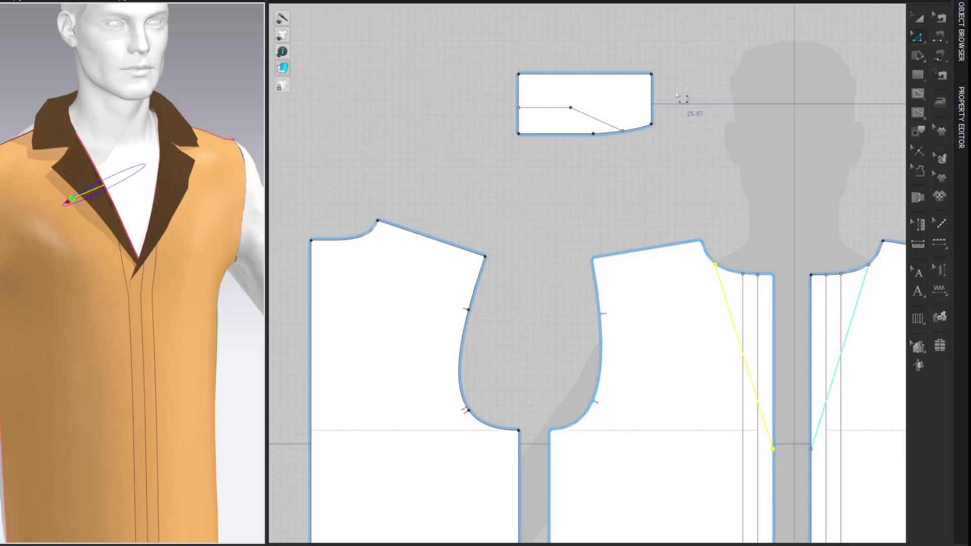
# Step: Set the fold angle to 360 for the lapel fold lines and for both segments of the collar's internal fold line
pyautogui.click(961, 130)
pyautogui.click(907, 85)
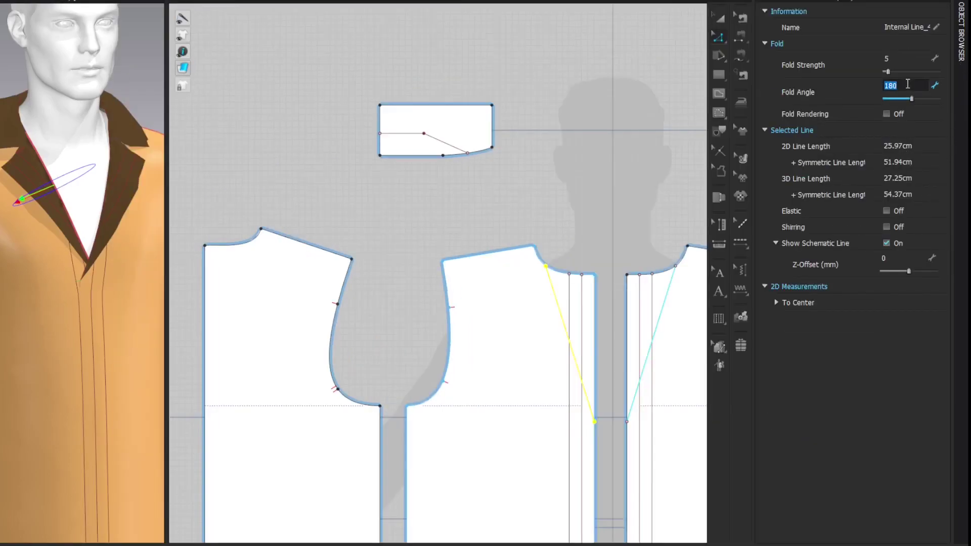
pyautogui.press('Return')
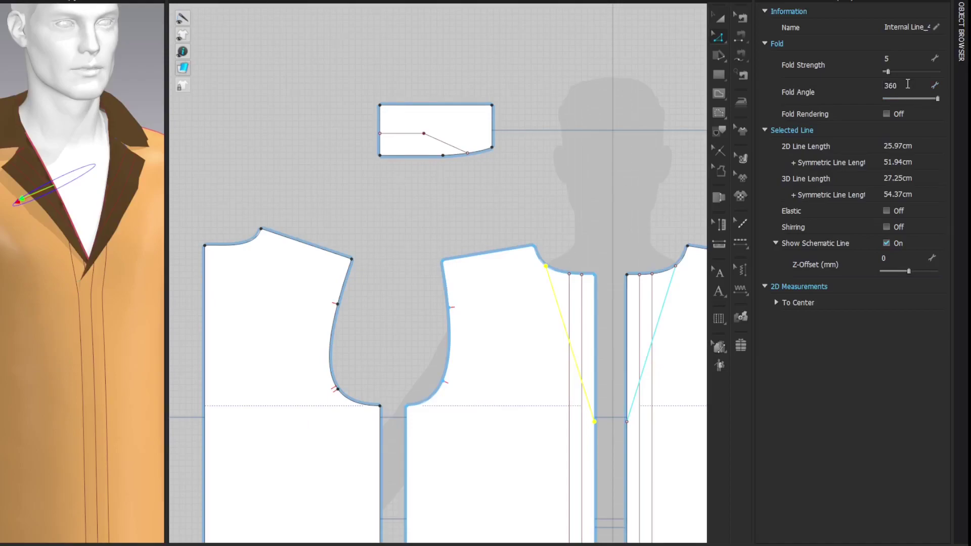
pyautogui.click(416, 134)
pyautogui.keyDown('shift'); pyautogui.click(446, 150); pyautogui.keyUp('shift')
pyautogui.click(907, 82)
pyautogui.write('360')
pyautogui.press('Return')
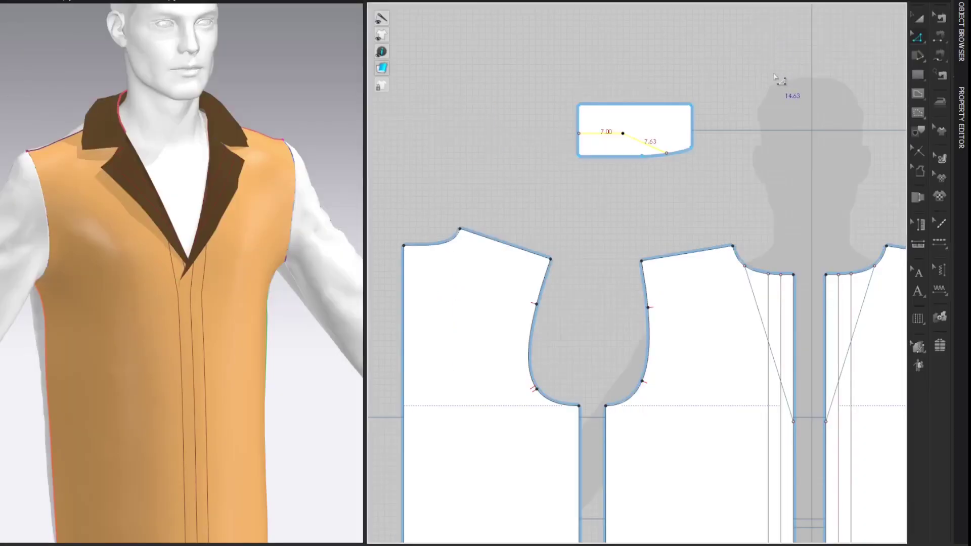
pyautogui.click(791, 79)
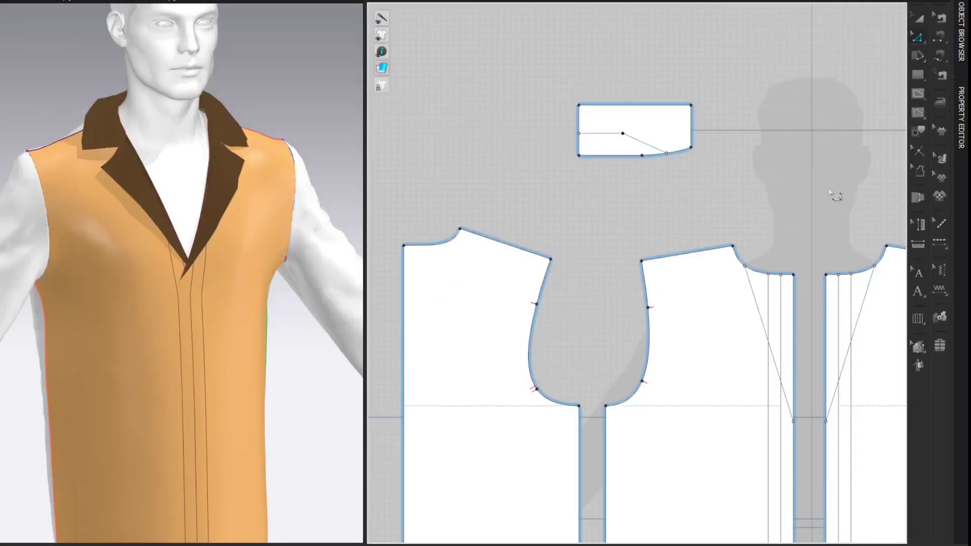
# Step: Check the front placket seams below the lapel break points and simulate the garment
pyautogui.press('b')
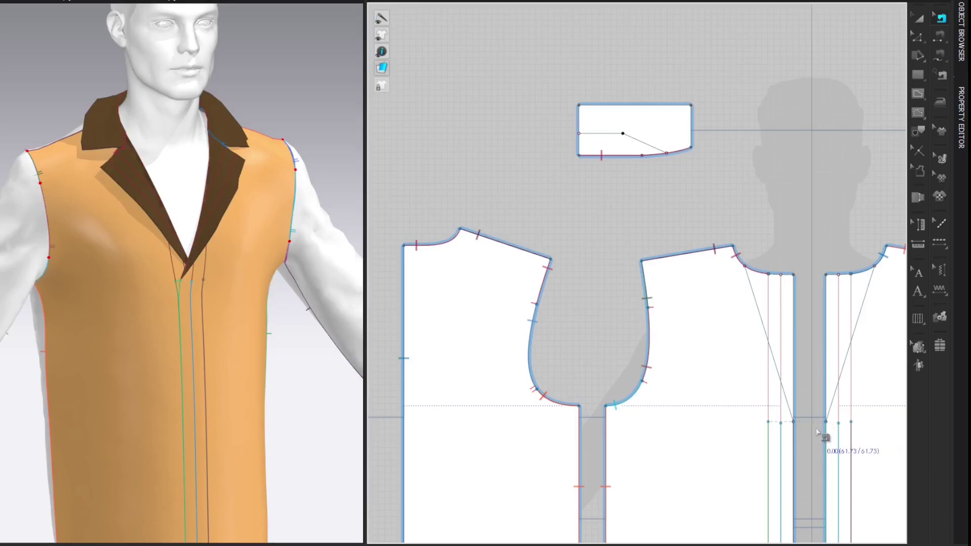
pyautogui.click(842, 429)
pyautogui.click(795, 424)
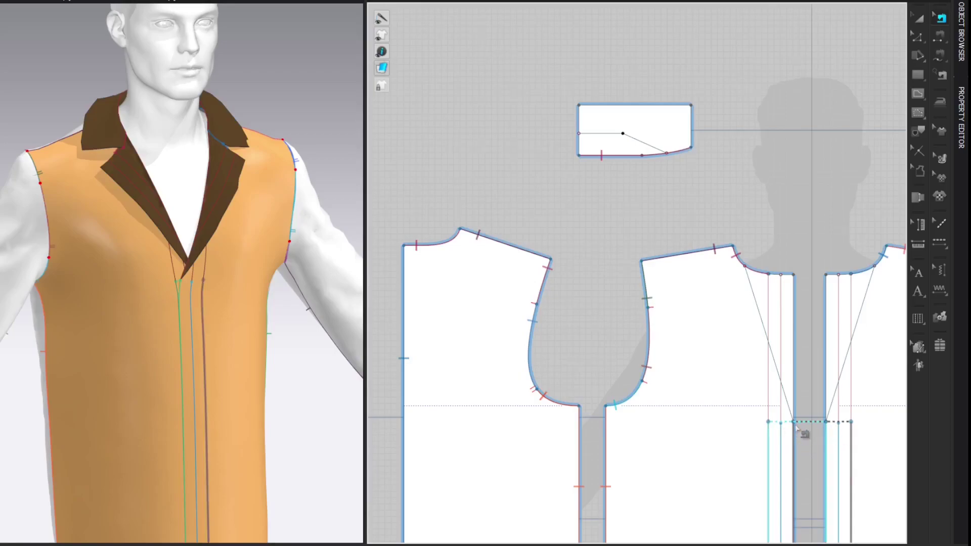
pyautogui.click(792, 433)
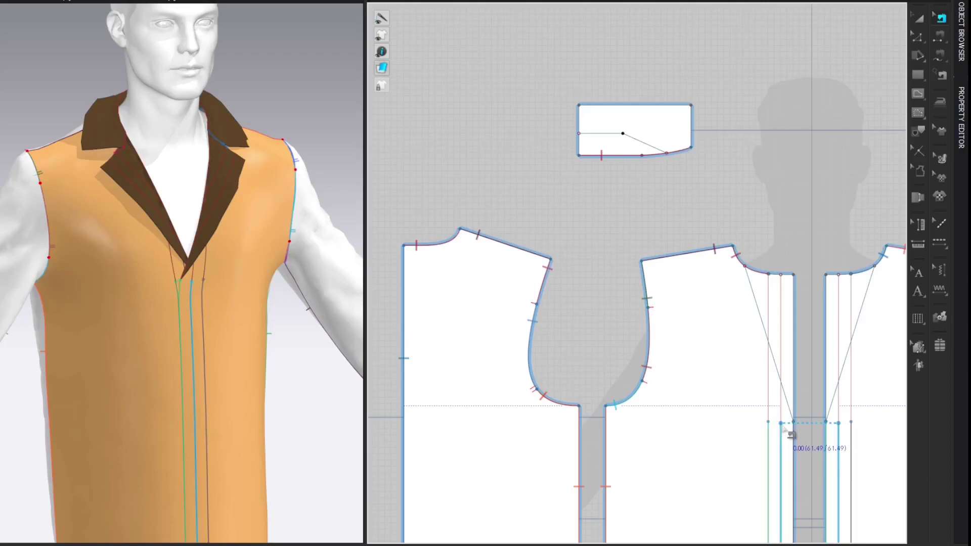
pyautogui.click(852, 434)
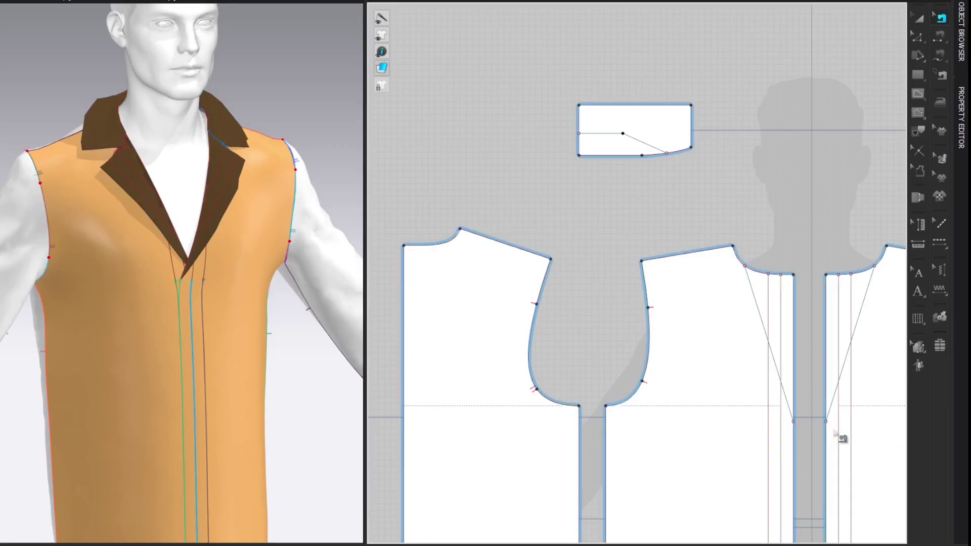
pyautogui.press('z')
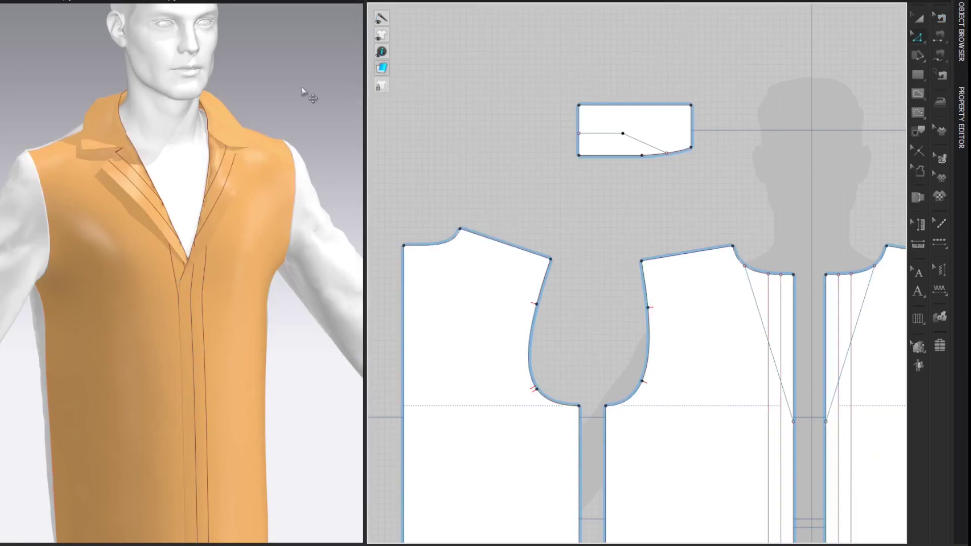
pyautogui.press('space')
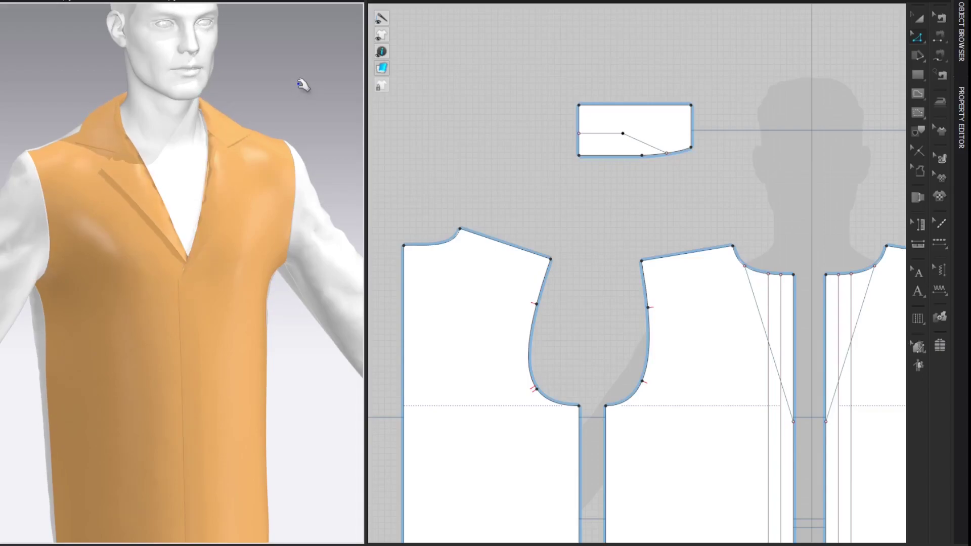
# Step: Sew the two collar halves together along their full centre back edges and simulate the garment
pyautogui.moveTo(169, 40); pyautogui.dragTo(291, 48, button='right')
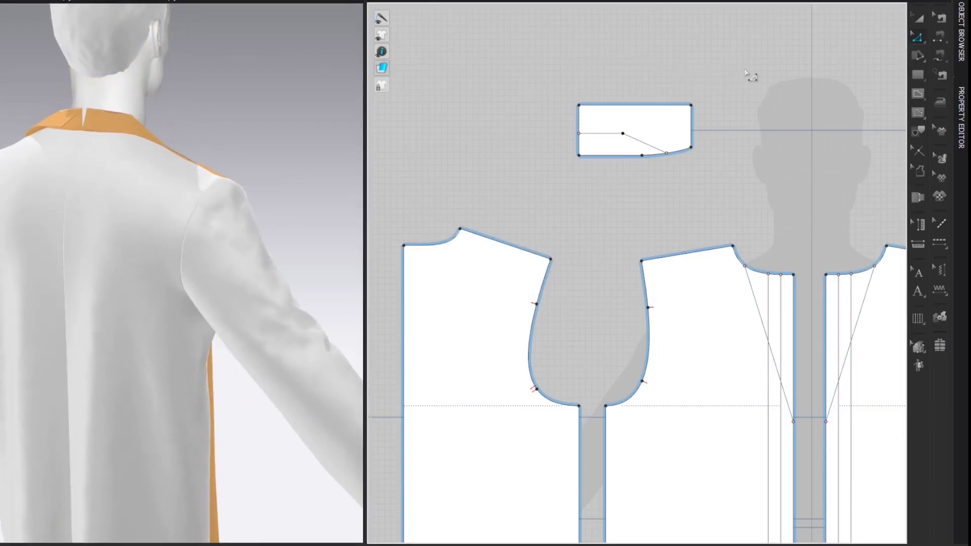
pyautogui.press('n')
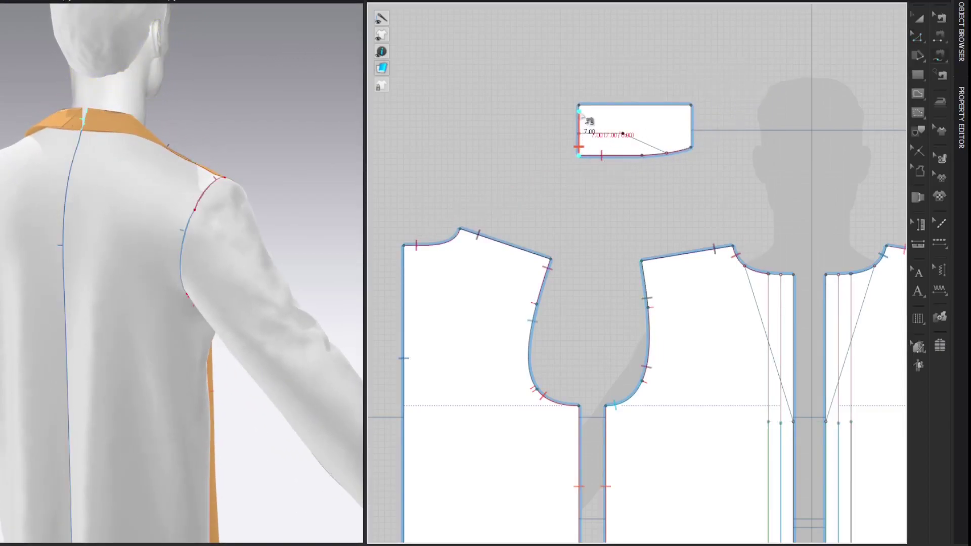
pyautogui.moveTo(774, 91); pyautogui.dragTo(581, 86, button='middle')
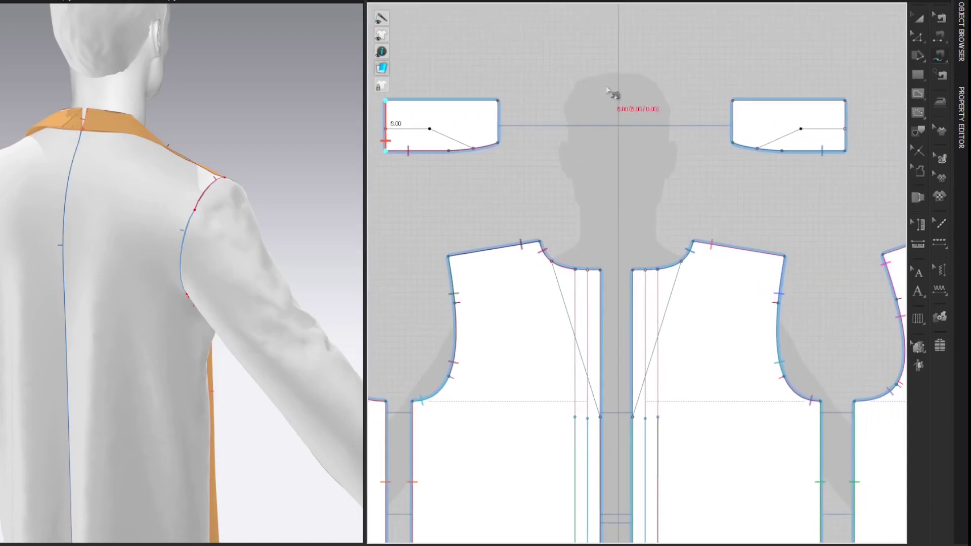
pyautogui.click(845, 144)
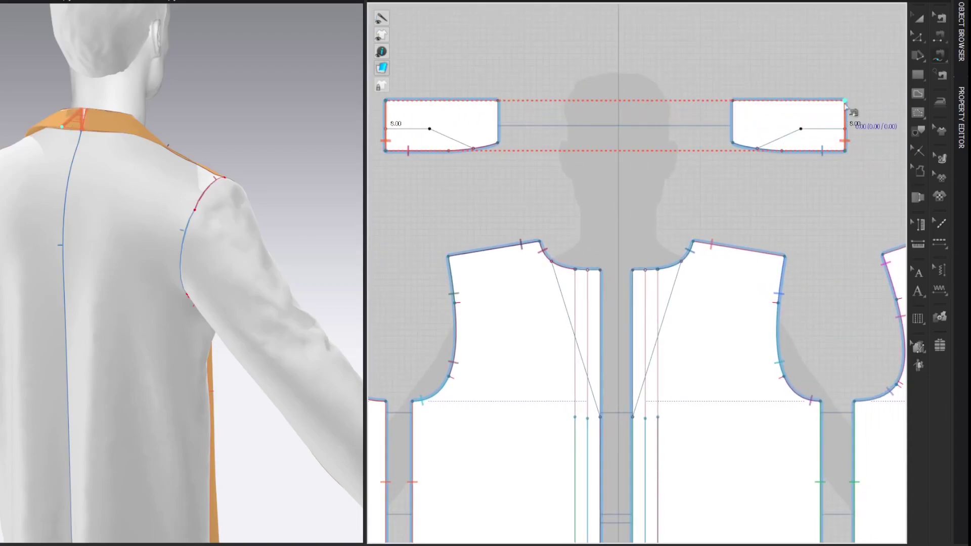
pyautogui.press('a')
pyautogui.press('space')
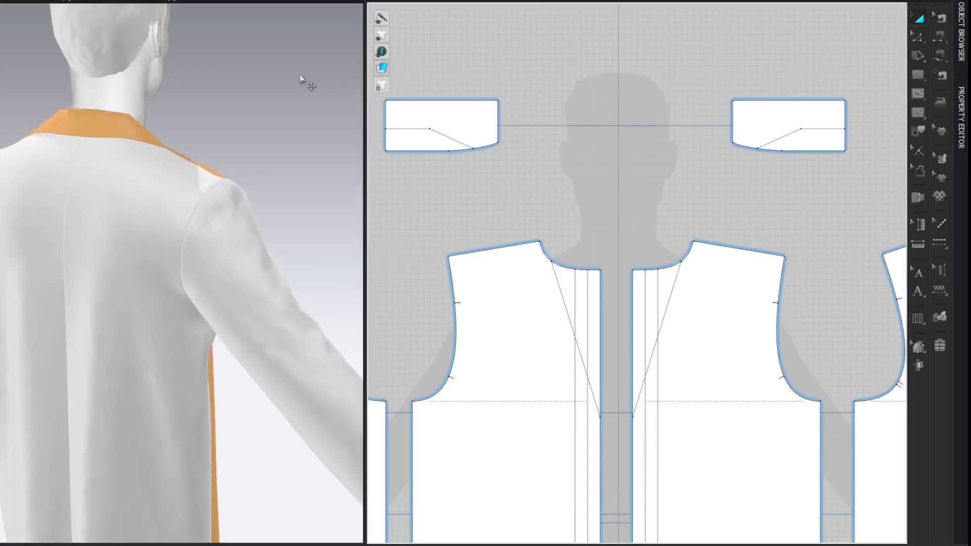
# Step: Add a point on the collar's upper edge 7 cm from the centre back, above the bend of the internal fold line
pyautogui.moveTo(304, 80); pyautogui.dragTo(286, 64, button='right')
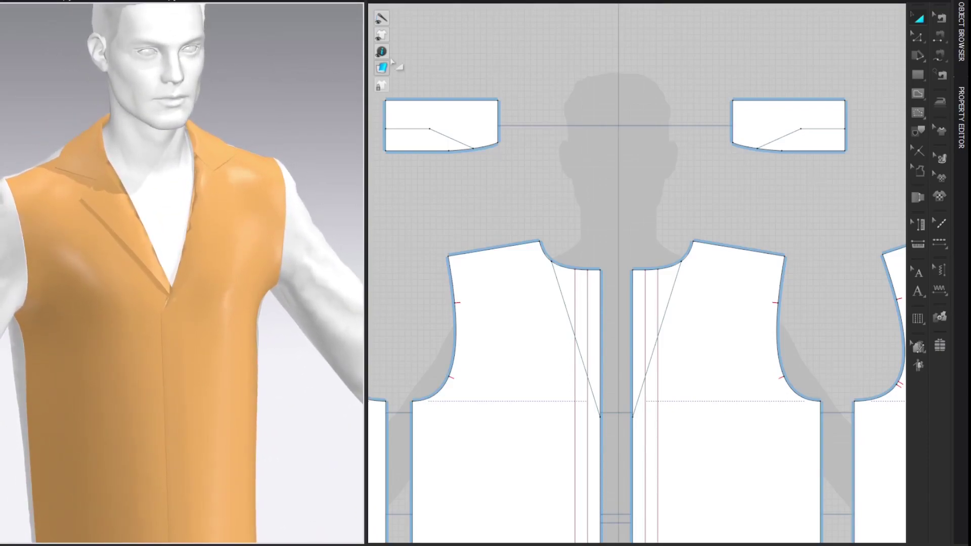
pyautogui.scroll(3, 461, 71)
pyautogui.moveTo(462, 79); pyautogui.dragTo(586, 51, button='right')
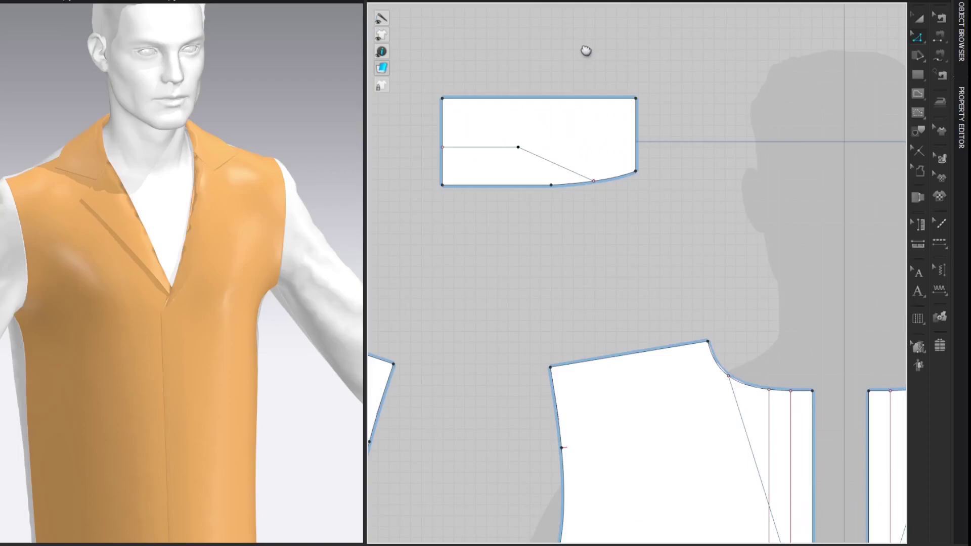
pyautogui.press('x')
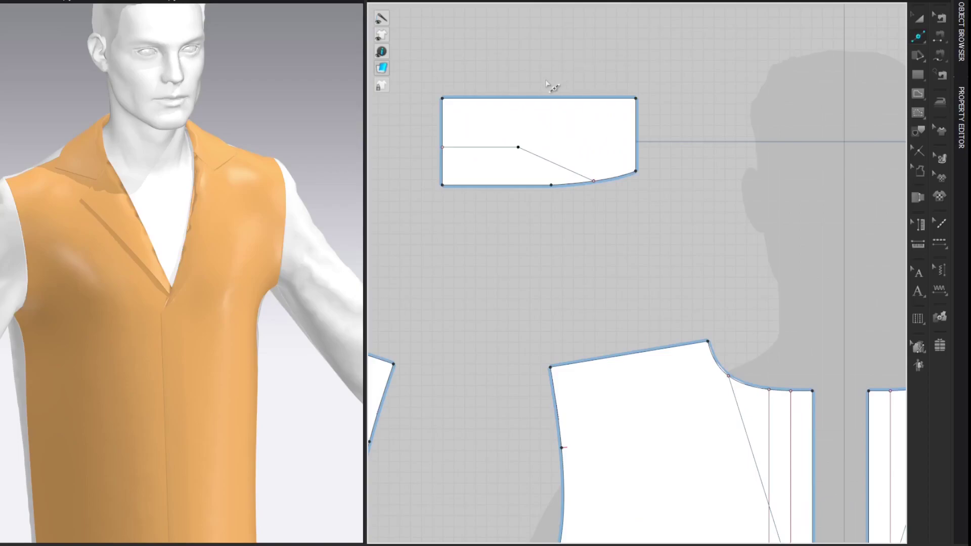
pyautogui.click(519, 99)
pyautogui.press('z')
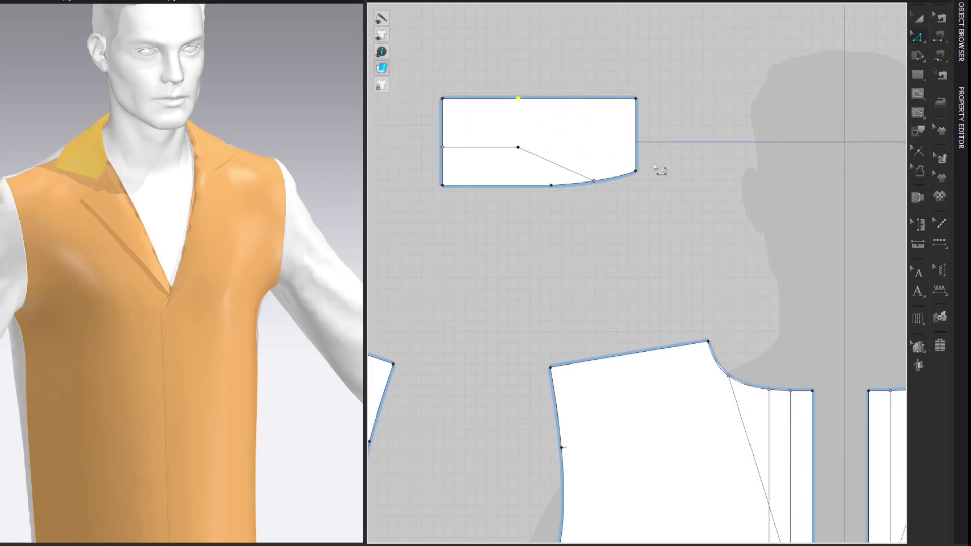
# Step: Set the collar's front edge length to 4 cm in the End direction and bend the sloping upper edge into an outward curve about 11.3 cm long
pyautogui.rightClick(637, 154)
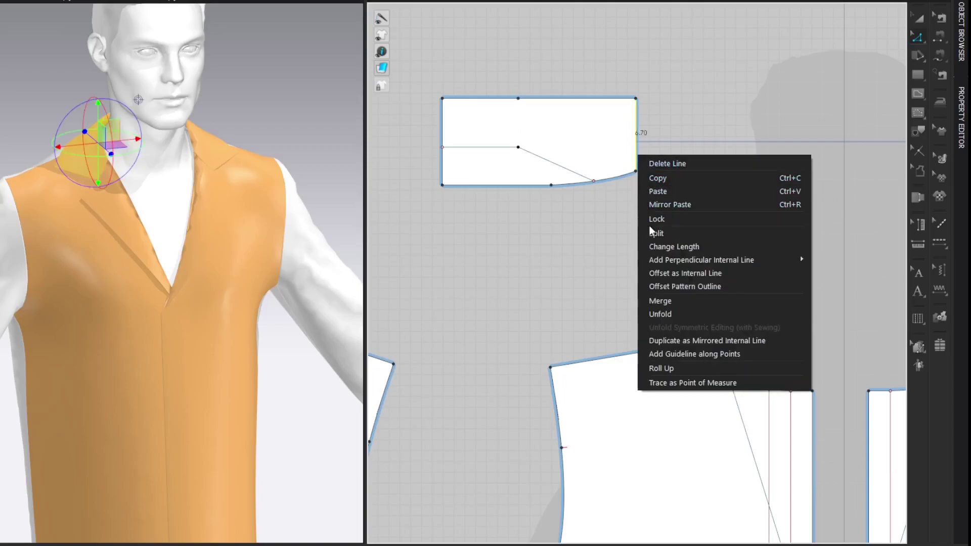
pyautogui.click(668, 246)
pyautogui.click(462, 240)
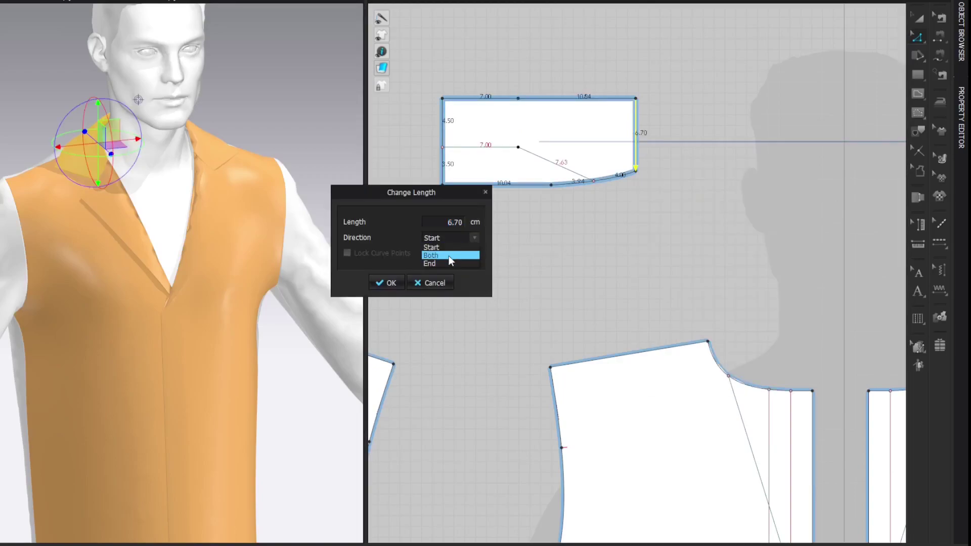
pyautogui.click(446, 263)
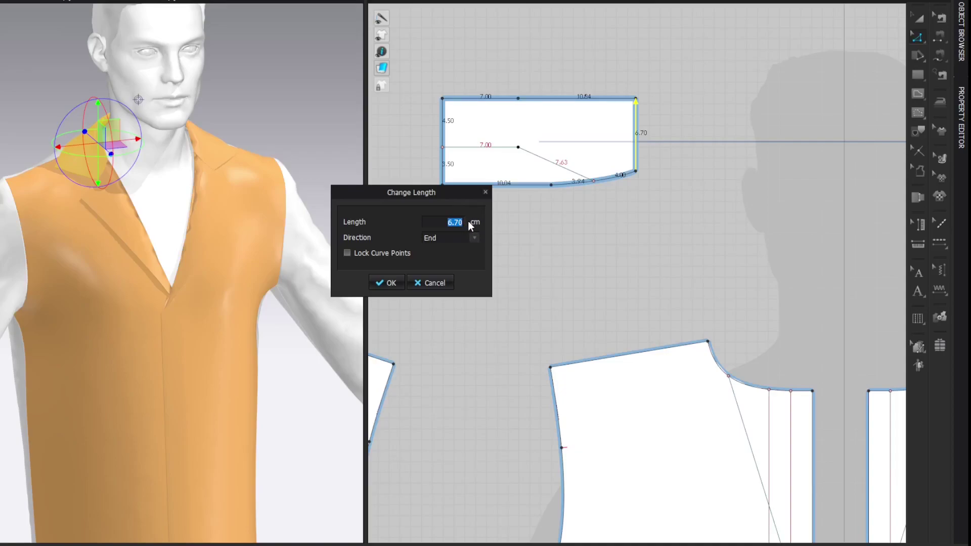
pyautogui.write('4')
pyautogui.press('Return')
pyautogui.press('v')
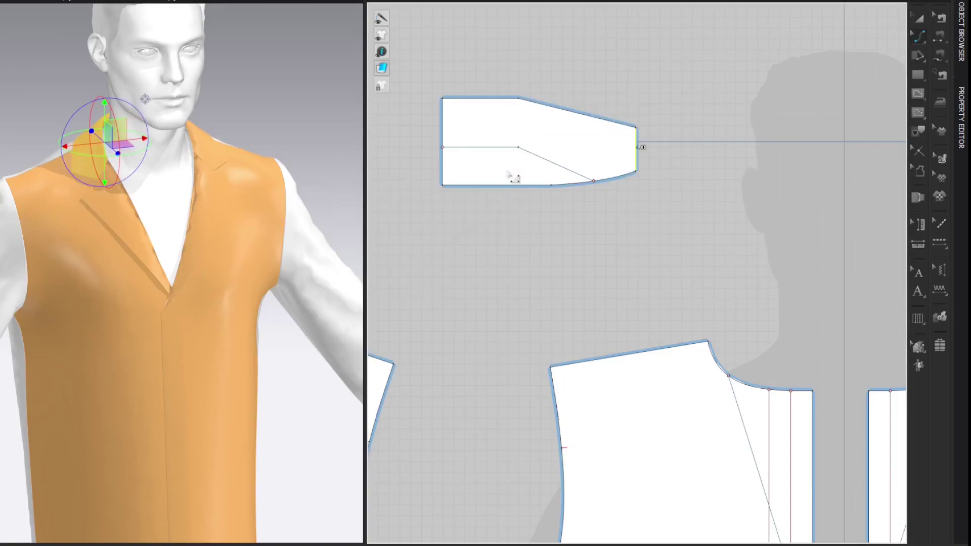
pyautogui.moveTo(591, 128); pyautogui.dragTo(595, 120)
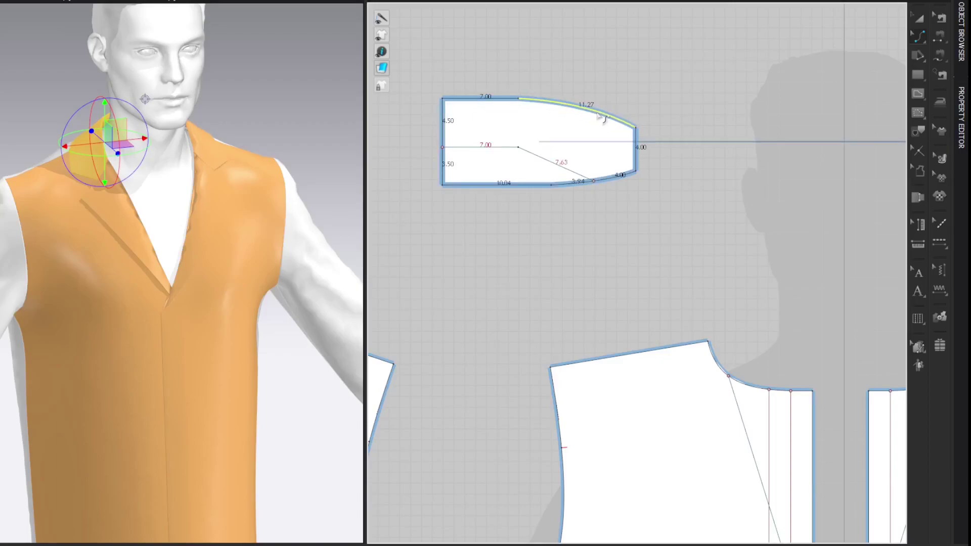
# Step: Merge the two collar halves along the centre back edge and centre the joined collar above the front patterns
pyautogui.press('z')
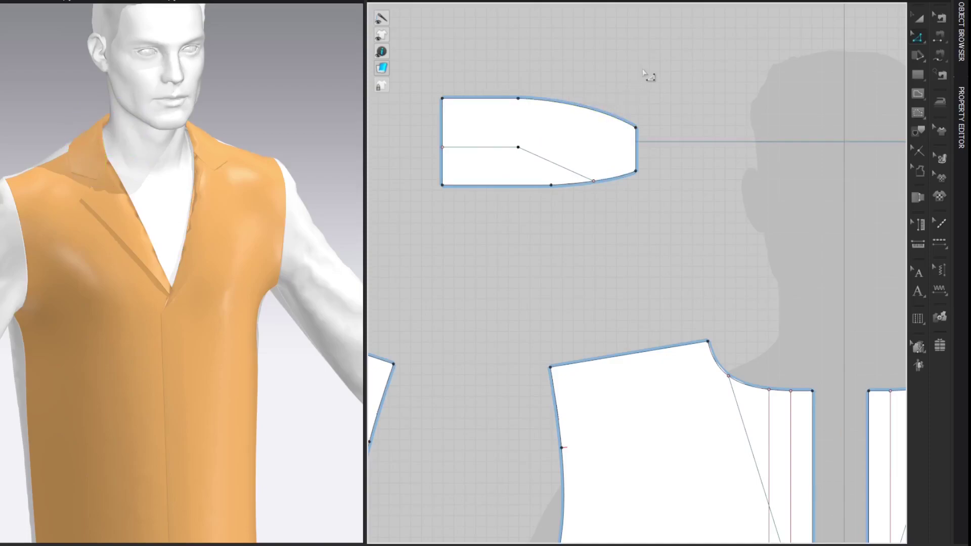
pyautogui.moveTo(424, 73); pyautogui.dragTo(456, 223)
pyautogui.rightClick(441, 112)
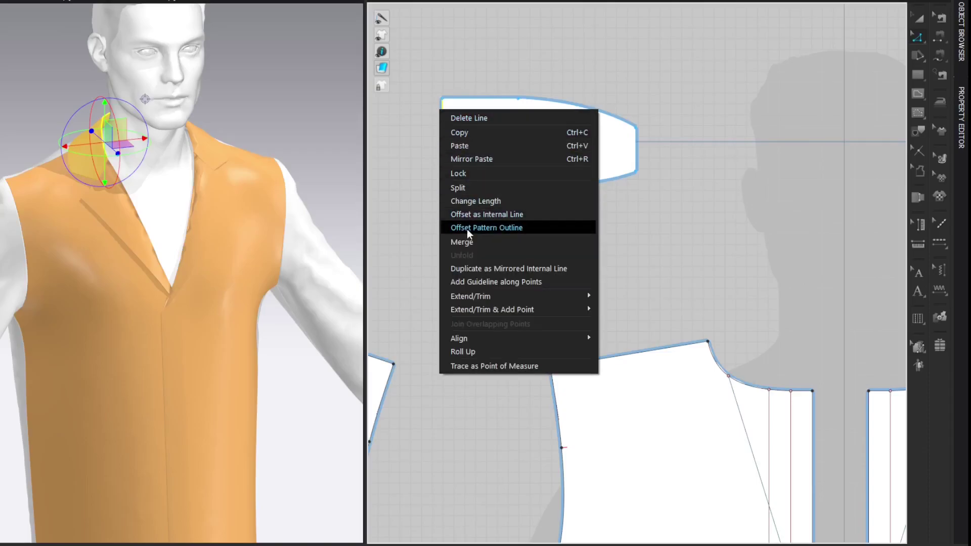
pyautogui.click(484, 244)
pyautogui.press('a')
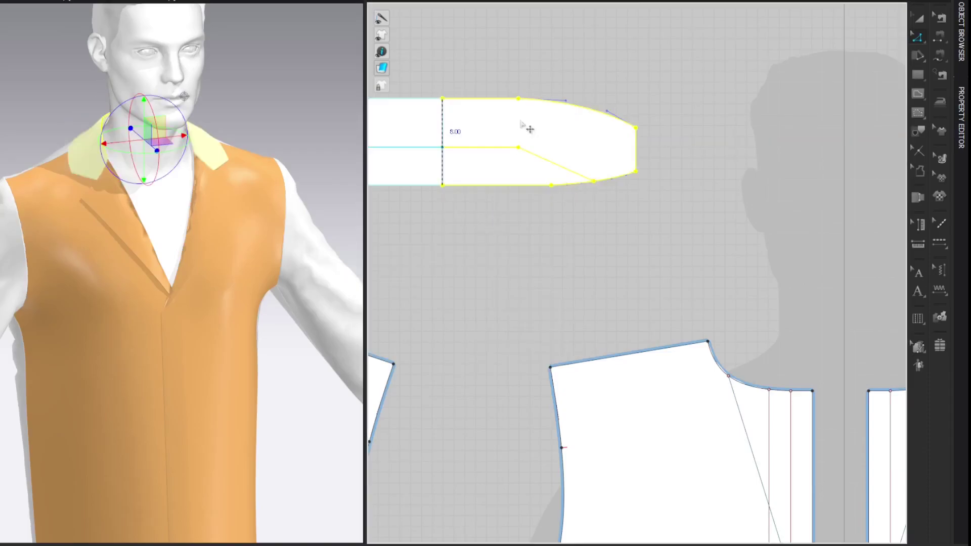
pyautogui.moveTo(479, 119); pyautogui.dragTo(737, 134)
pyautogui.scroll(-5, 581, 121)
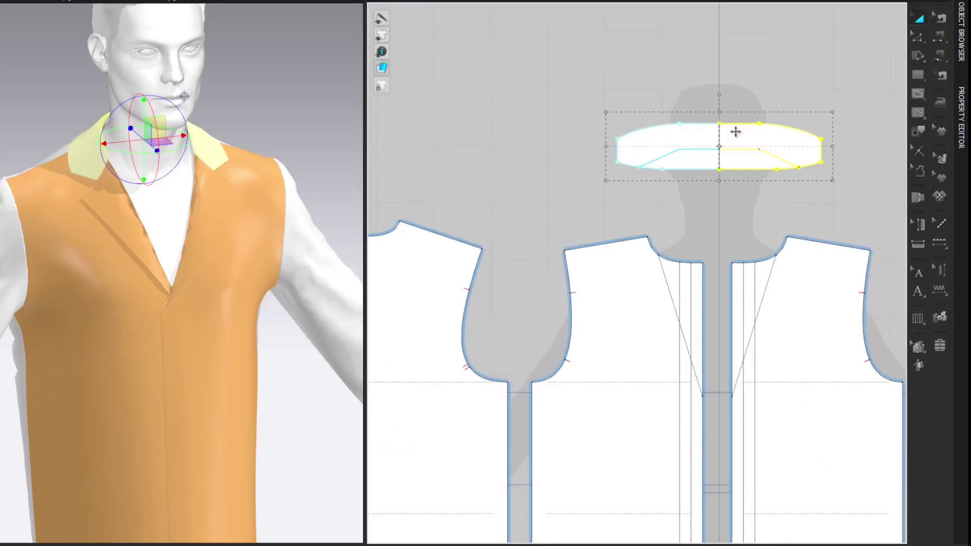
# Step: Bond the merged collar with the Reinforcement (Under Collar) preset and set its particle distance to 10 mm
pyautogui.click(961, 117)
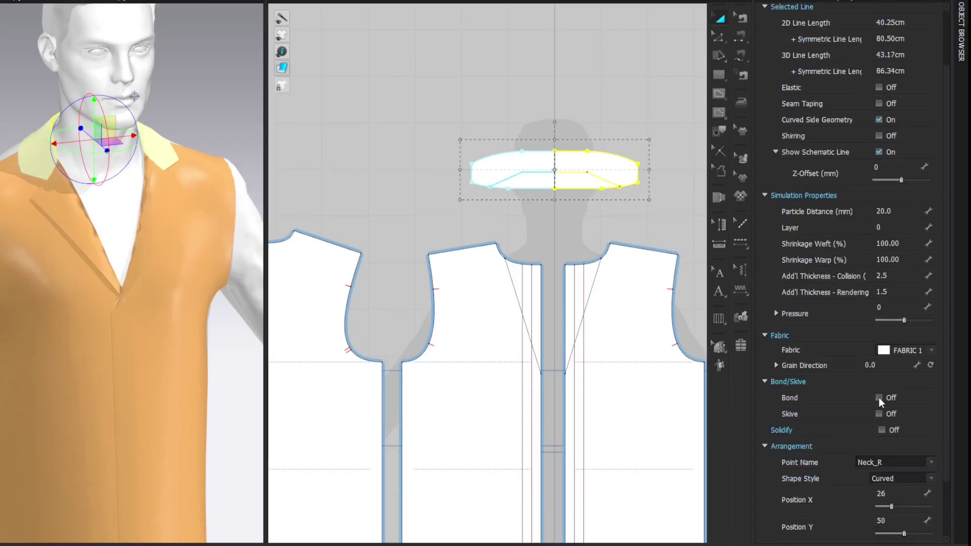
pyautogui.click(880, 398)
pyautogui.click(881, 475)
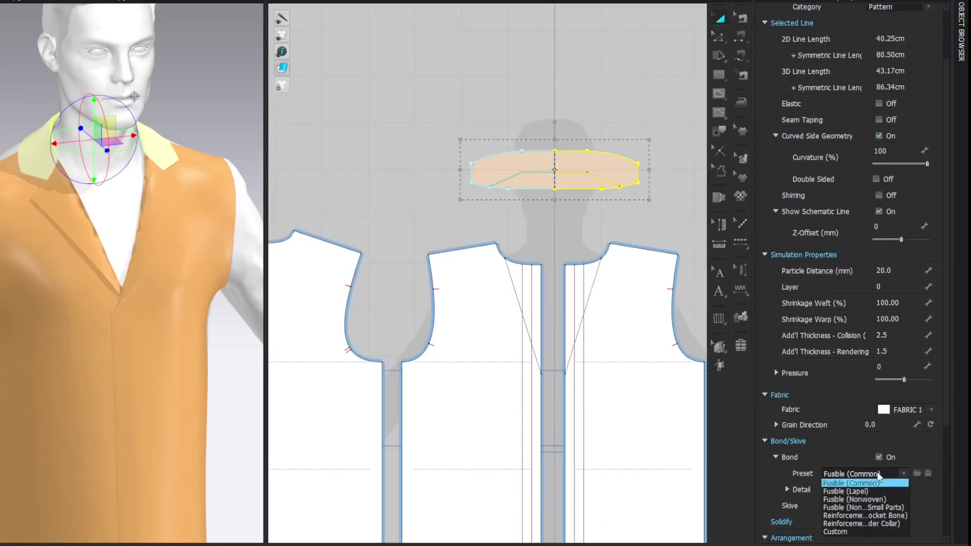
pyautogui.click(881, 522)
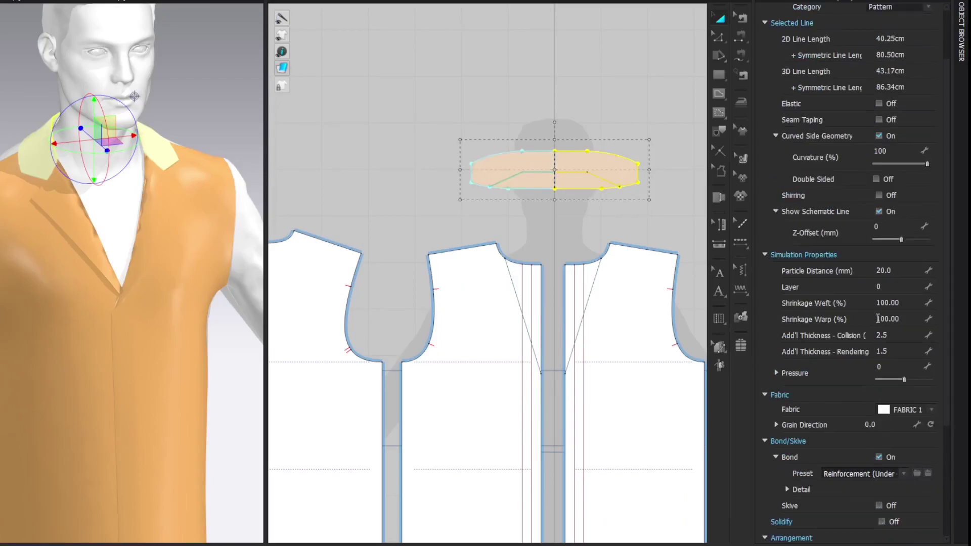
pyautogui.click(906, 271)
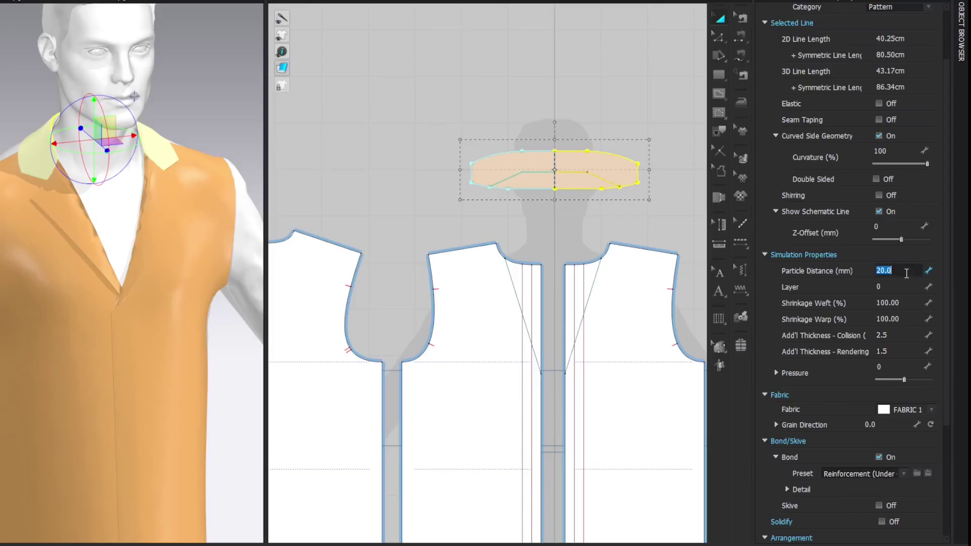
pyautogui.press('Return')
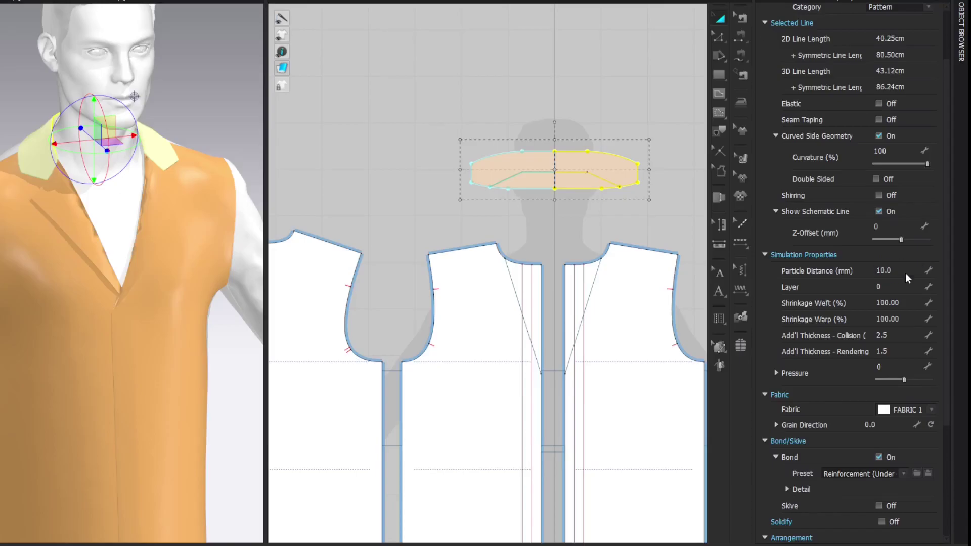
# Step: Offset the collar's internal fold line as three internal lines 0.15 cm apart, extended to the pattern outline
pyautogui.scroll(5, 563, 163)
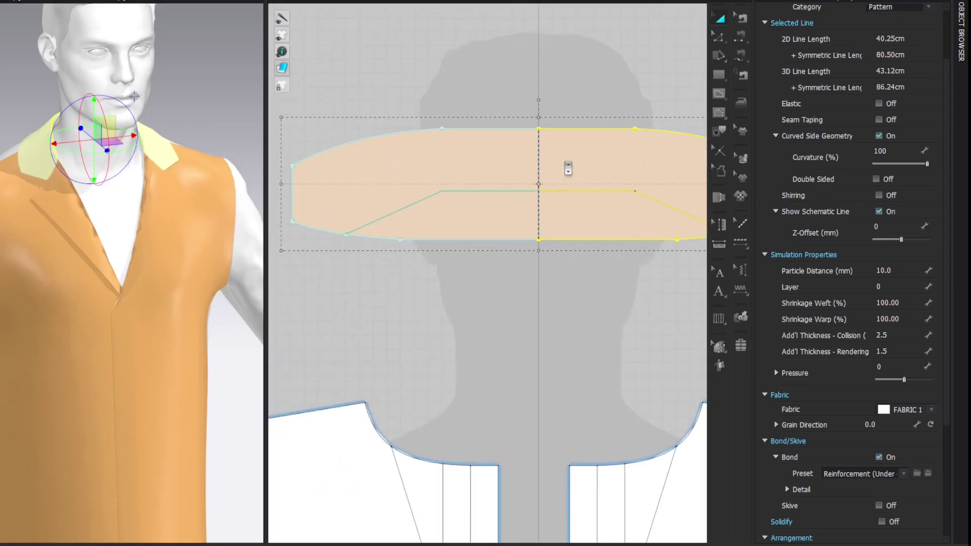
pyautogui.press('z')
pyautogui.click(478, 90)
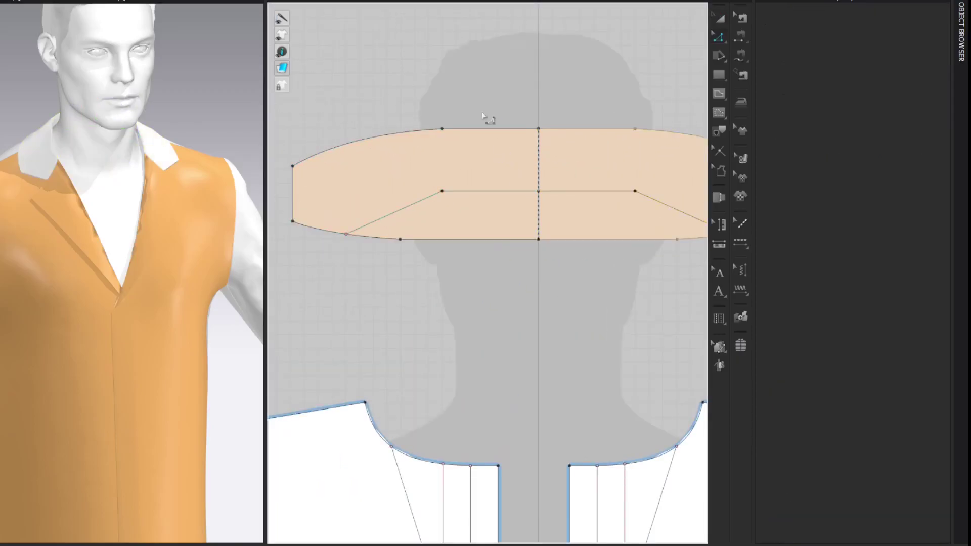
pyautogui.click(484, 191)
pyautogui.keyDown('shift'); pyautogui.click(389, 215); pyautogui.keyUp('shift')
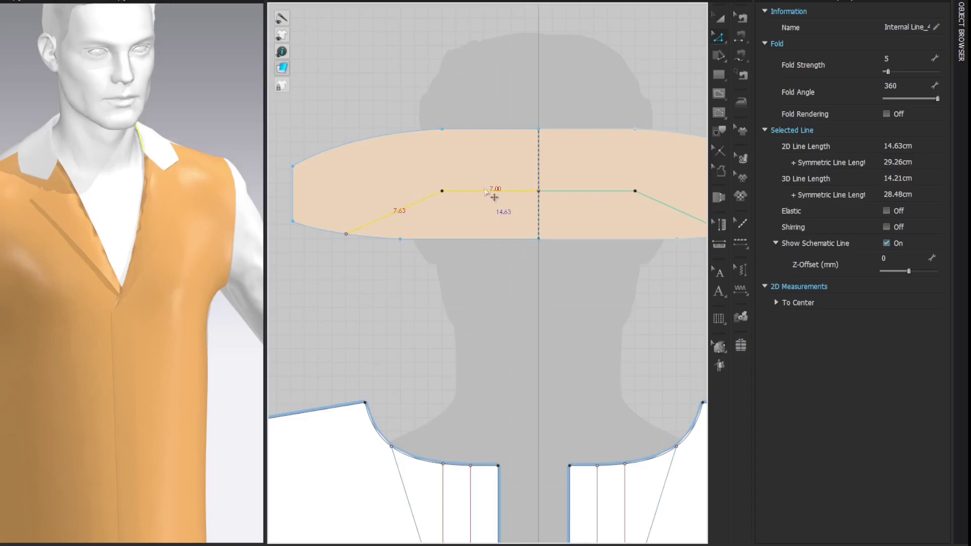
pyautogui.rightClick(486, 192)
pyautogui.click(512, 278)
pyautogui.moveTo(454, 150); pyautogui.dragTo(253, 170)
pyautogui.write('.15')
pyautogui.click(279, 206)
pyautogui.click(278, 206)
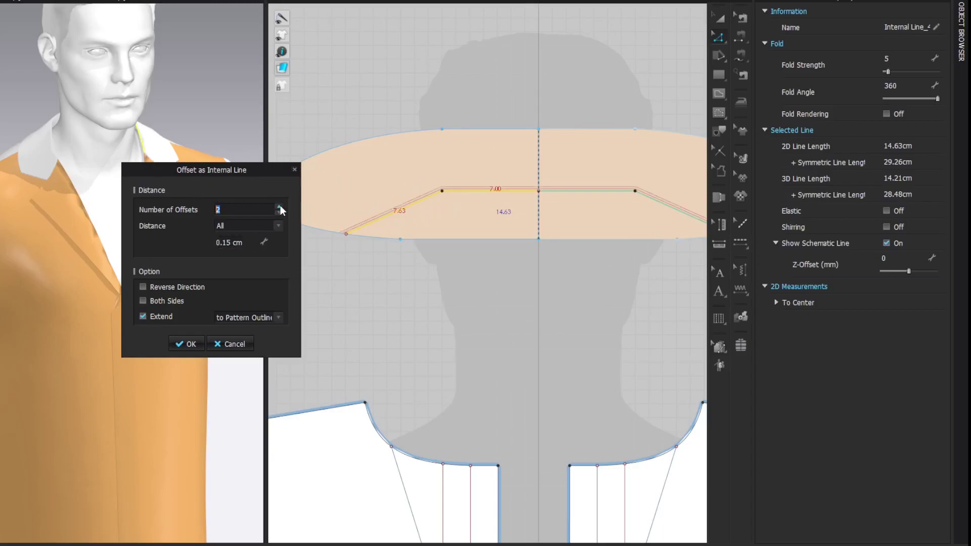
pyautogui.click(190, 344)
# Step: Set the fold angle of the original collar fold line, the lowest of the four parallel lines, to 300
pyautogui.scroll(3, 457, 204)
pyautogui.click(455, 181)
pyautogui.click(470, 198)
pyautogui.click(438, 184)
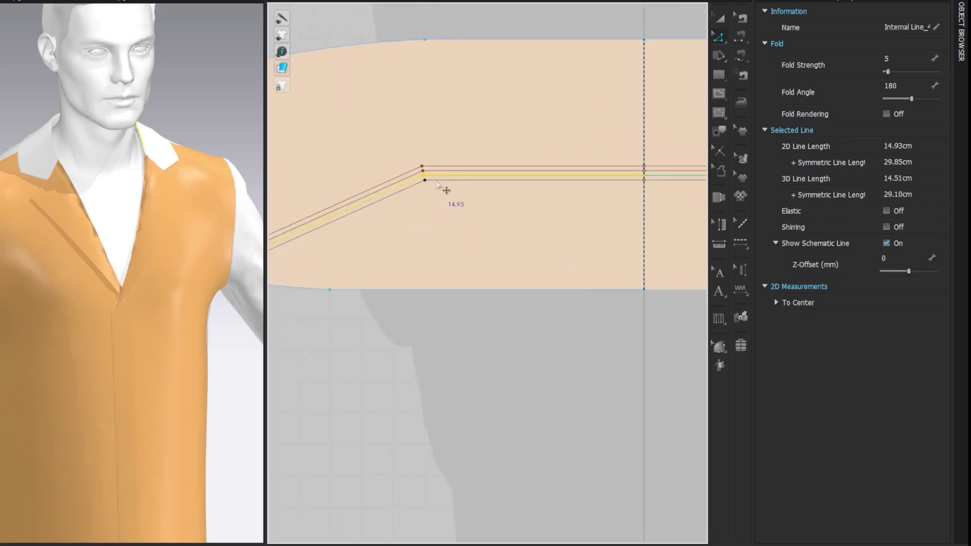
pyautogui.click(439, 182)
pyautogui.click(404, 192)
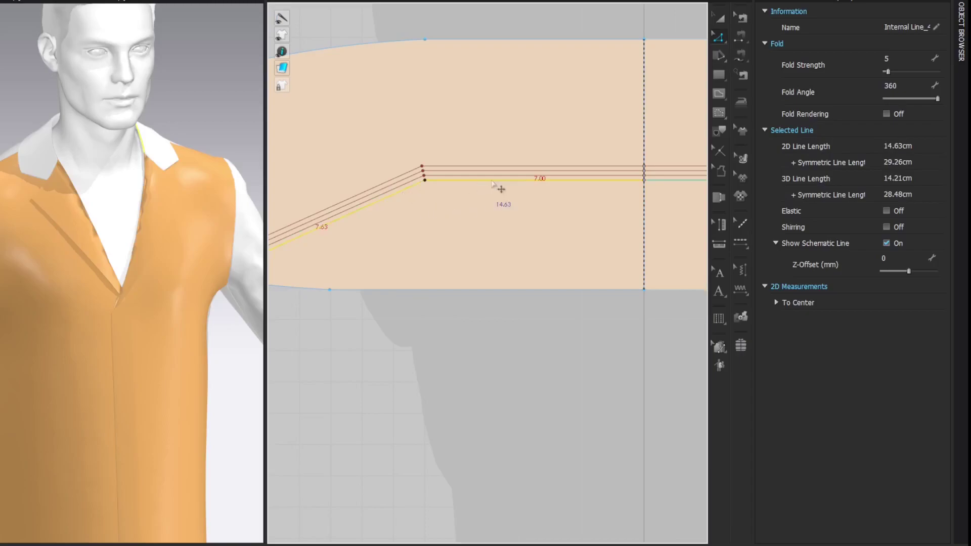
pyautogui.click(905, 85)
pyautogui.write('300')
pyautogui.press('Return')
# Step: Offset the diagonal lapel fold line on the front pattern as three internal lines 0.15 cm apart, extended to the pattern outline
pyautogui.scroll(-2, 526, 253)
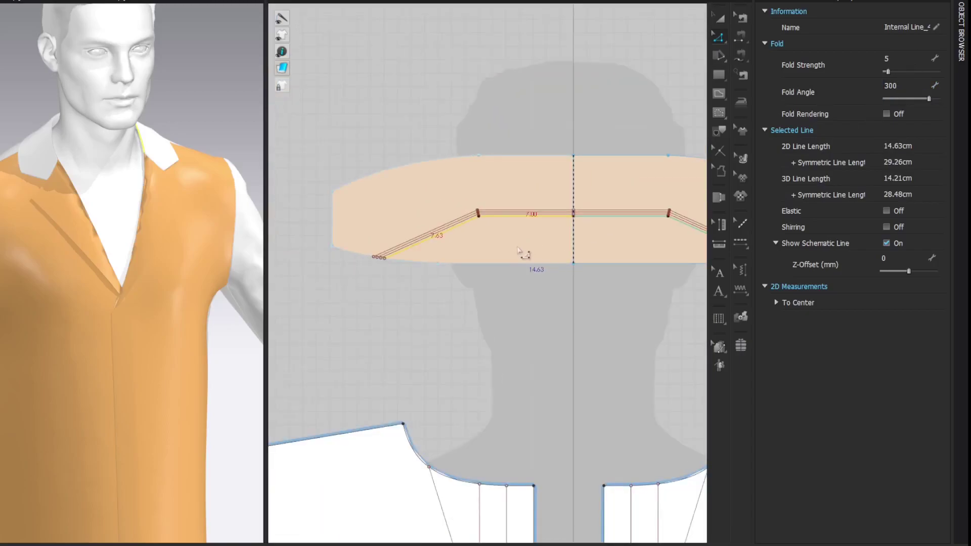
pyautogui.moveTo(555, 386); pyautogui.dragTo(550, 148, button='right')
pyautogui.moveTo(549, 149); pyautogui.dragTo(550, 115, button='middle')
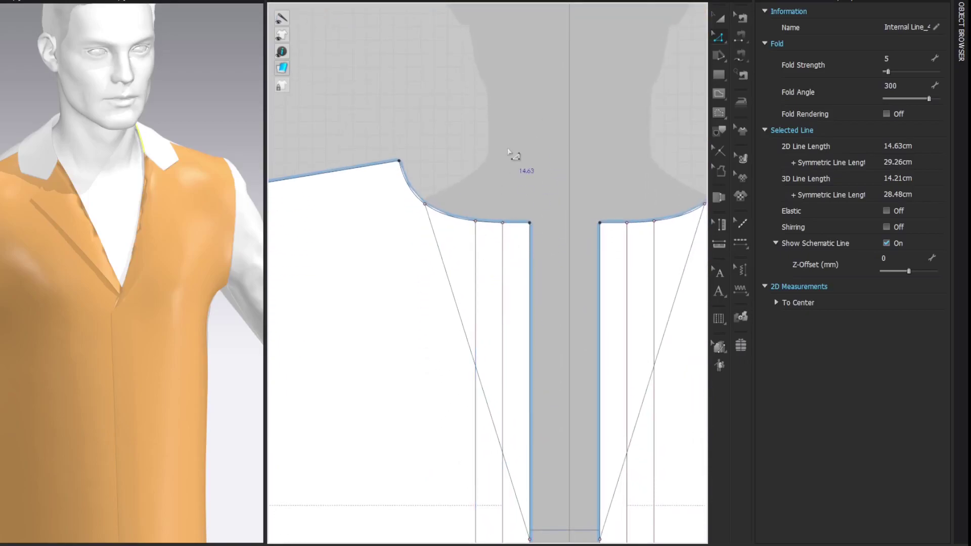
pyautogui.moveTo(512, 149); pyautogui.dragTo(524, 74, button='middle')
pyautogui.click(458, 193)
pyautogui.rightClick(458, 191)
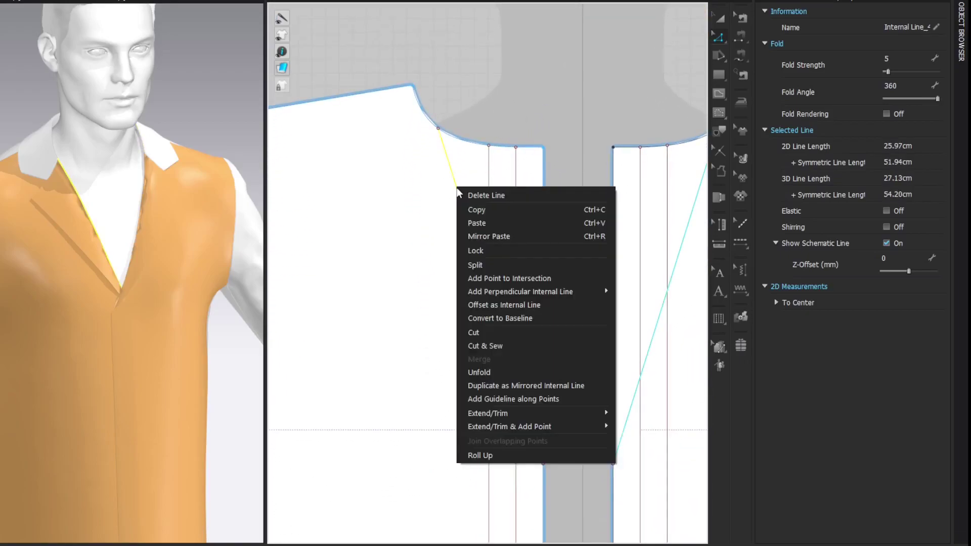
pyautogui.click(493, 305)
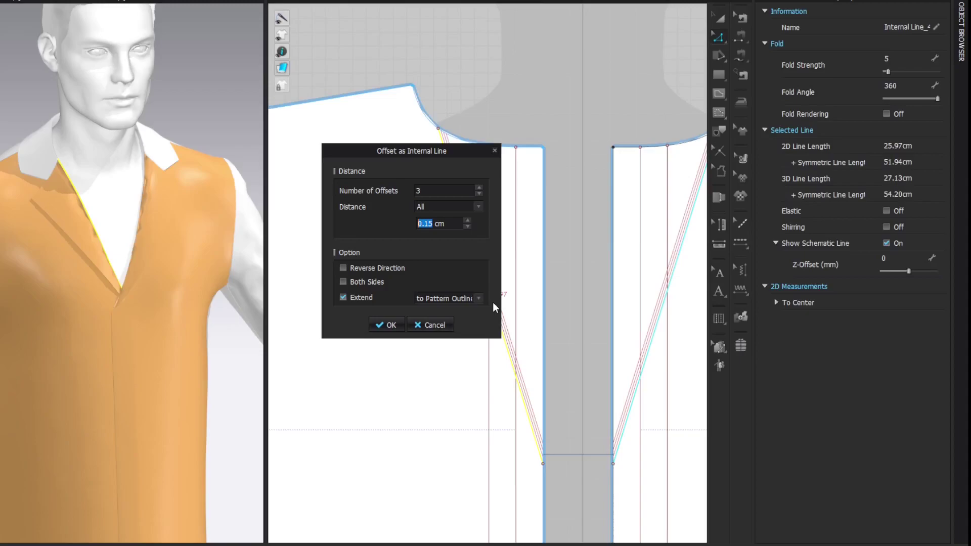
pyautogui.click(384, 321)
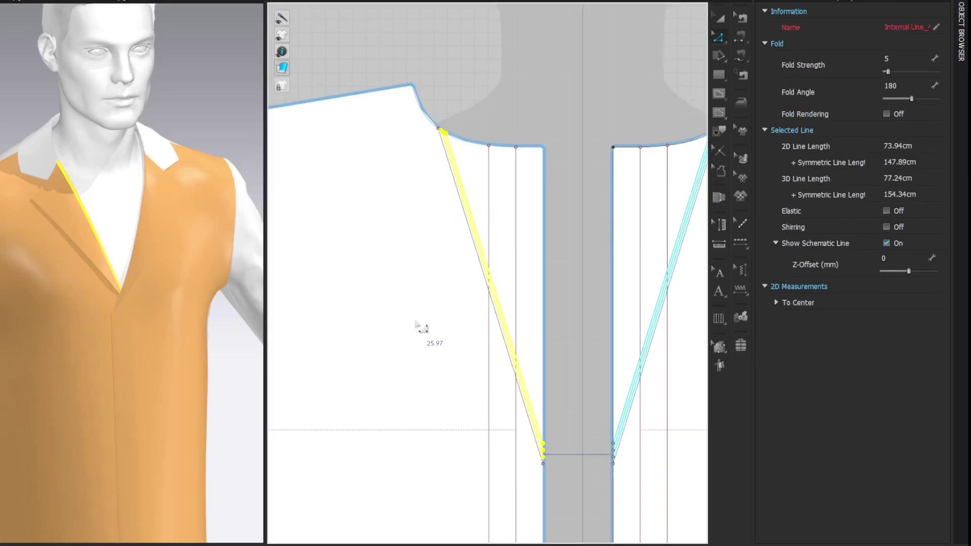
# Step: Add a point near the middle of the original lapel fold line, about 12.95 cm from the neckline, and divide the line there
pyautogui.click(481, 300)
pyautogui.click(481, 276)
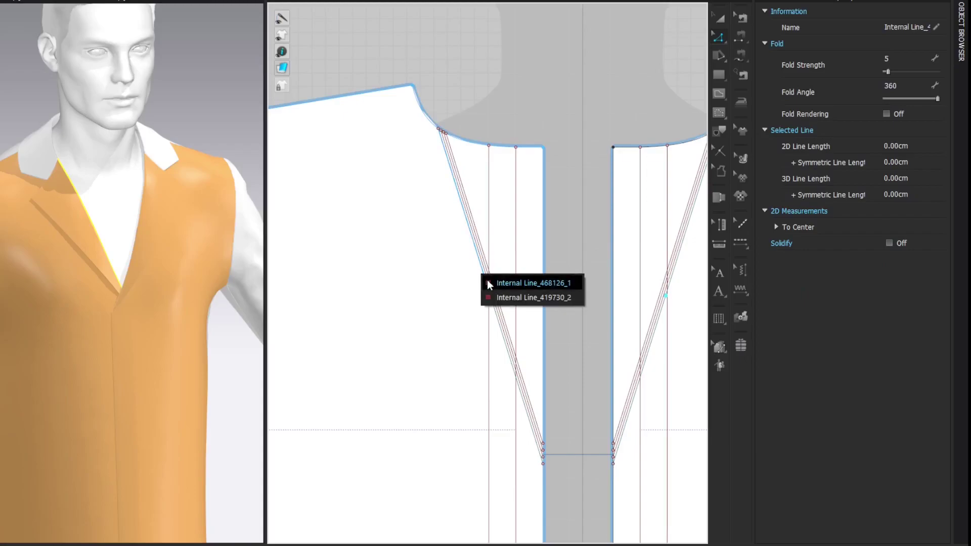
pyautogui.click(487, 283)
pyautogui.click(466, 277)
pyautogui.click(481, 277)
pyautogui.click(501, 301)
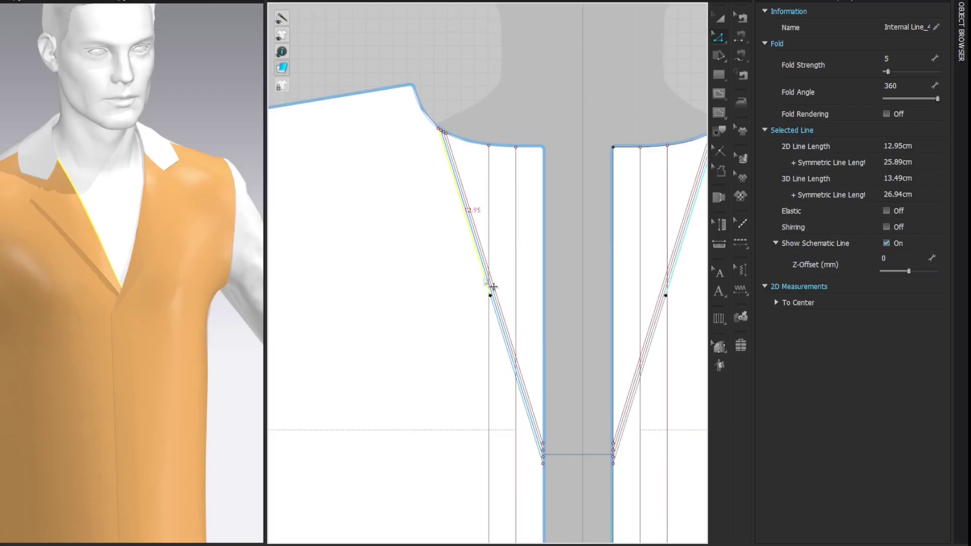
pyautogui.rightClick(483, 280)
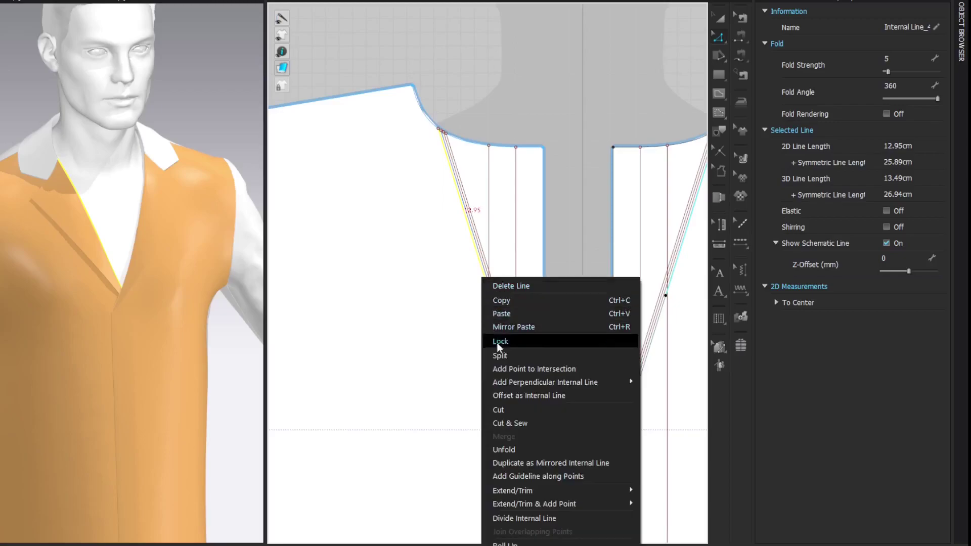
pyautogui.click(512, 518)
# Step: Set the fold angle of the upper lapel fold segment to 240 and of the lower segment to 300
pyautogui.click(920, 84)
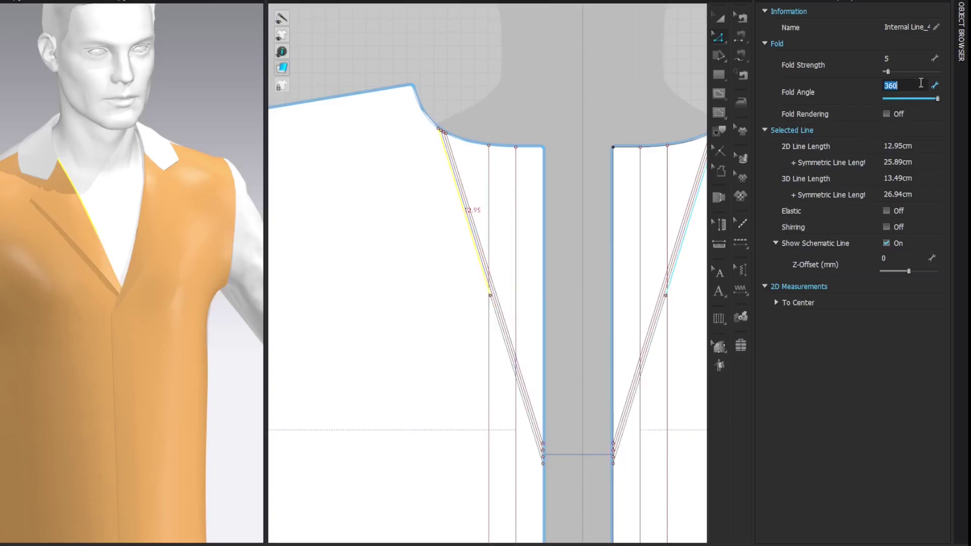
pyautogui.press('Return')
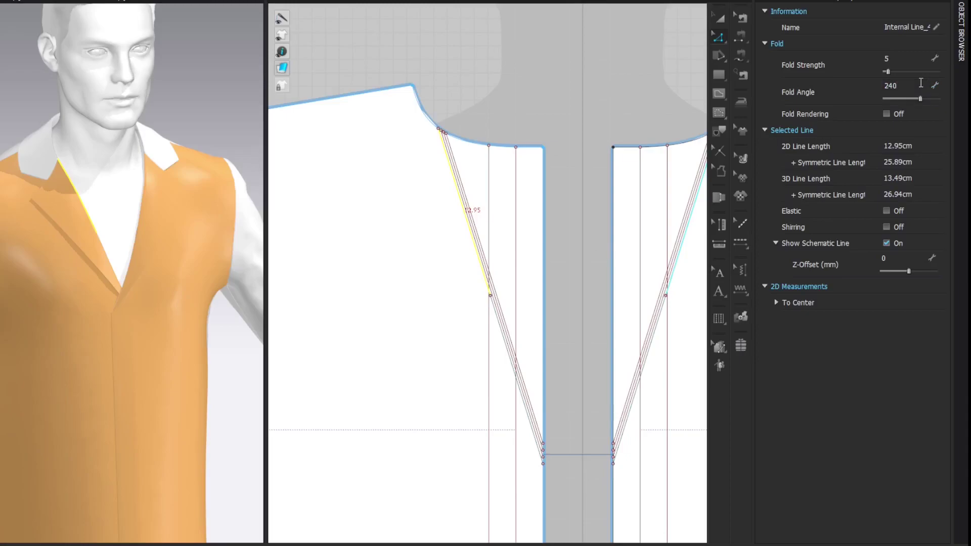
pyautogui.click(507, 354)
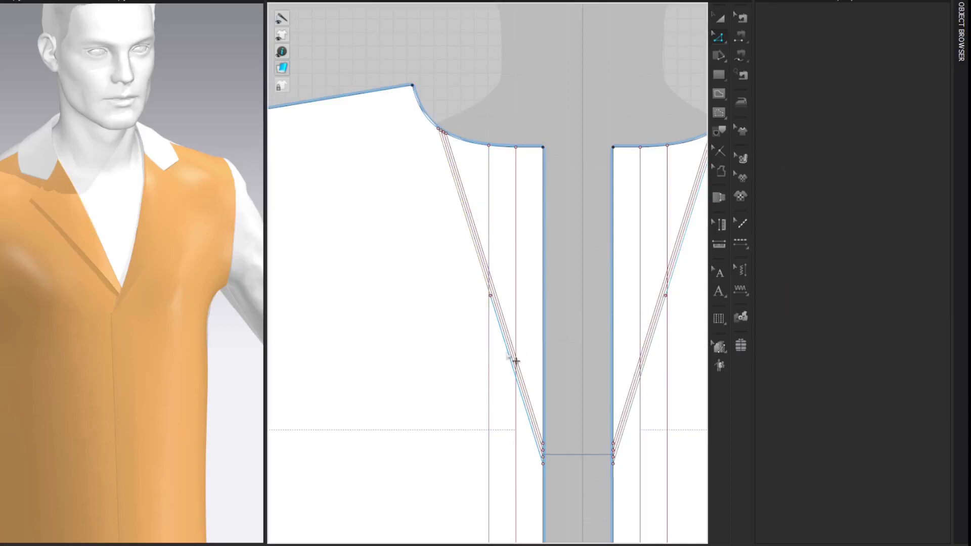
pyautogui.click(521, 361)
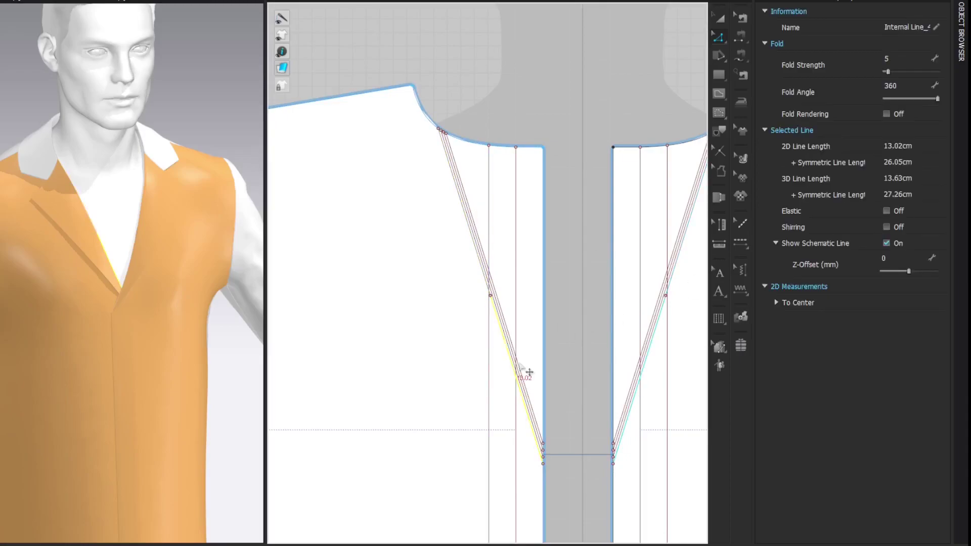
pyautogui.click(904, 89)
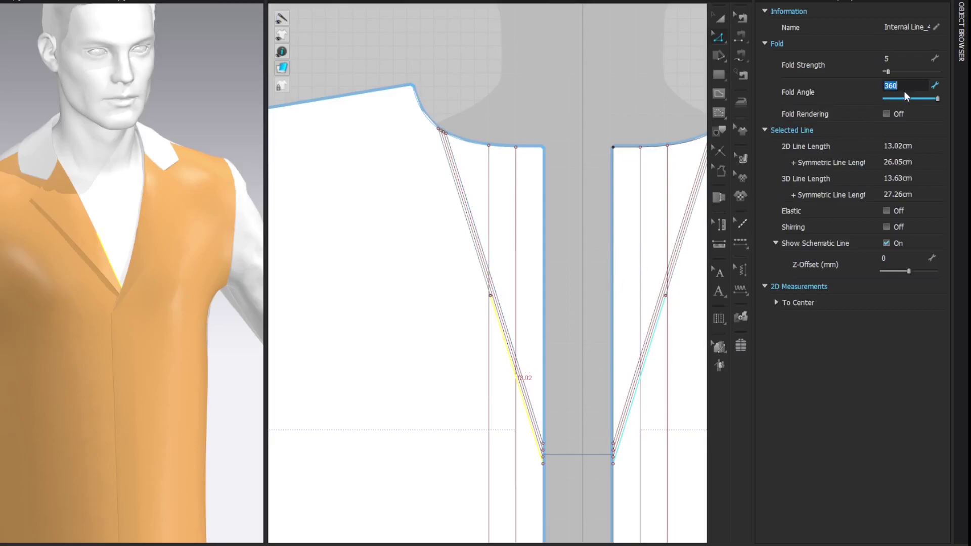
pyautogui.write('300')
pyautogui.press('Return')
pyautogui.click(565, 88)
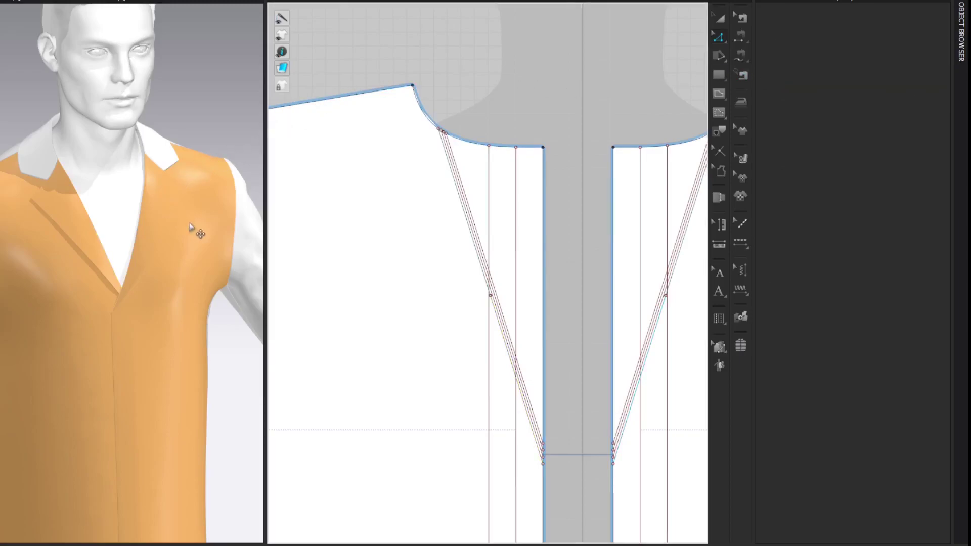
# Step: Select both front patterns on the avatar and remove their strengthening
pyautogui.click(190, 223)
pyautogui.keyDown('shift'); pyautogui.click(91, 246); pyautogui.keyUp('shift')
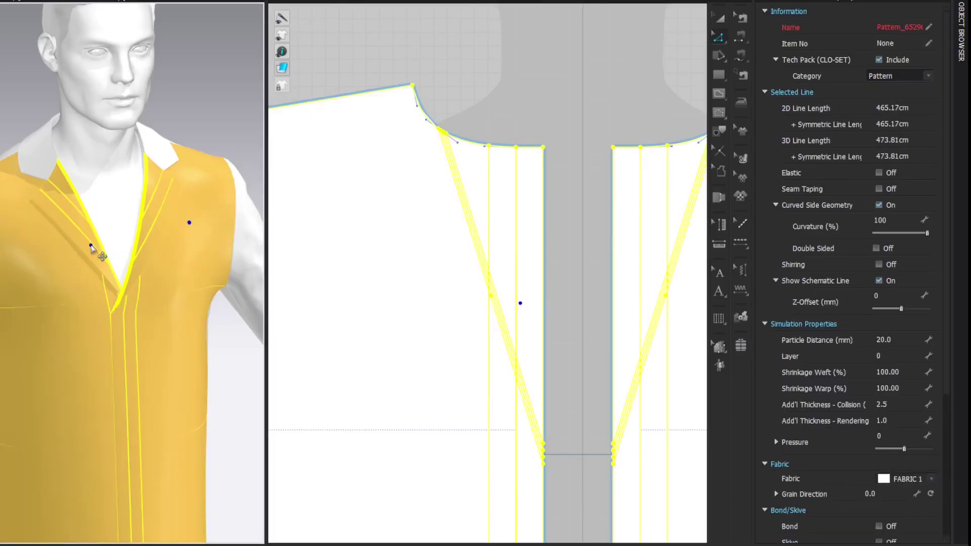
pyautogui.click(202, 97)
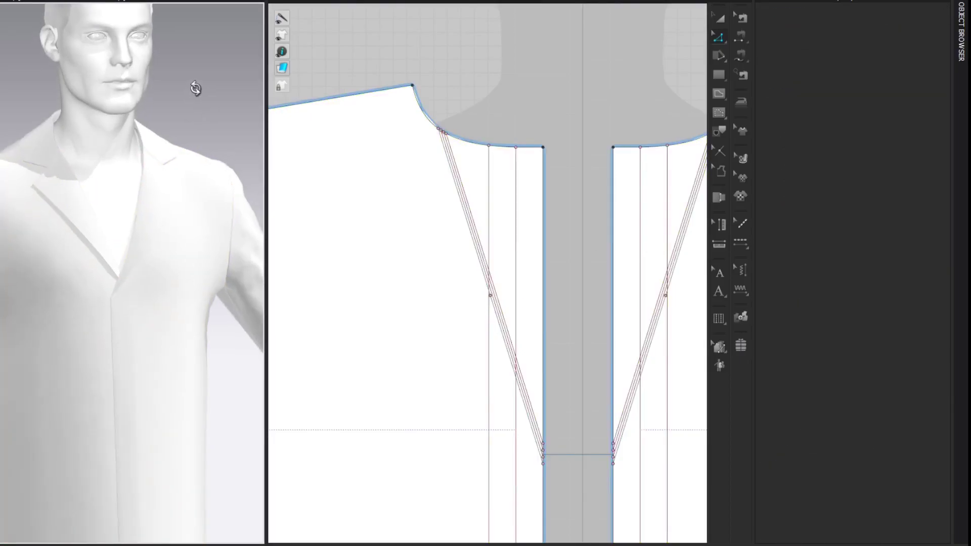
# Step: Simulate the garment with its sleeves and freeze the collar pattern
pyautogui.scroll(-5, 511, 73)
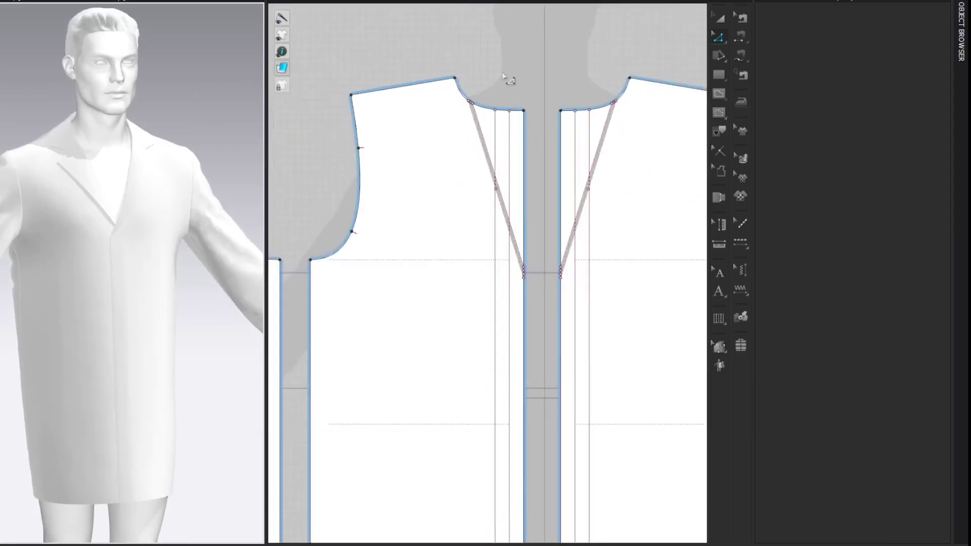
pyautogui.moveTo(518, 62); pyautogui.dragTo(530, 119, button='middle')
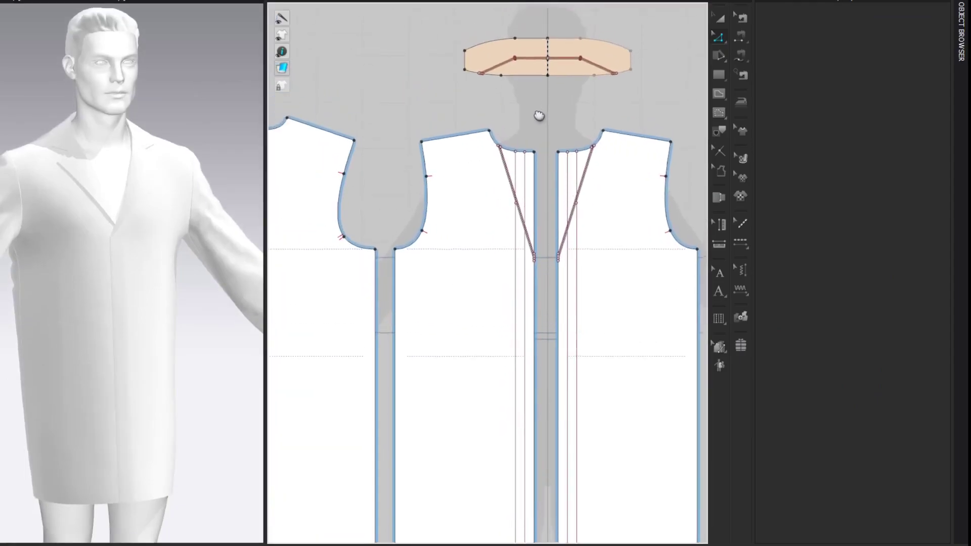
pyautogui.click(764, 2)
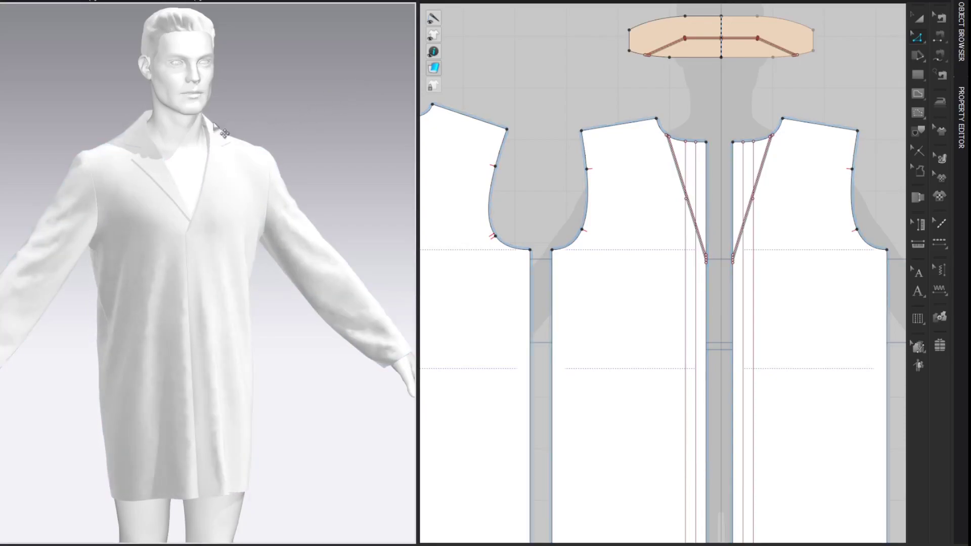
pyautogui.click(145, 137)
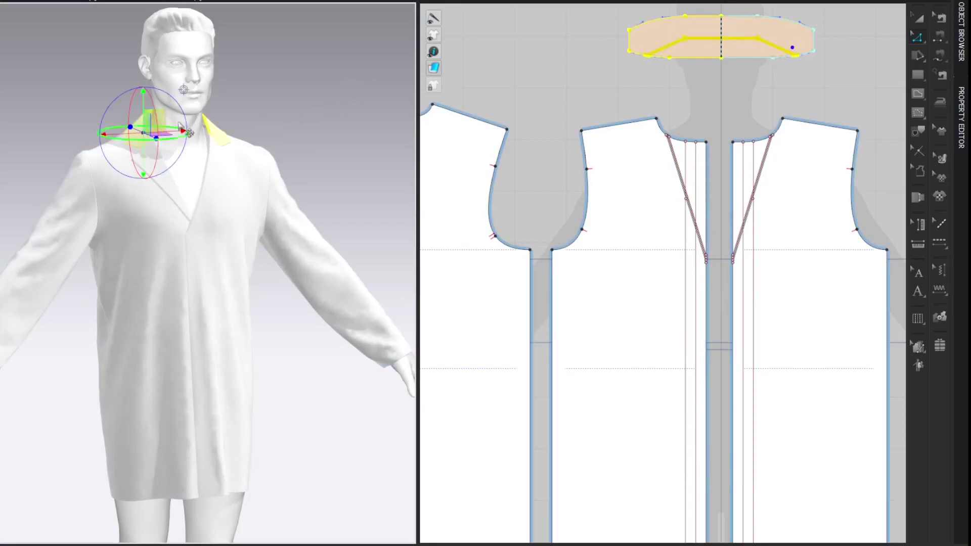
pyautogui.click(324, 97)
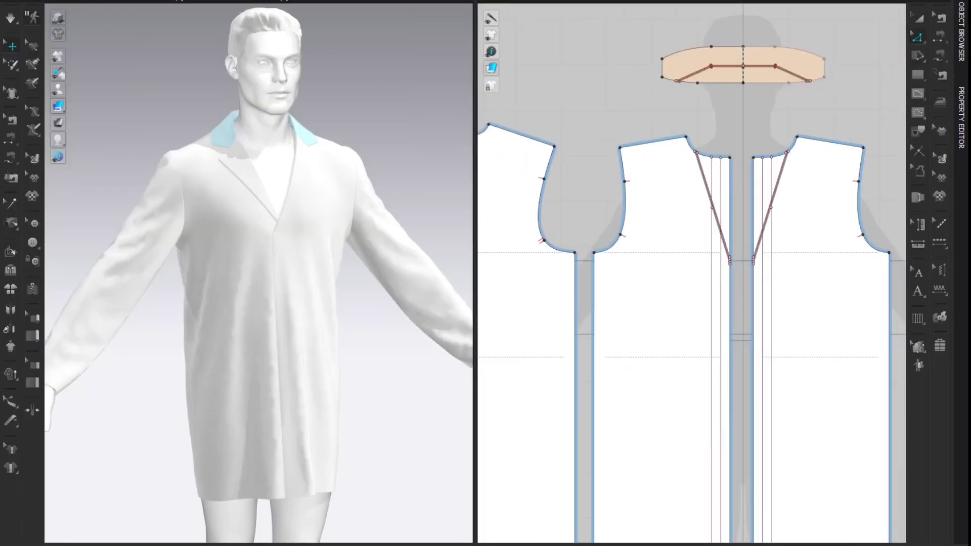
# Step: Load an arms-down pose for the avatar as Pose Only for the full body, with the bottom aligned to the ground
pyautogui.moveTo(1, 232); pyautogui.dragTo(258, 78)
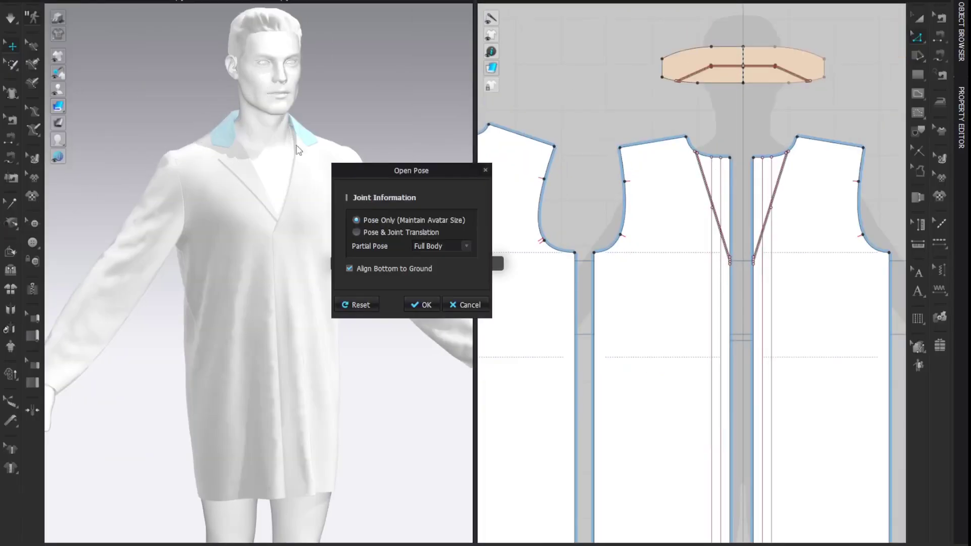
pyautogui.click(422, 304)
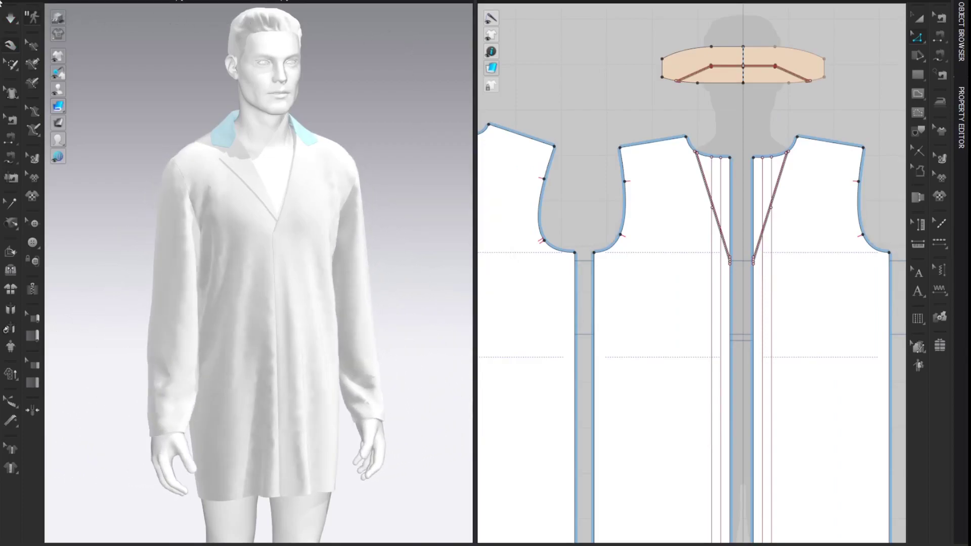
pyautogui.click(0, 3)
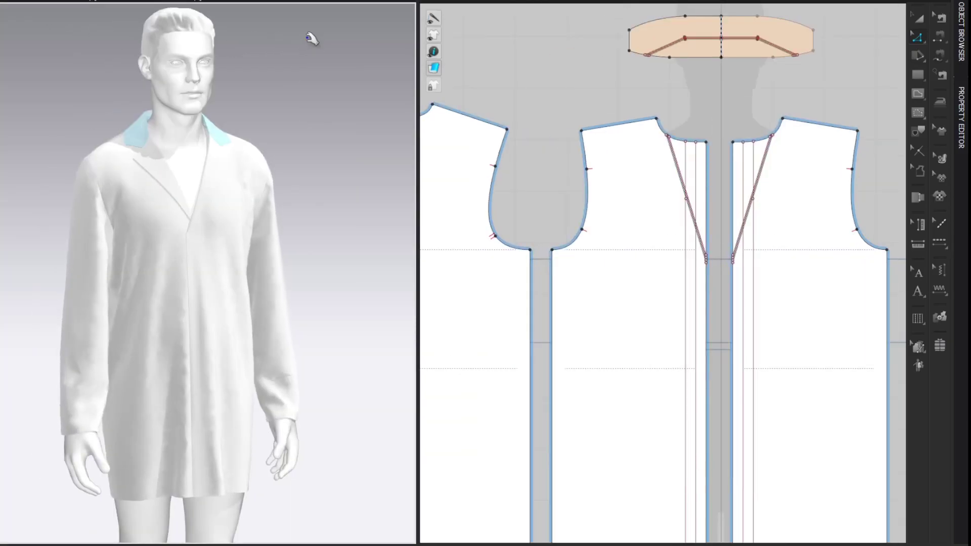
pyautogui.moveTo(278, 35); pyautogui.dragTo(387, 73, button='right')
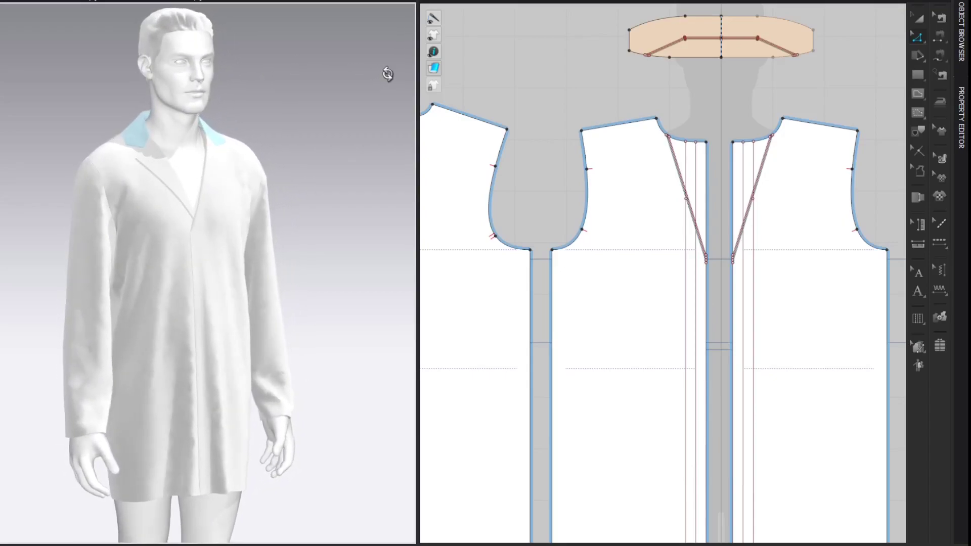
pyautogui.scroll(-5, 548, 111)
pyautogui.moveTo(505, 39); pyautogui.dragTo(579, 100, button='right')
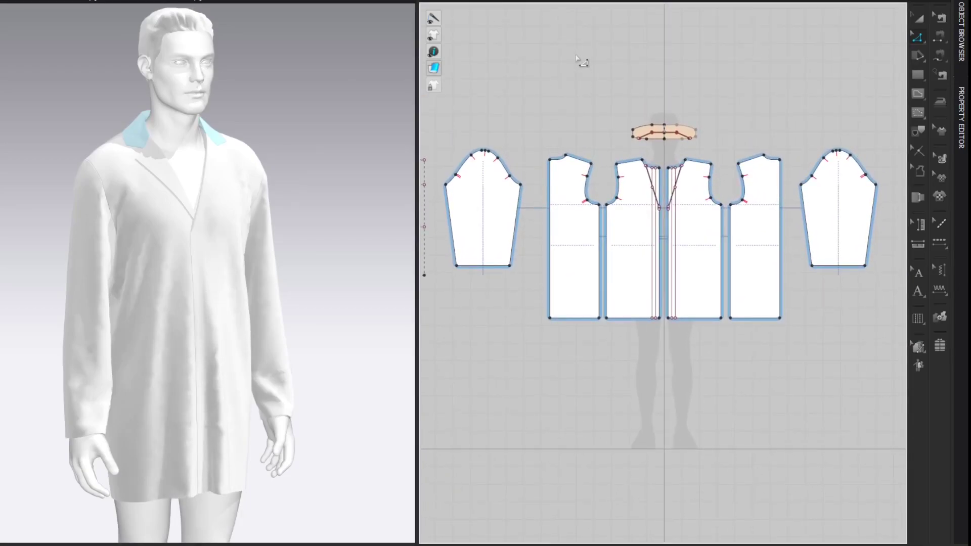